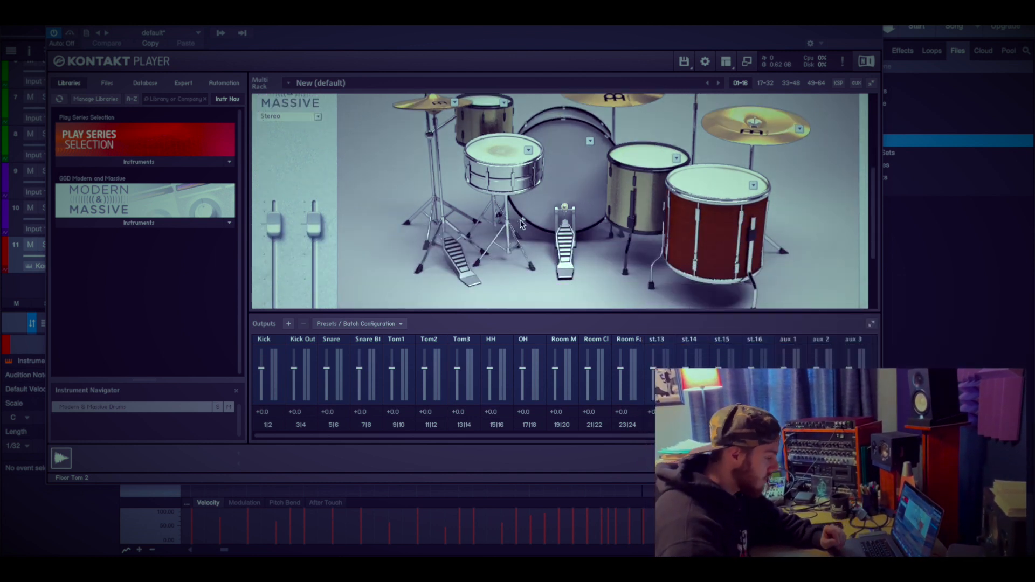
Choose the Ludwig Supraphonic C-O-B Brass 14x6.5" Snare for the kit's snare drum
{"action": "scroll", "coordinate": [531, 238], "scroll_direction": "up", "scroll_amount": 4}
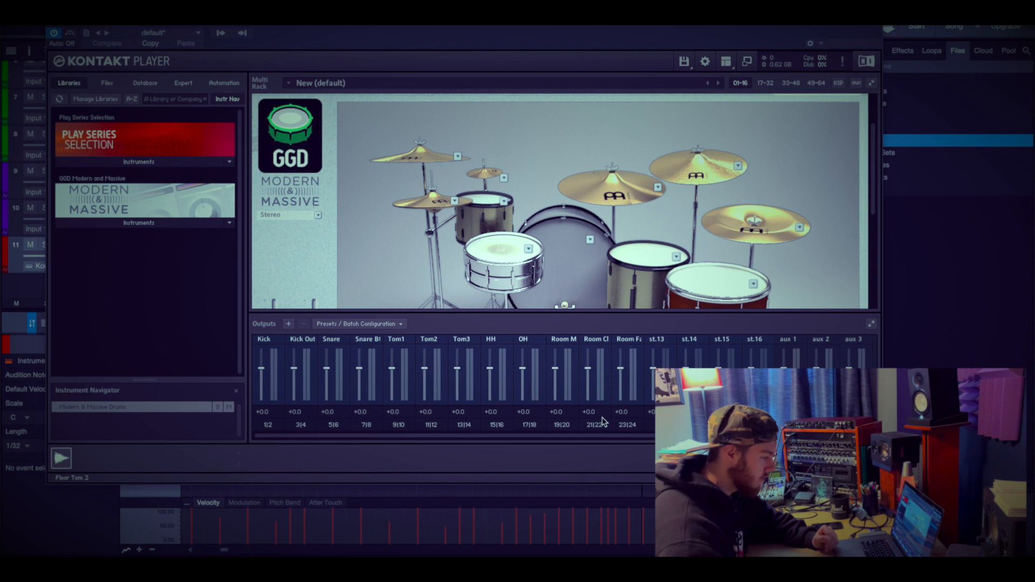
{"action": "scroll", "coordinate": [588, 264], "scroll_direction": "up", "scroll_amount": 2}
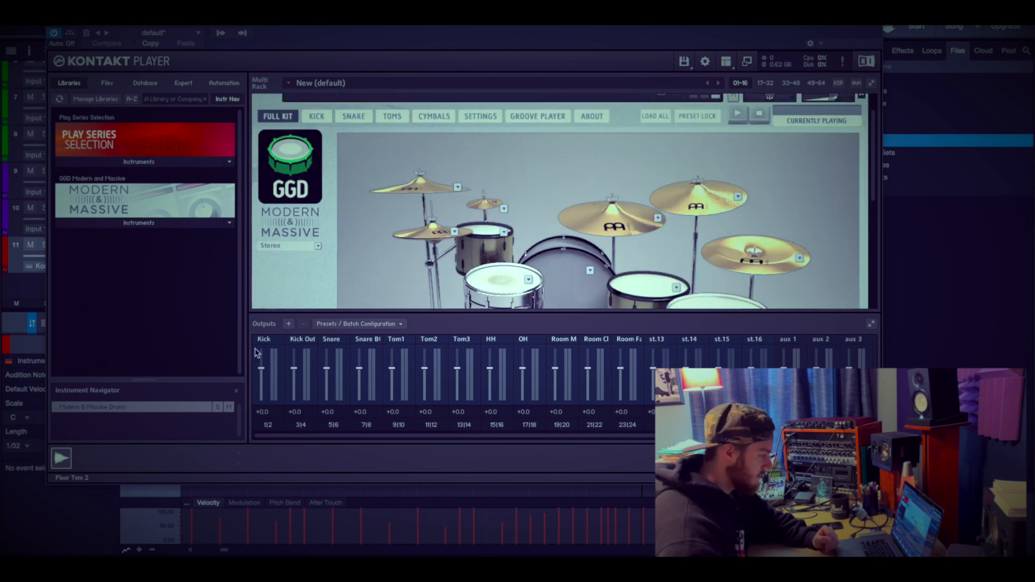
{"action": "scroll", "coordinate": [646, 248], "scroll_direction": "down", "scroll_amount": 3}
{"action": "scroll", "coordinate": [754, 241], "scroll_direction": "down", "scroll_amount": 2}
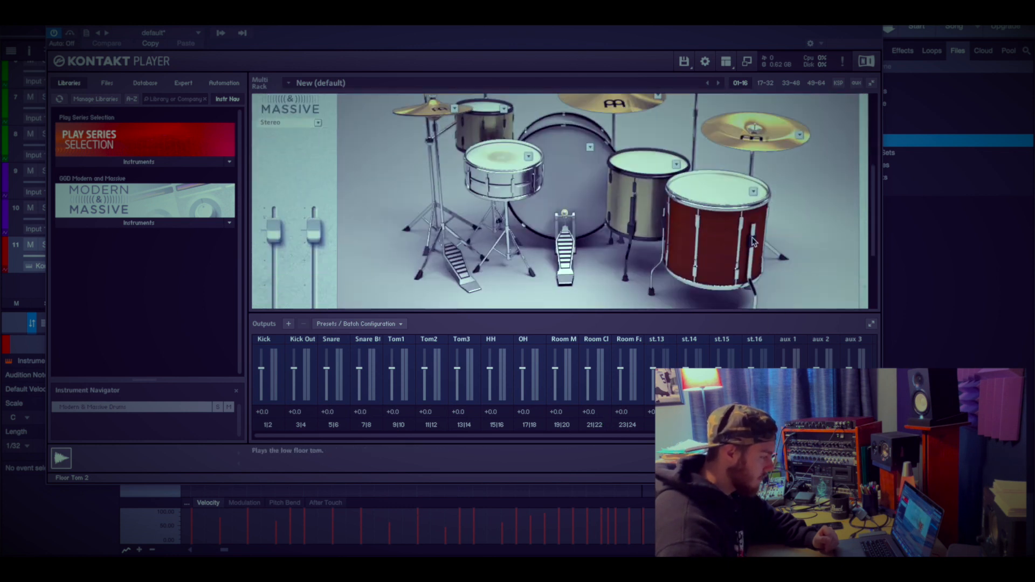
{"action": "left_click", "coordinate": [528, 156]}
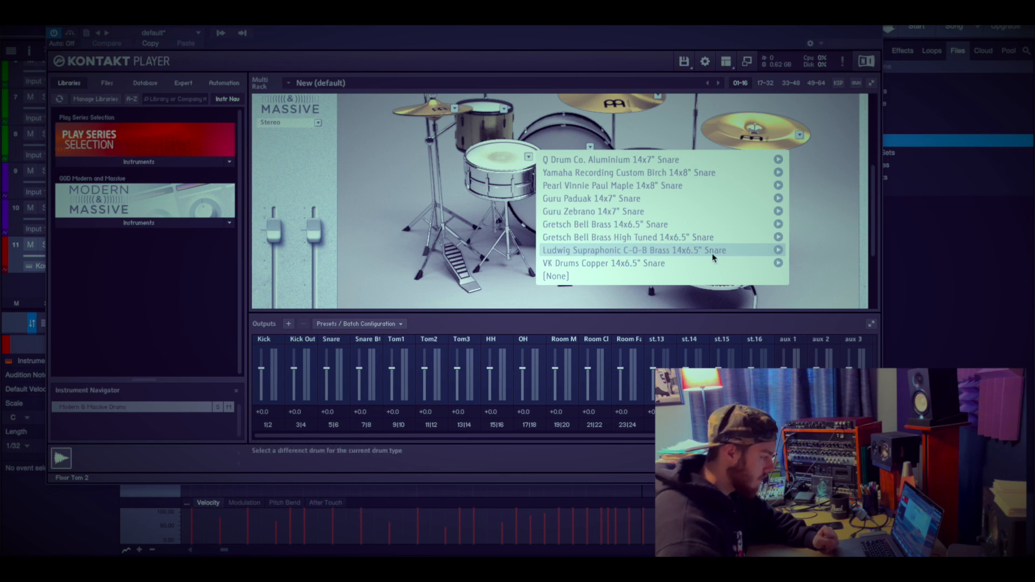
{"action": "left_click", "coordinate": [603, 250]}
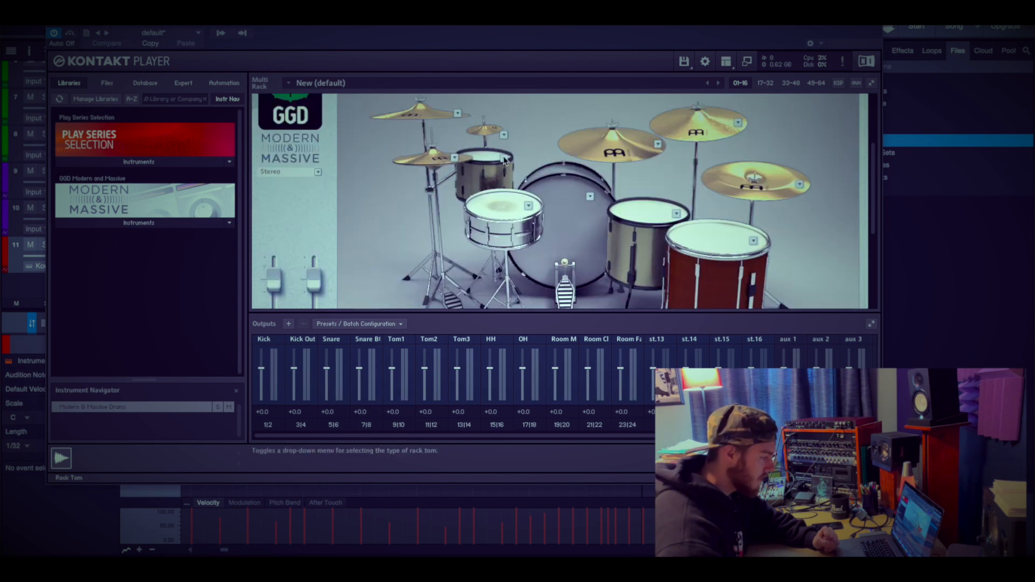
Audition the rack tom and check which drums are available for the second floor tom
{"action": "left_click", "coordinate": [504, 160]}
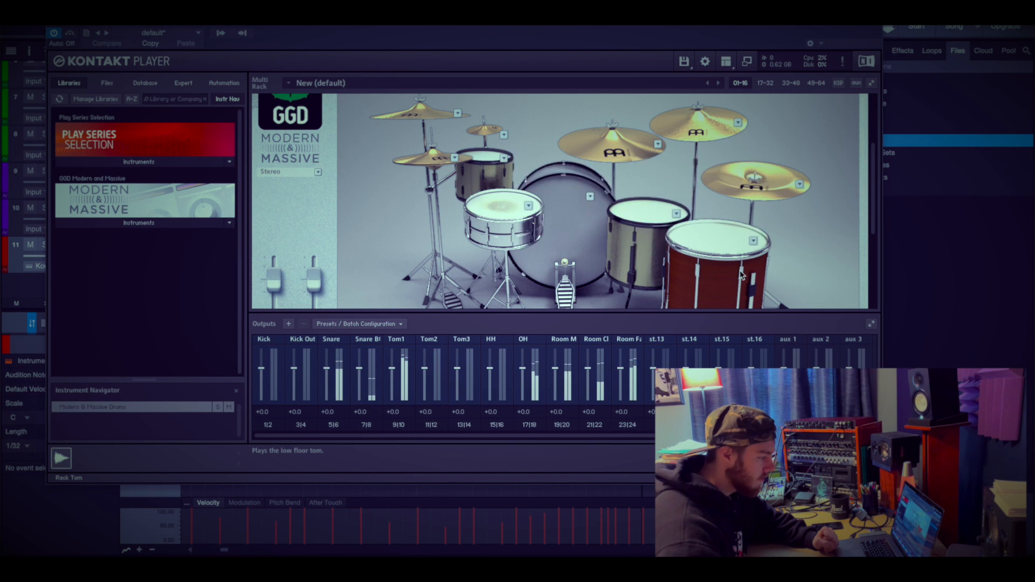
{"action": "left_click", "coordinate": [484, 186]}
{"action": "left_click", "coordinate": [753, 241]}
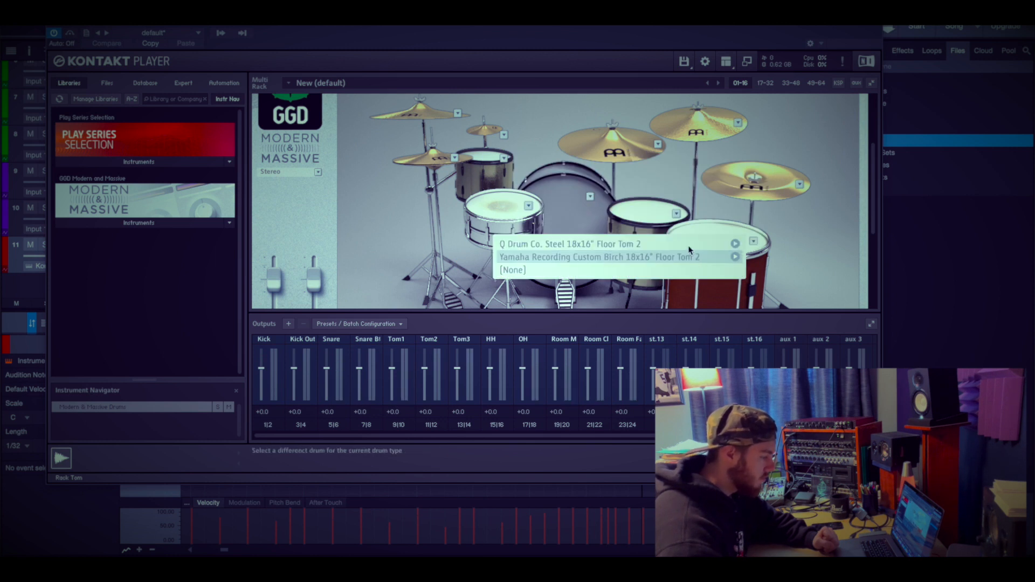
{"action": "left_click", "coordinate": [826, 236]}
Audition the kit's cymbals, including the china and the splash
{"action": "left_click", "coordinate": [776, 187]}
{"action": "left_click", "coordinate": [615, 144]}
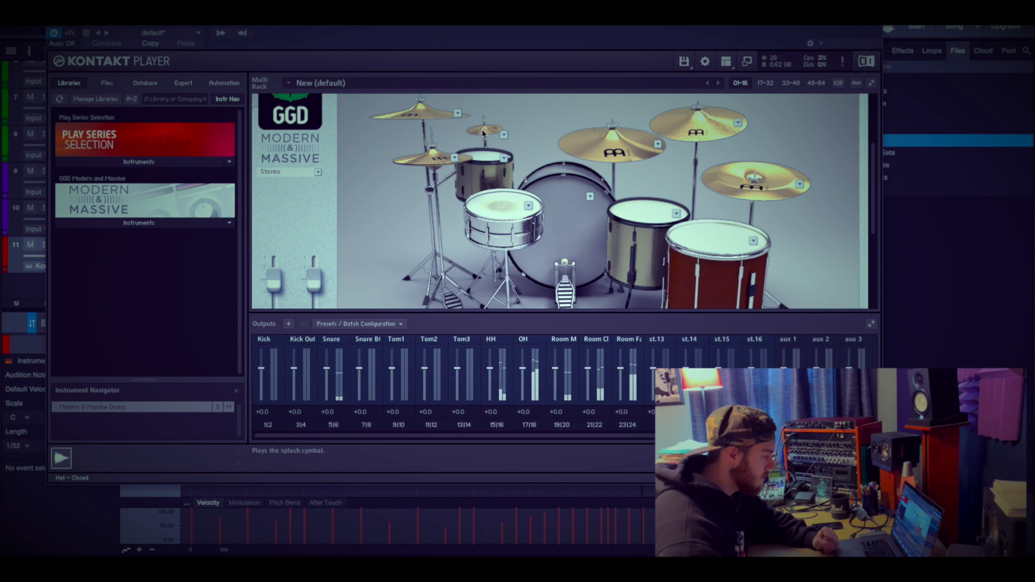
{"action": "left_click", "coordinate": [478, 129]}
Look through the available models for the hi-hats, right crash, china and kick drum
{"action": "left_click", "coordinate": [454, 157]}
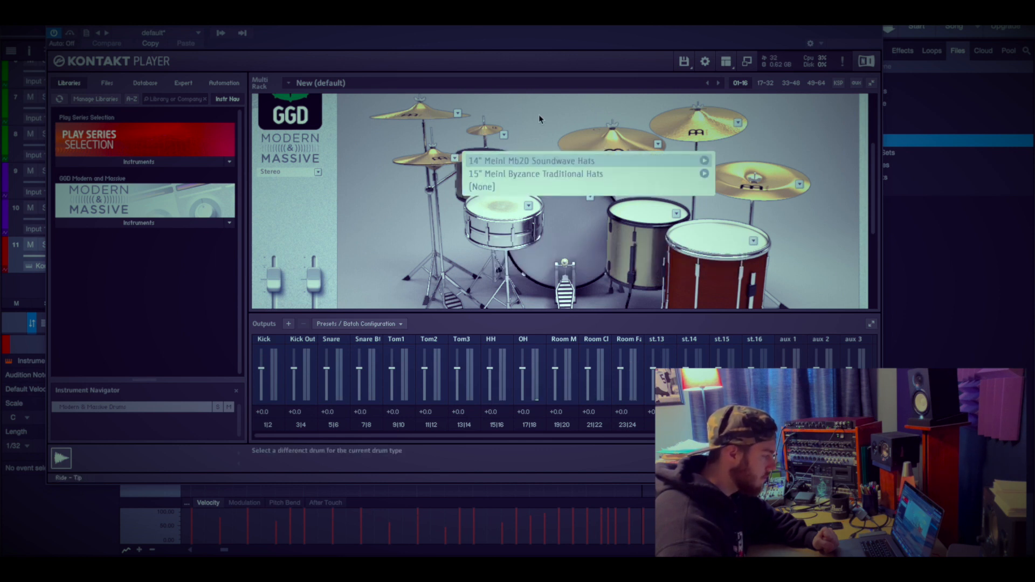
{"action": "left_click", "coordinate": [657, 144]}
{"action": "left_click", "coordinate": [738, 123]}
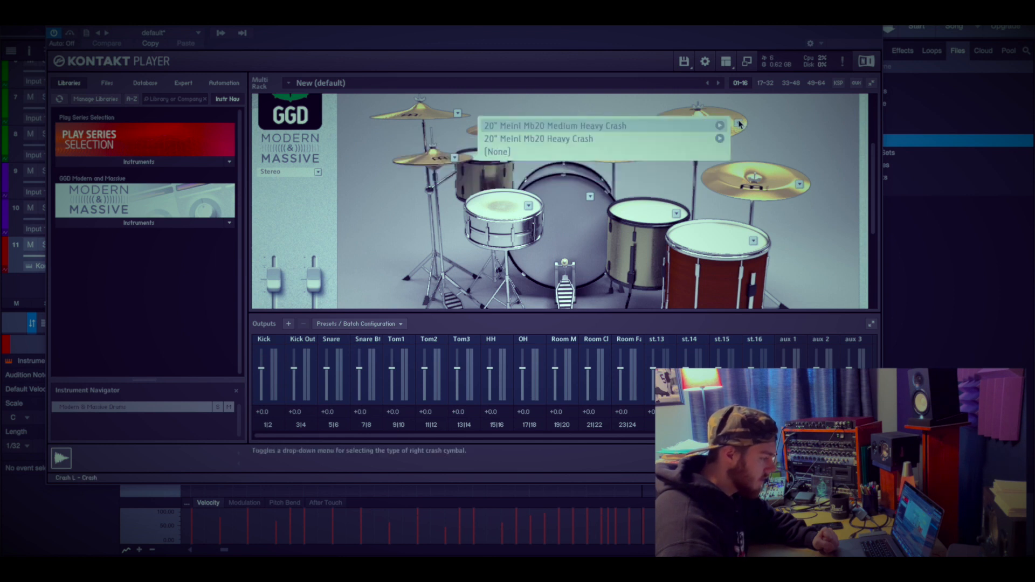
{"action": "left_click", "coordinate": [799, 185]}
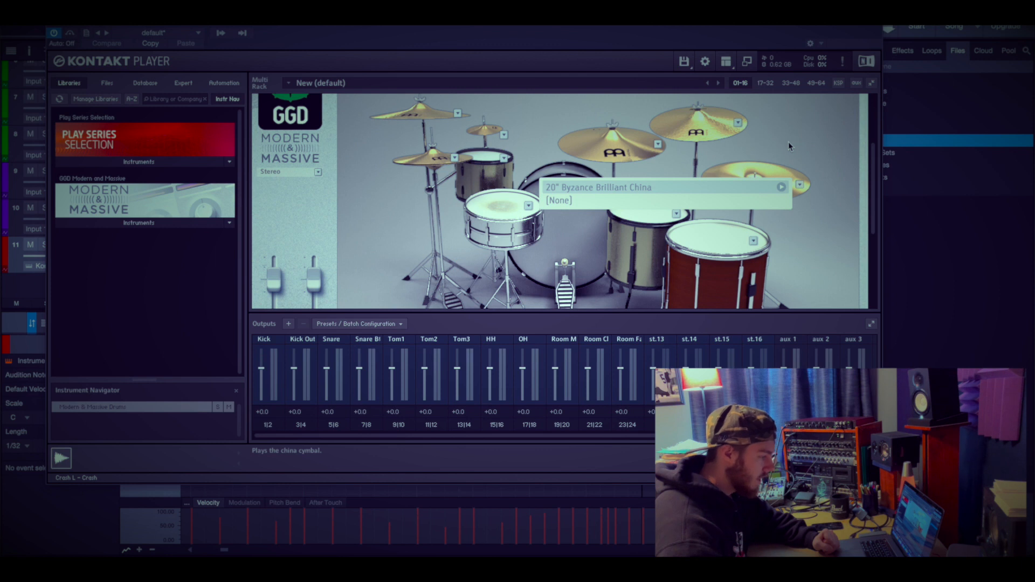
{"action": "left_click", "coordinate": [590, 197]}
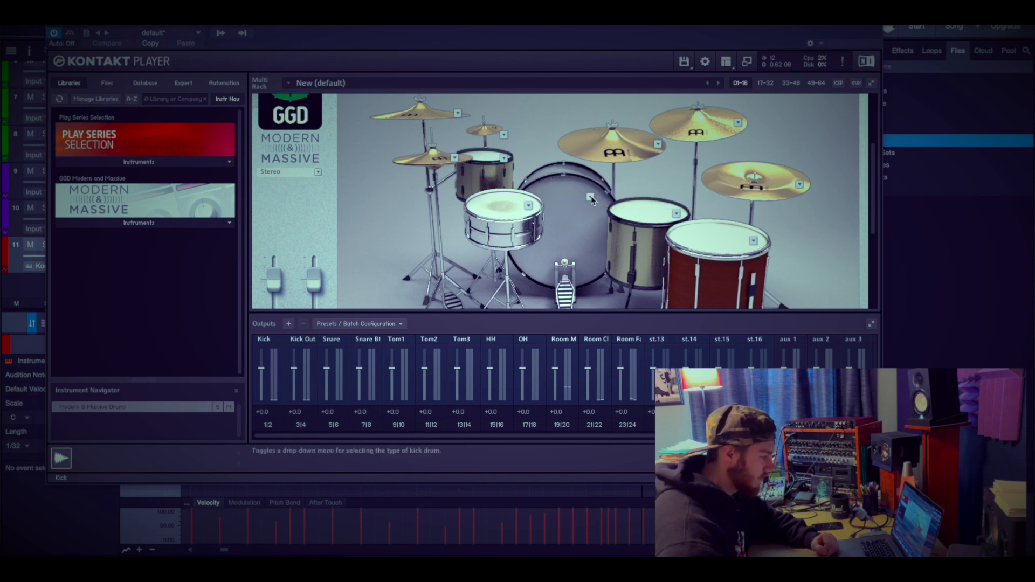
{"action": "left_click", "coordinate": [590, 197]}
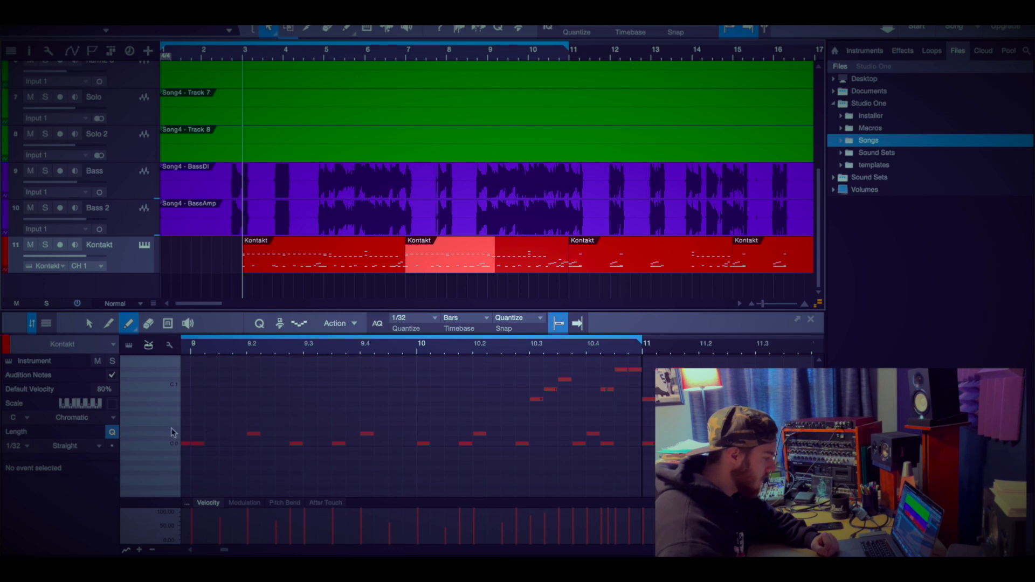
{"action": "right_click", "coordinate": [128, 255]}
{"action": "left_click", "coordinate": [133, 247]}
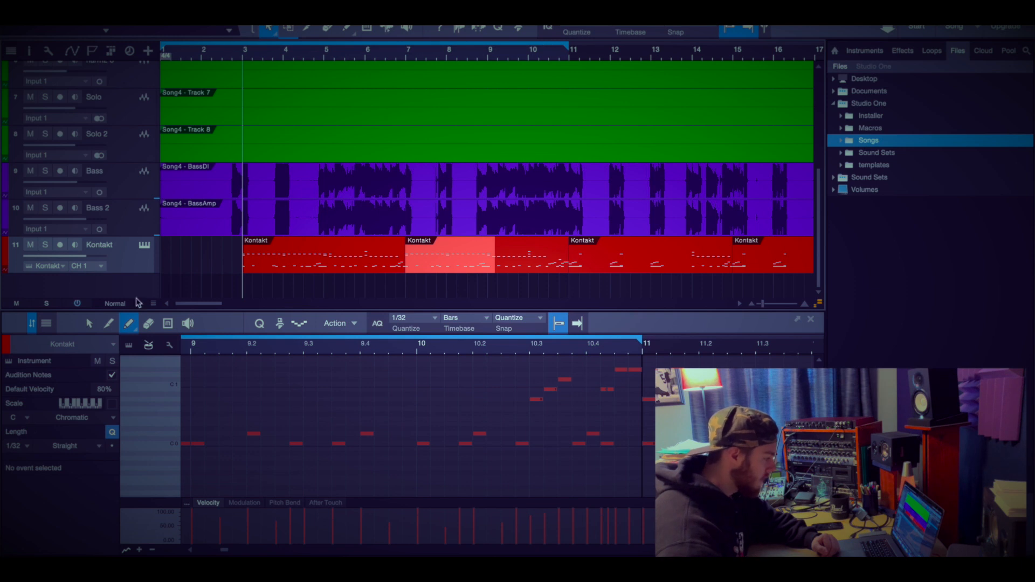
{"action": "left_click", "coordinate": [113, 346]}
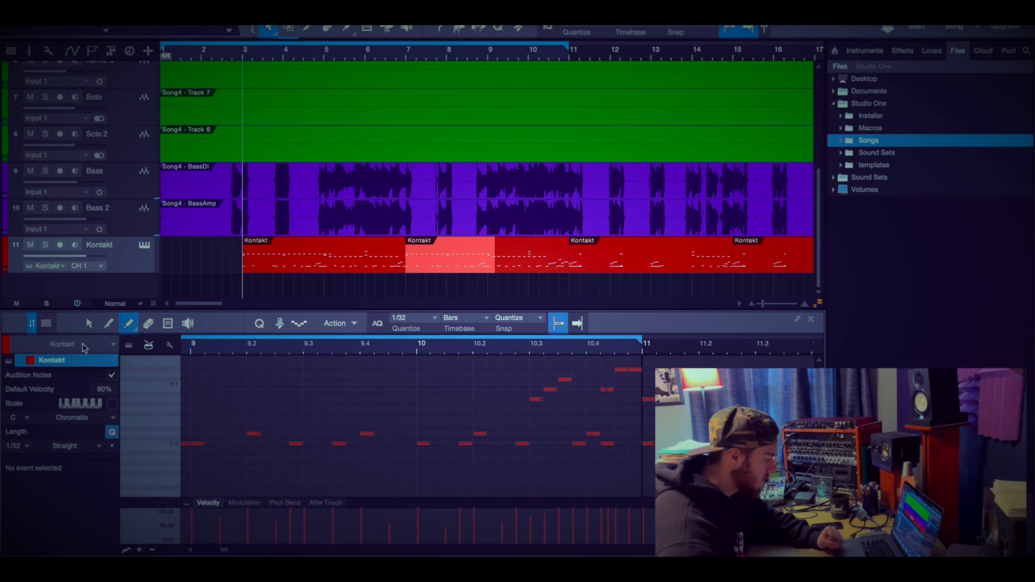
{"action": "left_click", "coordinate": [64, 345]}
Examine the Kontakt track's drum notes and velocities in the note editor from bar 3 onward
{"action": "left_click_drag", "start_coordinate": [224, 549], "coordinate": [209, 549]}
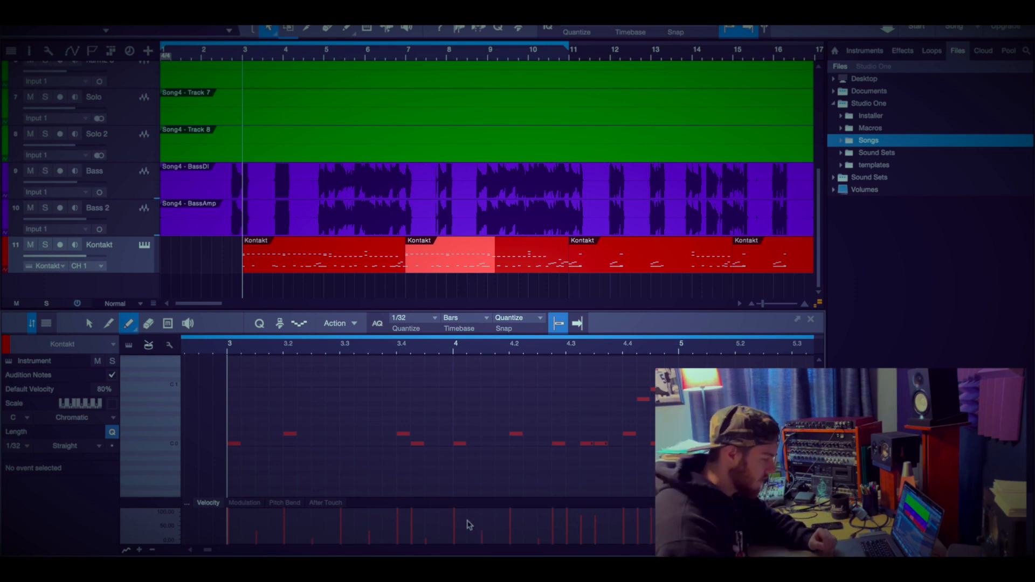
{"action": "scroll", "coordinate": [297, 351], "scroll_direction": "down", "scroll_amount": 2}
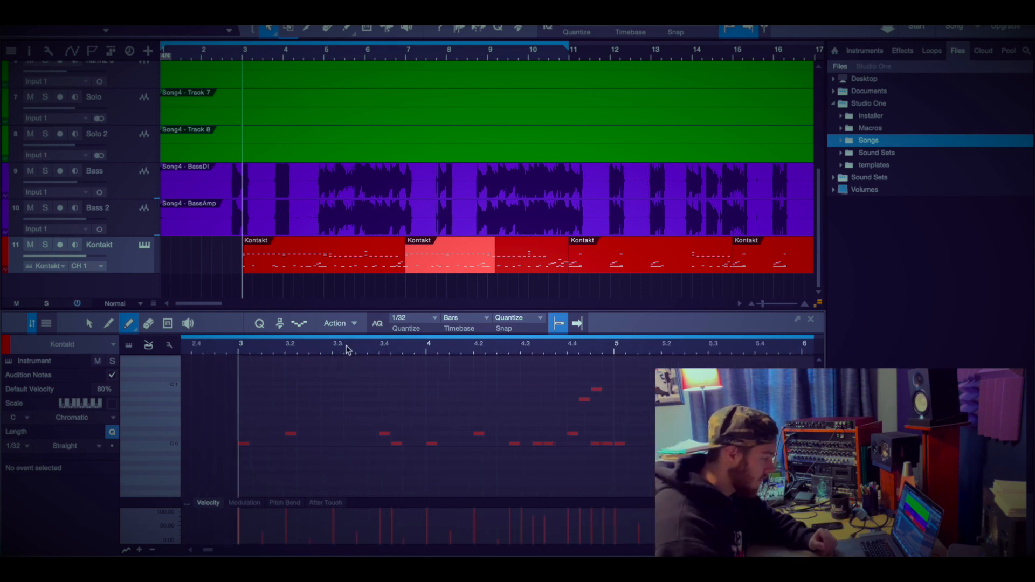
{"action": "left_click_drag", "start_coordinate": [346, 347], "coordinate": [310, 349]}
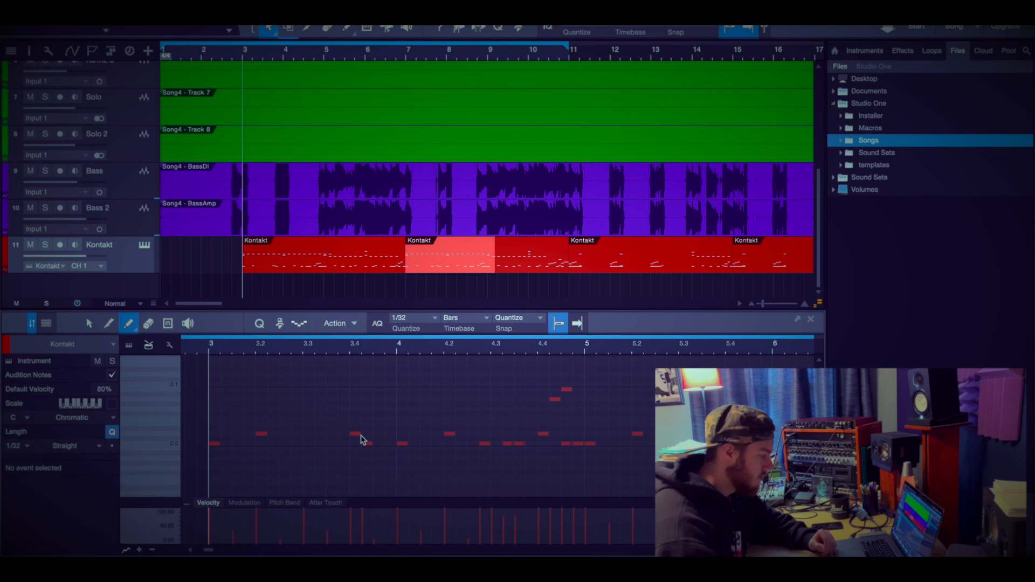
{"action": "scroll", "coordinate": [369, 349], "scroll_direction": "down", "scroll_amount": 1}
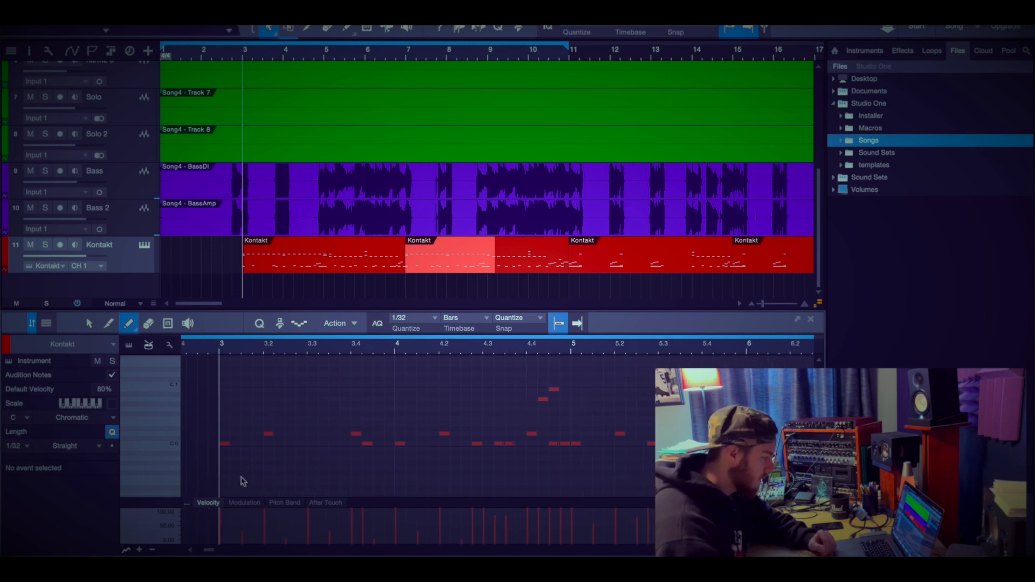
{"action": "scroll", "coordinate": [243, 481], "scroll_direction": "down", "scroll_amount": 1}
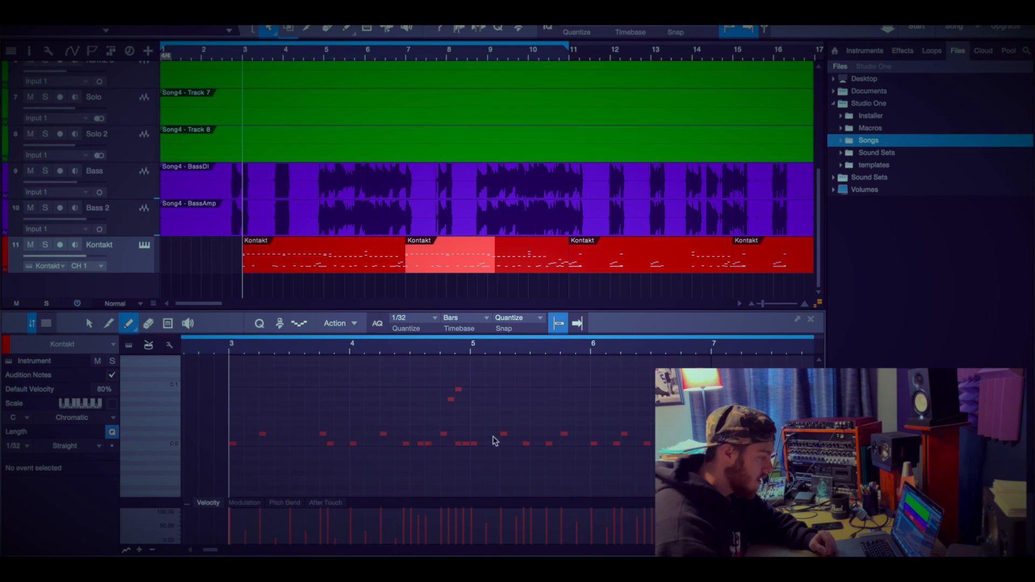
{"action": "scroll", "coordinate": [468, 348], "scroll_direction": "up", "scroll_amount": 5}
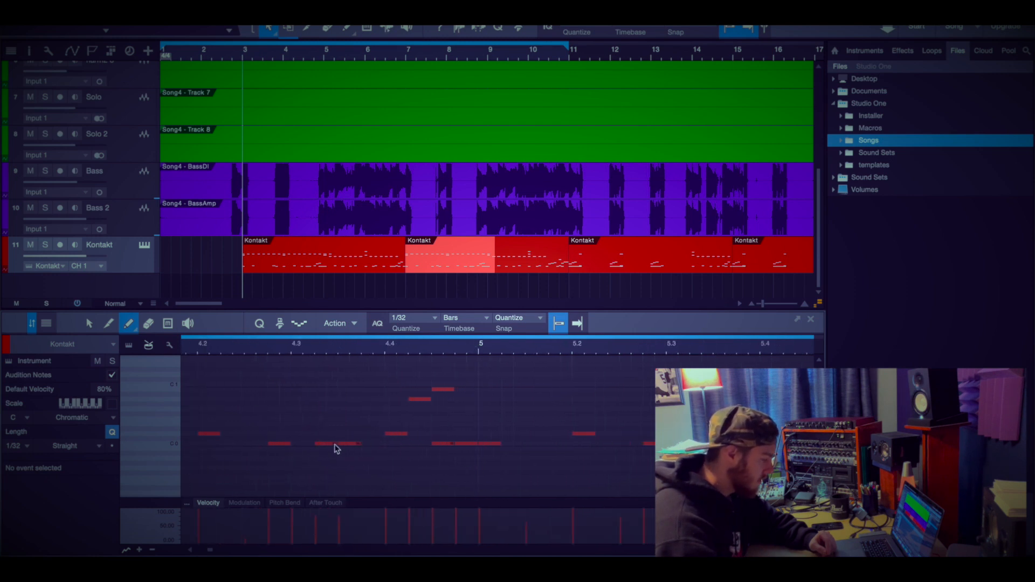
{"action": "scroll", "coordinate": [383, 443], "scroll_direction": "down", "scroll_amount": 5}
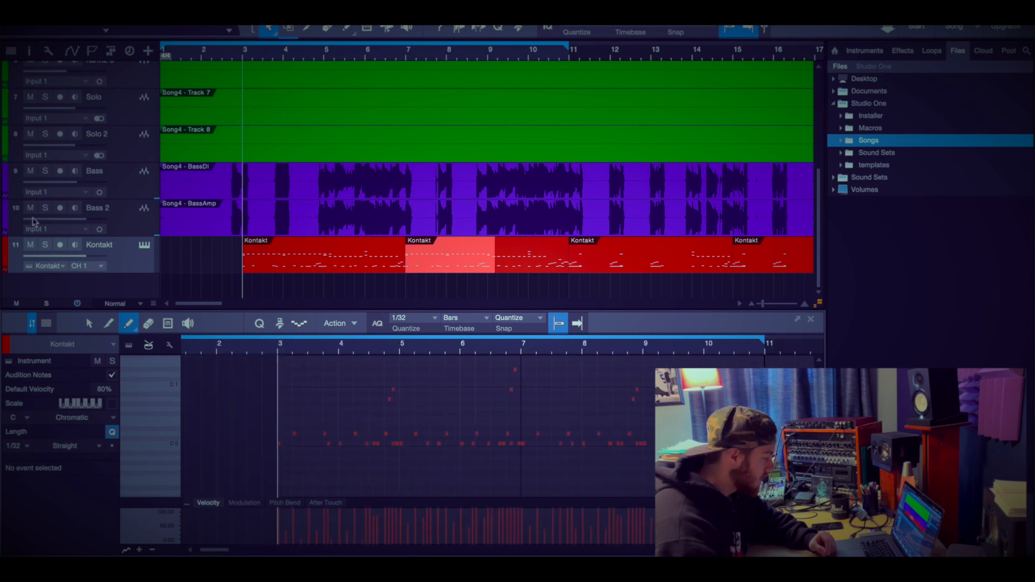
Solo the Kontakt track, play the drum part and inspect the selected A#2 notes between bars 5 and 7
{"action": "left_click", "coordinate": [46, 245]}
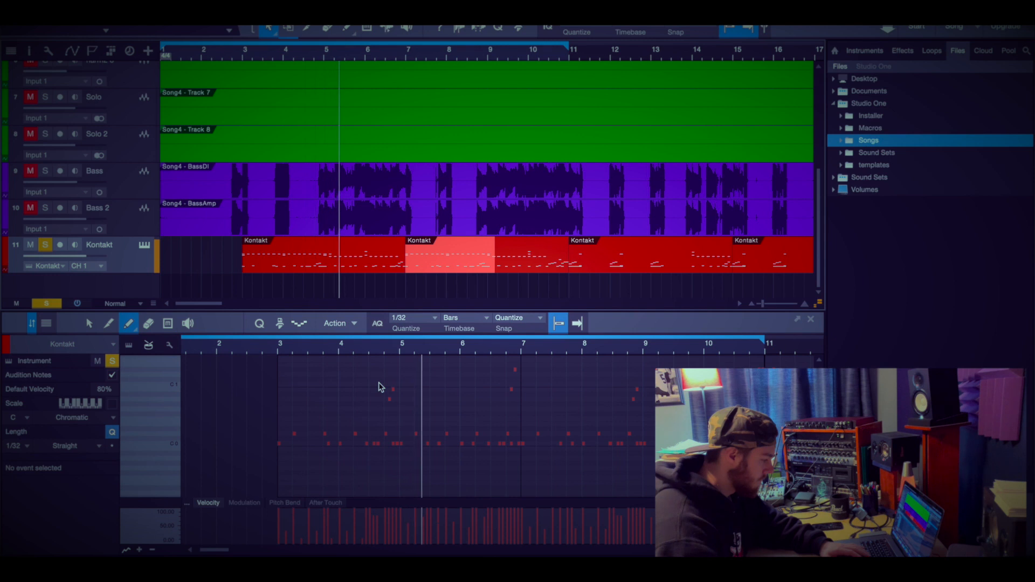
{"action": "scroll", "coordinate": [381, 387], "scroll_direction": "up", "scroll_amount": 1}
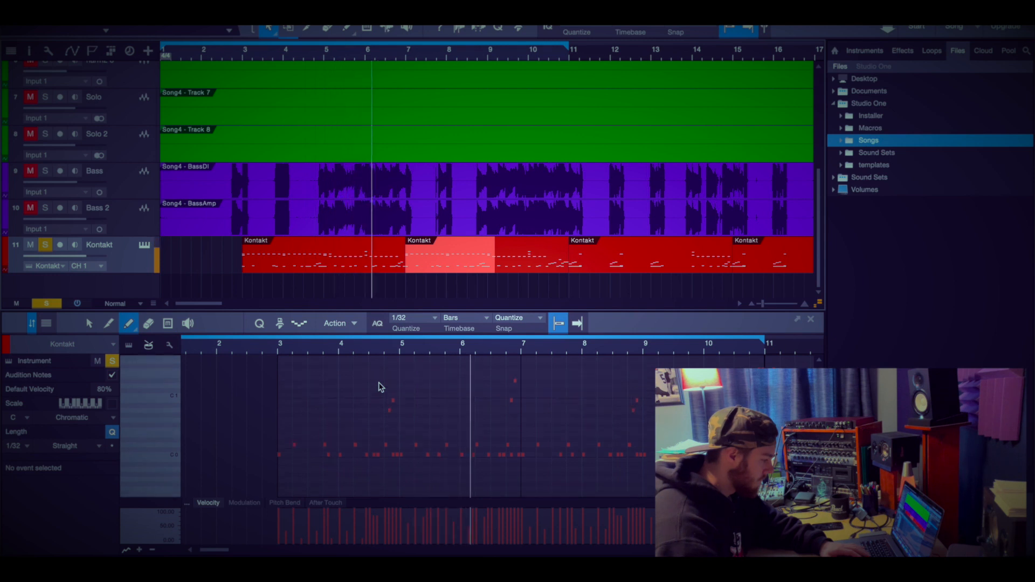
{"action": "scroll", "coordinate": [380, 384], "scroll_direction": "up", "scroll_amount": 6}
{"action": "left_click_drag", "start_coordinate": [519, 342], "coordinate": [519, 344]}
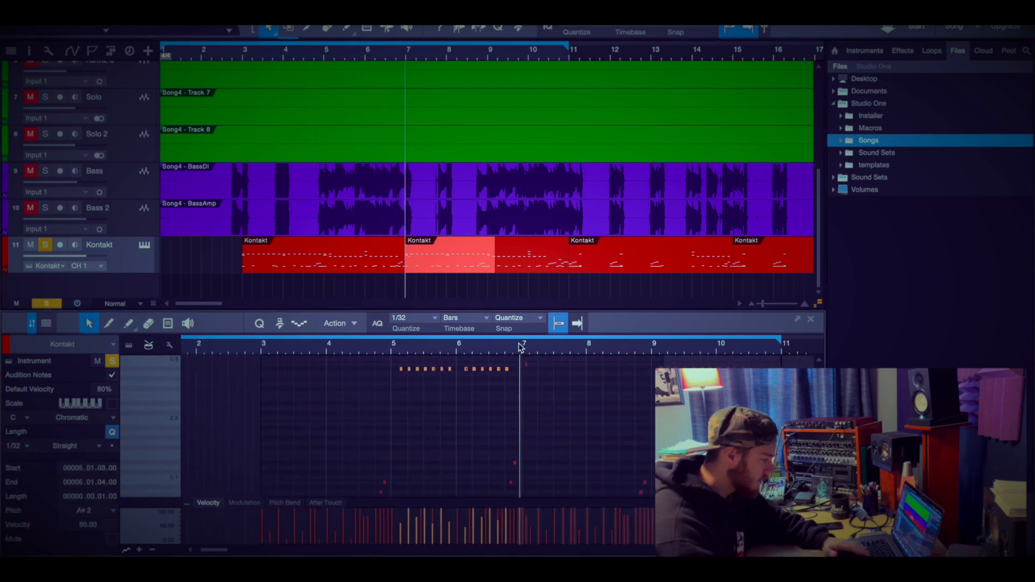
{"action": "scroll", "coordinate": [518, 343], "scroll_direction": "up", "scroll_amount": 2}
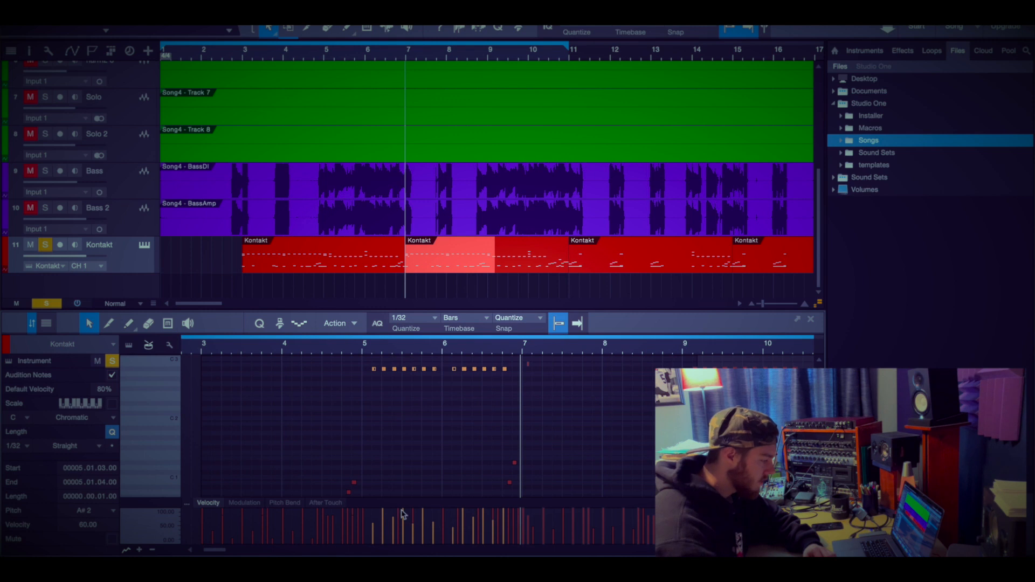
Play the soloed drum part from bar 5
{"action": "left_click", "coordinate": [365, 349]}
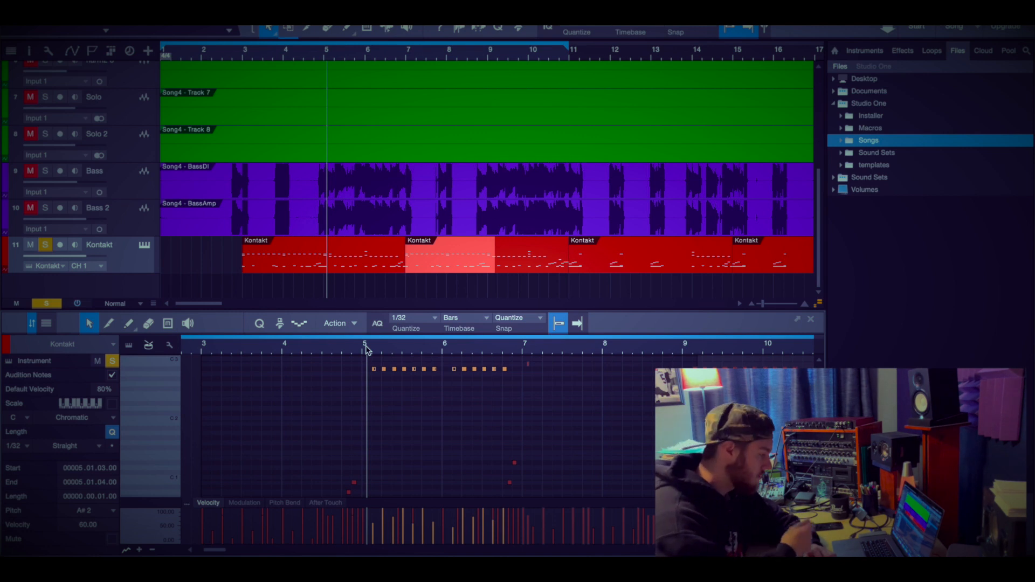
{"action": "left_click", "coordinate": [361, 348]}
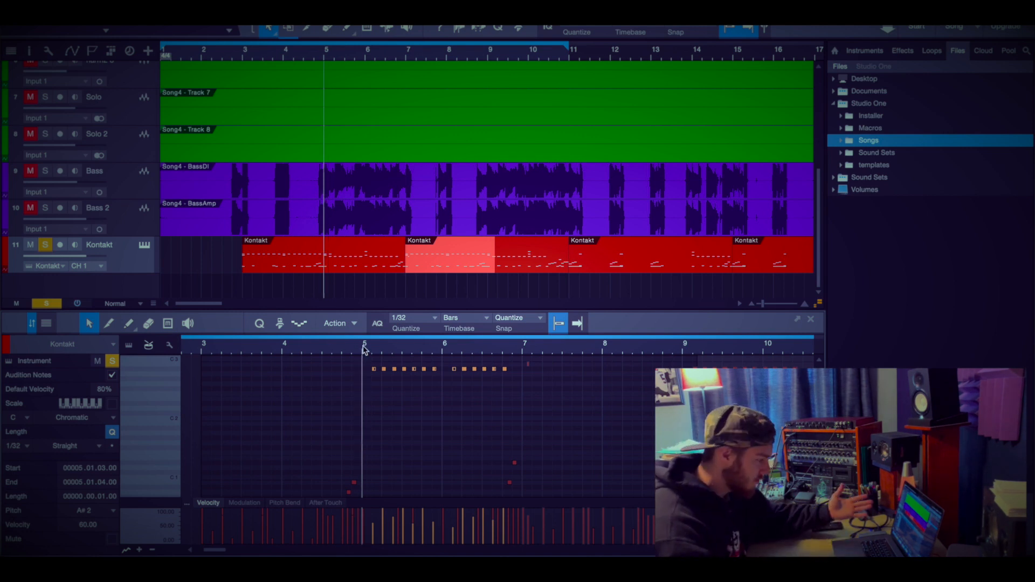
{"action": "key", "text": "space"}
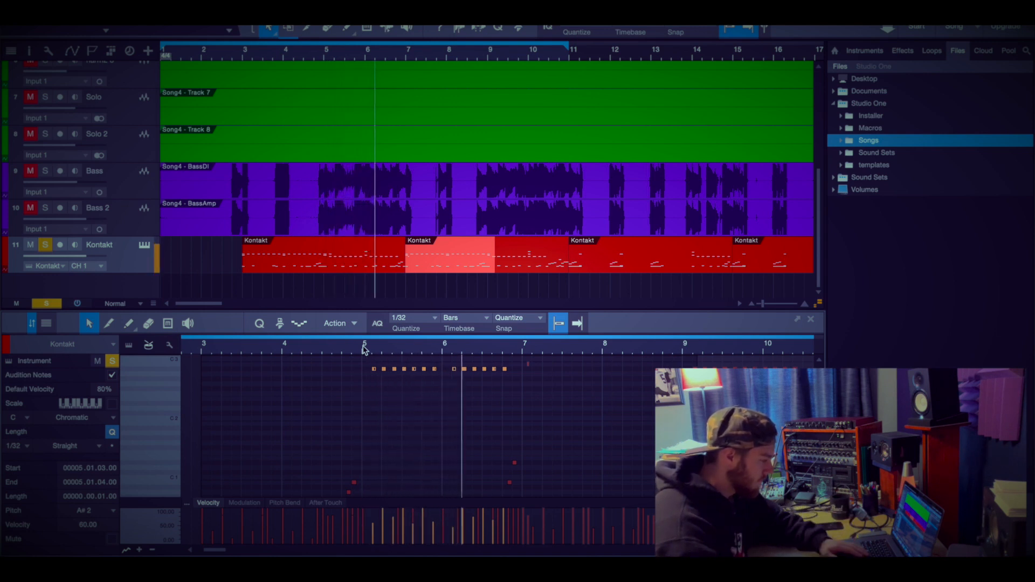
Highlight the tom fill notes leading into bars 5, 7 and 11, and clear the selection
{"action": "scroll", "coordinate": [496, 460], "scroll_direction": "down", "scroll_amount": 3}
{"action": "left_click", "coordinate": [504, 371]}
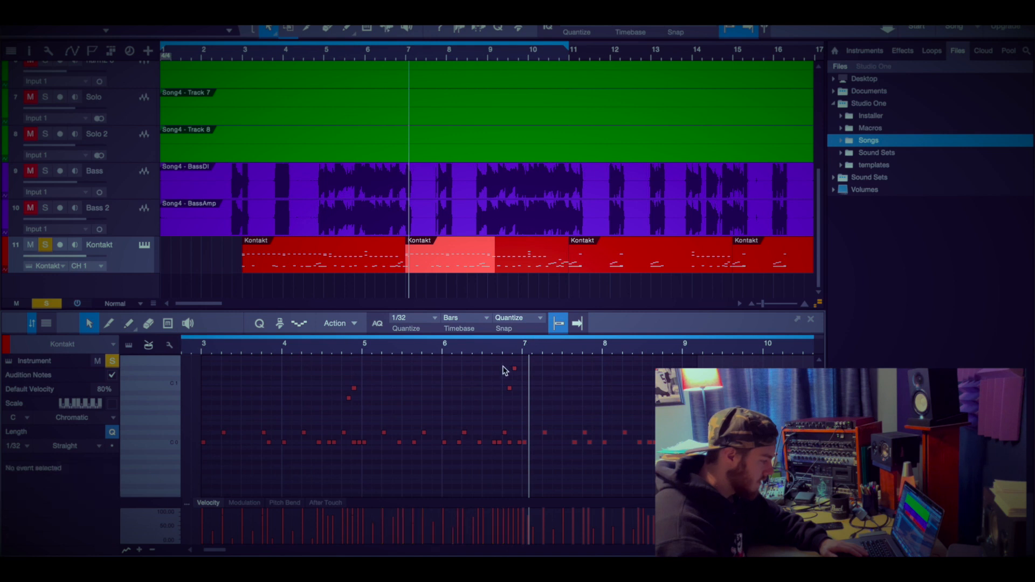
{"action": "left_click_drag", "start_coordinate": [503, 361], "coordinate": [544, 391]}
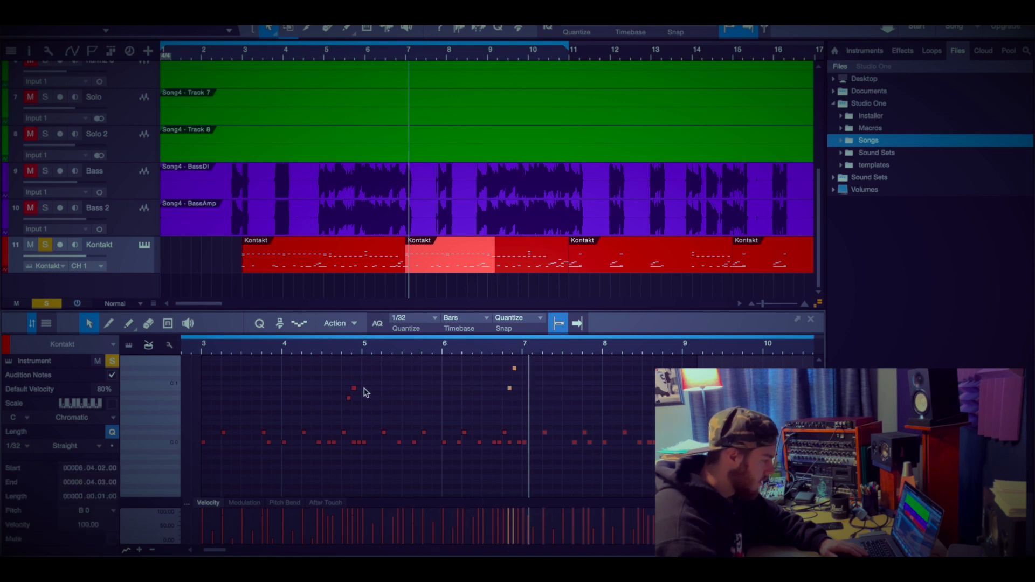
{"action": "left_click_drag", "start_coordinate": [342, 404], "coordinate": [383, 383]}
{"action": "left_click_drag", "start_coordinate": [662, 407], "coordinate": [692, 382]}
{"action": "left_click_drag", "start_coordinate": [677, 344], "coordinate": [633, 394]}
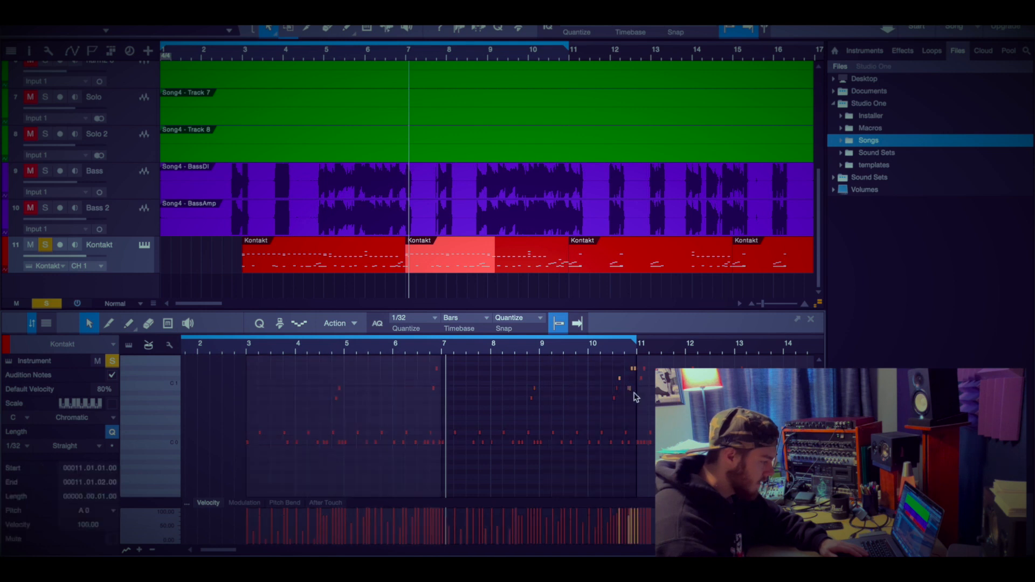
{"action": "left_click", "coordinate": [383, 420]}
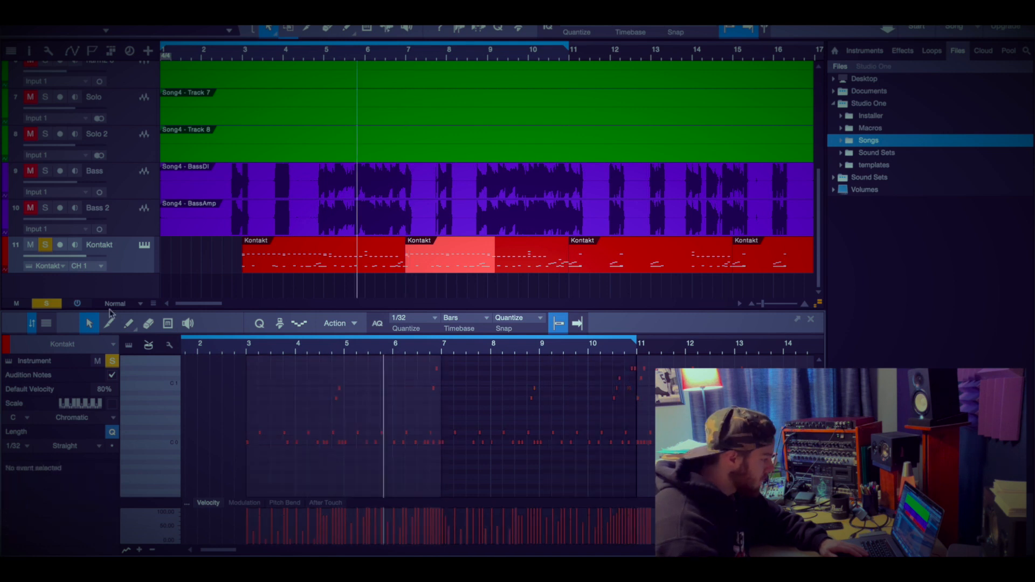
Unsolo the Kontakt track and show the mixing console with the drum channels
{"action": "left_click", "coordinate": [46, 247]}
{"action": "right_click", "coordinate": [137, 252]}
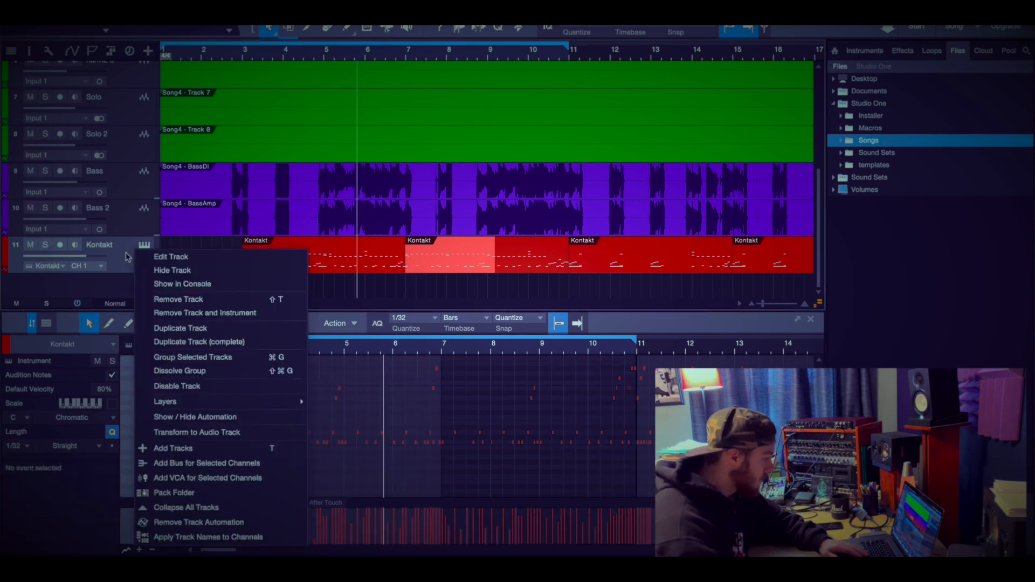
{"action": "key", "text": "Escape"}
{"action": "key", "text": "F3"}
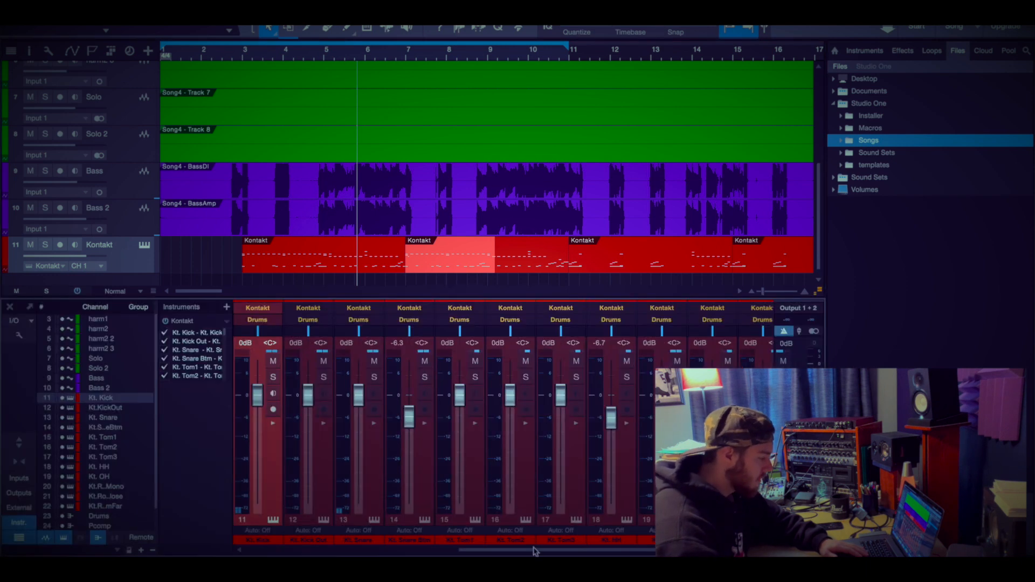
Shorten the loop range in the arrangement so that it ends at bar 7
{"action": "left_click_drag", "start_coordinate": [533, 550], "coordinate": [511, 550]}
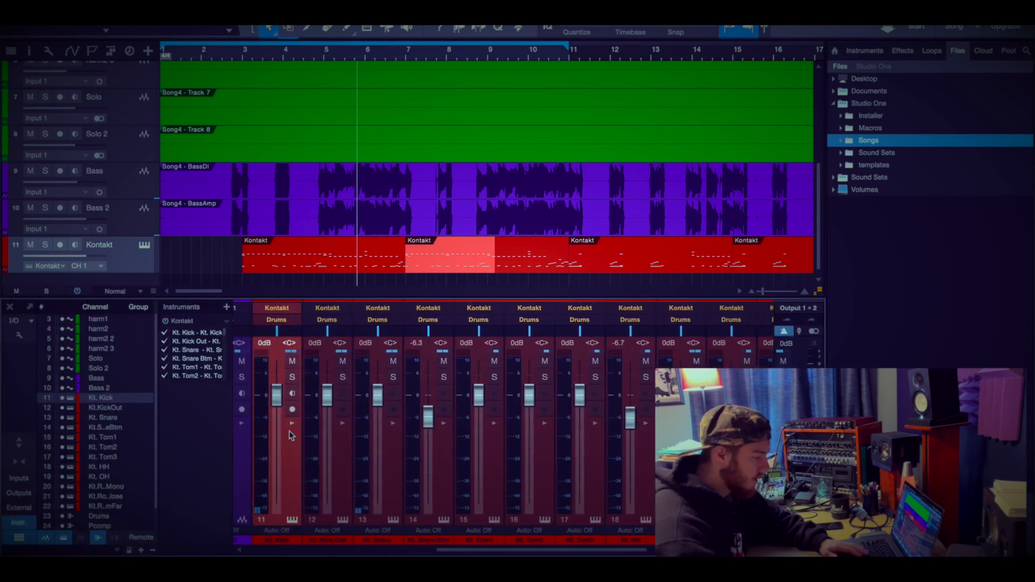
{"action": "left_click_drag", "start_coordinate": [568, 48], "coordinate": [406, 49]}
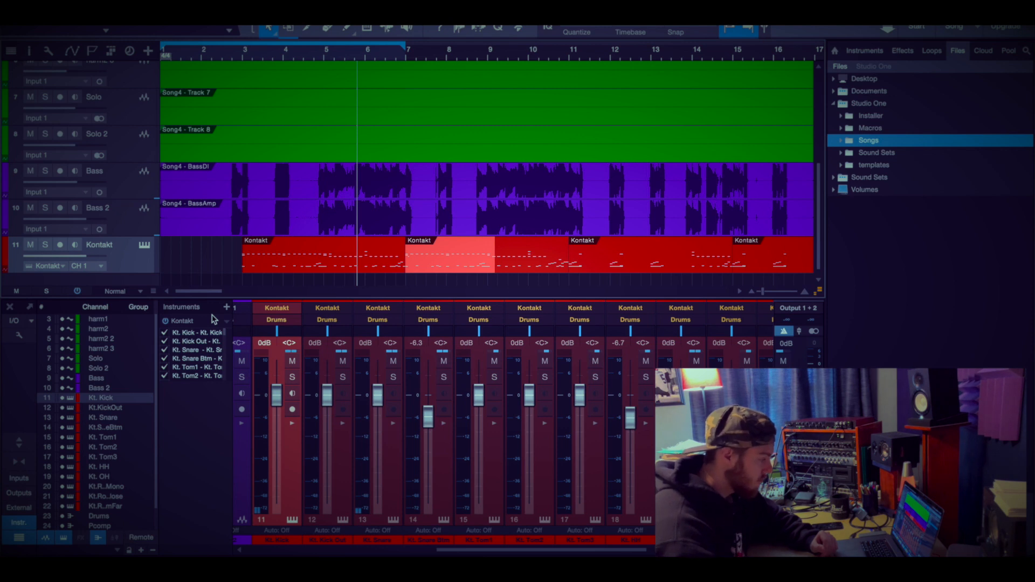
Toggle between the console's external devices and instruments lists, and examine the enabled Kontakt outputs
{"action": "left_click", "coordinate": [24, 513]}
{"action": "left_click", "coordinate": [24, 525]}
{"action": "left_click", "coordinate": [25, 525]}
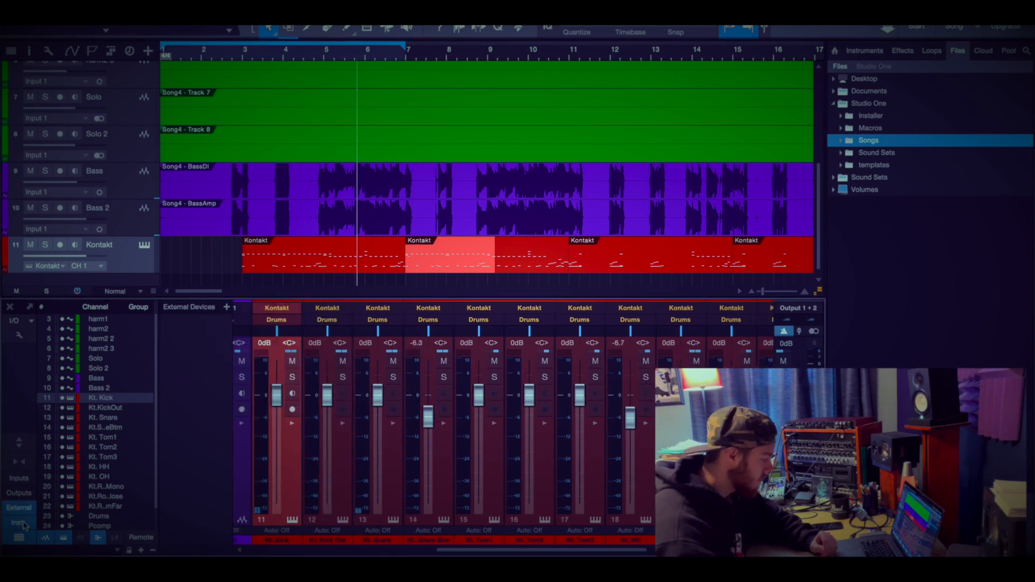
{"action": "left_click", "coordinate": [23, 510]}
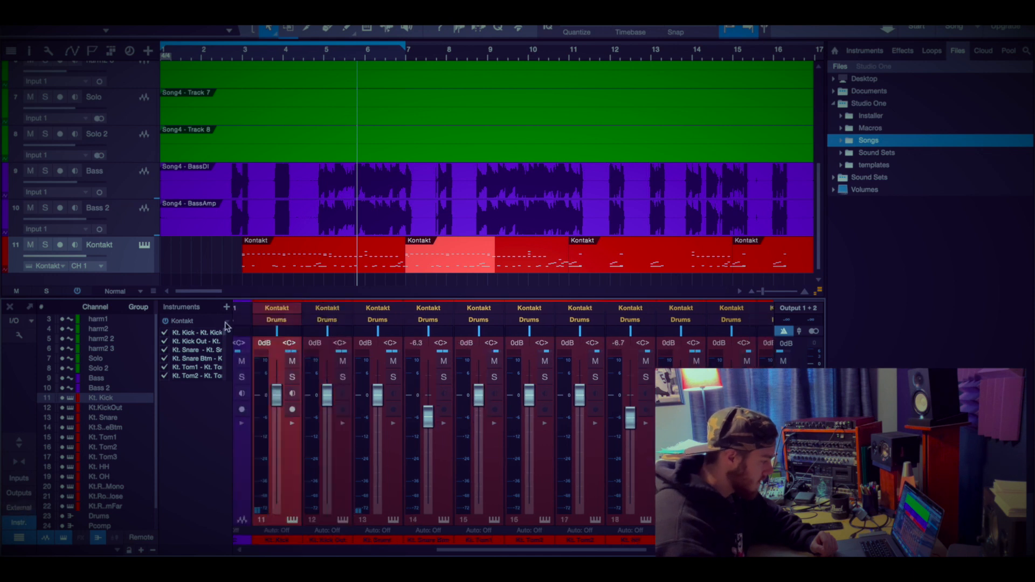
{"action": "left_click", "coordinate": [226, 323]}
{"action": "left_click", "coordinate": [226, 323]}
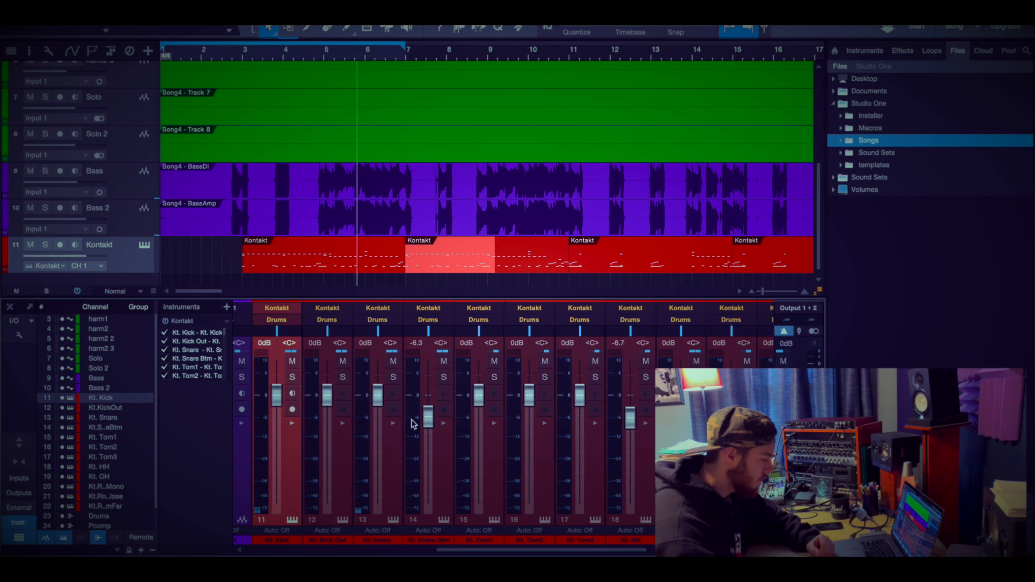
Solo the Kt. Kick channel, start the loop at bar 3 and place the playhead there
{"action": "left_click_drag", "start_coordinate": [528, 550], "coordinate": [467, 549]}
{"action": "left_click", "coordinate": [450, 409]}
{"action": "left_click", "coordinate": [450, 410]}
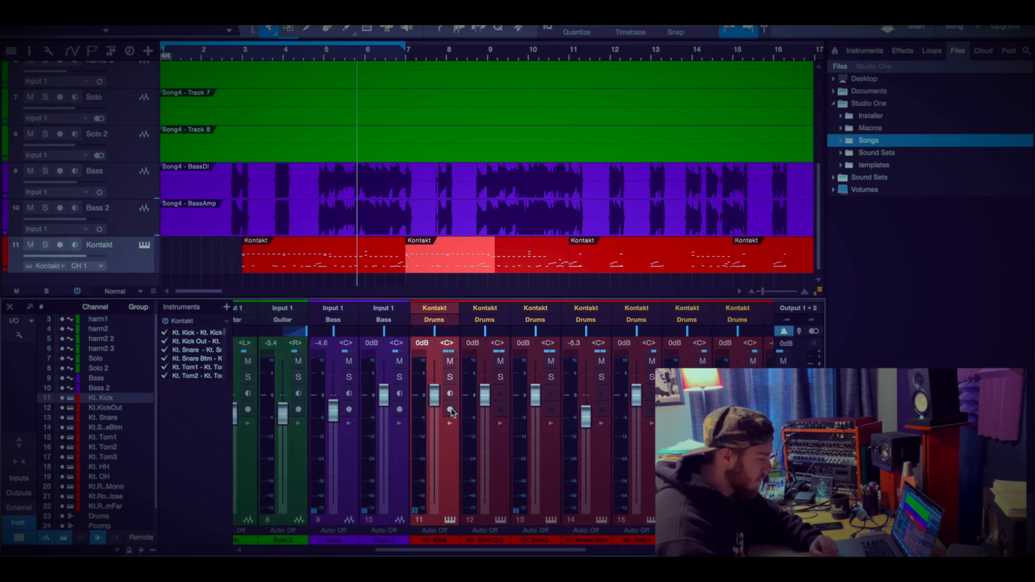
{"action": "left_click", "coordinate": [450, 377]}
{"action": "left_click", "coordinate": [244, 57]}
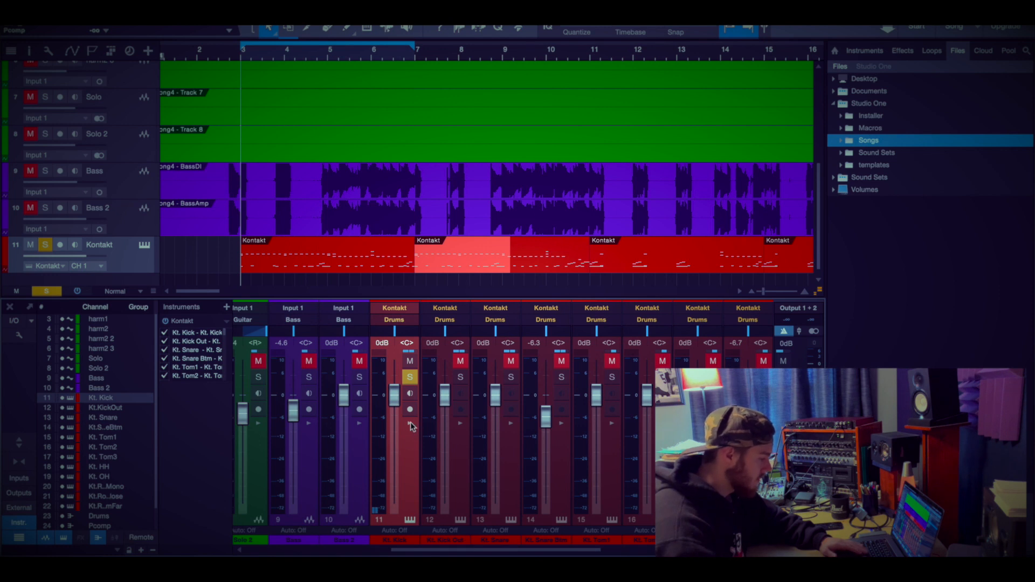
Expand the Kt. Kick channel's inserts, play the soloed kick and inspect its CLA-76 Mono compressor settings
{"action": "left_click", "coordinate": [410, 423]}
{"action": "key", "text": "space"}
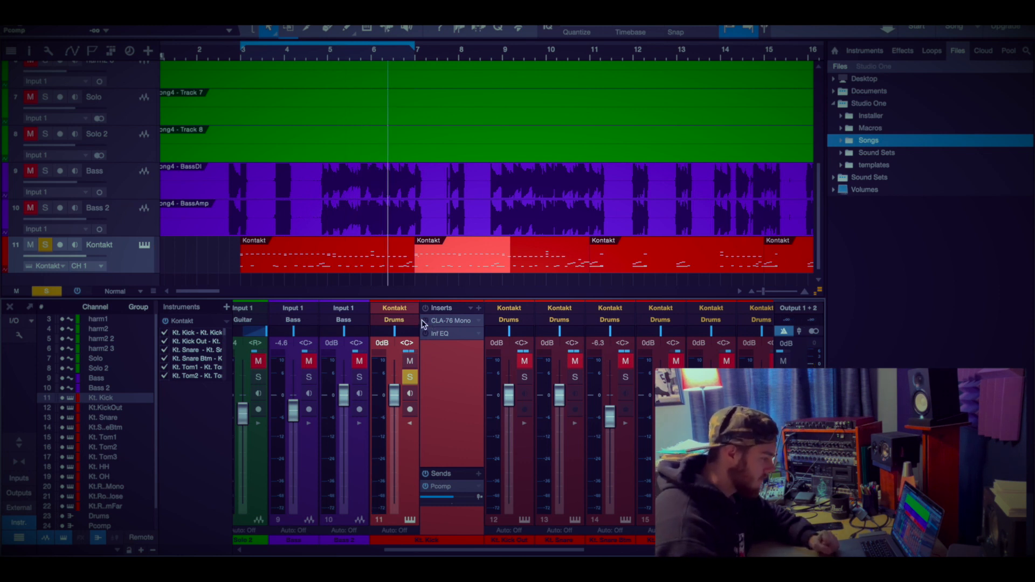
{"action": "left_click", "coordinate": [447, 320]}
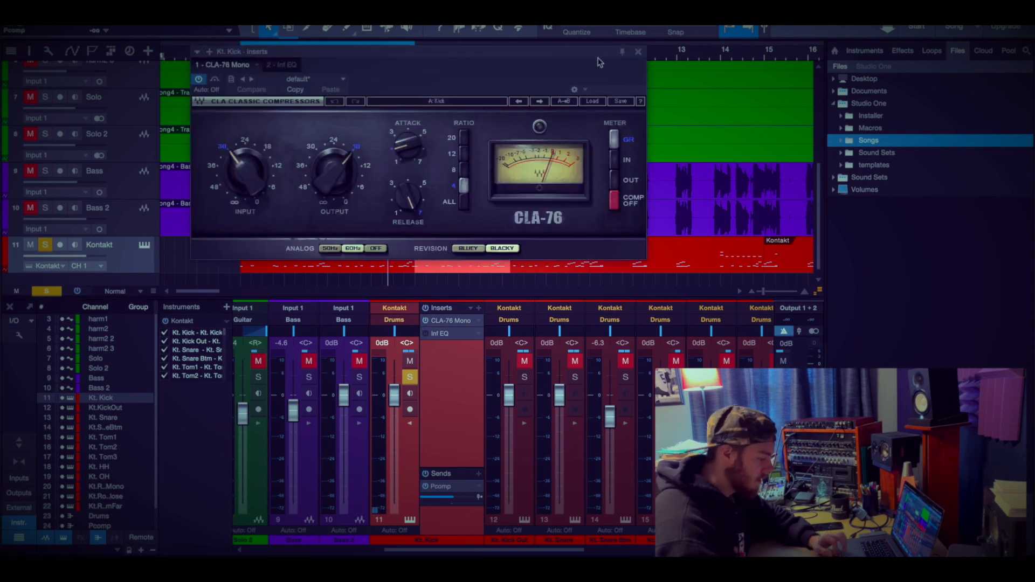
{"action": "key", "text": "space"}
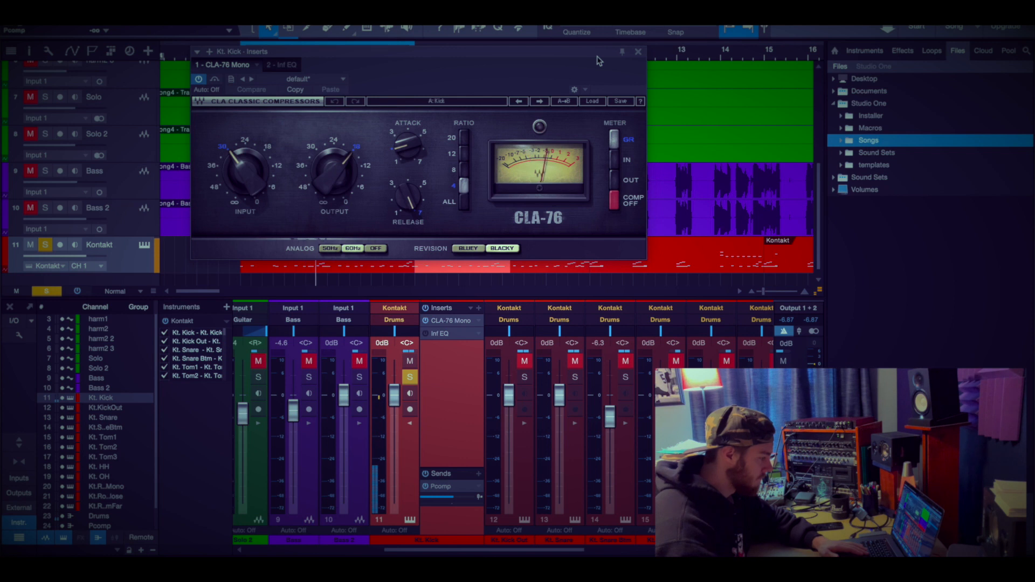
{"action": "left_click", "coordinate": [637, 51]}
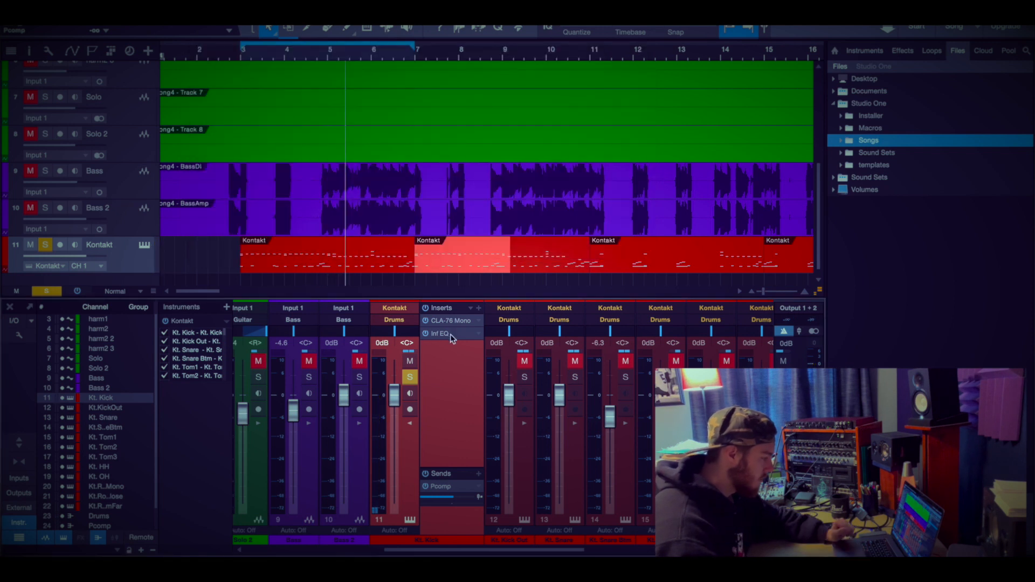
Examine the low-mid cut and high shelf in the kick's Infinity EQ, and collapse the channel's inserts
{"action": "left_click", "coordinate": [439, 333]}
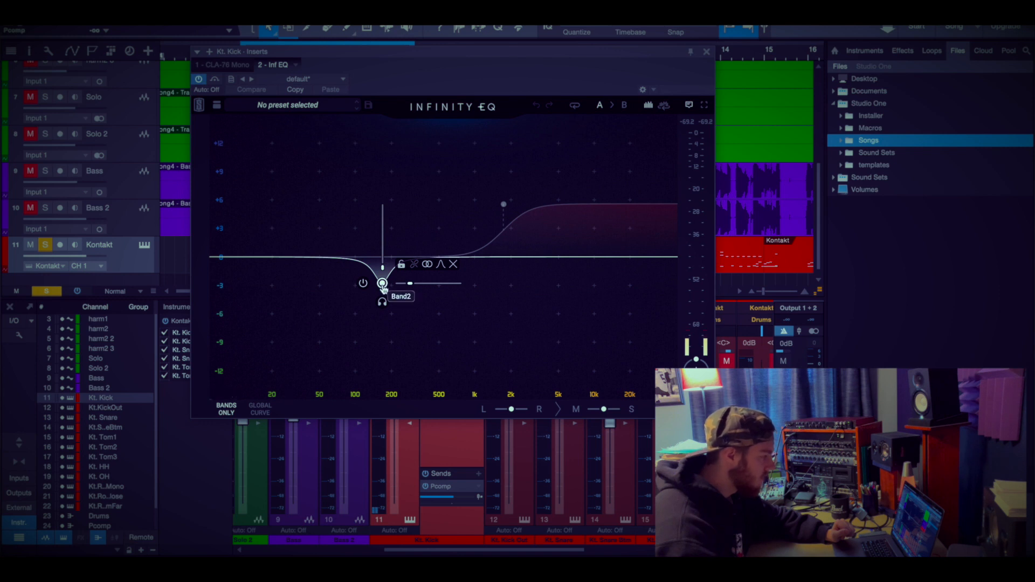
{"action": "left_click", "coordinate": [494, 246]}
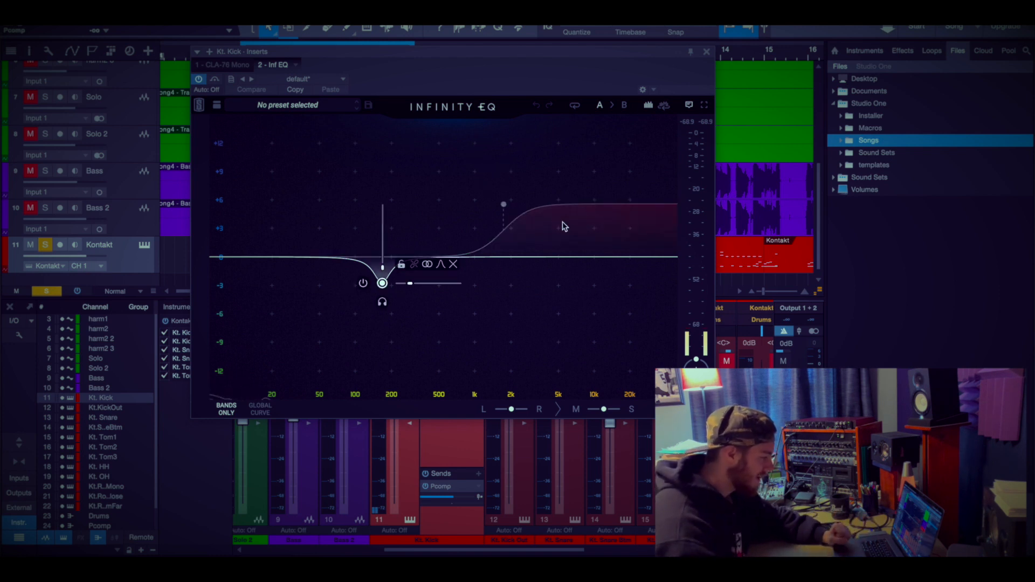
{"action": "left_click", "coordinate": [706, 52]}
{"action": "left_click", "coordinate": [411, 423]}
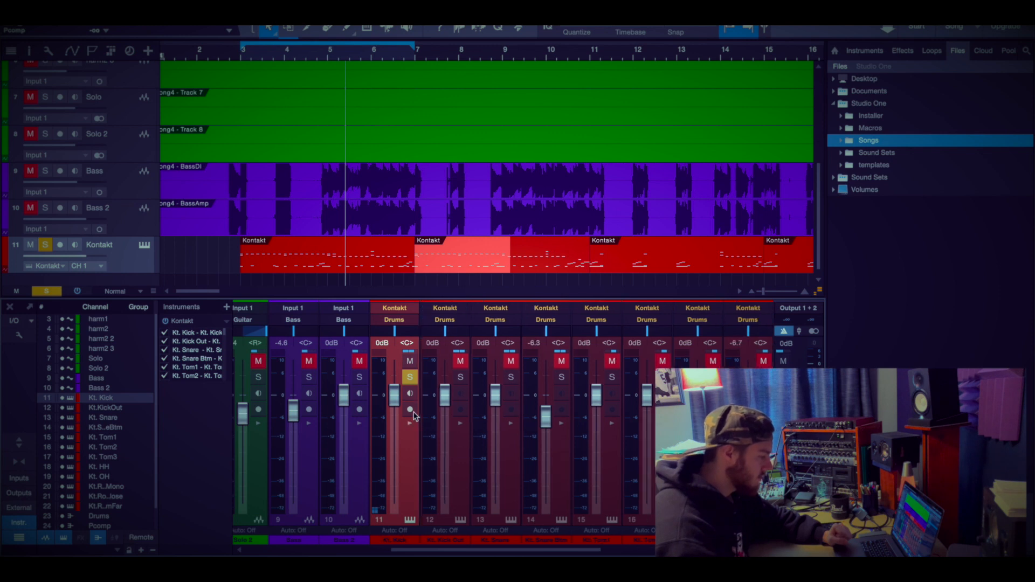
Solo the Kick Out channel instead of Kt. Kick and show its inserts and sends
{"action": "left_click", "coordinate": [460, 361]}
{"action": "left_click", "coordinate": [460, 376]}
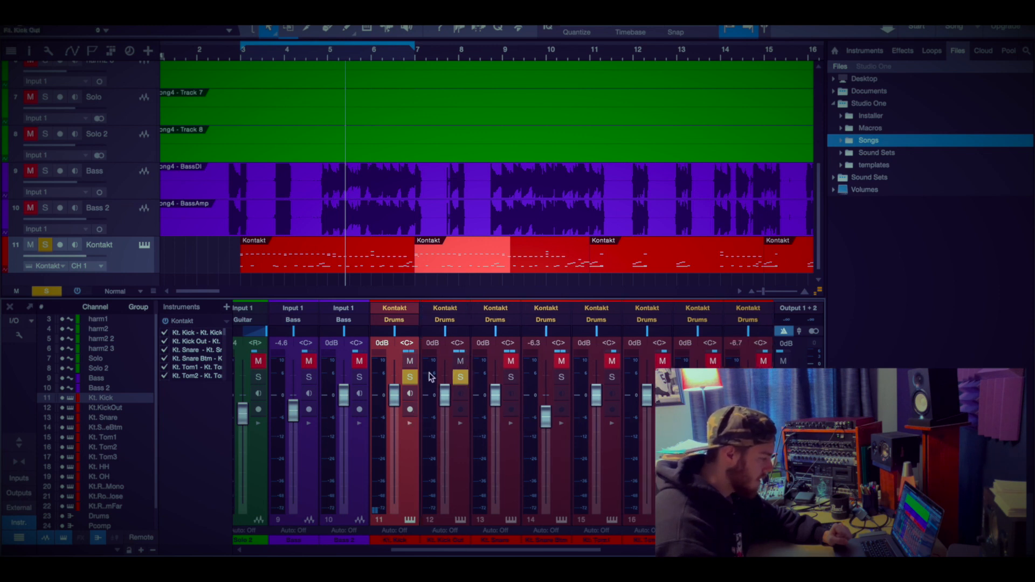
{"action": "left_click", "coordinate": [410, 377]}
{"action": "left_click", "coordinate": [459, 423]}
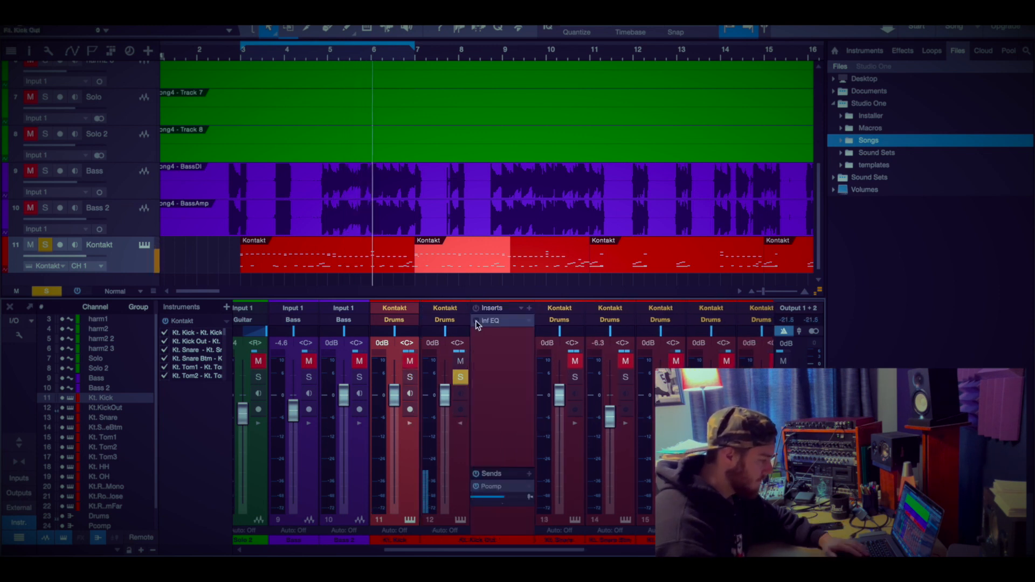
Examine the low shelf, cut and low-pass bands in the Kick Out channel's Infinity EQ
{"action": "left_click", "coordinate": [476, 320]}
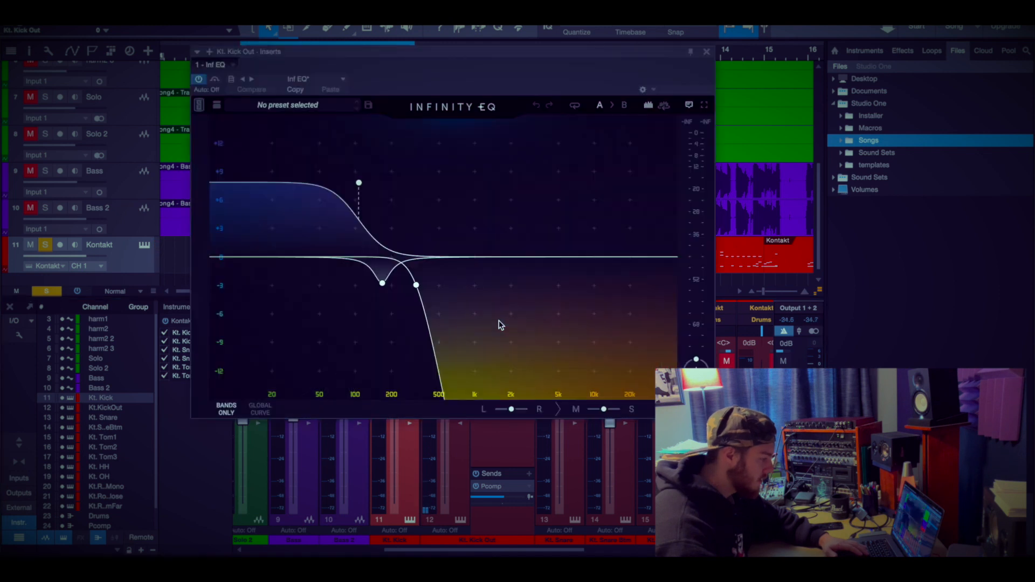
{"action": "left_click", "coordinate": [382, 283]}
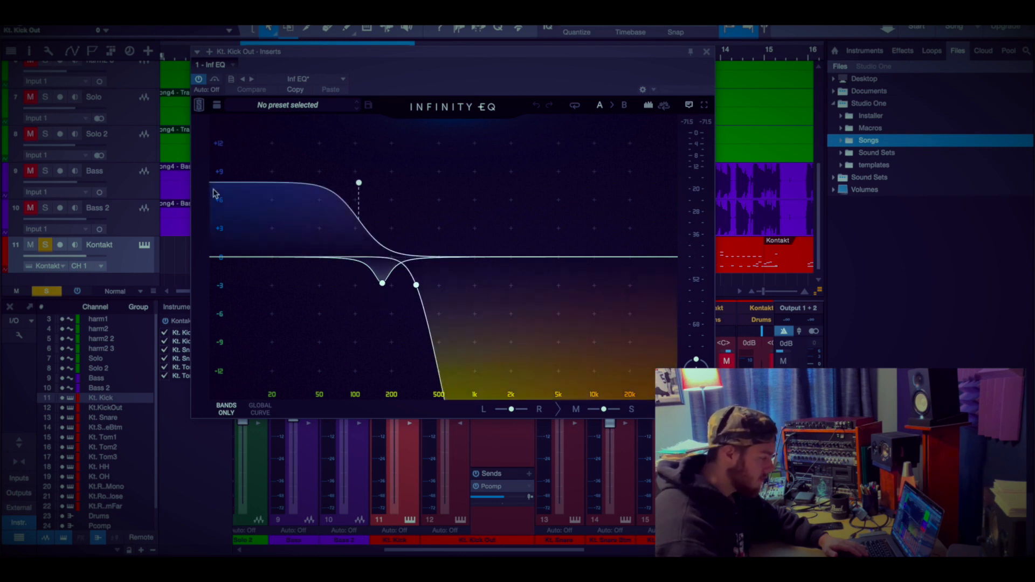
{"action": "left_click", "coordinate": [296, 265]}
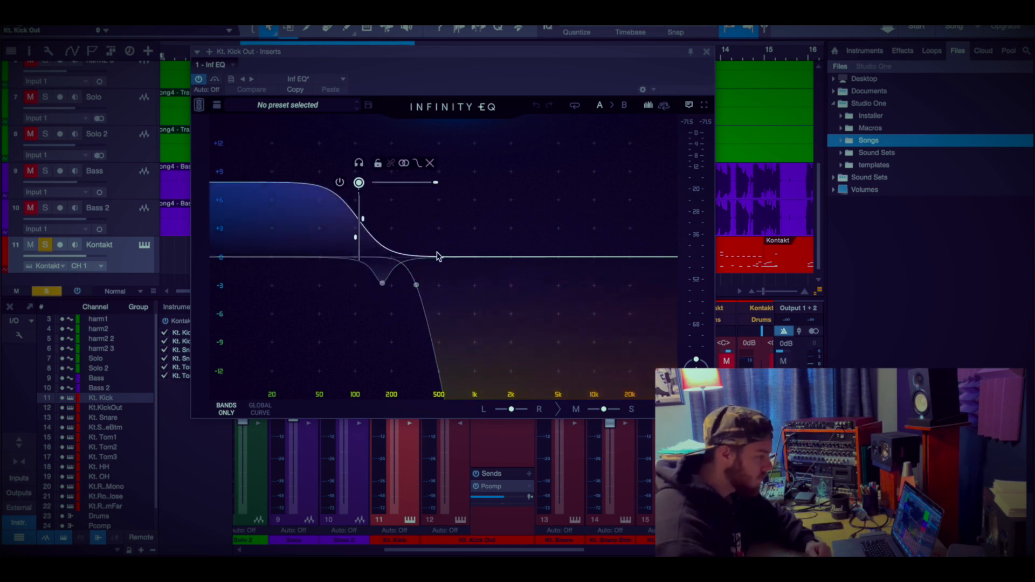
{"action": "left_click", "coordinate": [705, 52]}
Play the Kt. Kick channel soloed alone, and add the Kick Out channel back to the solo to compare
{"action": "left_click", "coordinate": [411, 377]}
{"action": "left_click", "coordinate": [462, 377]}
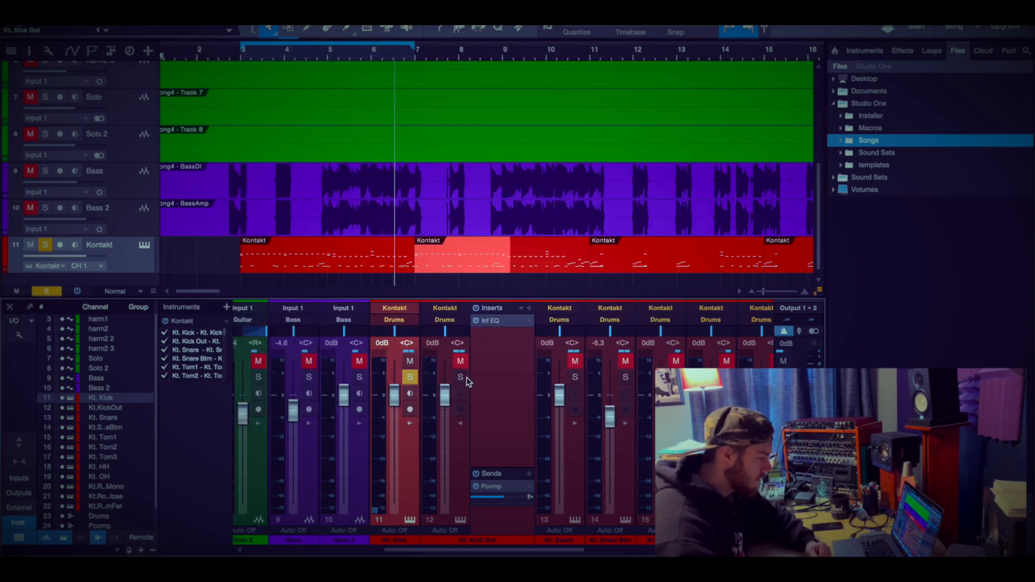
{"action": "left_click", "coordinate": [460, 424]}
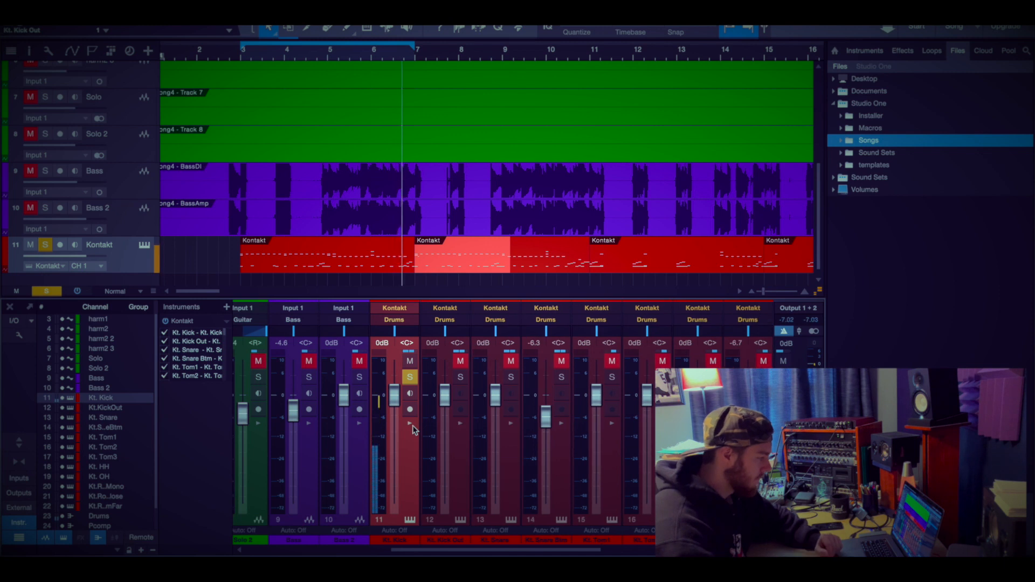
{"action": "left_click", "coordinate": [461, 377]}
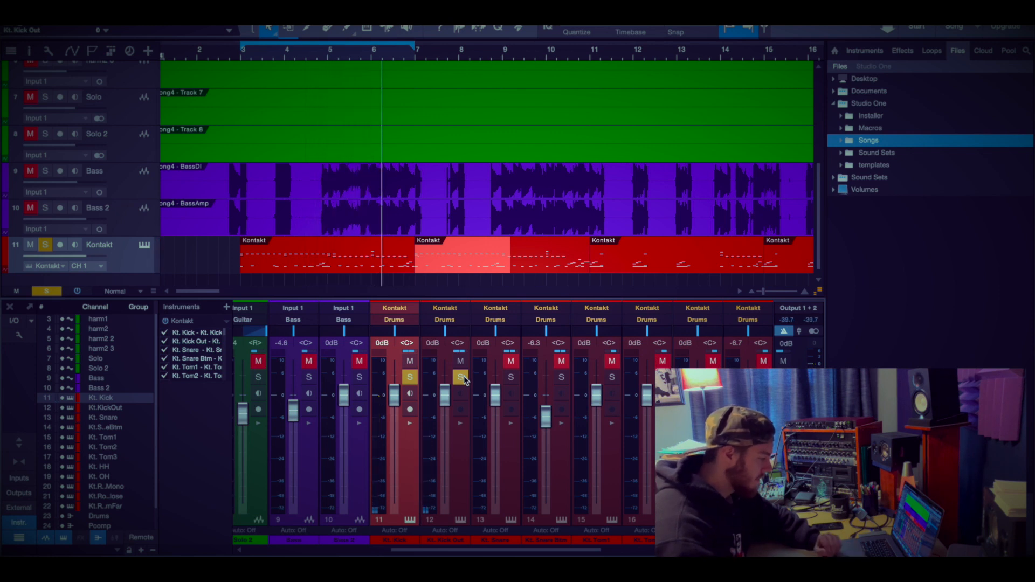
Solo only the Kt. Snare channel and show its inserts and sends
{"action": "scroll", "coordinate": [462, 423], "scroll_direction": "right", "scroll_amount": 1}
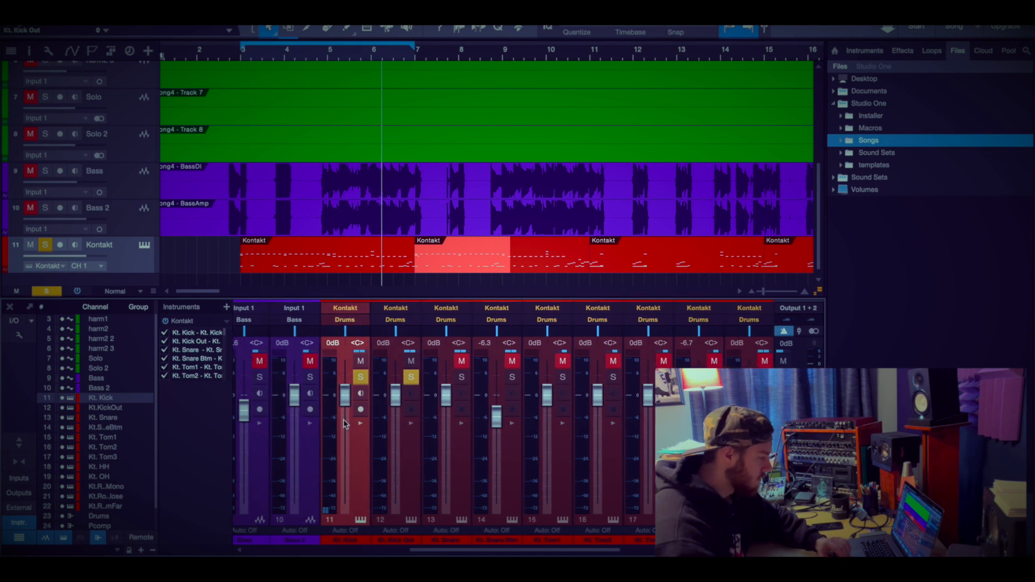
{"action": "scroll", "coordinate": [408, 423], "scroll_direction": "right", "scroll_amount": 1}
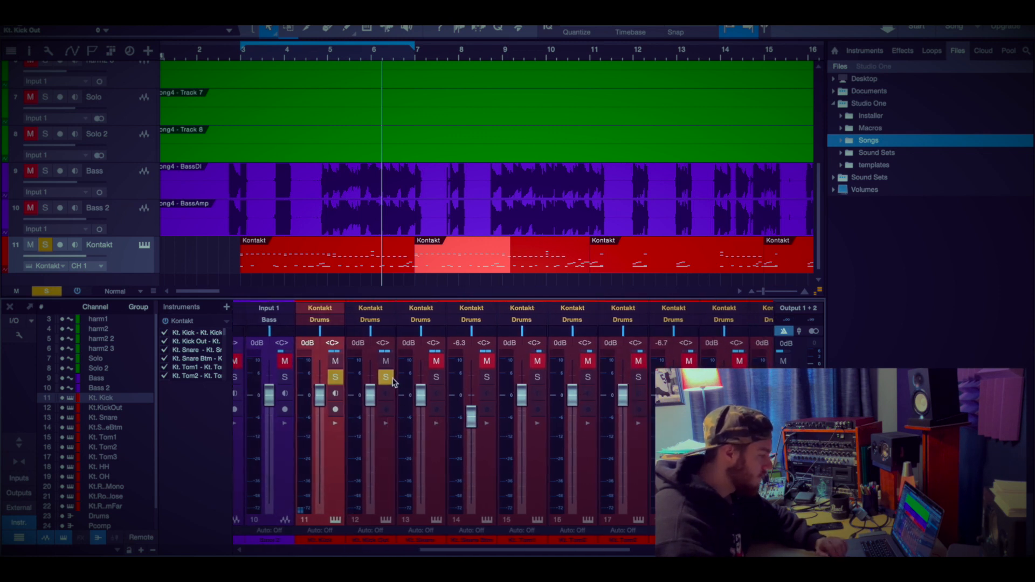
{"action": "left_click", "coordinate": [385, 377]}
{"action": "left_click", "coordinate": [437, 377]}
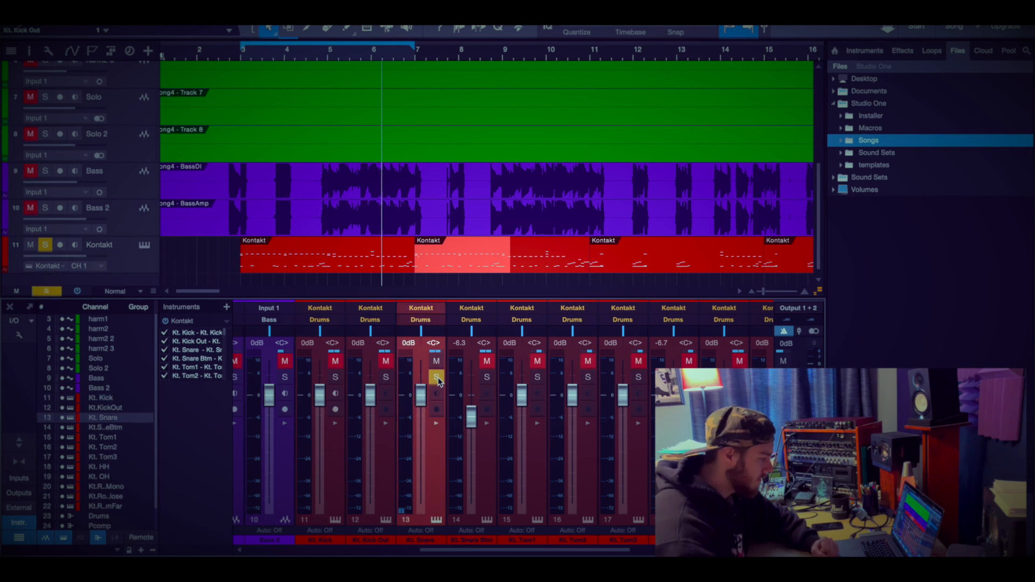
{"action": "left_click", "coordinate": [437, 424]}
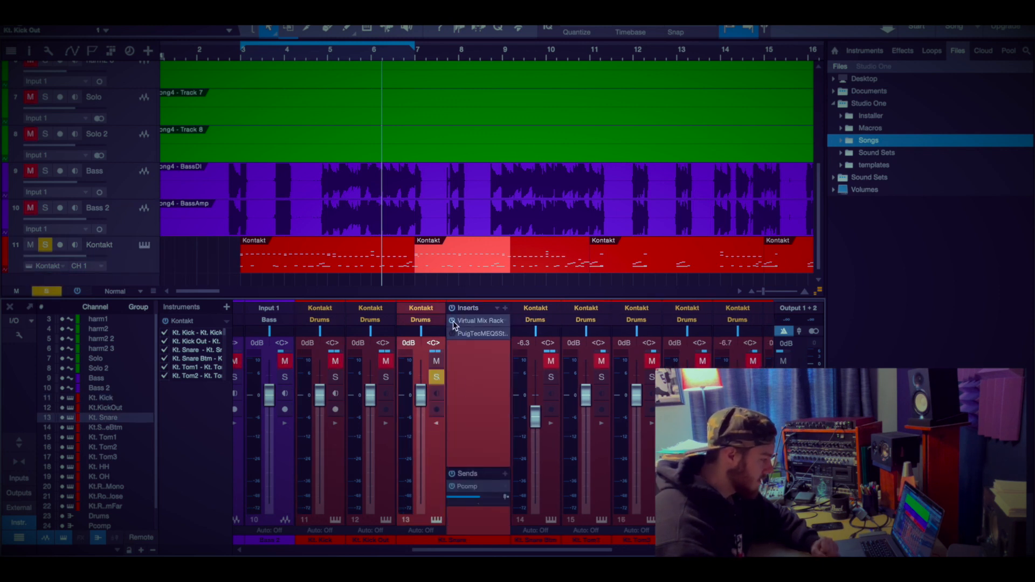
Play the soloed snare from bar 3 with its Virtual Mix Rack and PuigTec inserts bypassed
{"action": "left_click", "coordinate": [258, 54]}
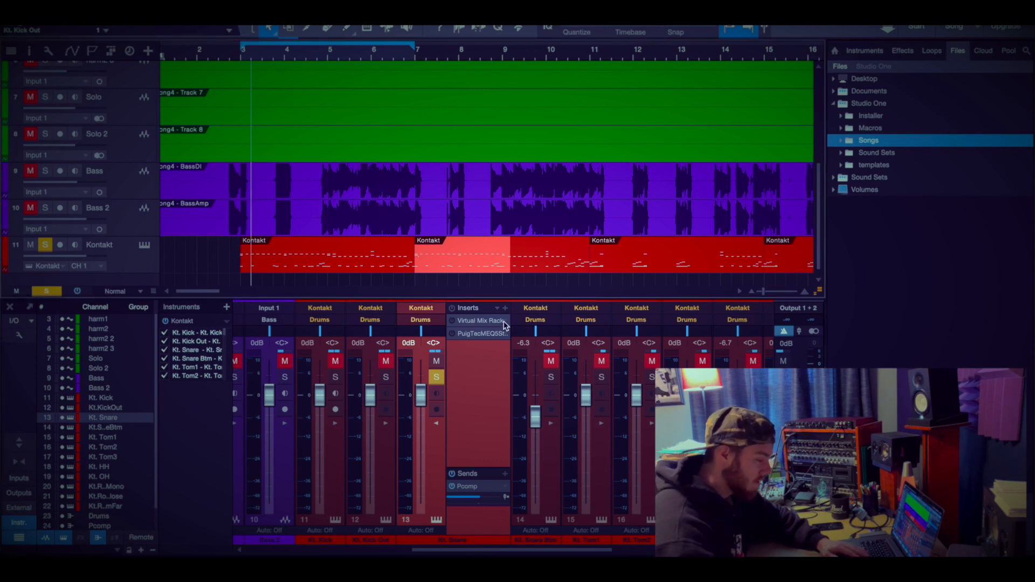
{"action": "key", "text": "space"}
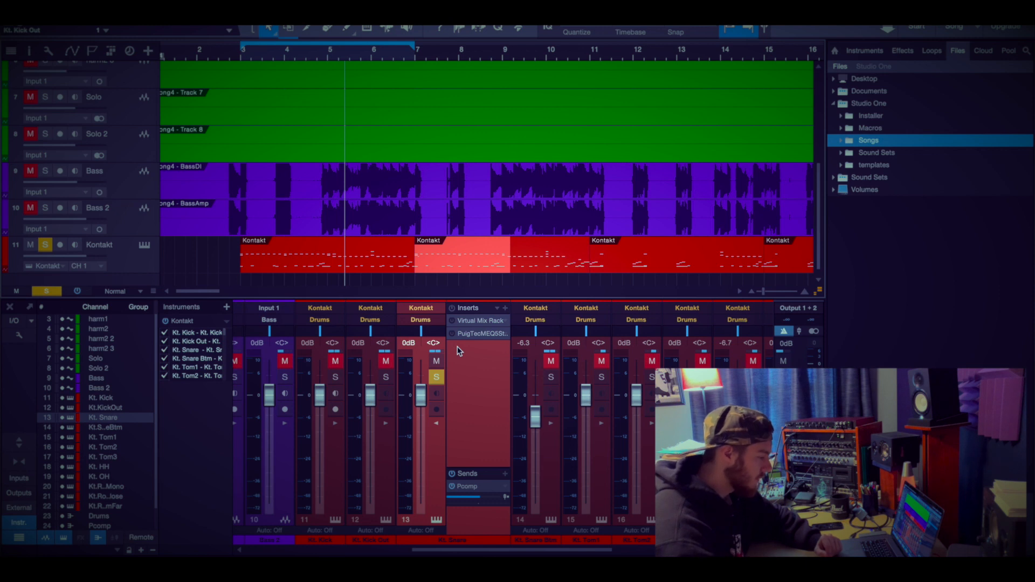
Open the snare's Virtual Mix Rack and set the FG-S high-frequency gain to about +3.8 dB while listening
{"action": "double_click", "coordinate": [480, 320]}
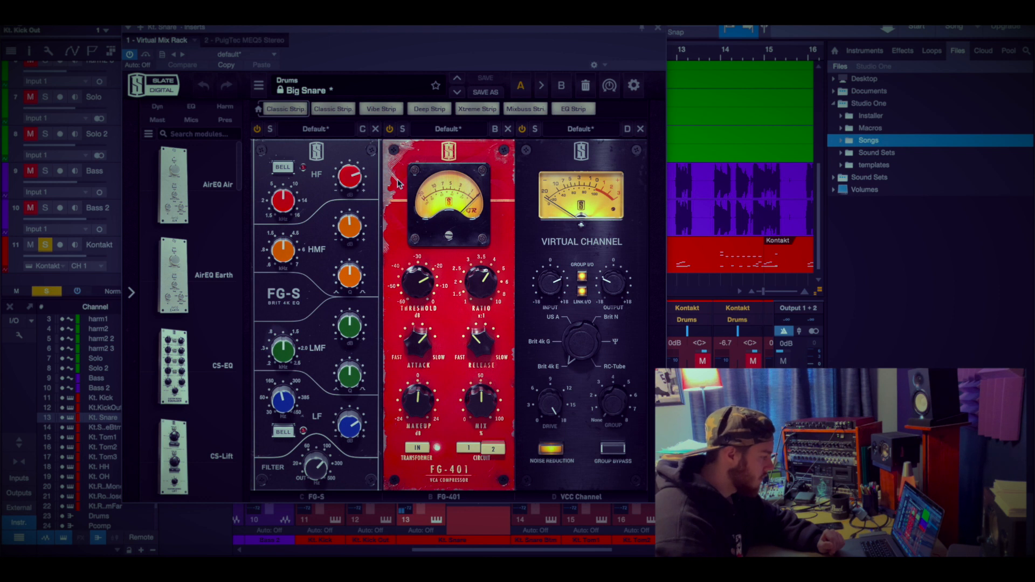
{"action": "left_click", "coordinate": [348, 179]}
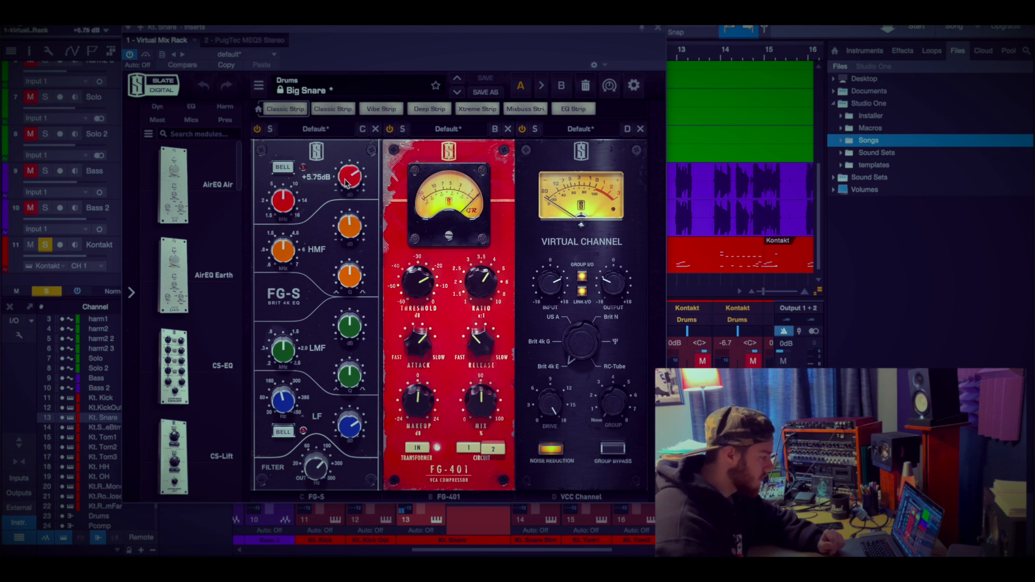
{"action": "left_click_drag", "start_coordinate": [346, 183], "coordinate": [345, 188]}
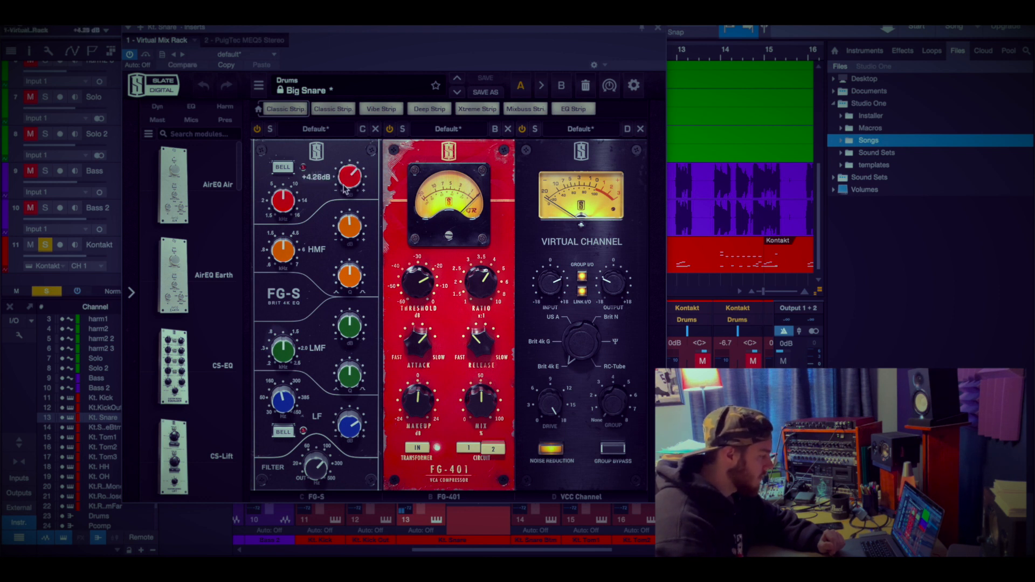
{"action": "key", "text": "space"}
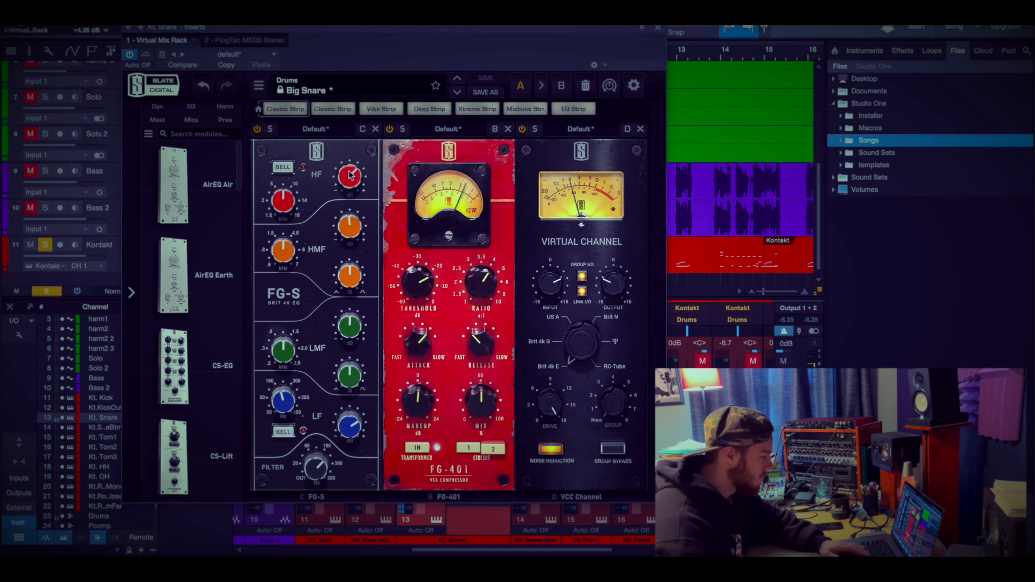
{"action": "left_click_drag", "start_coordinate": [349, 174], "coordinate": [351, 178]}
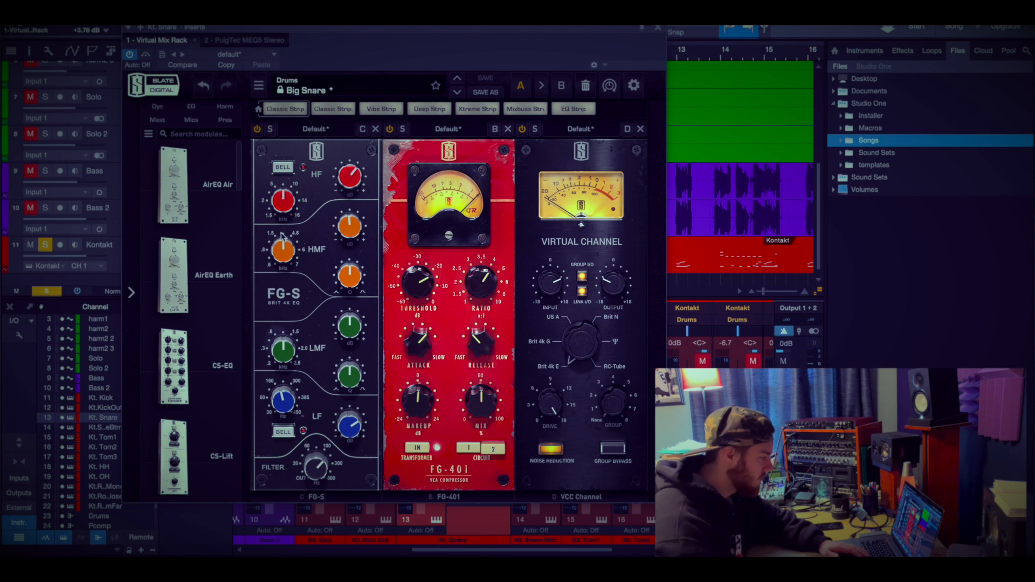
Fine-tune the FG-S high-mid gain to about -0.9 dB and set the filter to 115 Hz
{"action": "left_click_drag", "start_coordinate": [345, 228], "coordinate": [349, 224]}
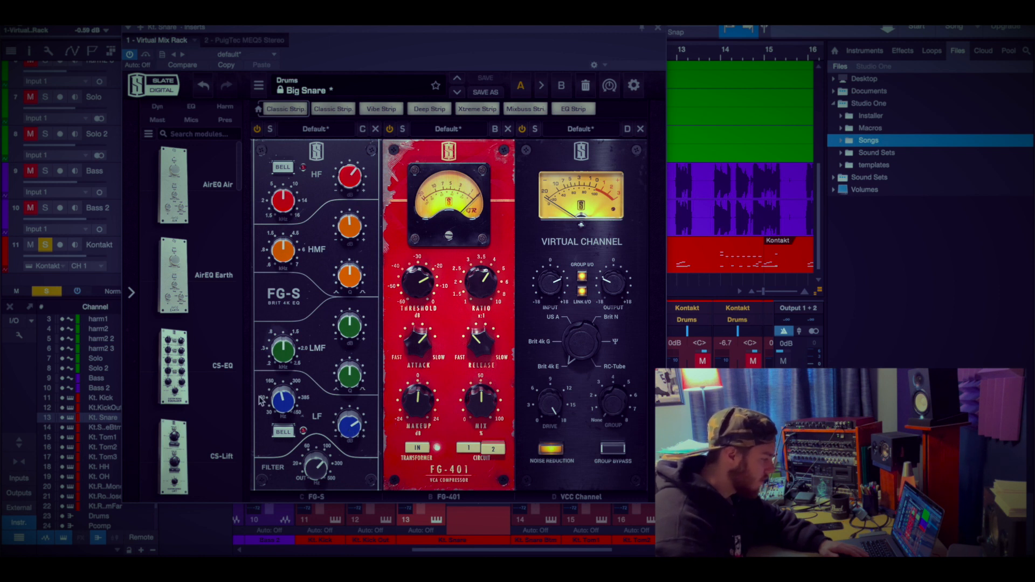
{"action": "mouse_move", "coordinate": [318, 468]}
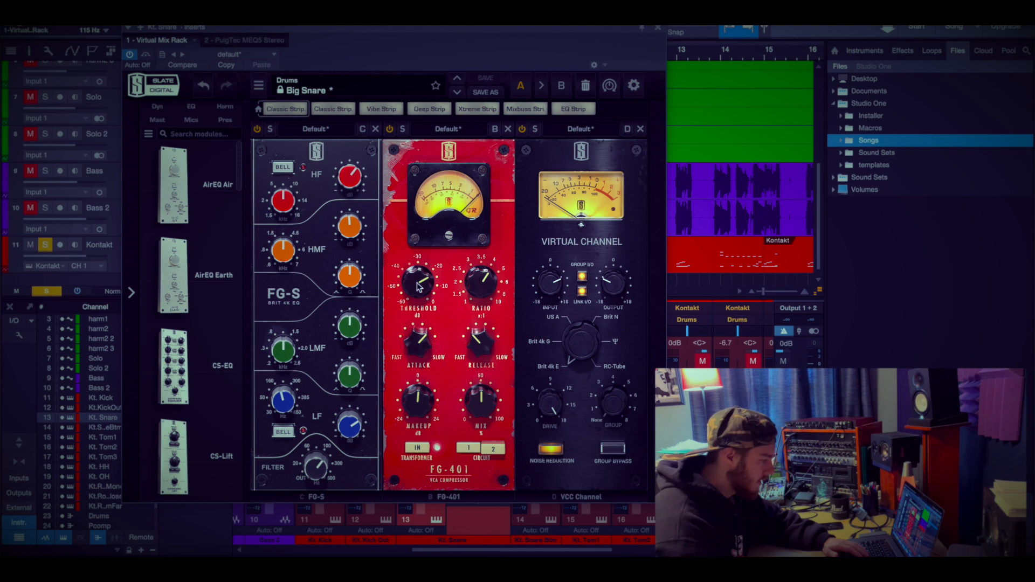
Set the FG-401 compressor threshold on the snare to about -18.7 dB while listening
{"action": "left_click_drag", "start_coordinate": [416, 282], "coordinate": [414, 271]}
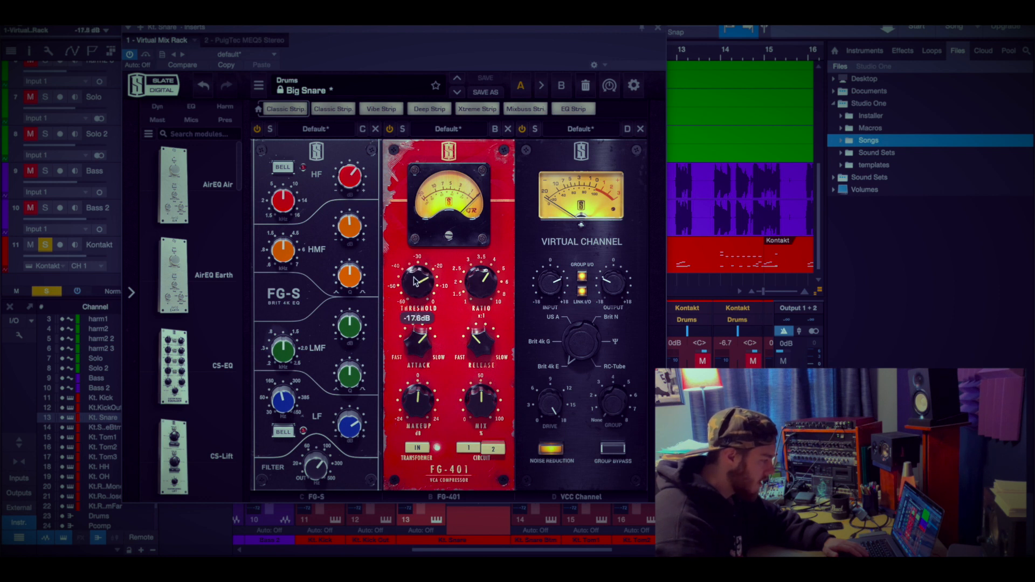
{"action": "left_click_drag", "start_coordinate": [391, 35], "coordinate": [392, 99]}
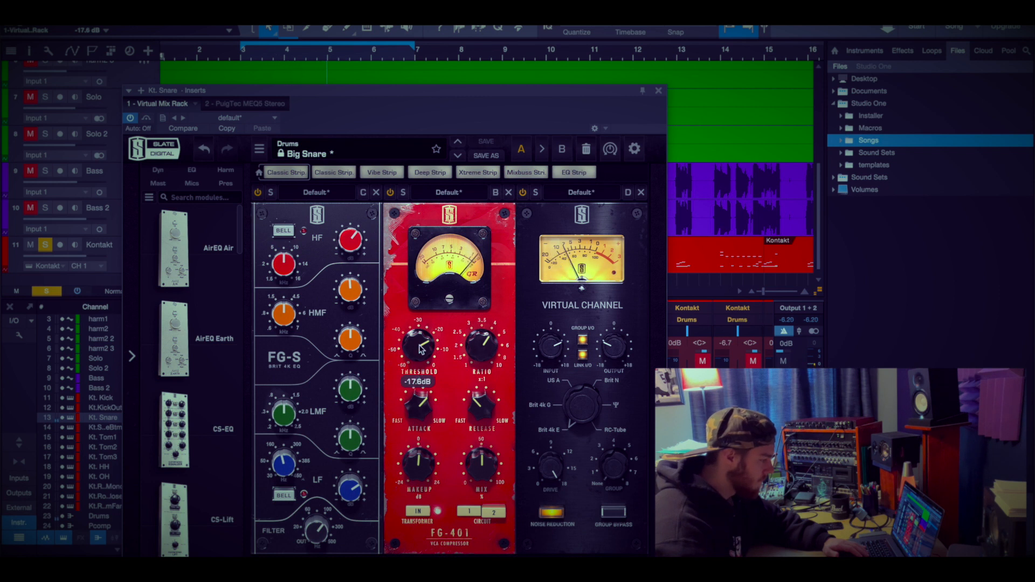
{"action": "left_click_drag", "start_coordinate": [419, 347], "coordinate": [420, 348]}
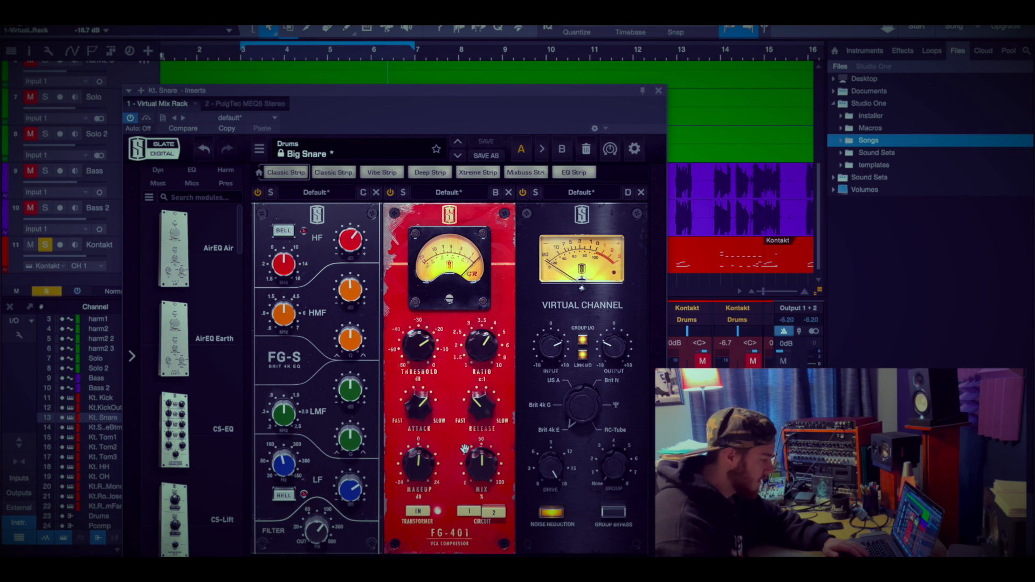
{"action": "left_click", "coordinate": [494, 511]}
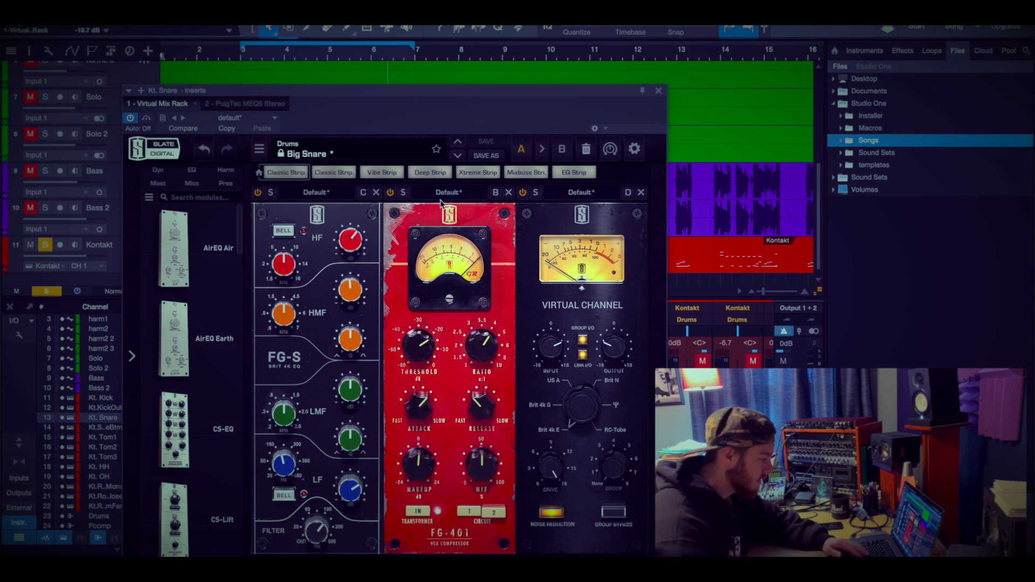
{"action": "left_click_drag", "start_coordinate": [555, 97], "coordinate": [542, 69]}
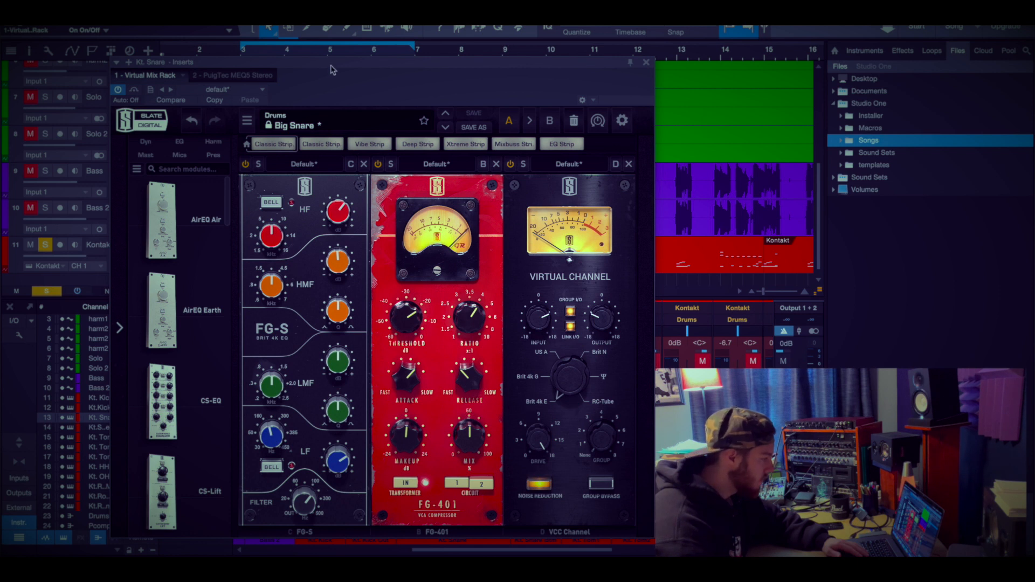
{"action": "left_click_drag", "start_coordinate": [333, 70], "coordinate": [334, 107]}
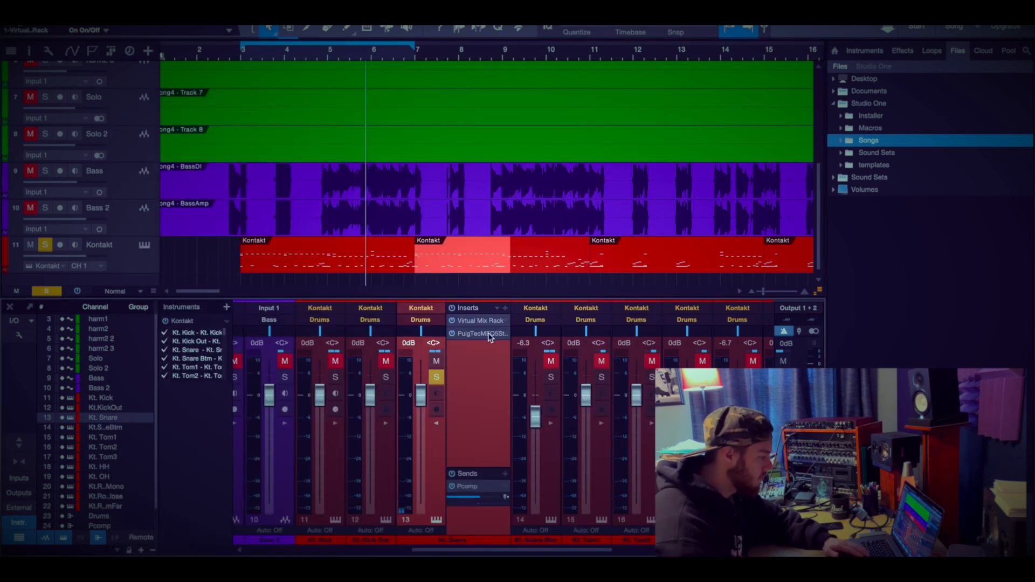
Open the snare's PuigTec MEQ5 equalizer, play the soloed snare from bar 3 through it, and close it
{"action": "left_click", "coordinate": [481, 334]}
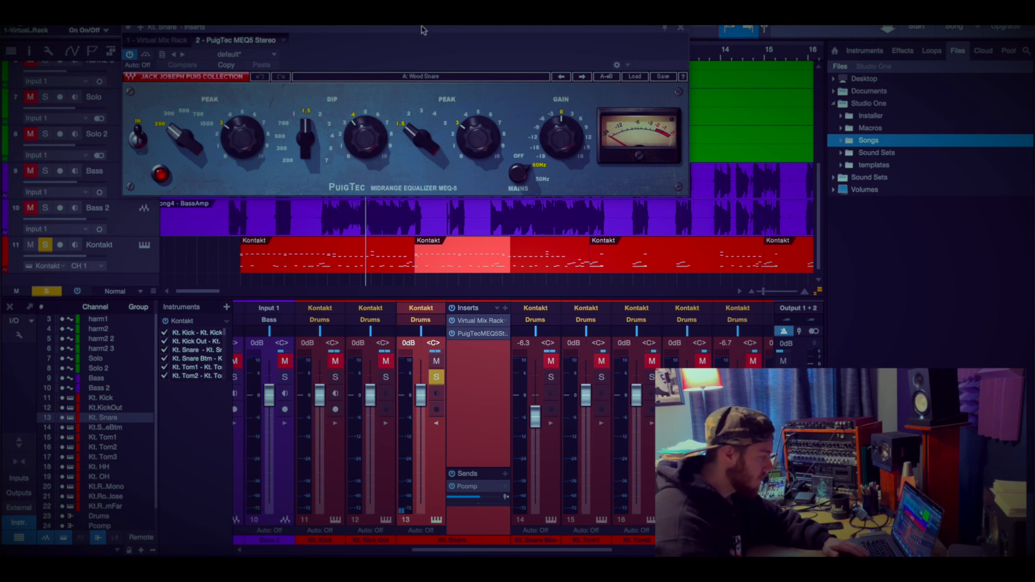
{"action": "left_click_drag", "start_coordinate": [423, 30], "coordinate": [425, 95]}
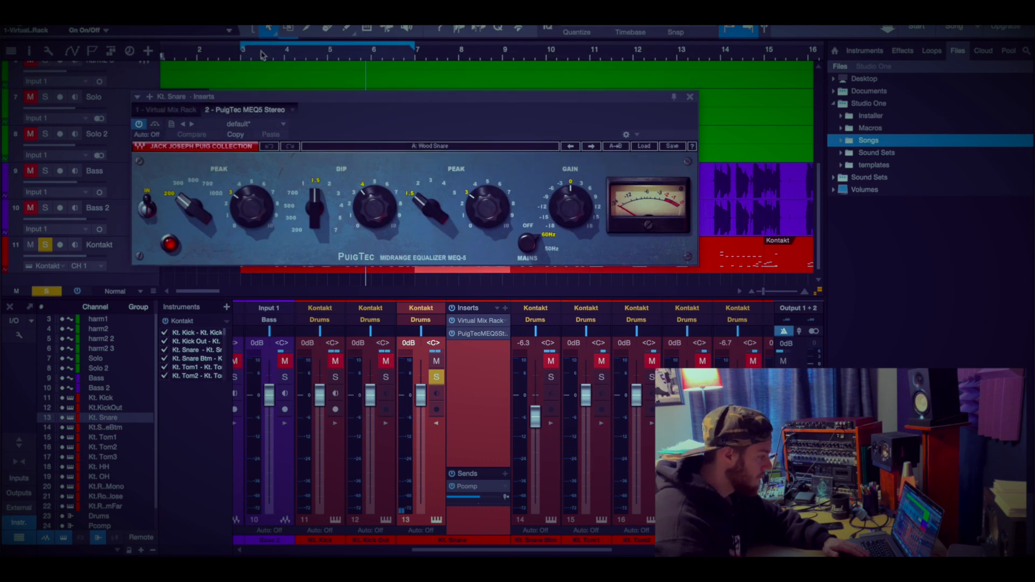
{"action": "left_click", "coordinate": [260, 55]}
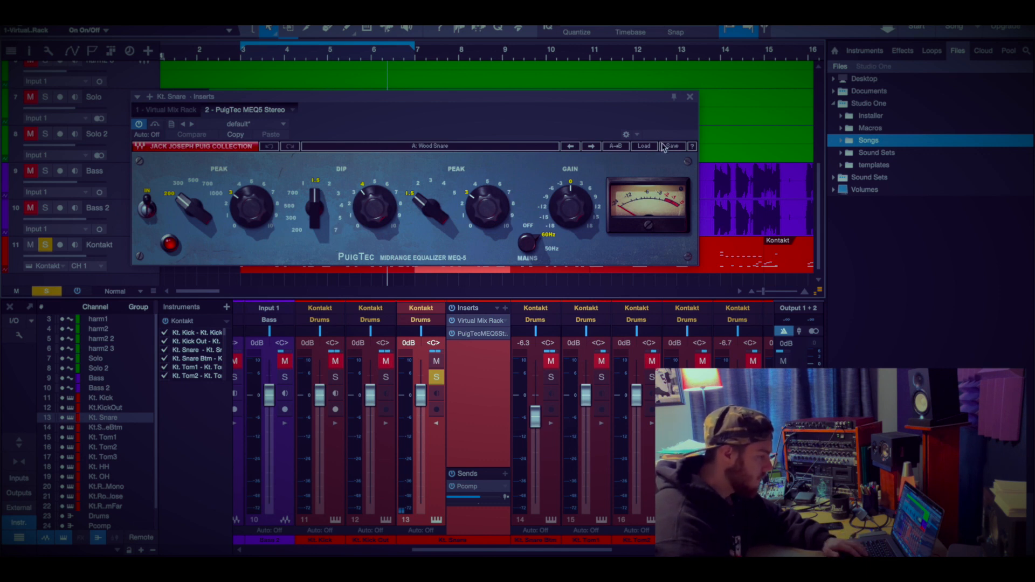
{"action": "left_click", "coordinate": [689, 97]}
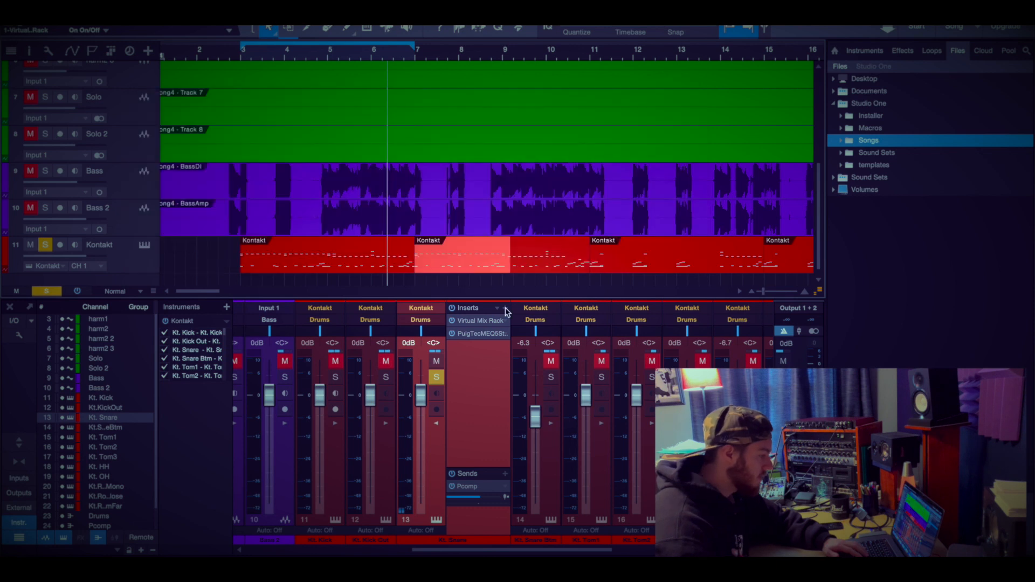
Add Slate Digital's Inf EQ as the third insert on Kt. Snare and open it during playback
{"action": "left_click", "coordinate": [506, 307]}
{"action": "left_click", "coordinate": [556, 542]}
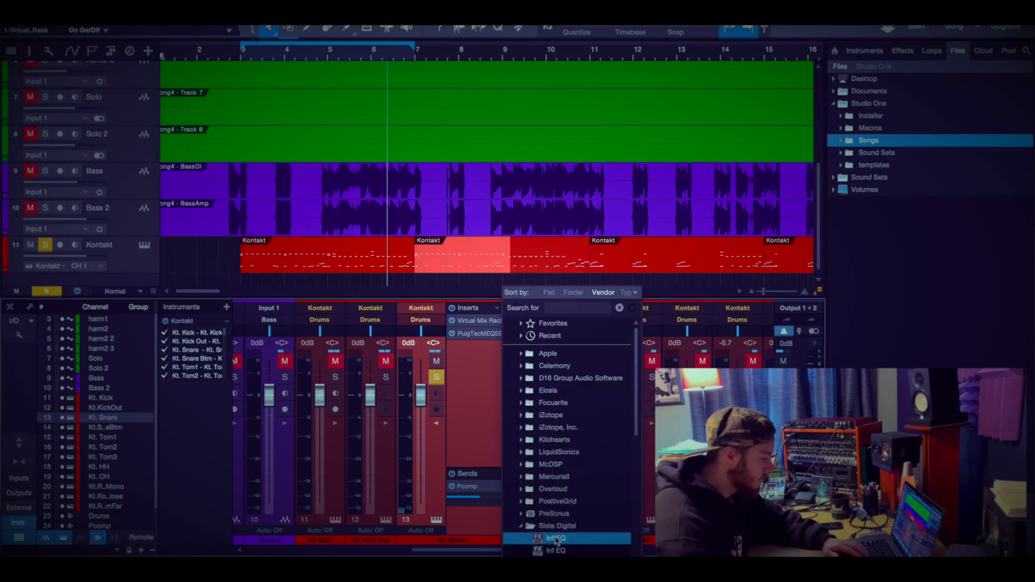
{"action": "double_click", "coordinate": [553, 539]}
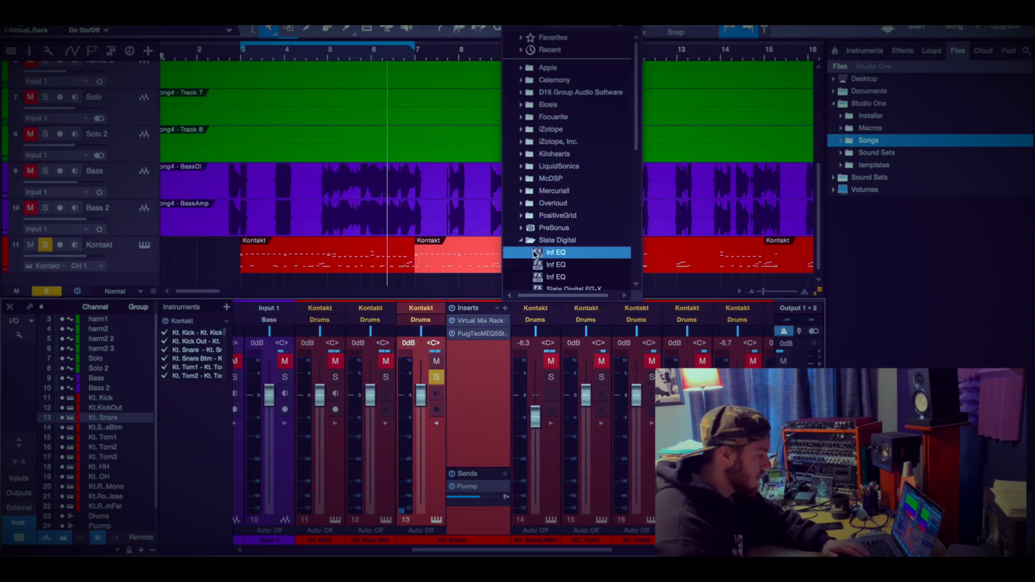
{"action": "left_click", "coordinate": [537, 254]}
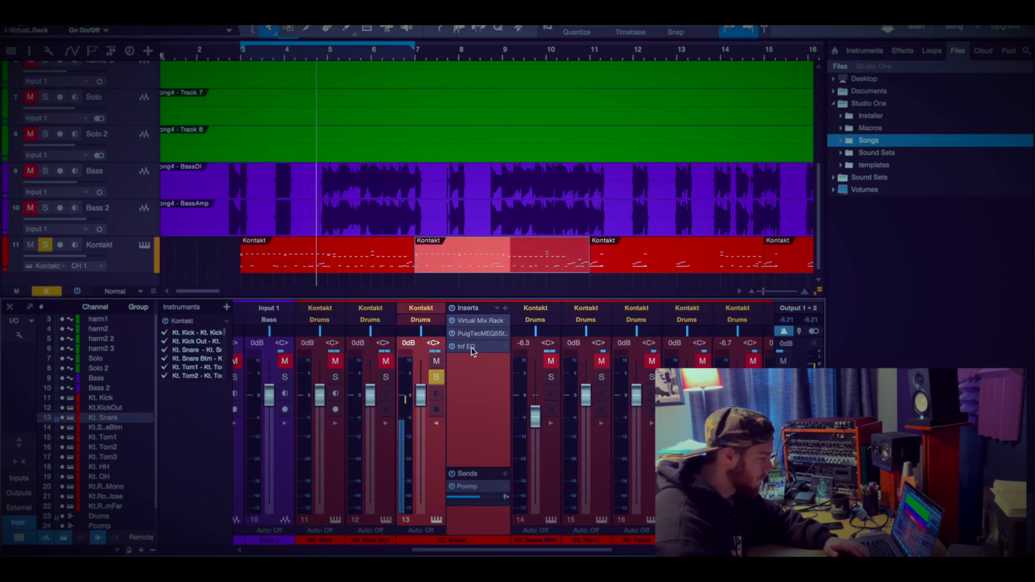
{"action": "double_click", "coordinate": [472, 348]}
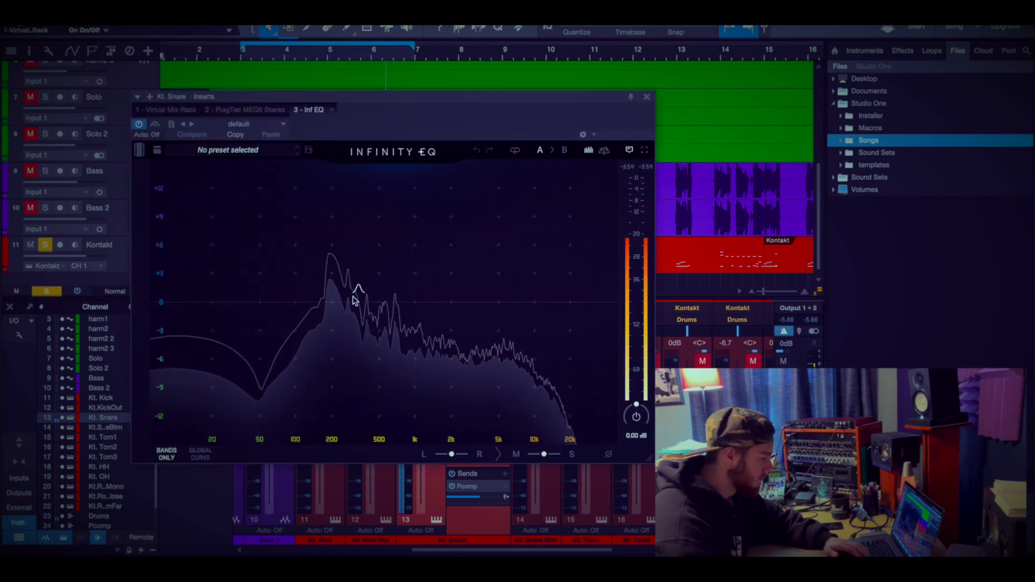
Add a high-pass band to the snare's Infinity EQ, steepen its slope and set it to 83.8 Hz
{"action": "left_click", "coordinate": [323, 297]}
{"action": "left_click", "coordinate": [316, 289]}
{"action": "left_click_drag", "start_coordinate": [323, 300], "coordinate": [318, 316]}
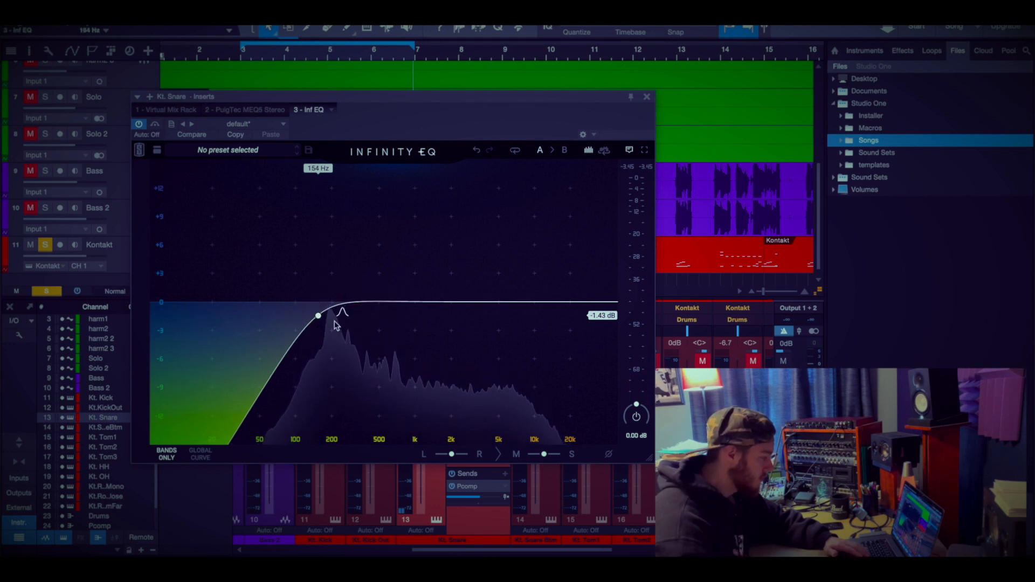
{"action": "scroll", "coordinate": [319, 317], "scroll_direction": "up", "scroll_amount": 2}
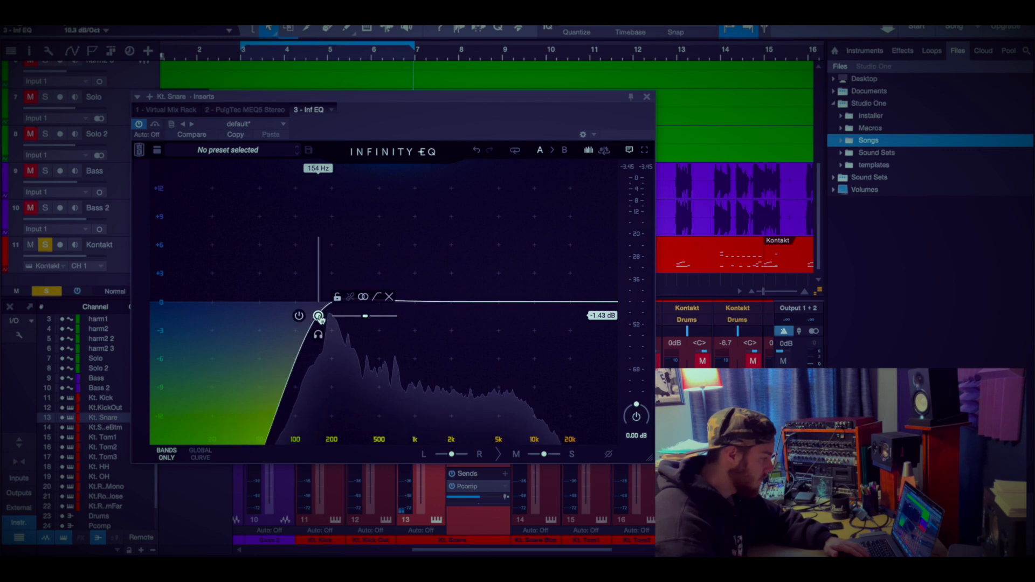
{"action": "left_click_drag", "start_coordinate": [319, 317], "coordinate": [301, 322]}
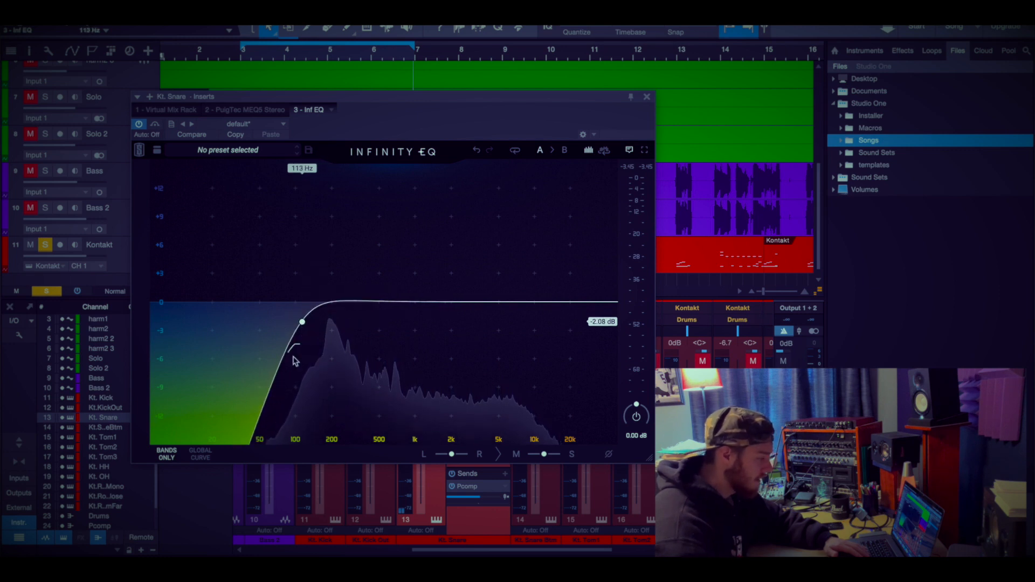
{"action": "mouse_move", "coordinate": [301, 340]}
{"action": "left_mouse_down"}
{"action": "mouse_move", "coordinate": [254, 340]}
{"action": "mouse_move", "coordinate": [286, 340]}
{"action": "left_mouse_up"}
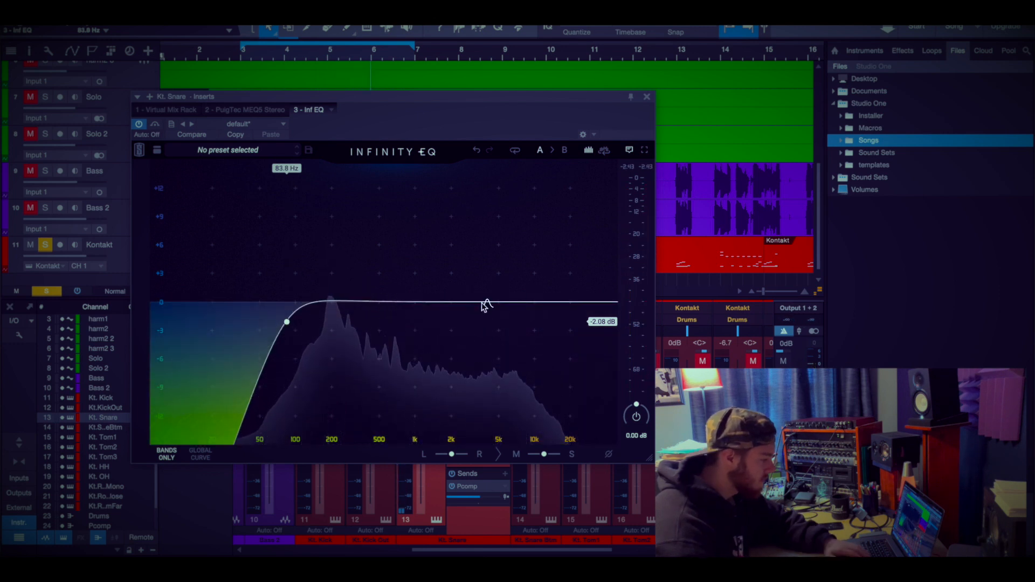
Add narrow bell cuts of about -0.97 dB at 902 Hz and -1.23 dB at 285 Hz, then close the snare EQ
{"action": "left_click", "coordinate": [452, 312]}
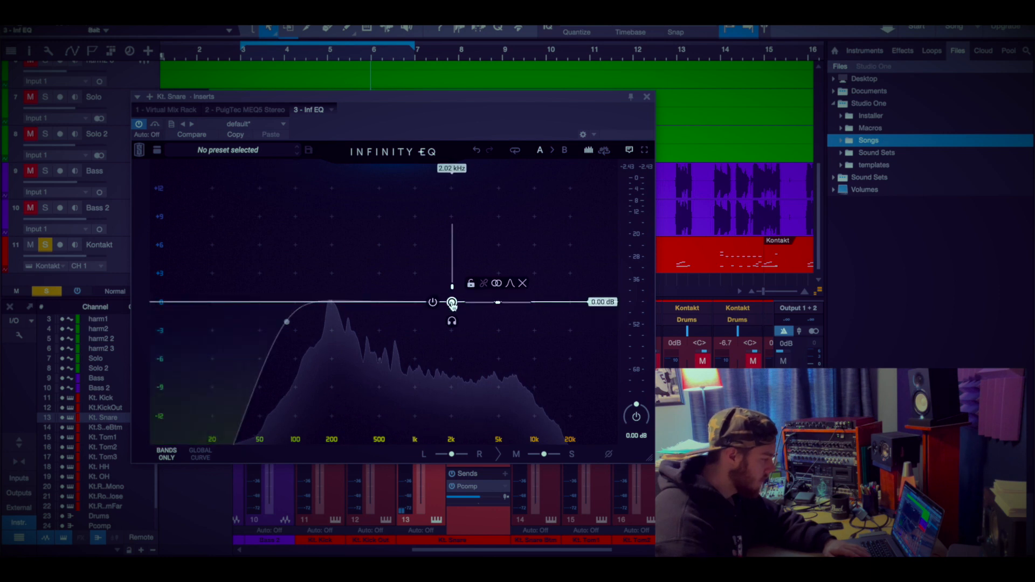
{"action": "left_click_drag", "start_coordinate": [452, 302], "coordinate": [410, 309]}
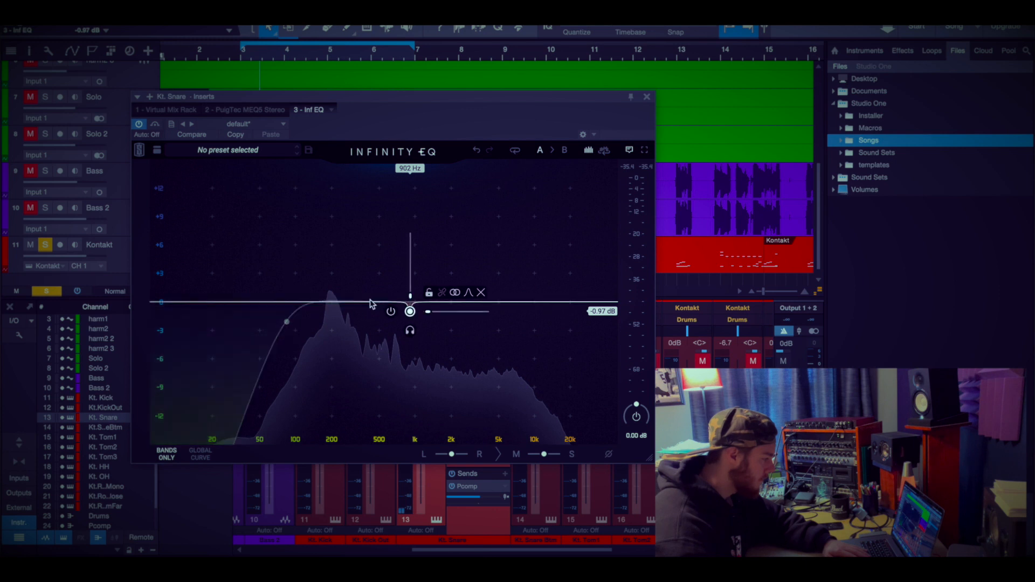
{"action": "left_click_drag", "start_coordinate": [370, 302], "coordinate": [370, 251]}
{"action": "scroll", "coordinate": [370, 251], "scroll_direction": "down", "scroll_amount": 10}
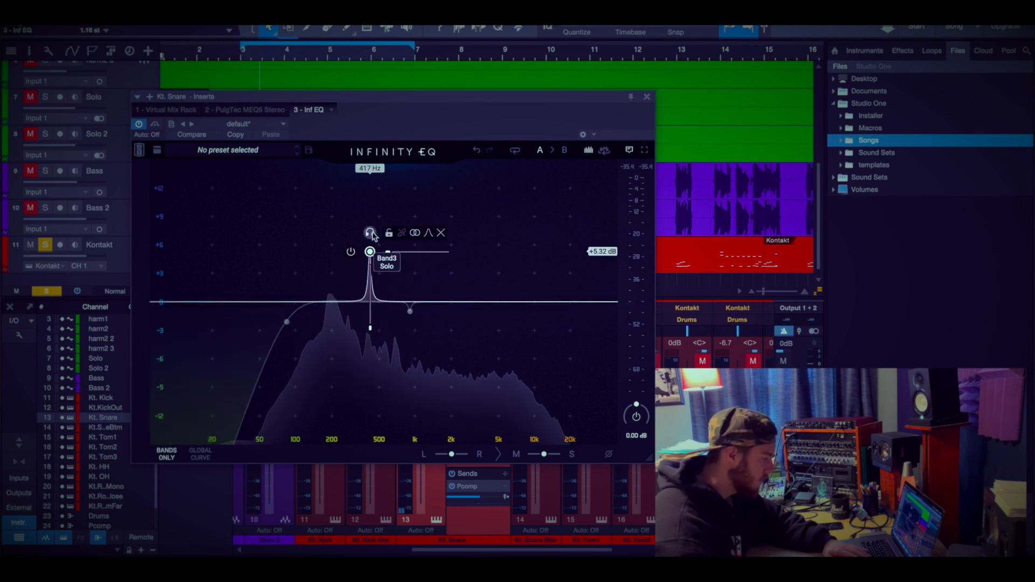
{"action": "left_click", "coordinate": [370, 232]}
{"action": "left_click_drag", "start_coordinate": [369, 233], "coordinate": [356, 318]}
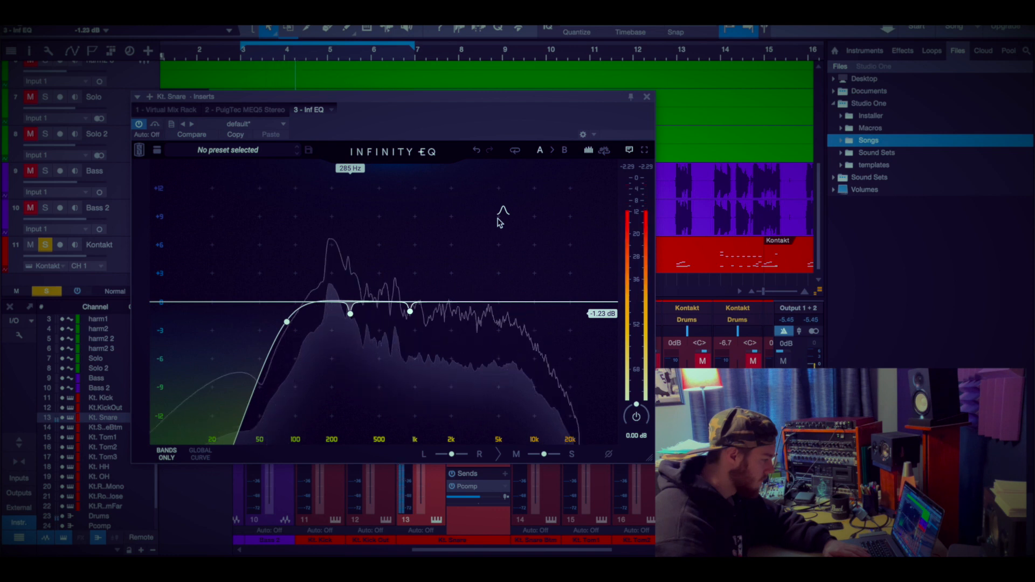
{"action": "key", "text": "space"}
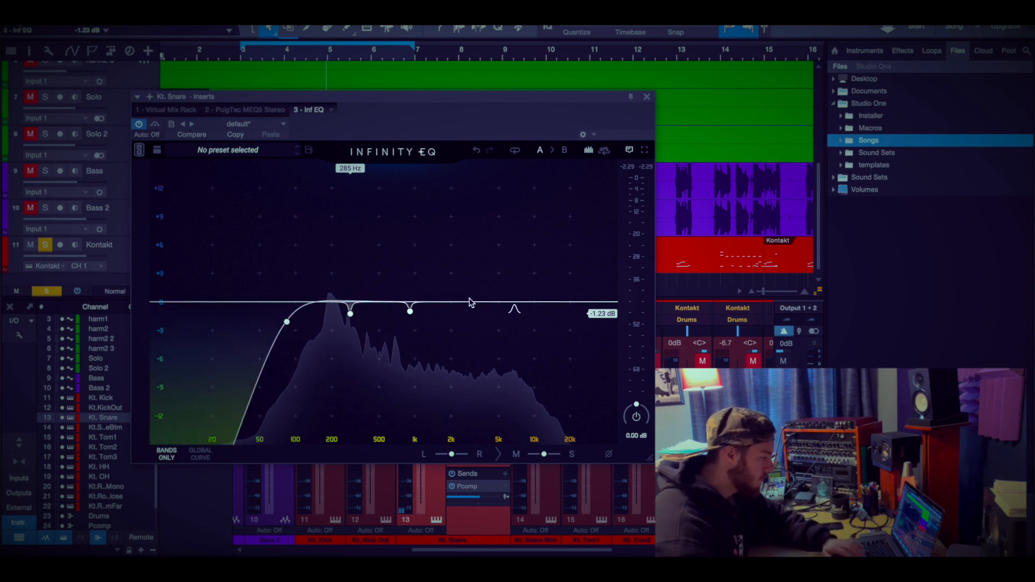
{"action": "left_click", "coordinate": [350, 313]}
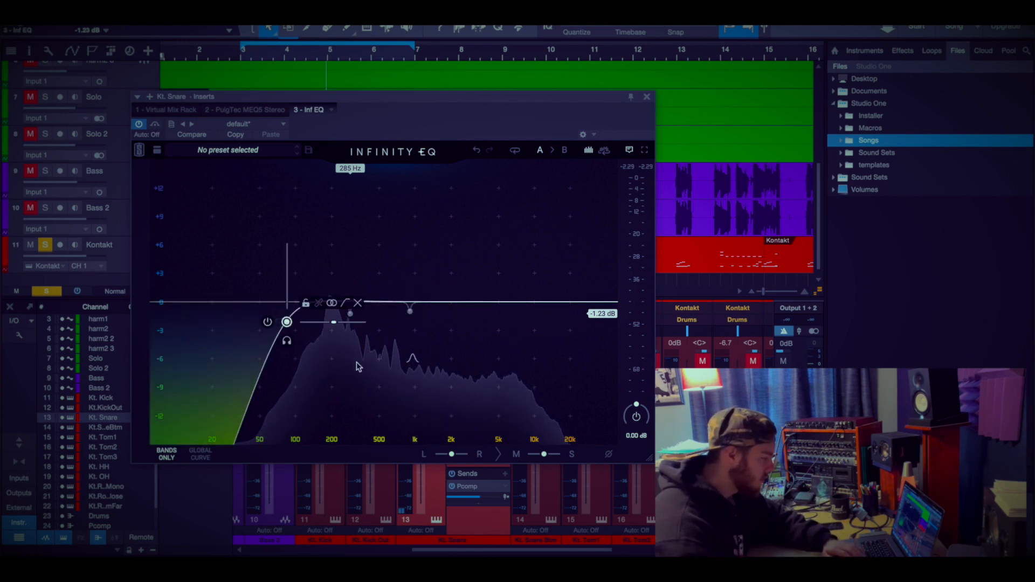
{"action": "left_click", "coordinate": [648, 98]}
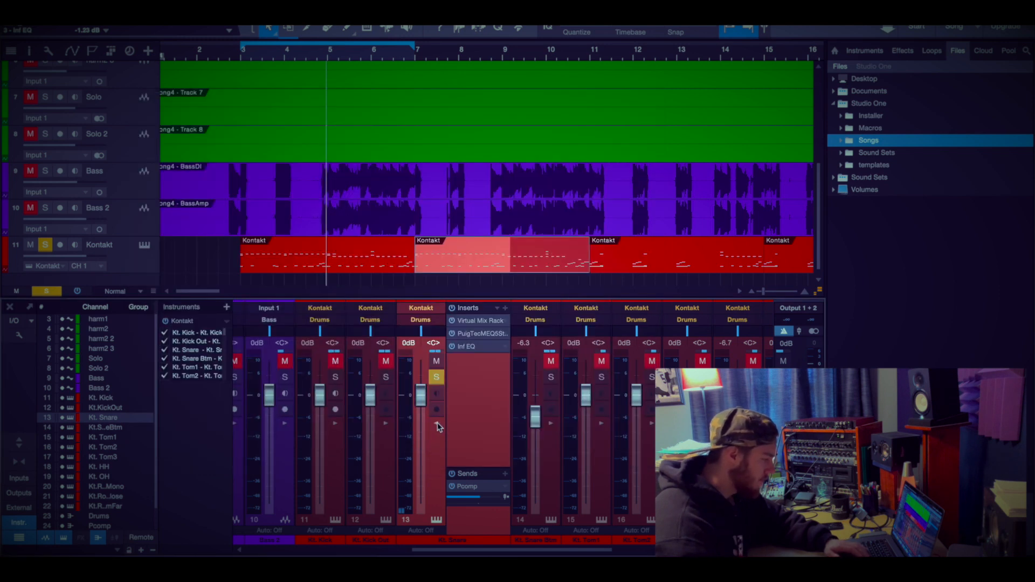
Collapse the Kt. Snare inserts, solo only Kt. Snare Btm and show its inserts and sends
{"action": "left_click", "coordinate": [437, 423]}
{"action": "left_click", "coordinate": [486, 377]}
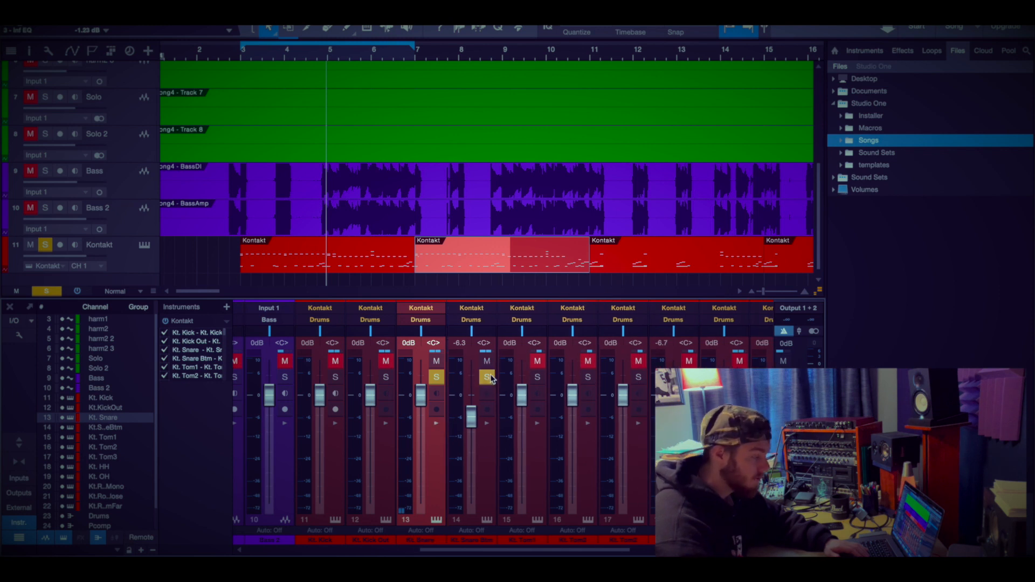
{"action": "left_click", "coordinate": [536, 423]}
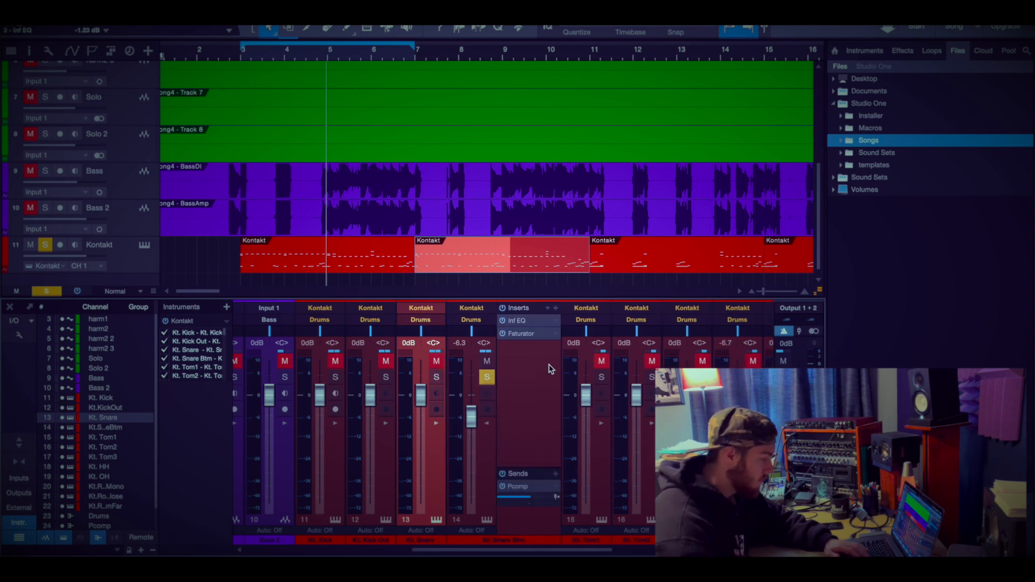
Bypass Faturator on Kt. Snare Btm and examine its Inf EQ curve while playing from bar 3
{"action": "left_click", "coordinate": [519, 325]}
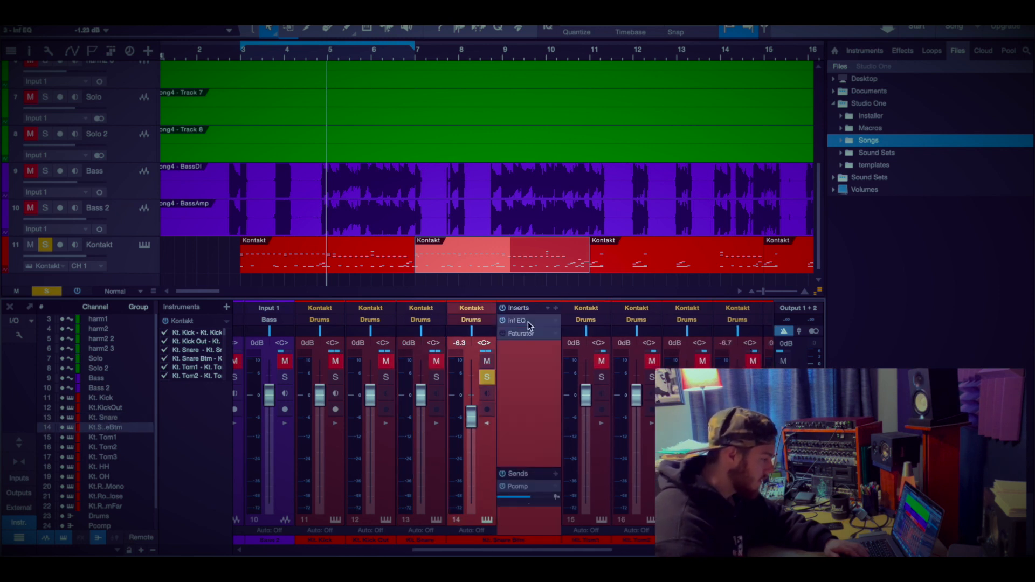
{"action": "left_click", "coordinate": [528, 321]}
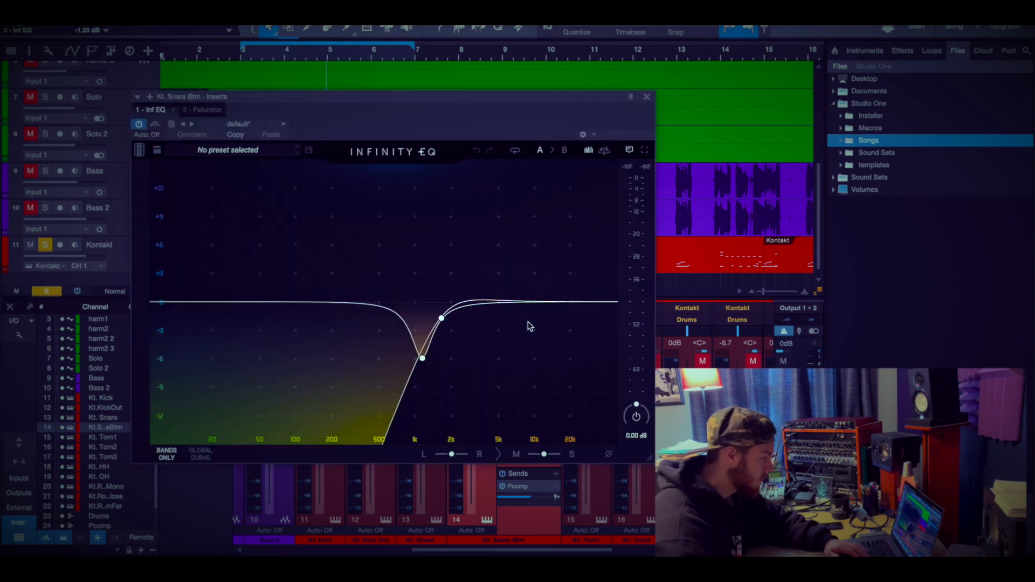
{"action": "left_click", "coordinate": [255, 56]}
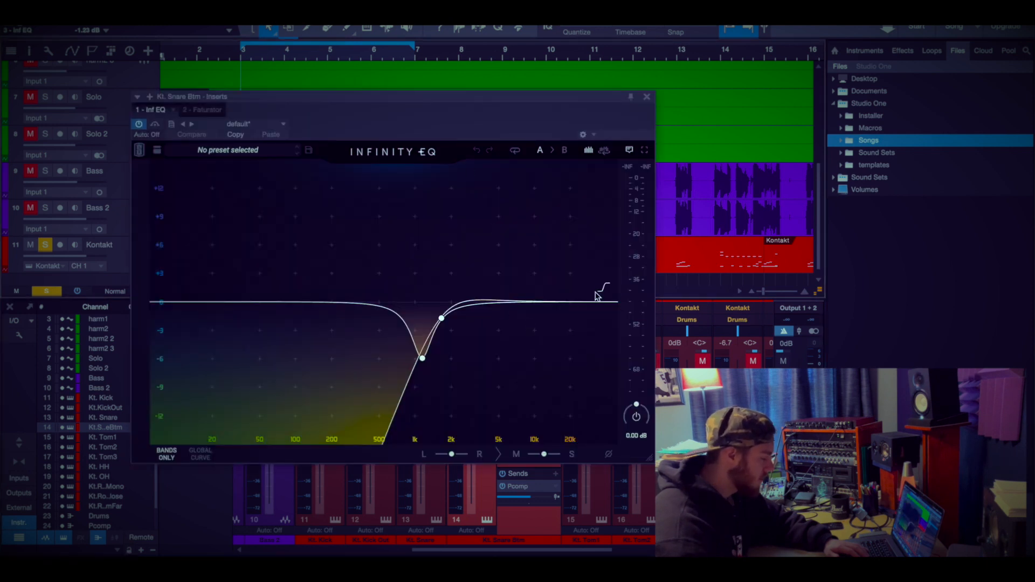
{"action": "key", "text": "space"}
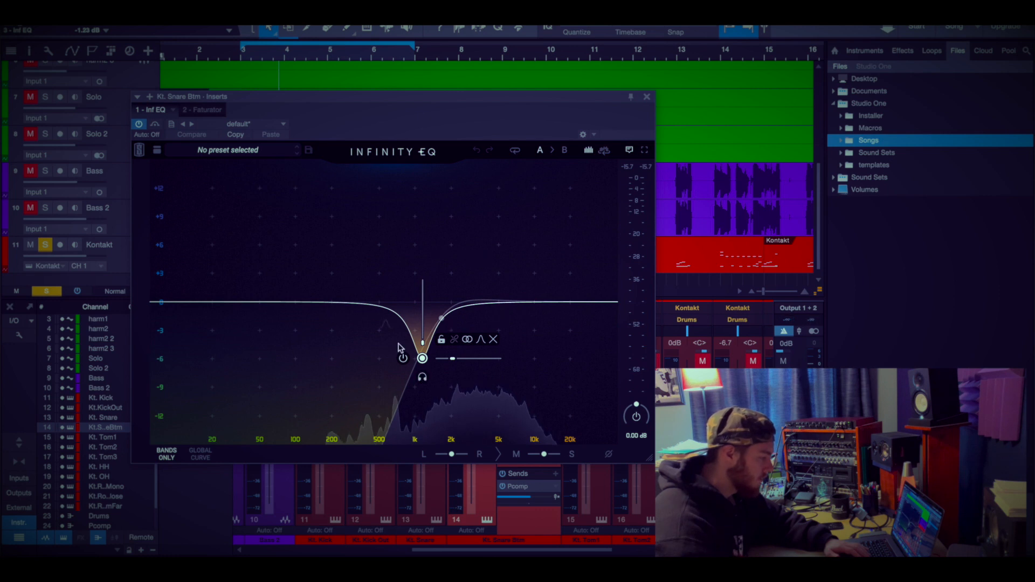
{"action": "left_click", "coordinate": [422, 358]}
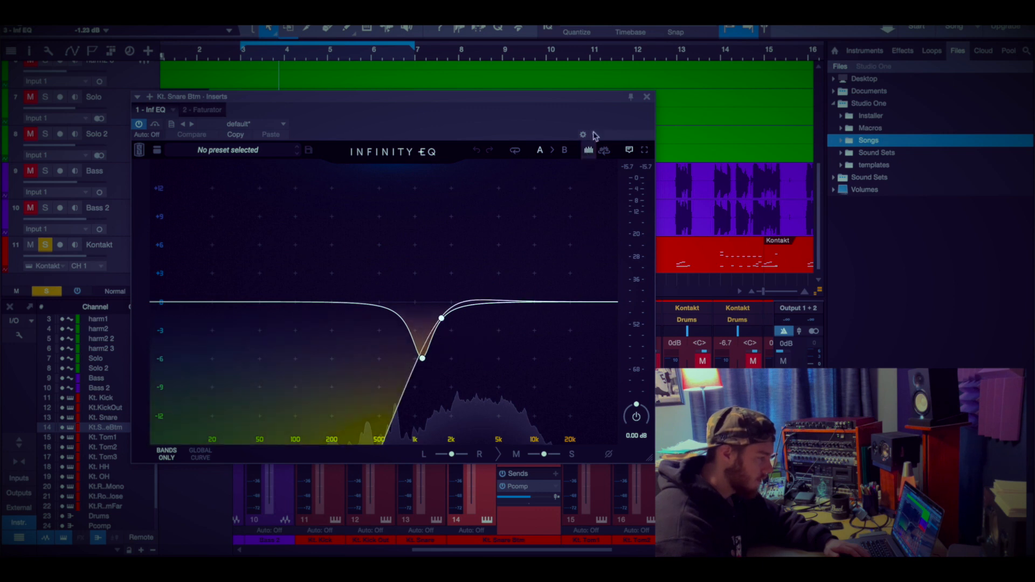
{"action": "left_click", "coordinate": [646, 98]}
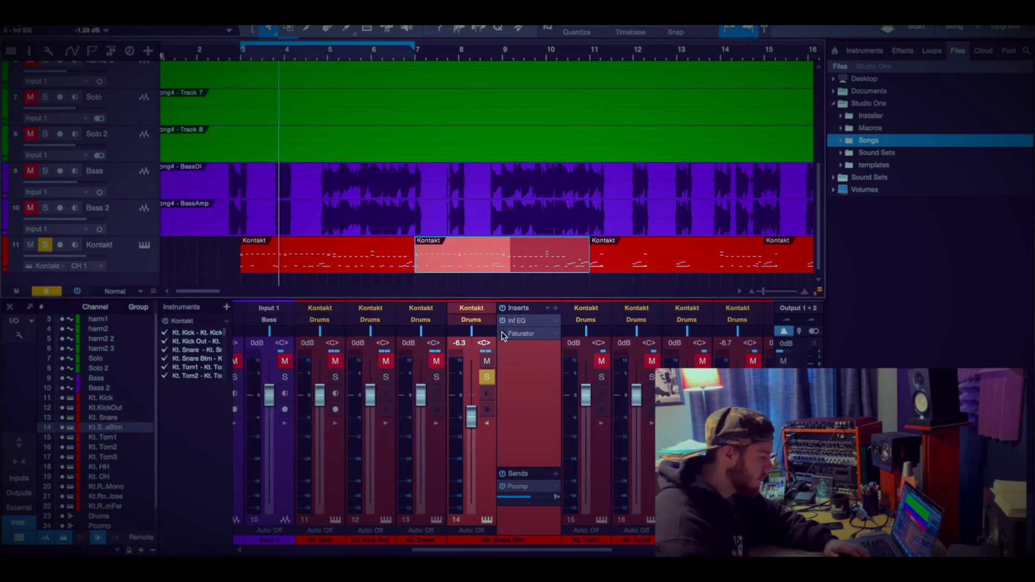
Examine the Faturator settings on Kt. Snare Btm while playing from bar 3, and close the plug-in
{"action": "left_click", "coordinate": [531, 335]}
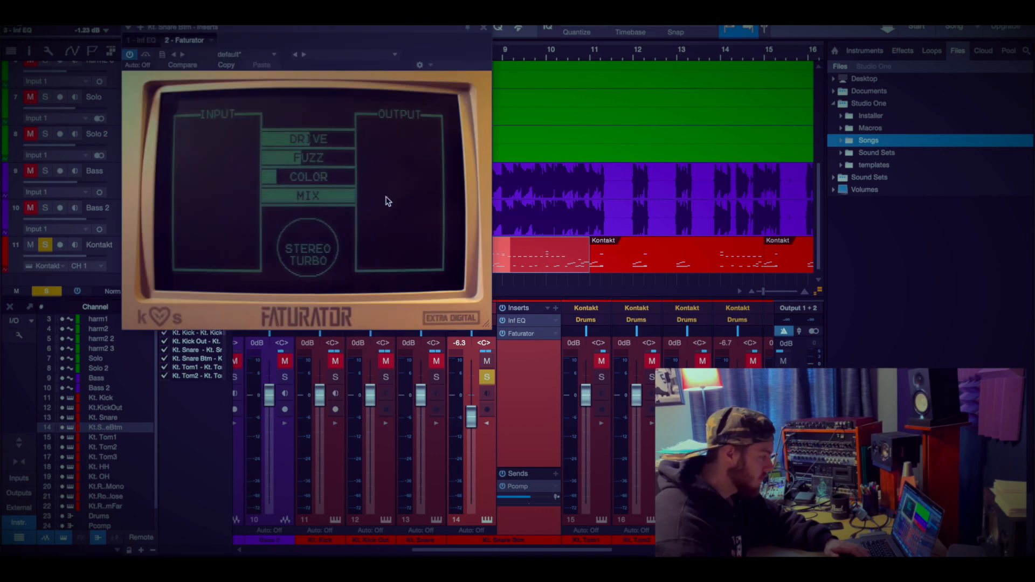
{"action": "left_click_drag", "start_coordinate": [445, 35], "coordinate": [829, 54]}
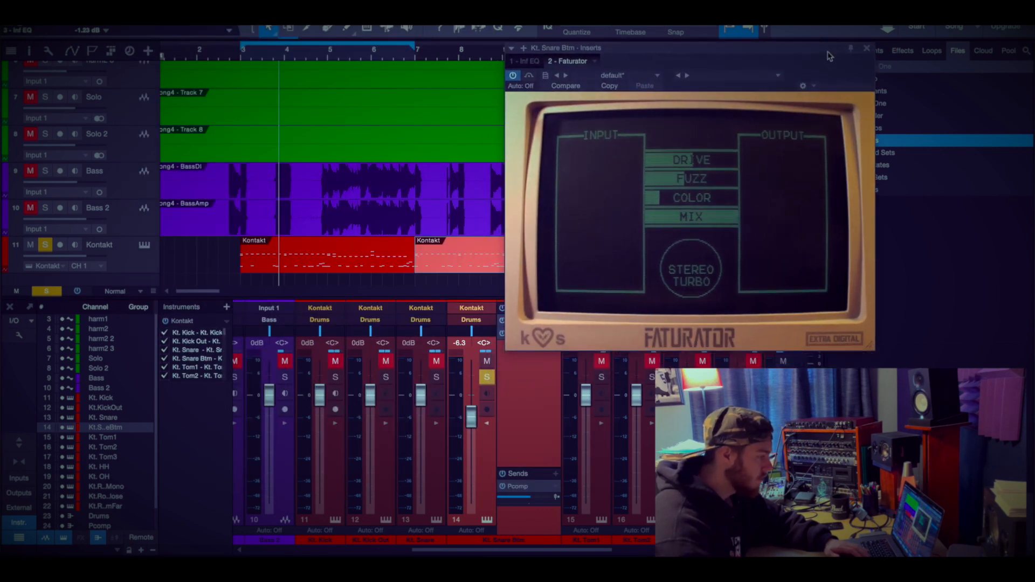
{"action": "left_click", "coordinate": [270, 56]}
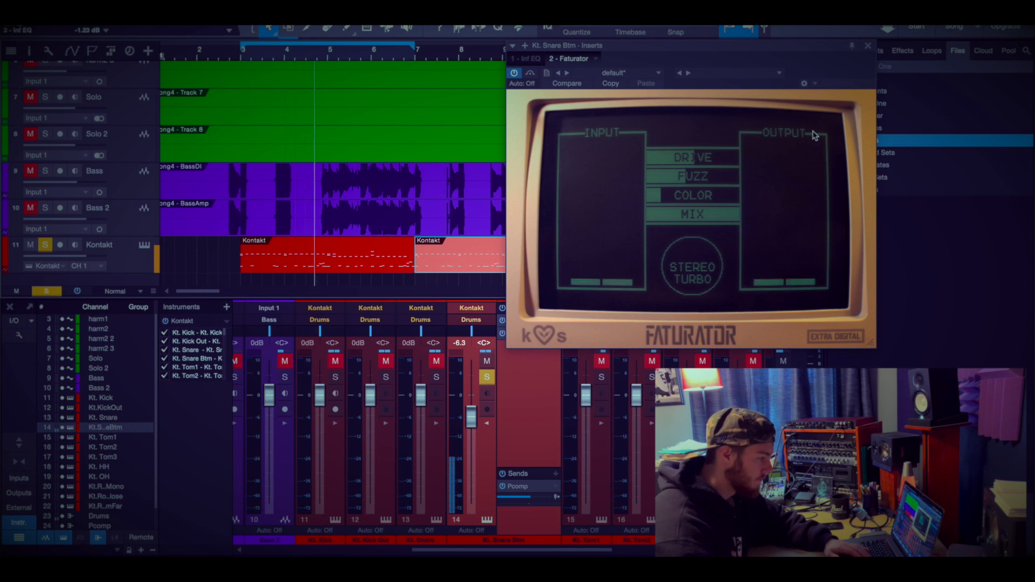
{"action": "left_click", "coordinate": [868, 47]}
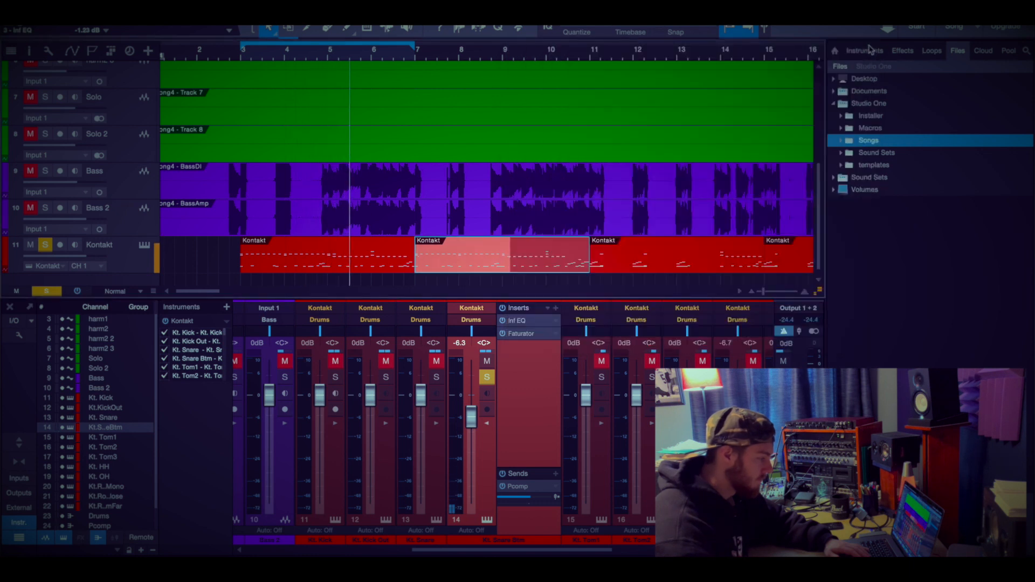
Solo Kt. Snare together with Kt. Snare Btm and audition both channels from bar 3
{"action": "left_click", "coordinate": [436, 376]}
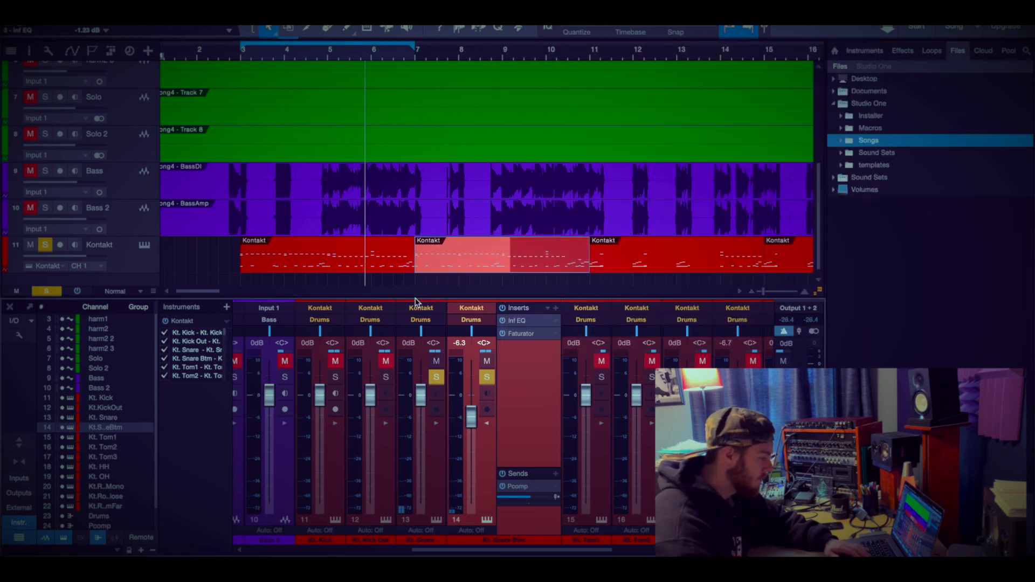
{"action": "left_click", "coordinate": [266, 55]}
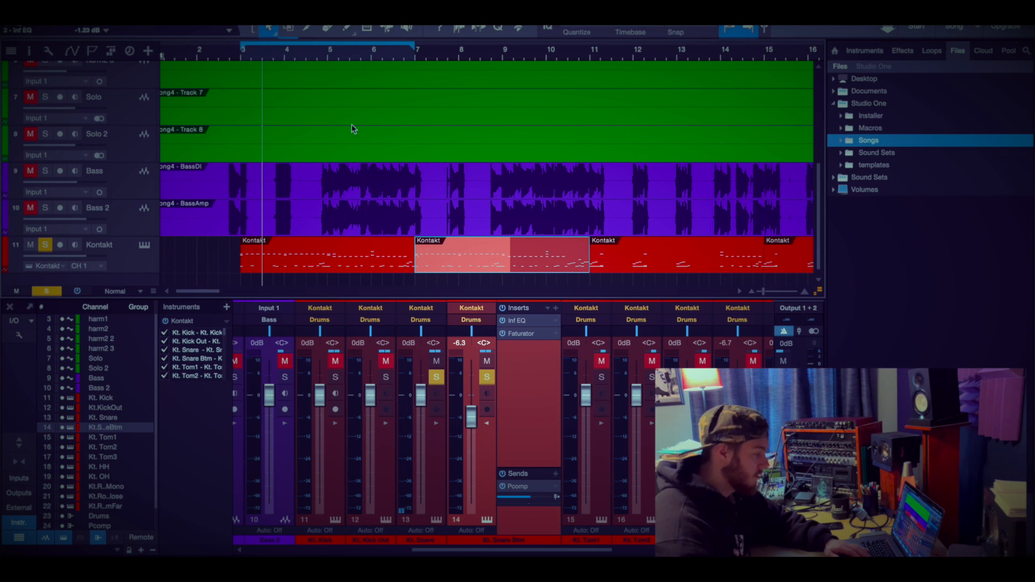
{"action": "key", "text": "space"}
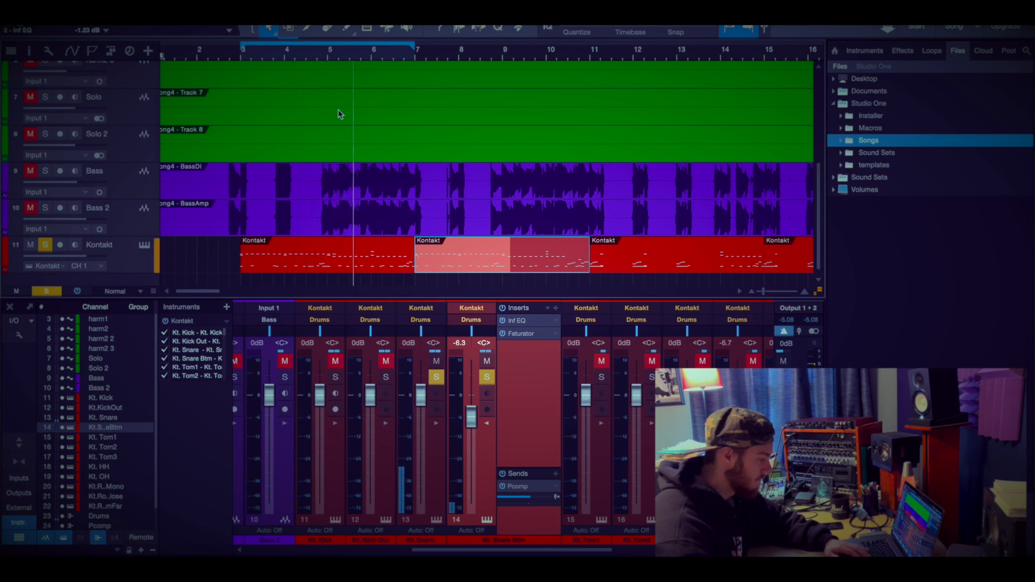
{"action": "key", "text": "space"}
Collapse and unsolo Kt. Snare Btm, and show the inserts and sends of Kt. Snare
{"action": "left_click", "coordinate": [486, 423]}
{"action": "left_click", "coordinate": [487, 377]}
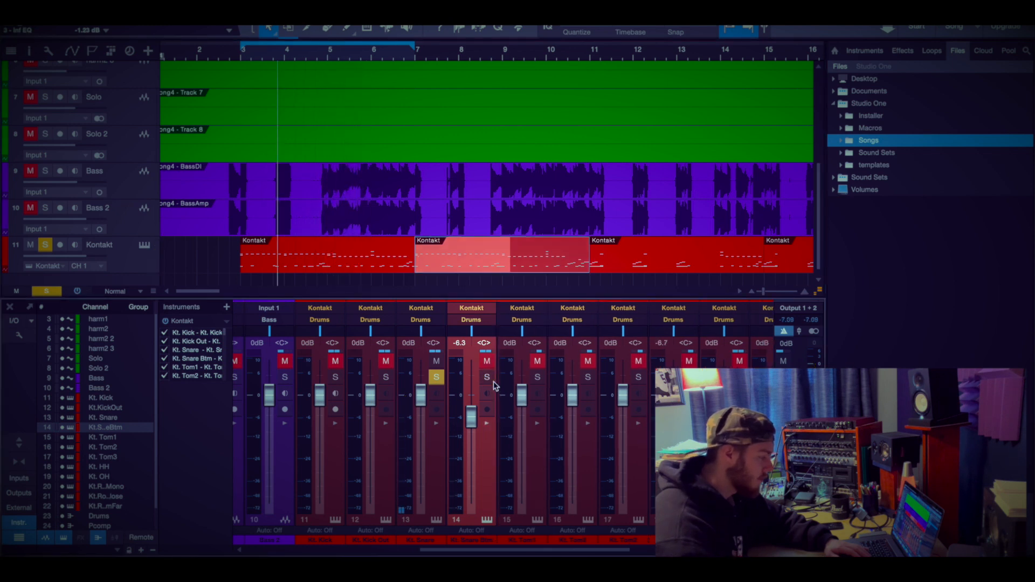
{"action": "left_click", "coordinate": [436, 423]}
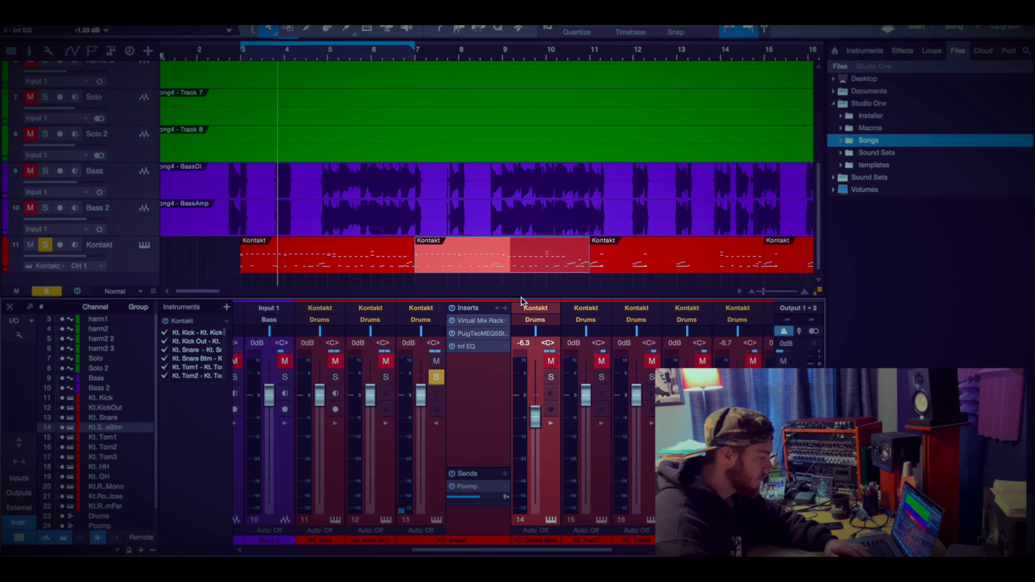
Add Slate Digital's Virtual Tape Machines as an insert on Kt. Snare
{"action": "left_click", "coordinate": [505, 310]}
{"action": "scroll", "coordinate": [539, 246], "scroll_direction": "down", "scroll_amount": 10}
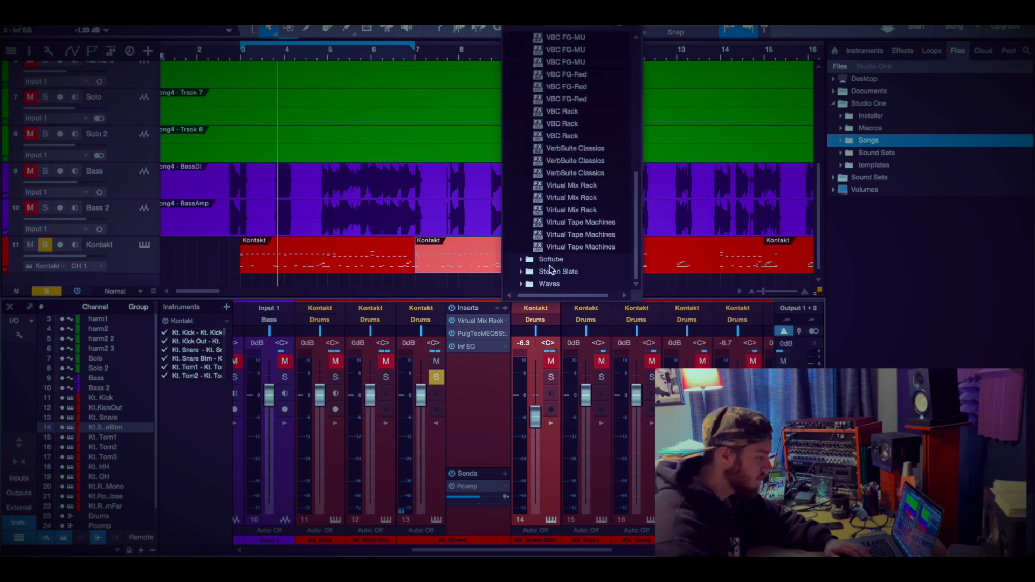
{"action": "left_click", "coordinate": [565, 223]}
{"action": "left_click", "coordinate": [564, 223]}
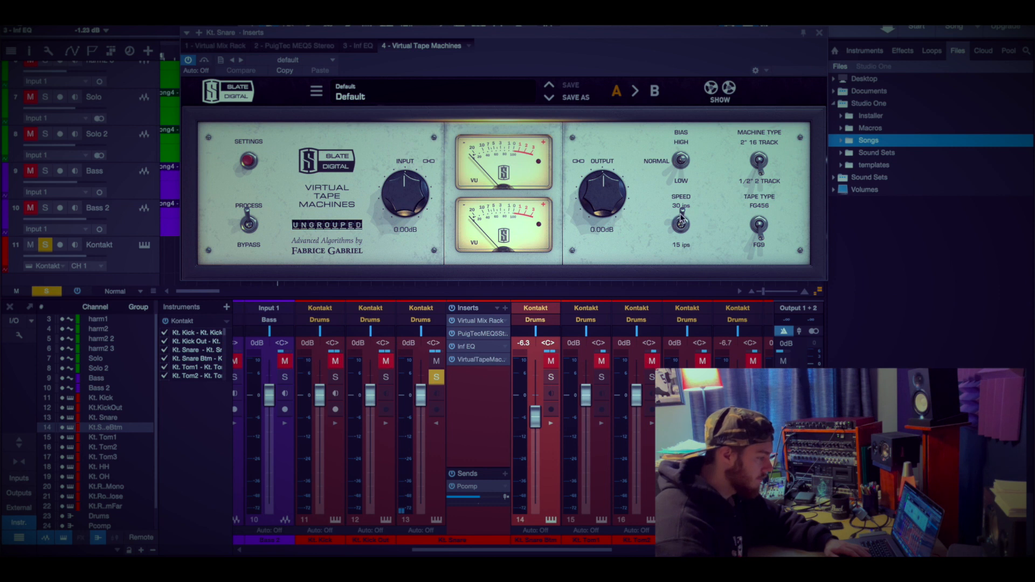
Set Virtual Tape Machines to 15 ips, the 2" 16 track machine and +2.87 dB input, and close it
{"action": "left_click", "coordinate": [681, 220]}
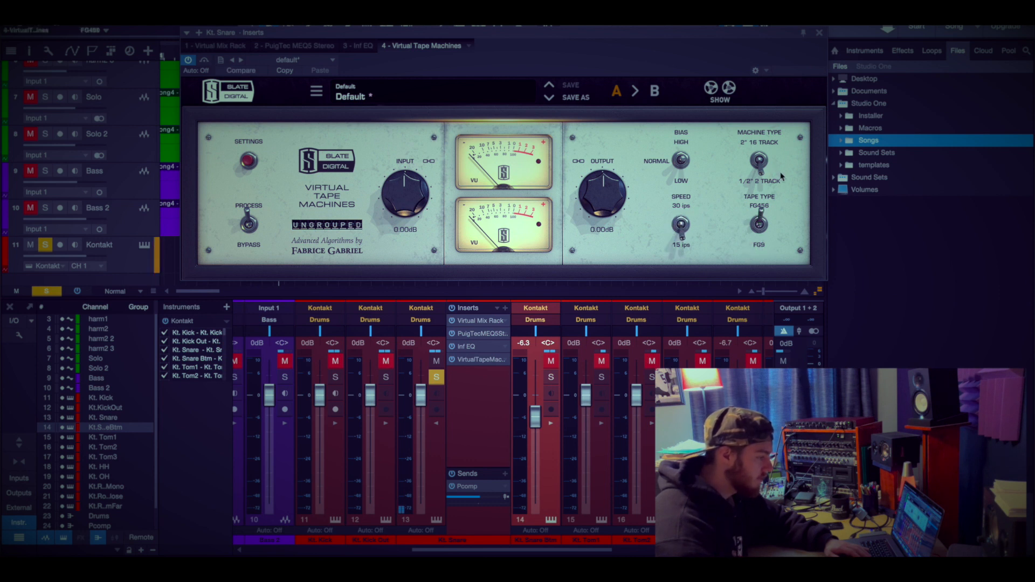
{"action": "left_click", "coordinate": [761, 166]}
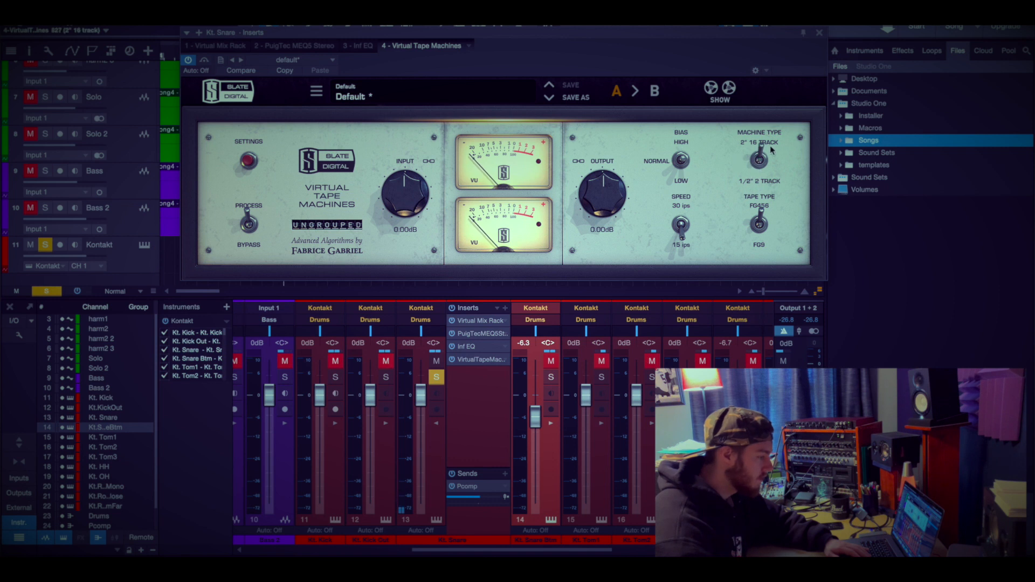
{"action": "left_click_drag", "start_coordinate": [390, 205], "coordinate": [405, 197]}
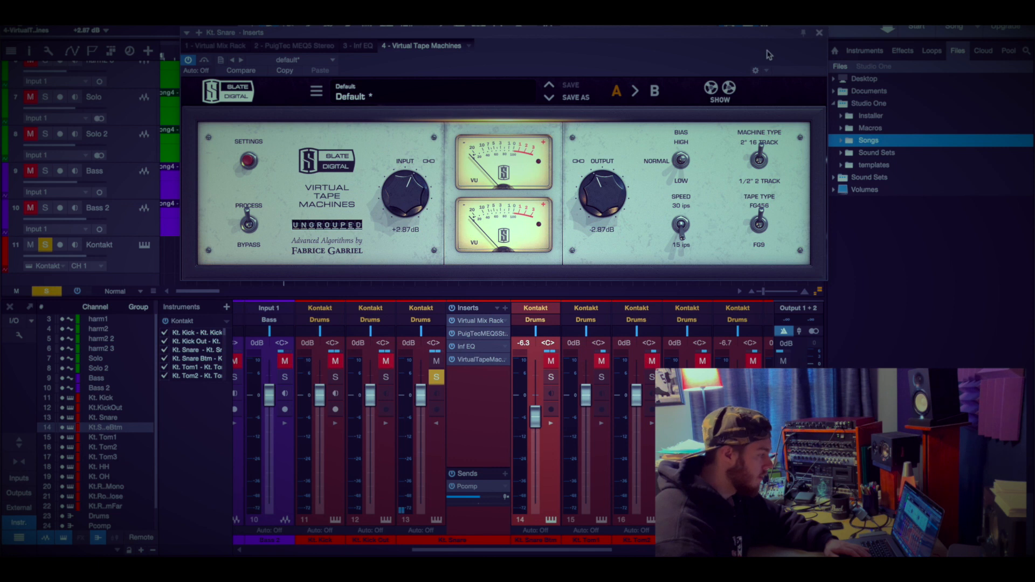
{"action": "left_click", "coordinate": [818, 32]}
Compare the snare from bar 3 with and without Virtual Tape Machines, and move that plug-in to the first insert slot
{"action": "left_click", "coordinate": [257, 54]}
{"action": "key", "text": "space"}
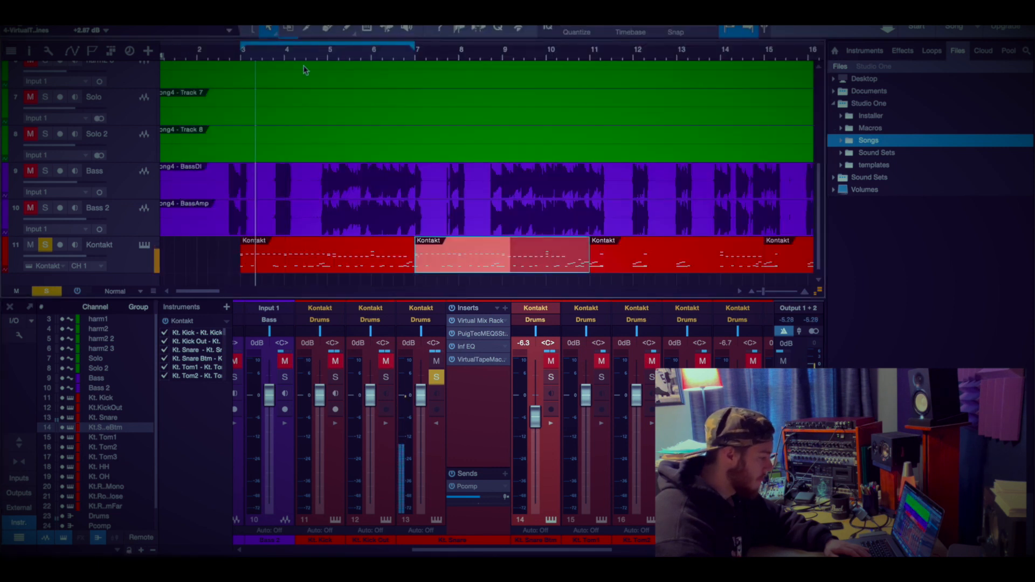
{"action": "left_click", "coordinate": [451, 360]}
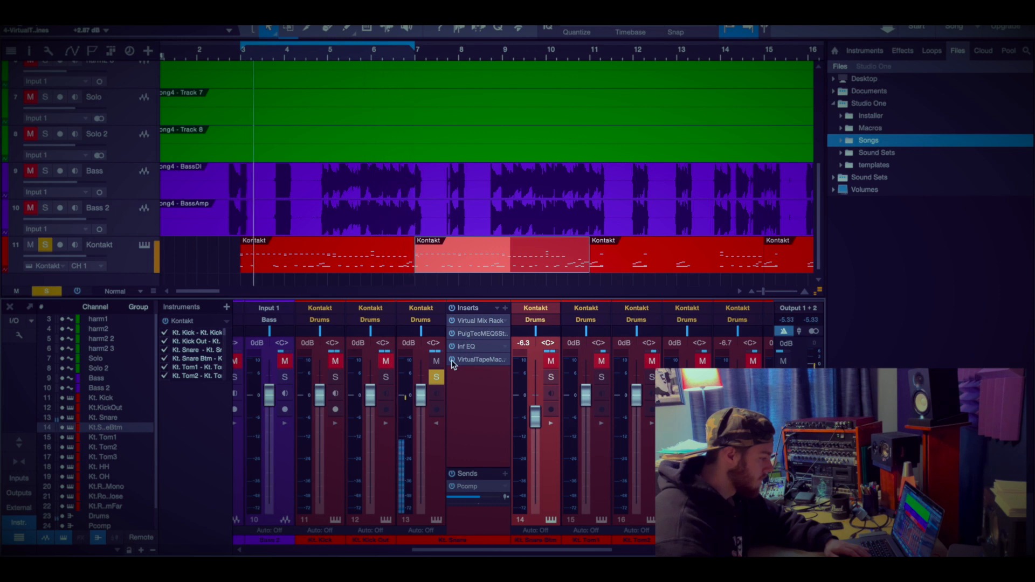
{"action": "left_click_drag", "start_coordinate": [451, 360], "coordinate": [471, 318]}
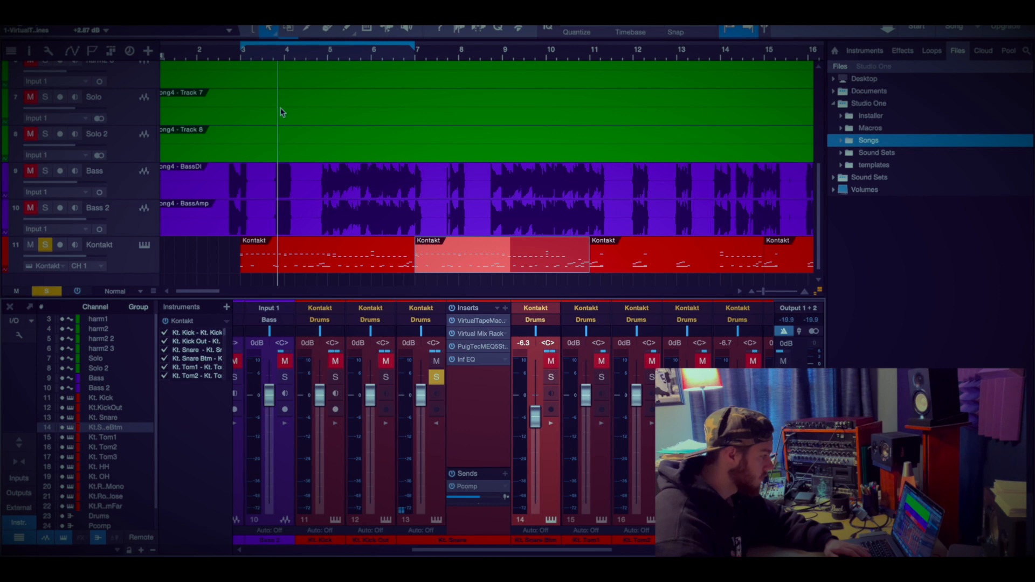
{"action": "left_click", "coordinate": [253, 54]}
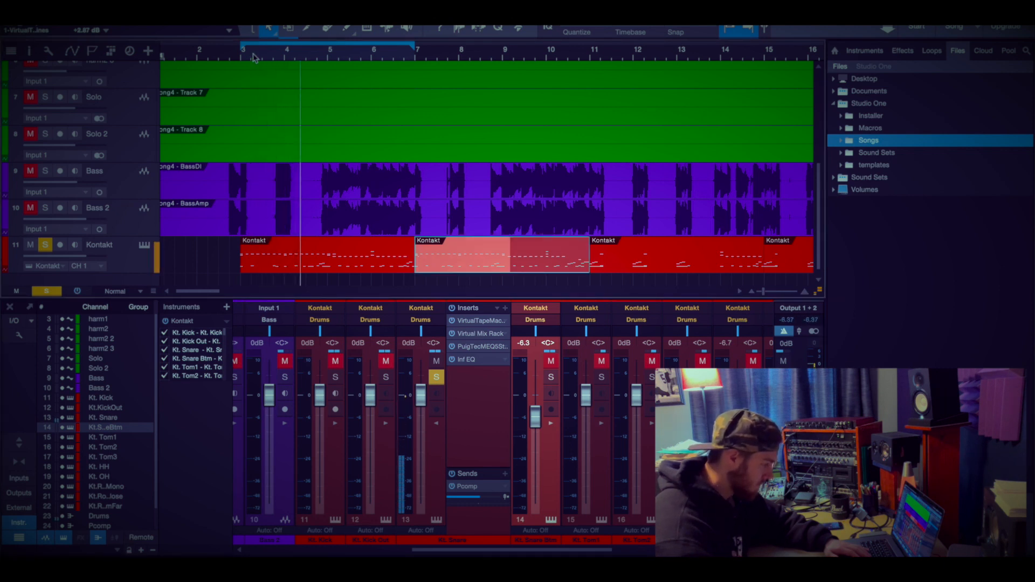
Review the Virtual Tape Machines settings on Kt. Snare and close the plug-in, keeping the channel's inserts shown
{"action": "left_click", "coordinate": [487, 322]}
{"action": "left_click", "coordinate": [479, 321]}
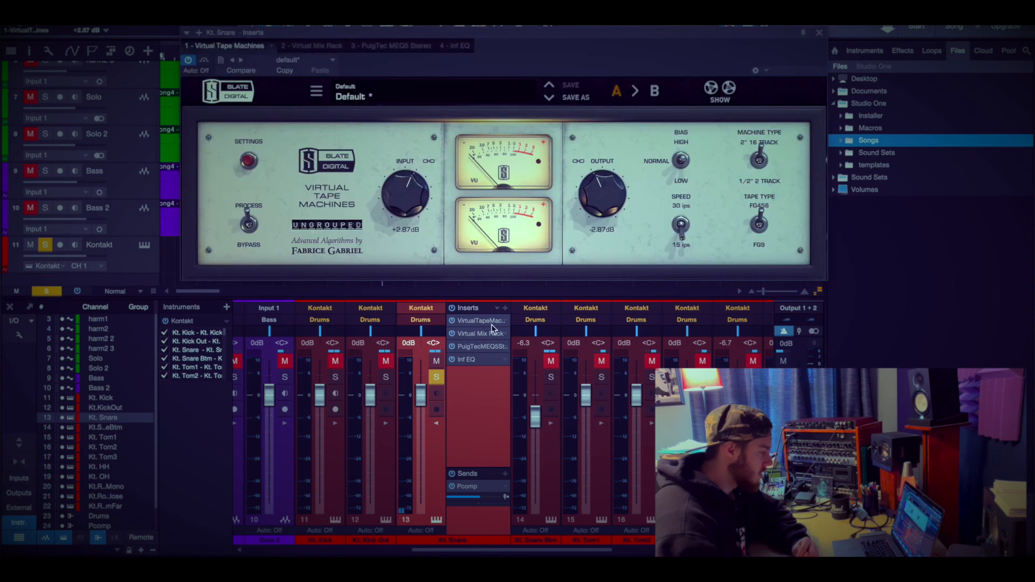
{"action": "left_click", "coordinate": [819, 35]}
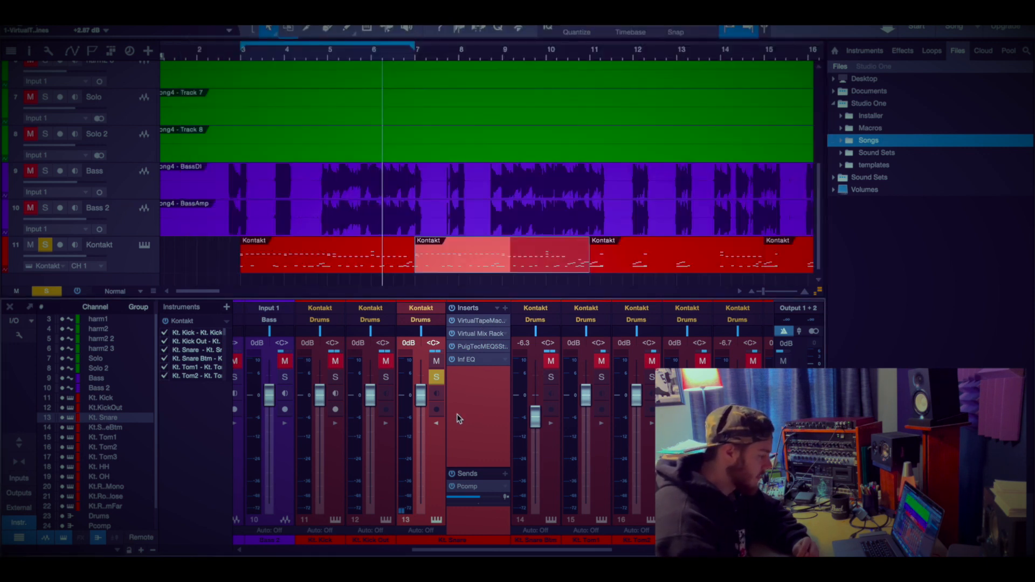
{"action": "left_click", "coordinate": [436, 423]}
{"action": "left_click", "coordinate": [435, 423]}
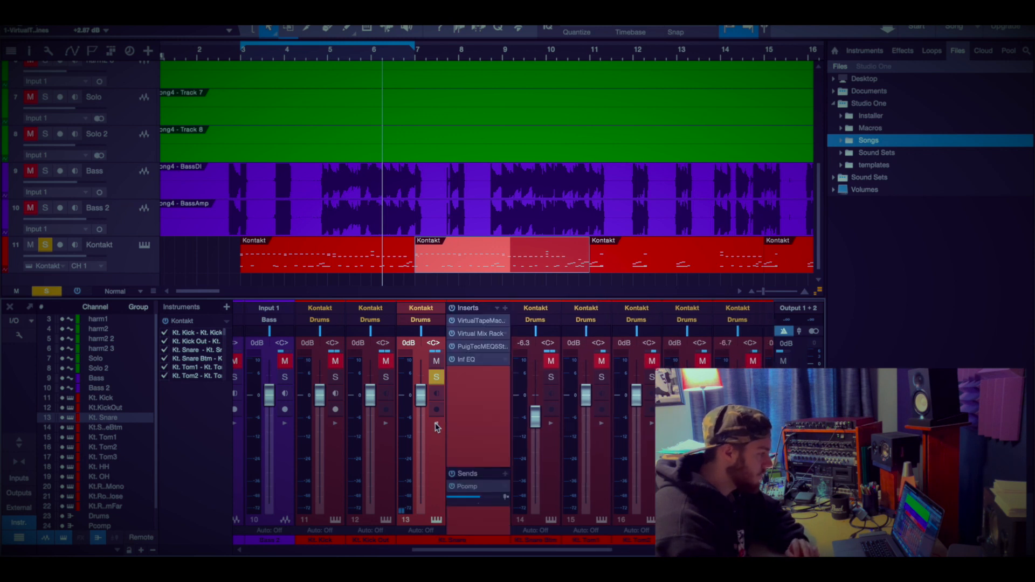
Step the playhead through the Kontakt part from bar 3 and leave it at bar 6
{"action": "left_click", "coordinate": [244, 55]}
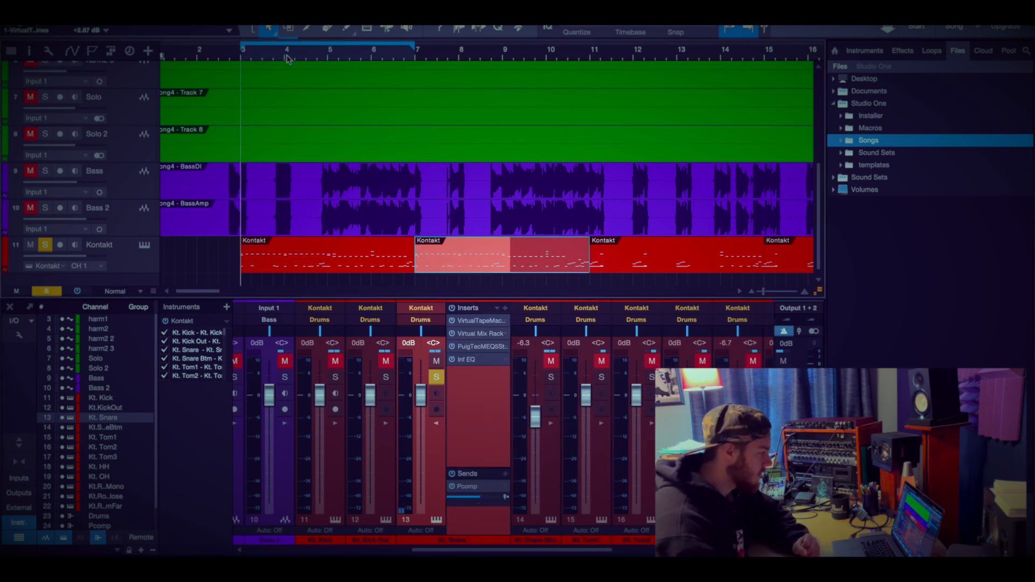
{"action": "left_click", "coordinate": [287, 56]}
{"action": "left_click", "coordinate": [328, 58]}
{"action": "left_click", "coordinate": [372, 56]}
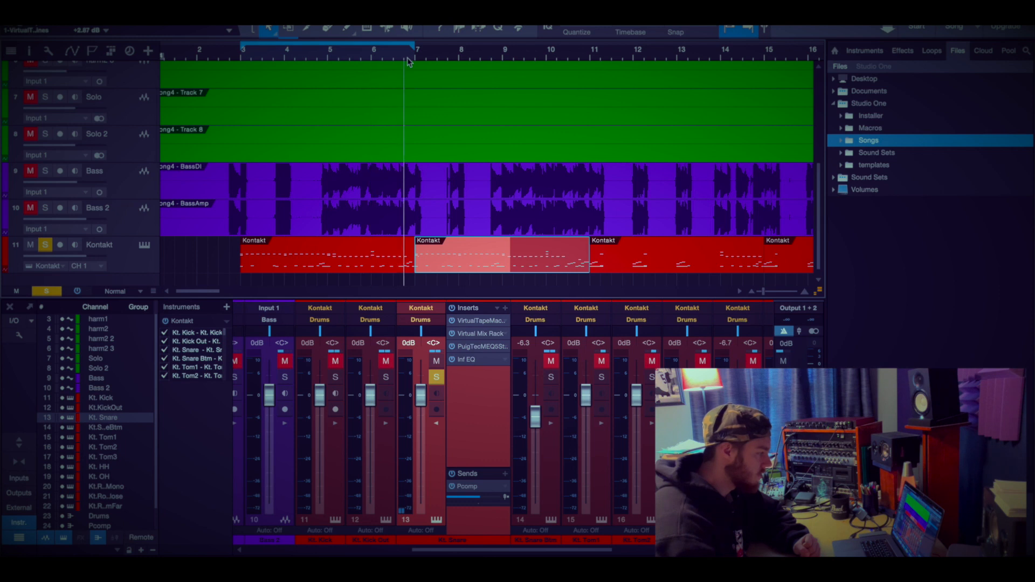
{"action": "left_click", "coordinate": [360, 56]}
{"action": "left_click", "coordinate": [372, 56]}
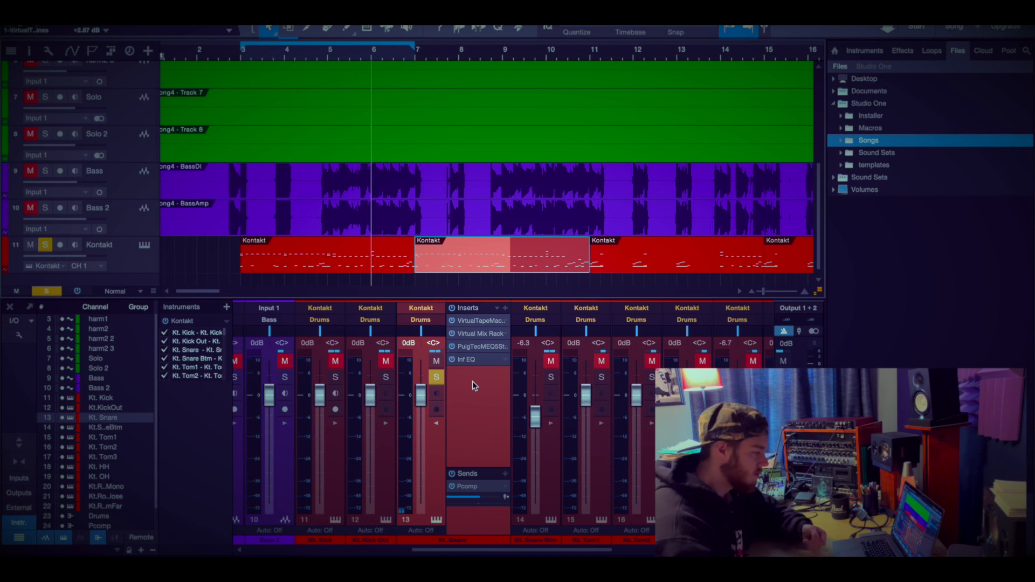
Add the kHs Transient Shaper to Kt. Snare and move it to the first insert slot
{"action": "left_click", "coordinate": [505, 308]}
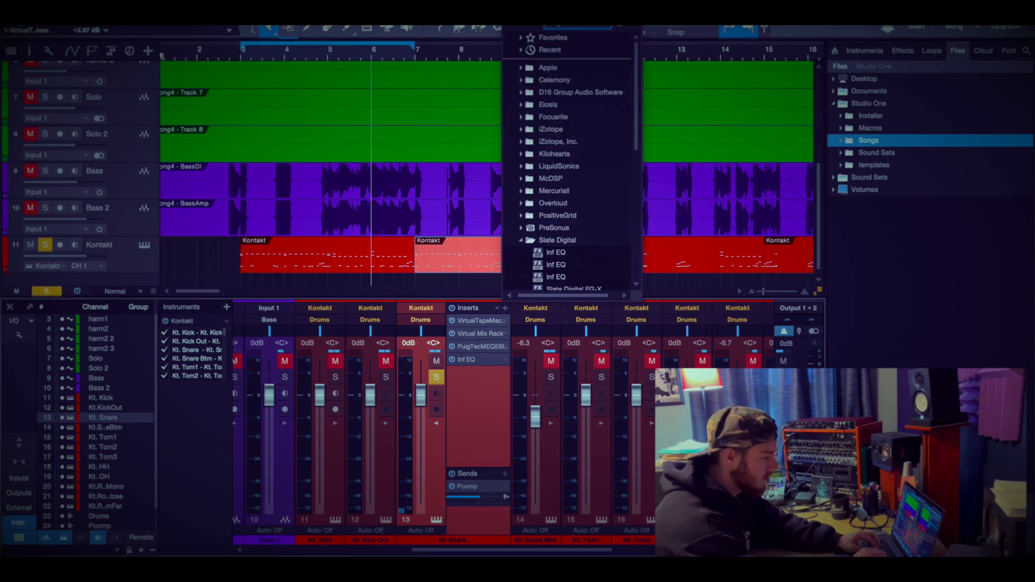
{"action": "key", "text": "Return"}
{"action": "left_click", "coordinate": [560, 51]}
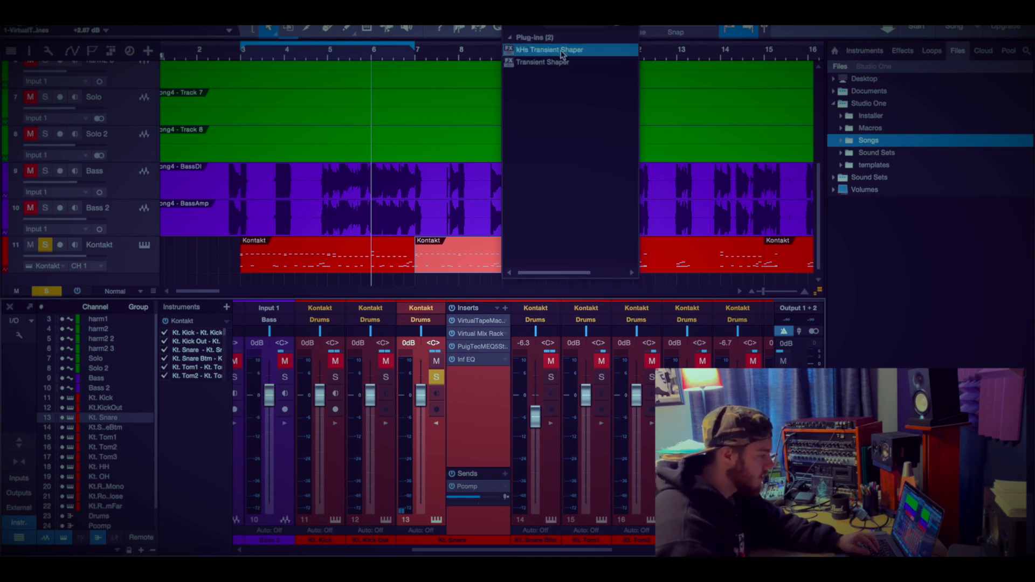
{"action": "double_click", "coordinate": [561, 50]}
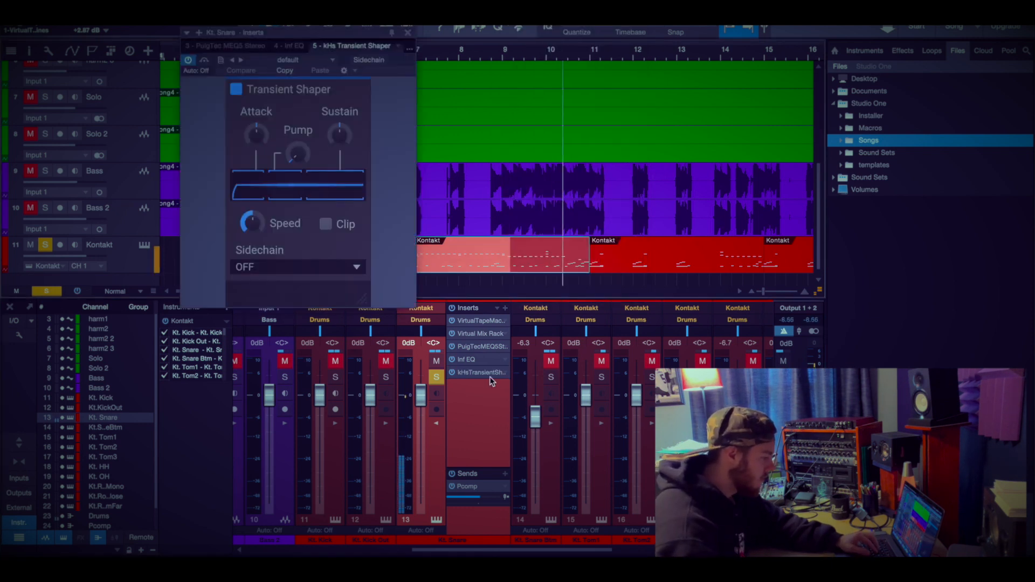
{"action": "left_click_drag", "start_coordinate": [487, 373], "coordinate": [479, 319]}
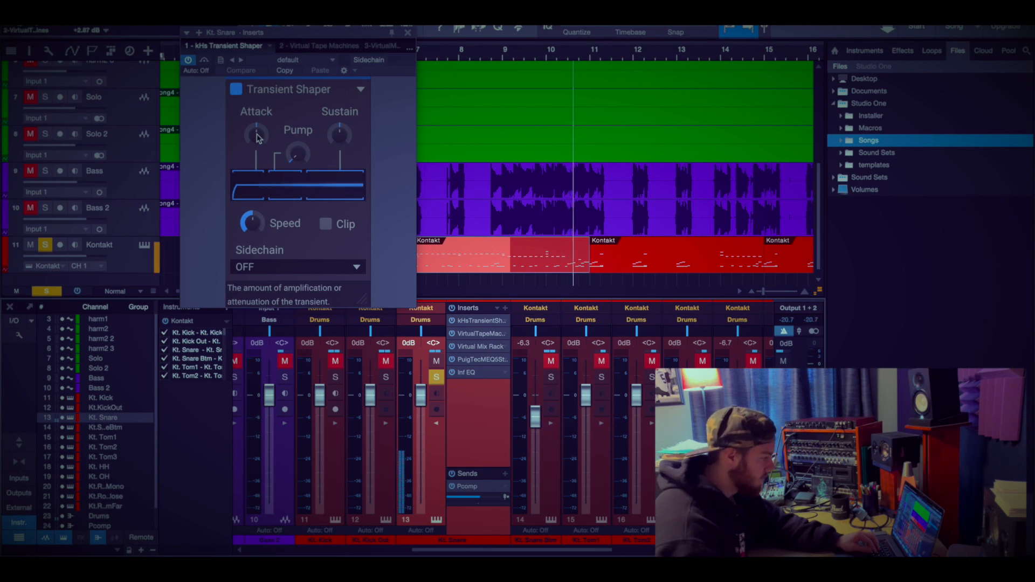
Raise the Transient Shaper's attack, set its sustain to 14%, and close the plug-in
{"action": "left_click_drag", "start_coordinate": [257, 135], "coordinate": [257, 124]}
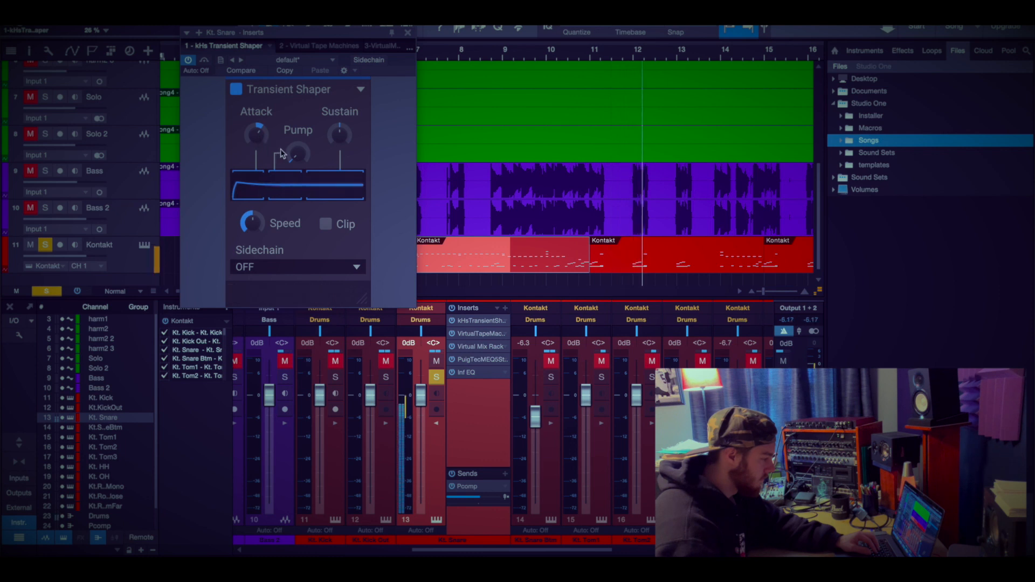
{"action": "mouse_move", "coordinate": [341, 135]}
{"action": "left_mouse_down"}
{"action": "mouse_move", "coordinate": [340, 122]}
{"action": "mouse_move", "coordinate": [341, 138]}
{"action": "left_mouse_up"}
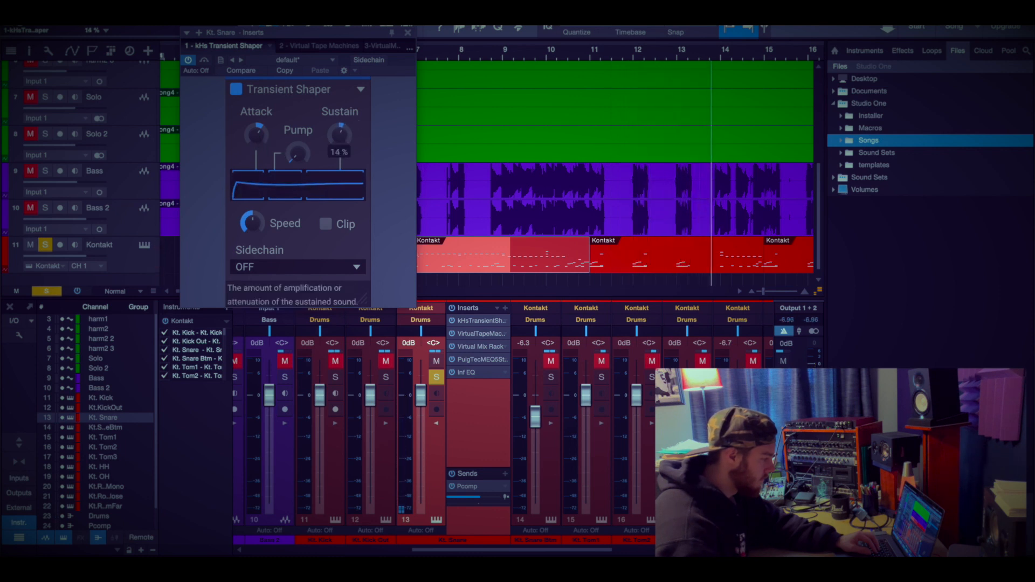
{"action": "left_click_drag", "start_coordinate": [257, 135], "coordinate": [257, 132]}
{"action": "key", "text": "Escape"}
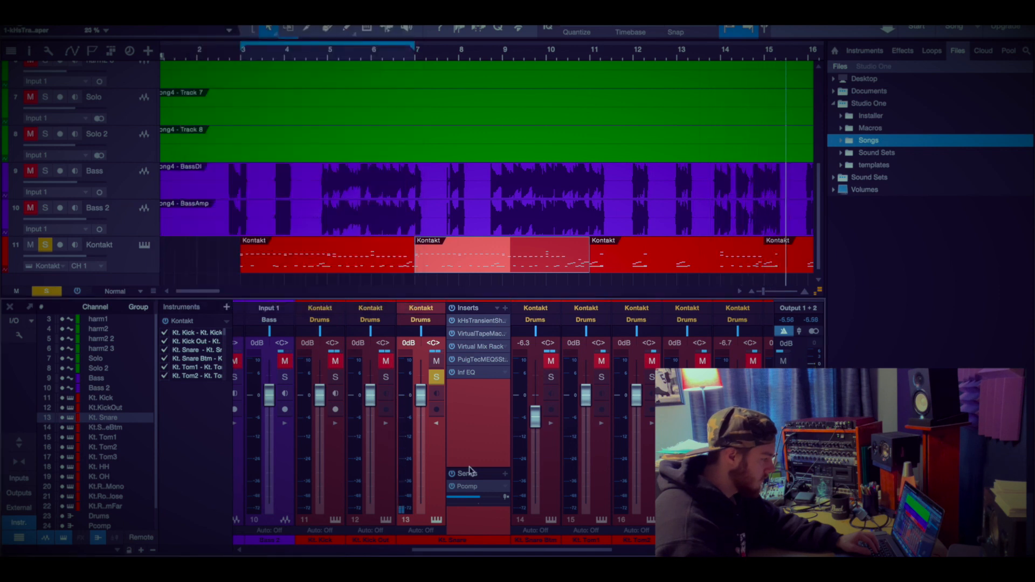
Collapse the Kt. Snare inserts and solo Kt. Snare Btm as well to audition both snare channels together
{"action": "left_click", "coordinate": [437, 425]}
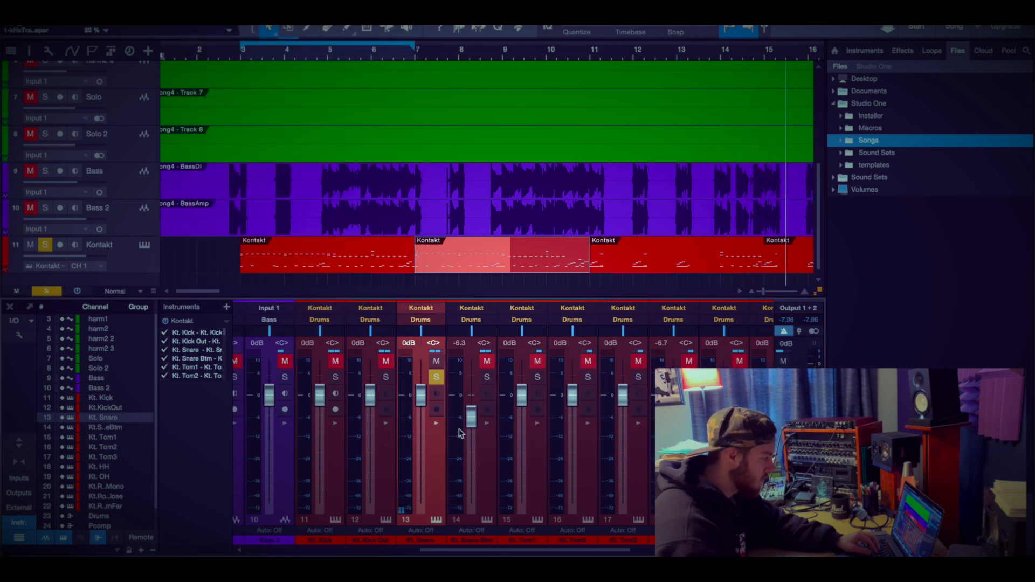
{"action": "left_click", "coordinate": [488, 362]}
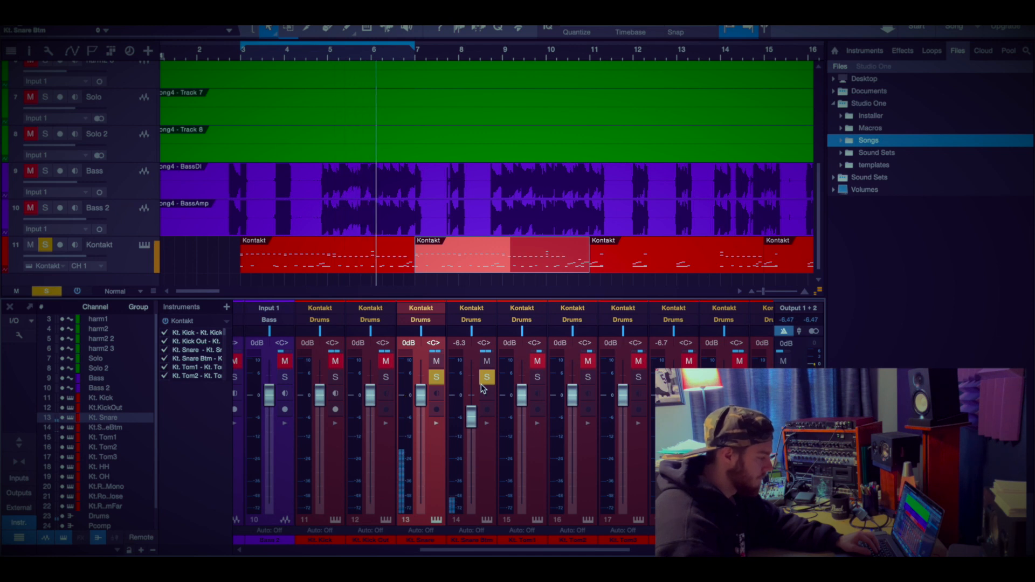
{"action": "left_click", "coordinate": [487, 424]}
{"action": "left_click", "coordinate": [487, 424]}
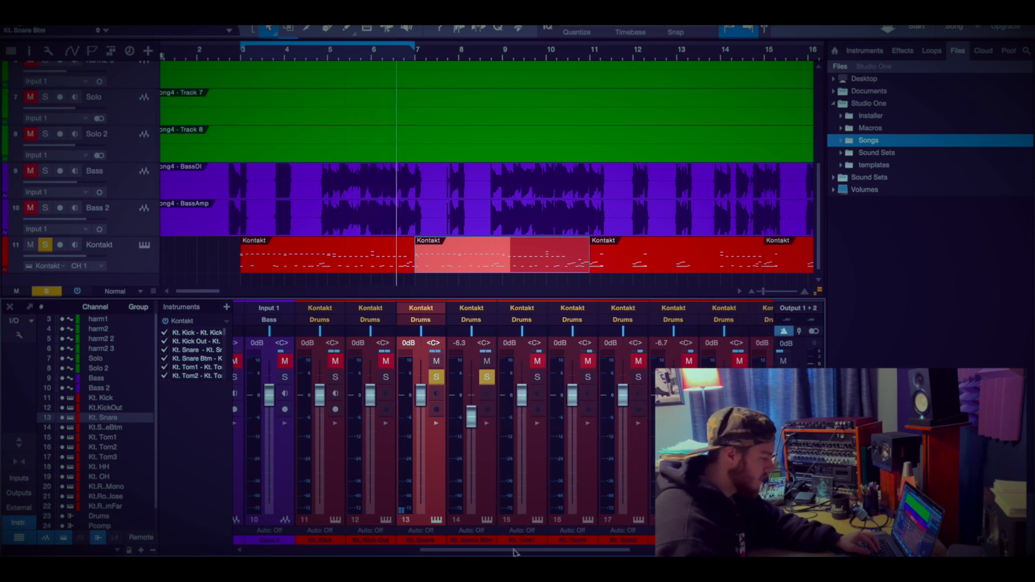
Unmute and solo Kt. Tom1 alongside the two snare channels
{"action": "left_click_drag", "start_coordinate": [513, 550], "coordinate": [528, 550]}
{"action": "left_click", "coordinate": [501, 376]}
{"action": "left_click", "coordinate": [501, 360]}
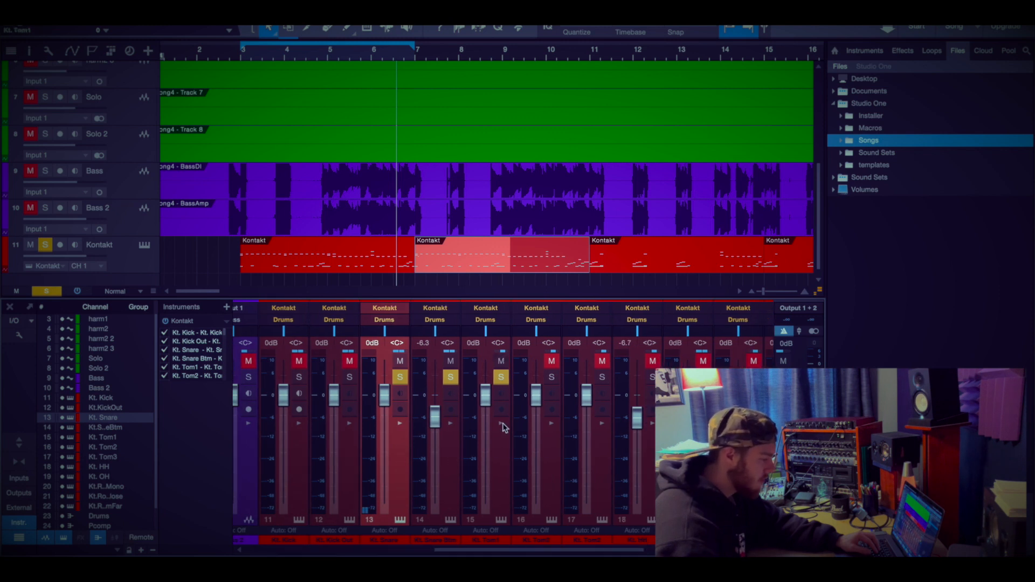
Clear the snare and tom solos, expand the inserts of Kt. HH, and solo that channel
{"action": "left_click", "coordinate": [501, 423]}
{"action": "left_click", "coordinate": [500, 424]}
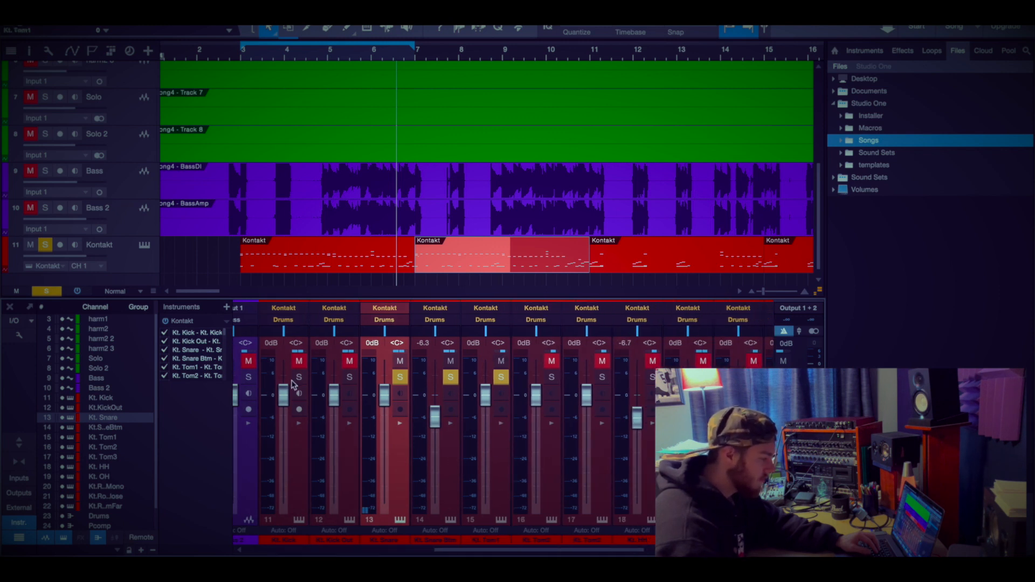
{"action": "left_click", "coordinate": [501, 377]}
{"action": "scroll", "coordinate": [587, 496], "scroll_direction": "right", "scroll_amount": 5}
{"action": "left_click", "coordinate": [471, 423]}
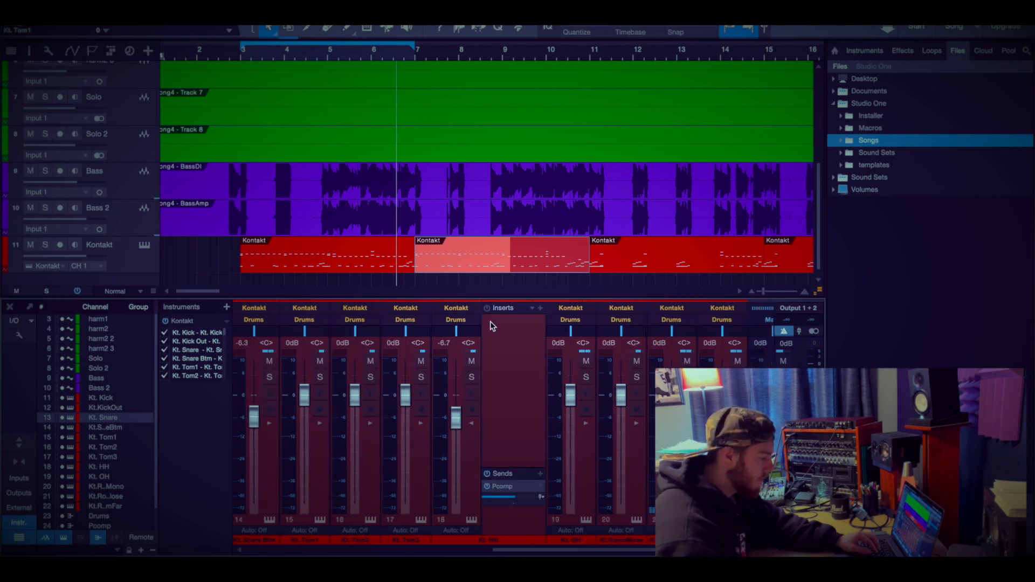
{"action": "left_click", "coordinate": [473, 377]}
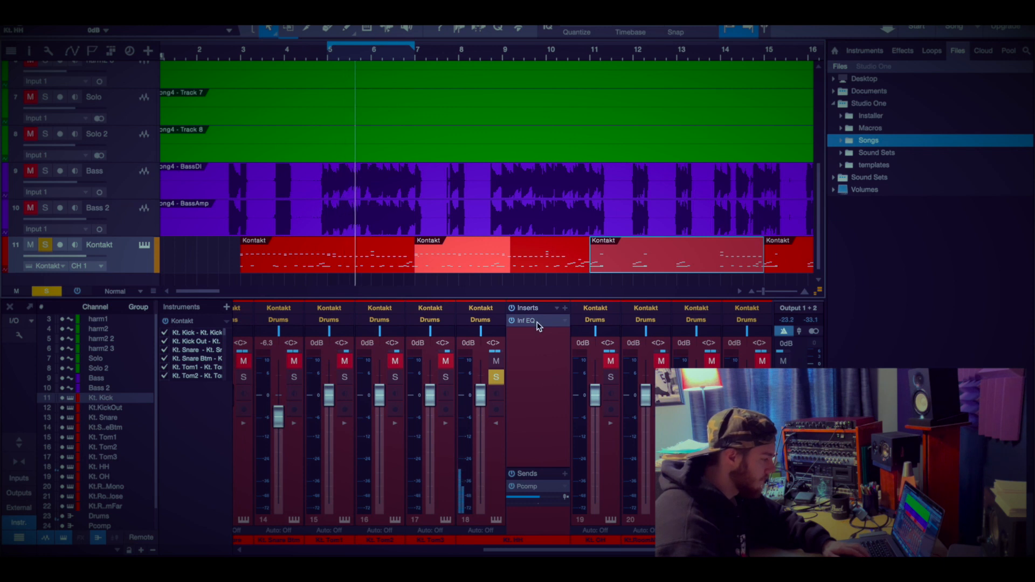
Open the Infinity EQ on Kt. HH, add a high-pass band at about 801 Hz, and close the plug-in
{"action": "left_click", "coordinate": [536, 322]}
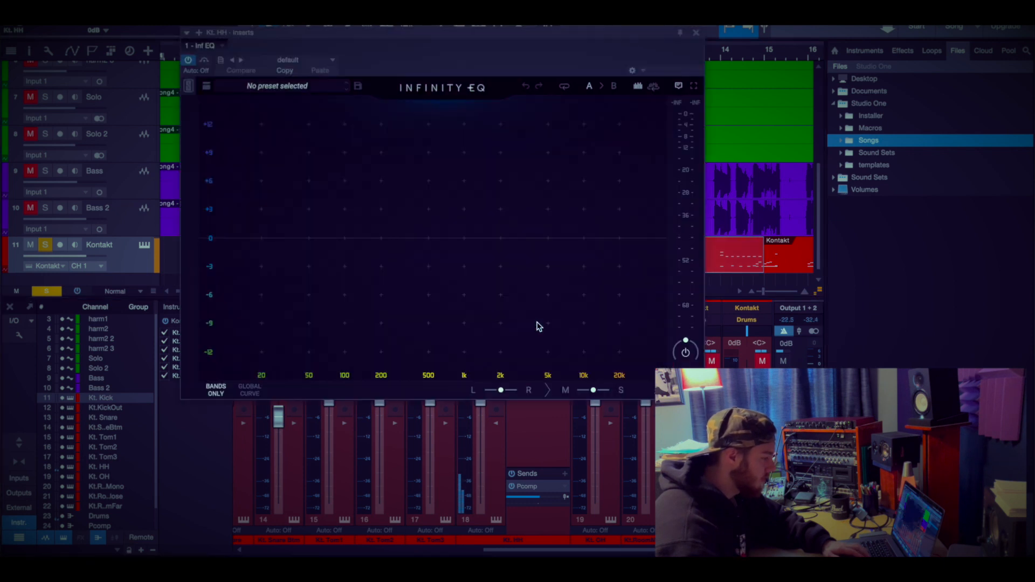
{"action": "right_click", "coordinate": [369, 242]}
{"action": "left_click", "coordinate": [357, 228]}
{"action": "left_click_drag", "start_coordinate": [368, 241], "coordinate": [453, 271]}
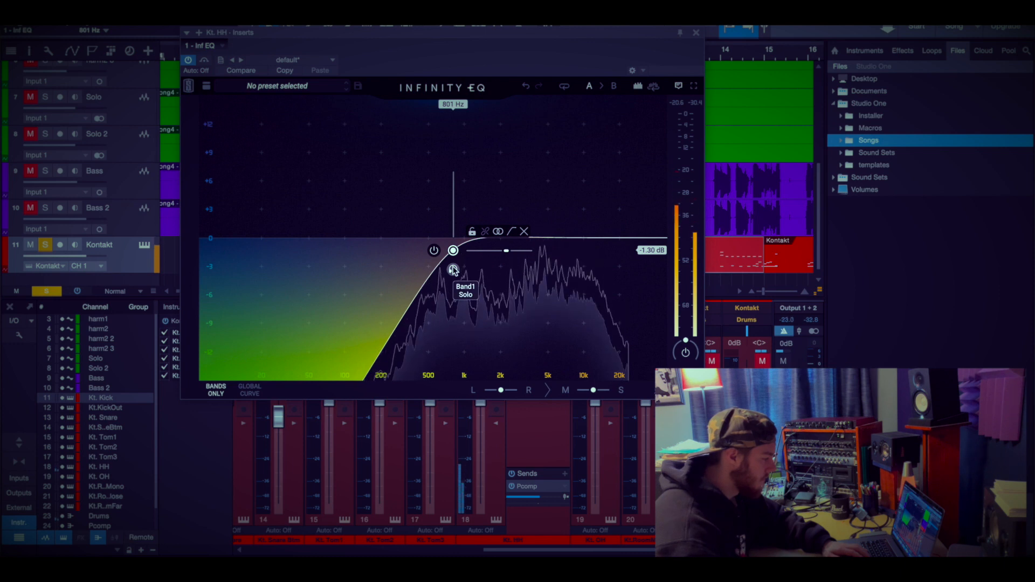
{"action": "left_click", "coordinate": [696, 33]}
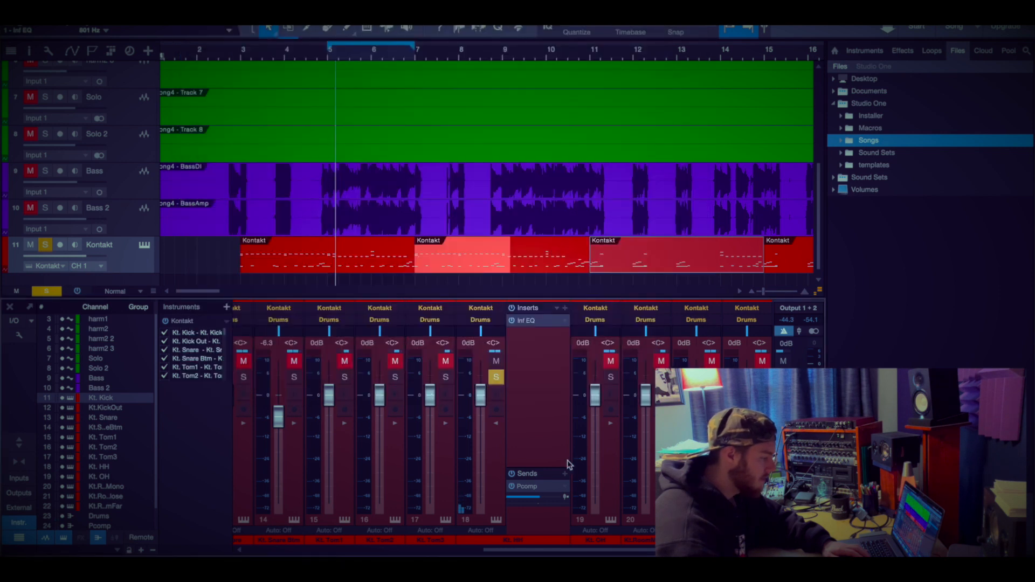
Collapse the Kt. HH inserts and route Kt. HH and Kt. OH to a new OH bus
{"action": "left_click", "coordinate": [496, 424]}
{"action": "left_click", "coordinate": [500, 480]}
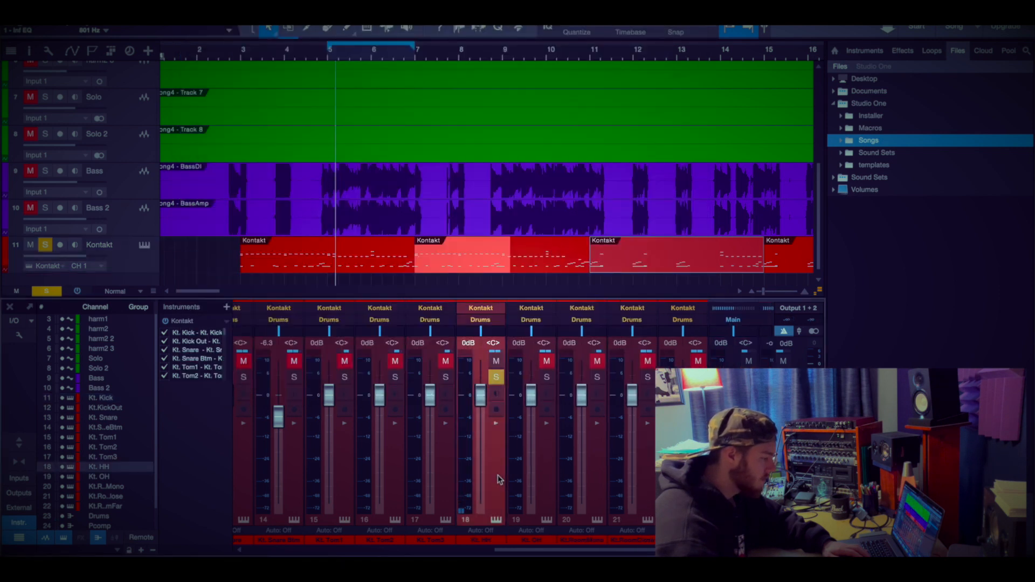
{"action": "left_click", "coordinate": [536, 481], "text": "shift"}
{"action": "right_click", "coordinate": [490, 318]}
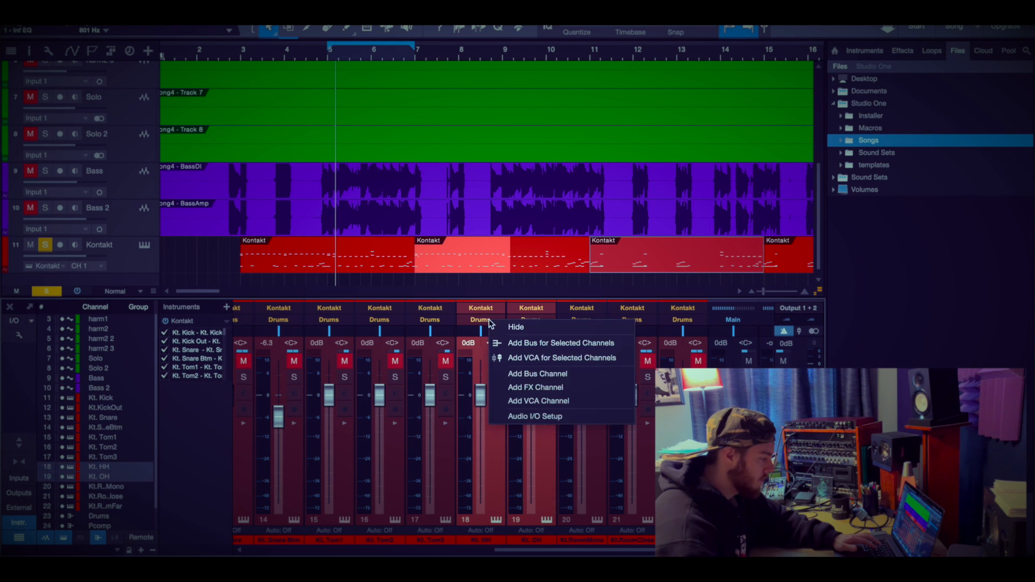
{"action": "left_click", "coordinate": [520, 346]}
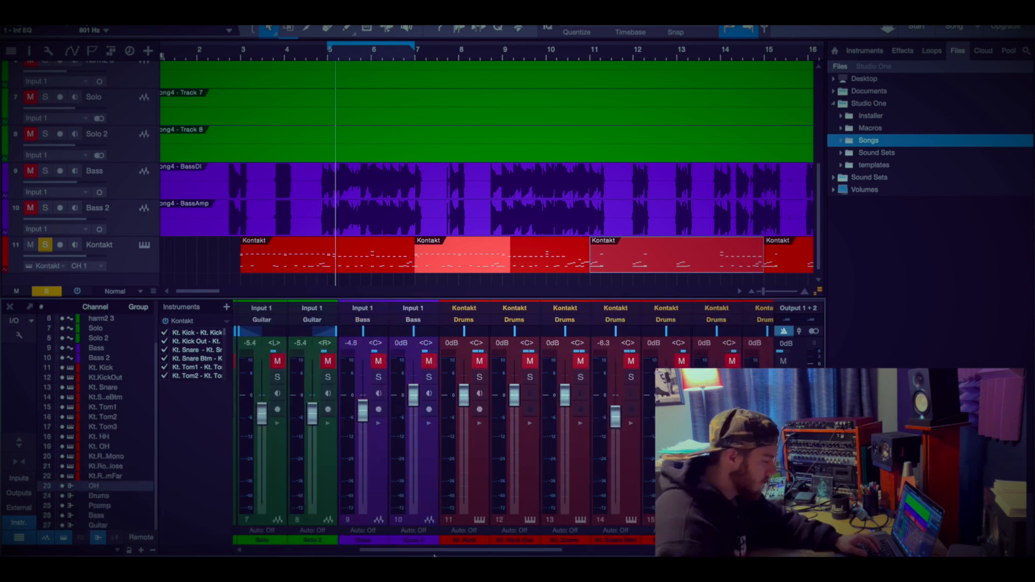
Create a Kick bus for the two kick channels and a Snare bus for the two snare channels
{"action": "left_click", "coordinate": [473, 488]}
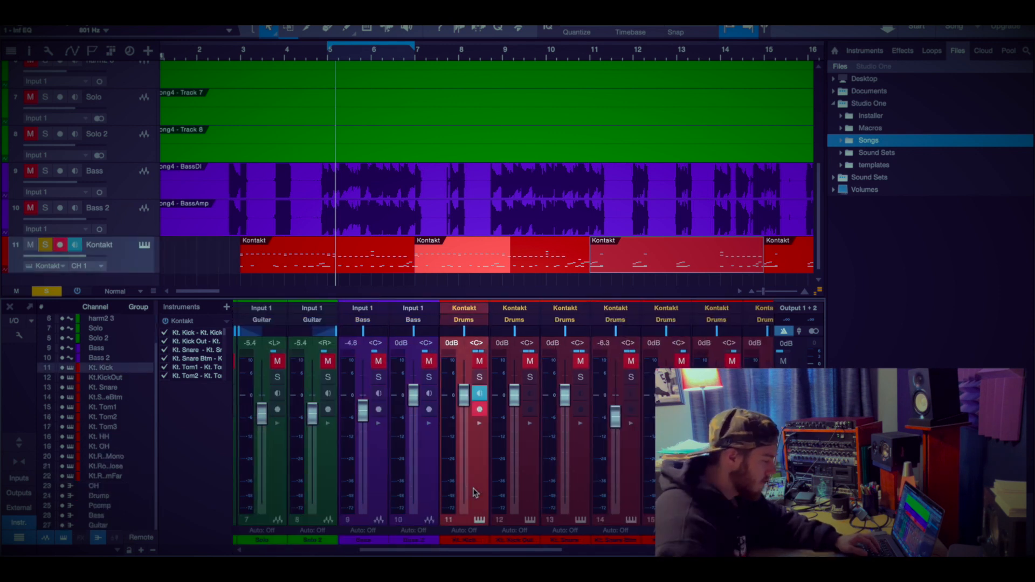
{"action": "left_click", "coordinate": [528, 496], "text": "shift"}
{"action": "right_click", "coordinate": [473, 318]}
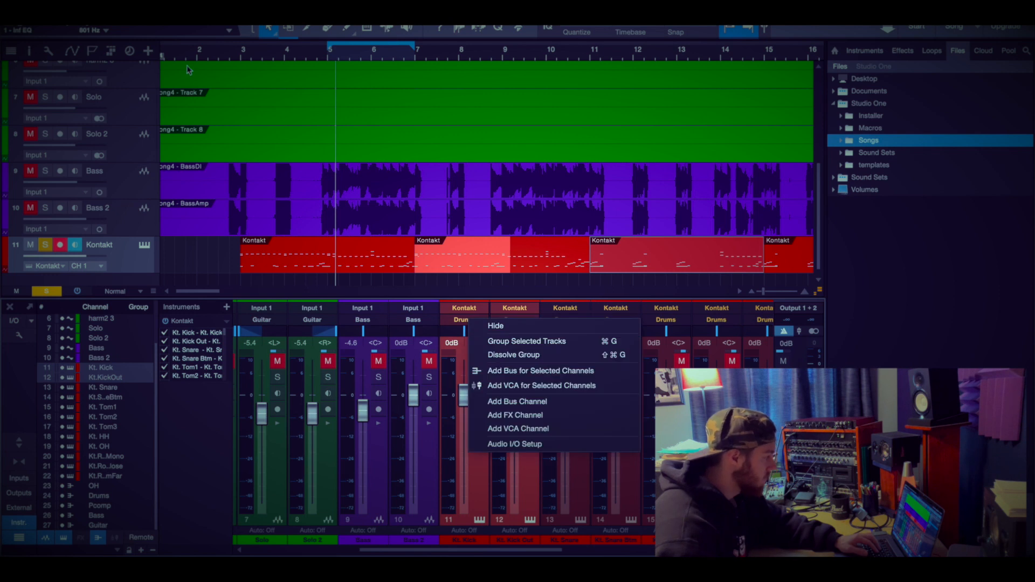
{"action": "left_click", "coordinate": [506, 371]}
{"action": "left_click", "coordinate": [418, 409]}
{"action": "right_click", "coordinate": [516, 320]}
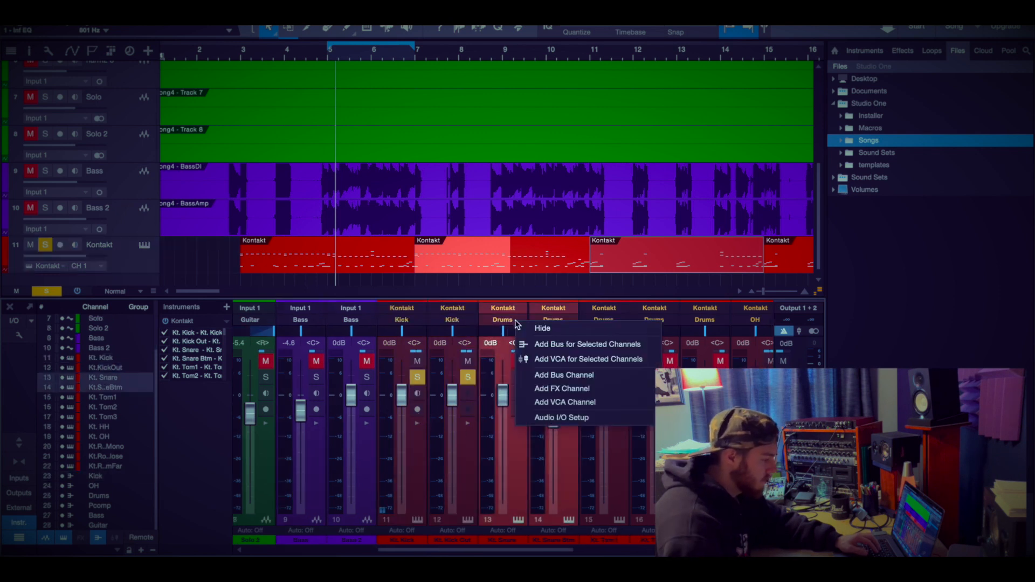
{"action": "left_click", "coordinate": [557, 345]}
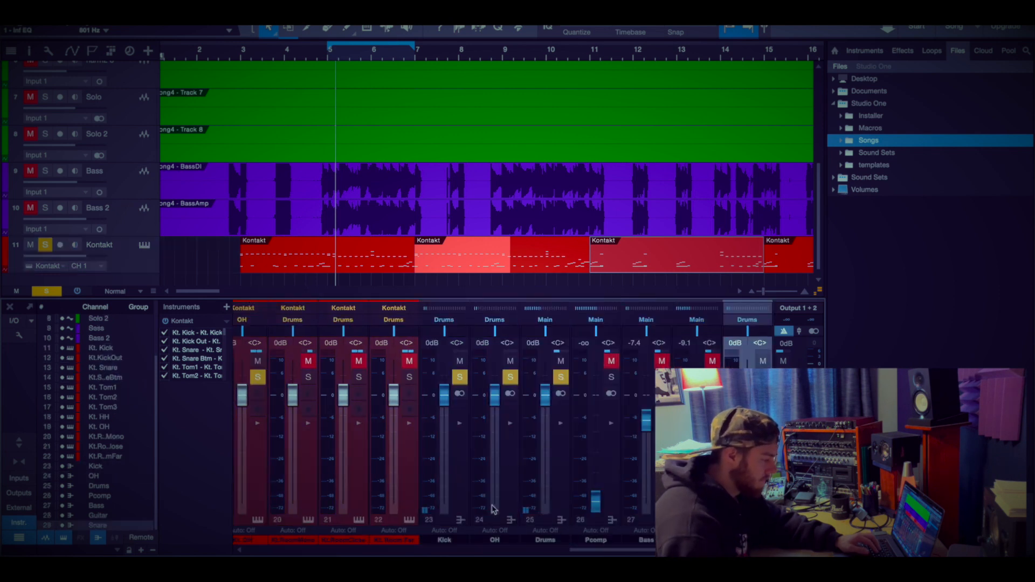
Create a Tom bus for the Kt. Tom1, Kt. Tom2 and Kt. Tom3 channels
{"action": "left_click_drag", "start_coordinate": [491, 550], "coordinate": [527, 552]}
{"action": "left_click", "coordinate": [486, 490]}
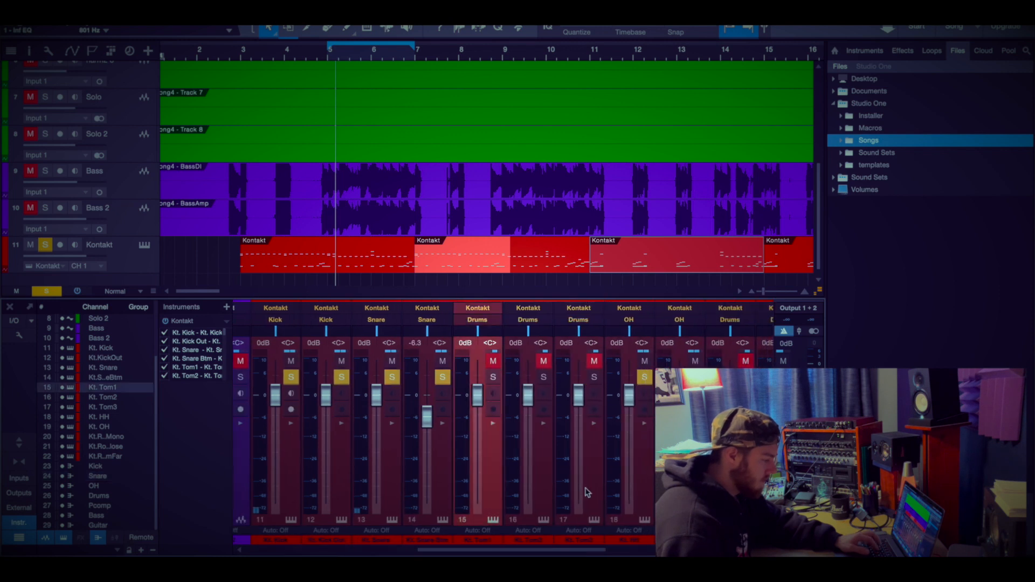
{"action": "left_click", "coordinate": [592, 492], "text": "shift"}
{"action": "left_click", "coordinate": [155, 6]}
{"action": "mouse_move", "coordinate": [186, 6]}
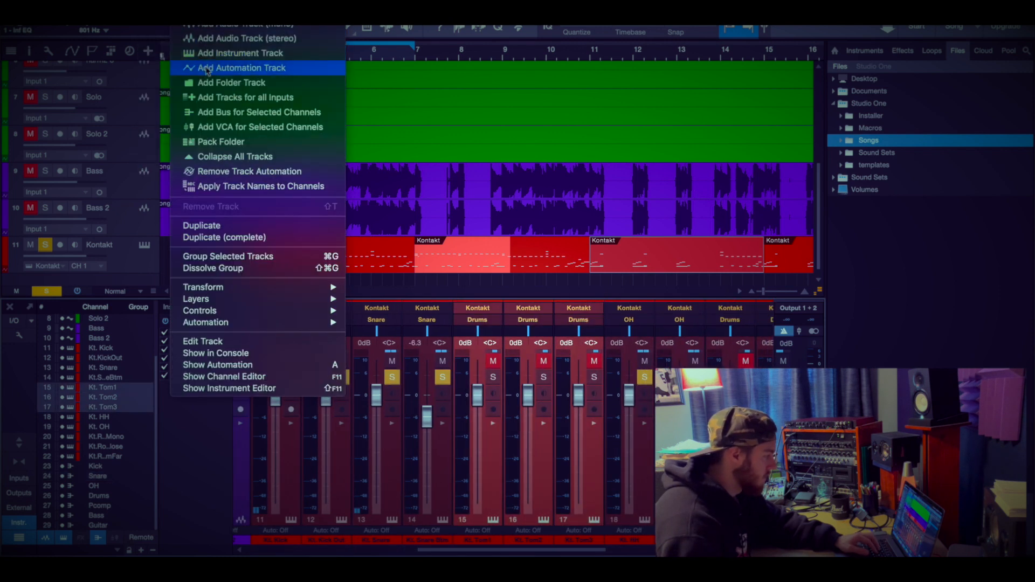
{"action": "left_click", "coordinate": [258, 112]}
Create a Room bus for the mono, close and far room channels
{"action": "left_click", "coordinate": [155, 7]}
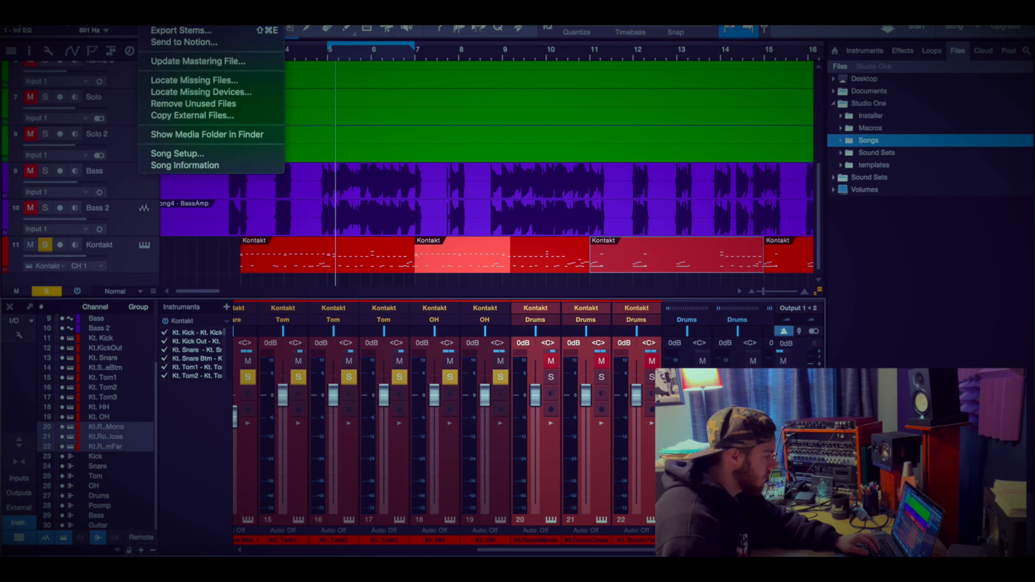
{"action": "mouse_move", "coordinate": [186, 7]}
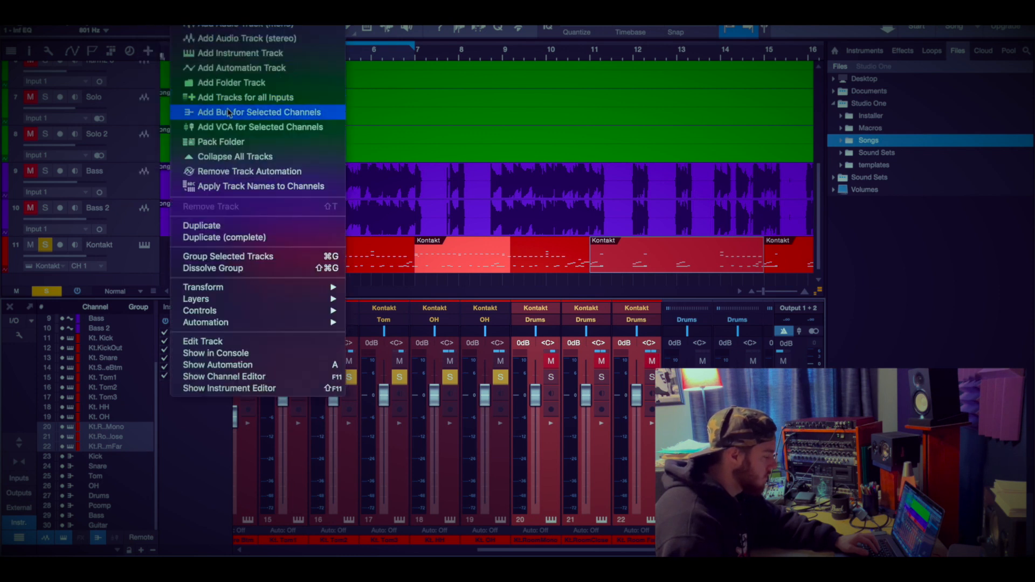
{"action": "left_click", "coordinate": [232, 112]}
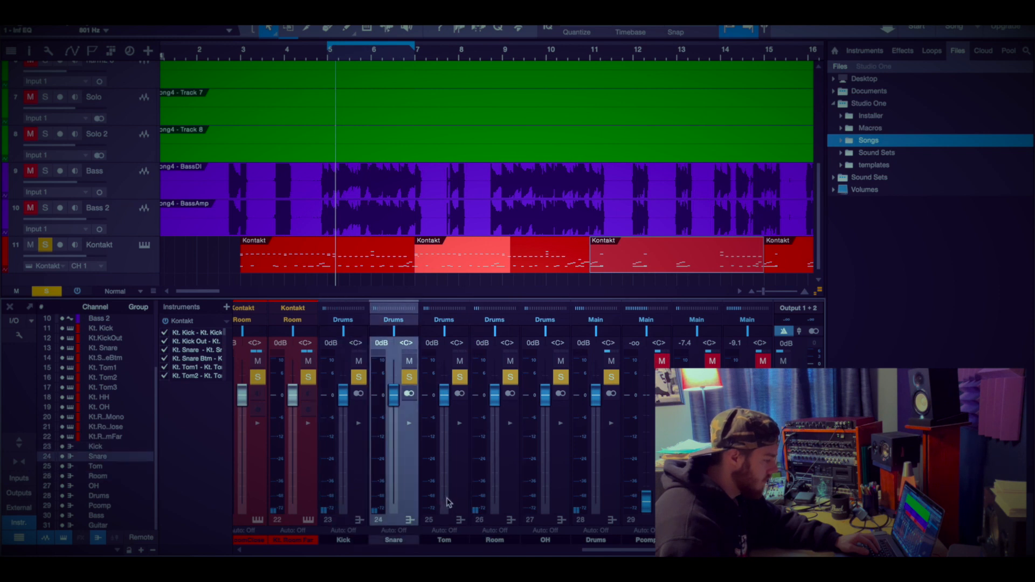
Look over the new drum buses, clear all active solos, and solo only Kt. OH
{"action": "left_click", "coordinate": [498, 493]}
{"action": "left_click", "coordinate": [543, 484]}
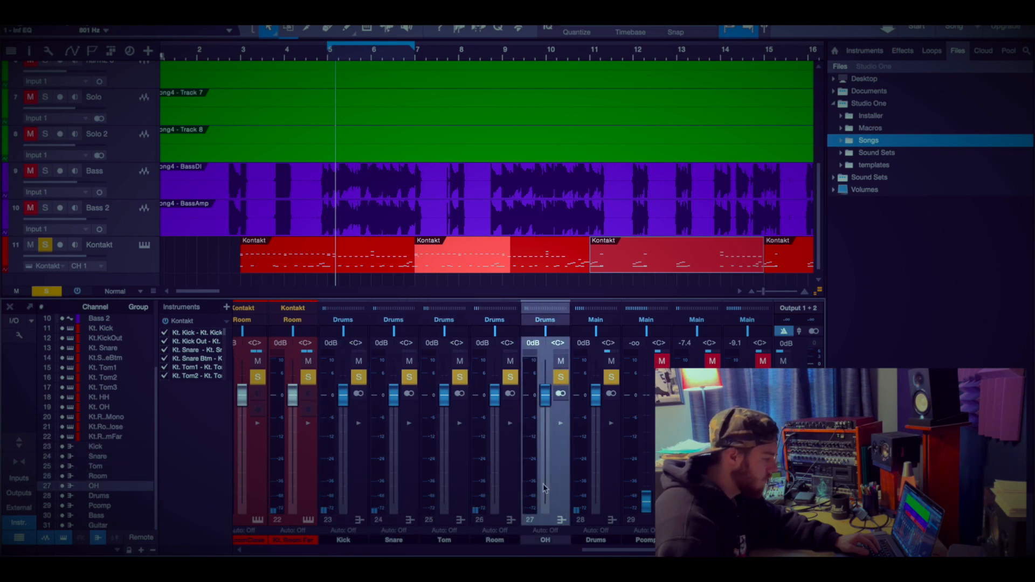
{"action": "left_click", "coordinate": [600, 489]}
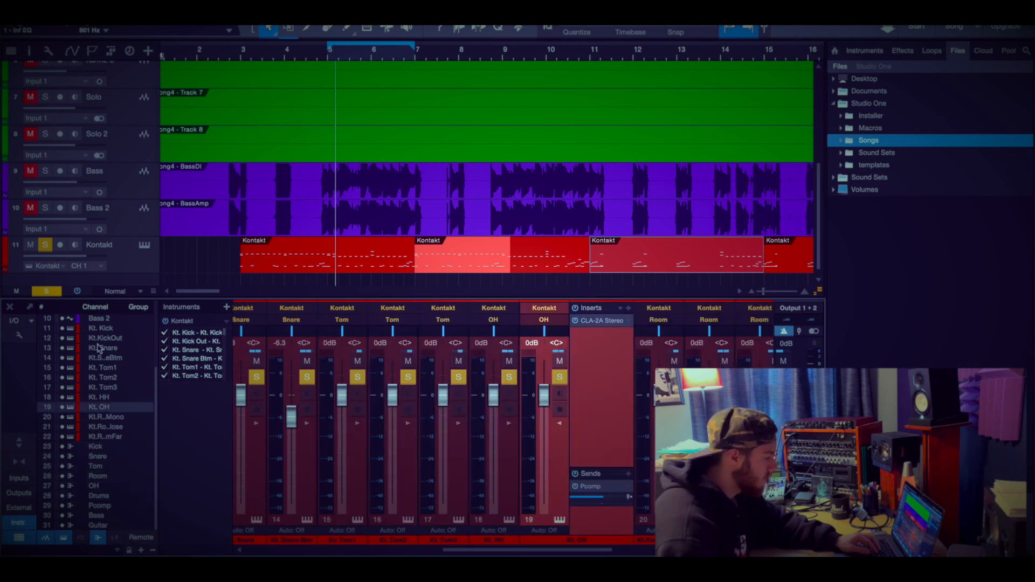
{"action": "left_click", "coordinate": [56, 290]}
{"action": "left_click", "coordinate": [559, 377]}
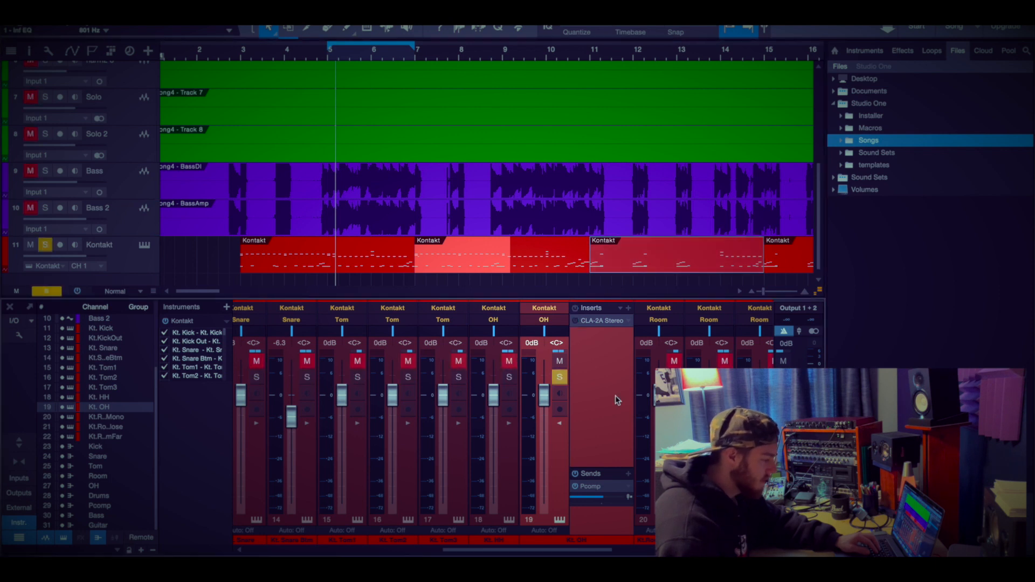
{"action": "left_click_drag", "start_coordinate": [586, 550], "coordinate": [602, 551]}
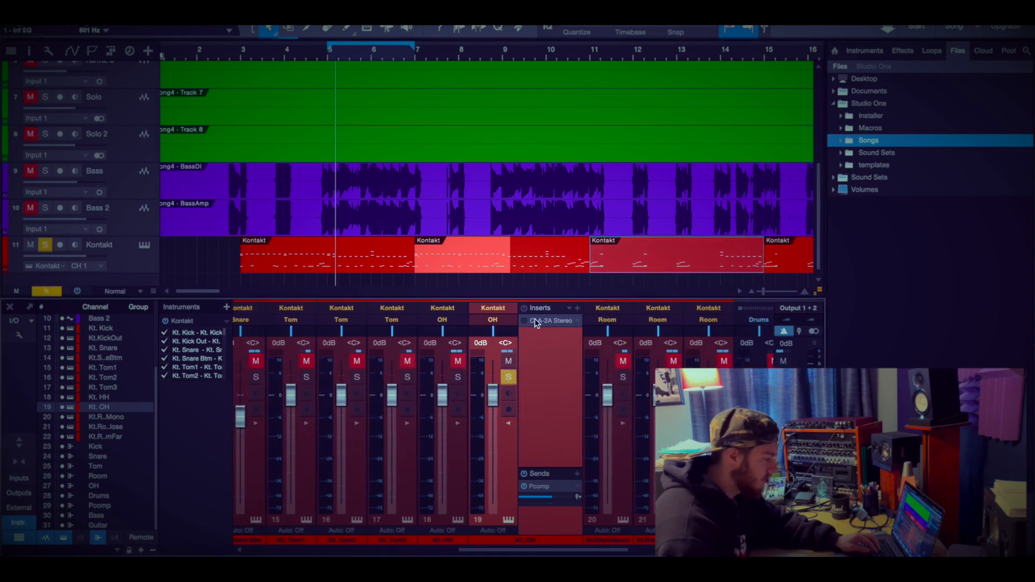
Audition Kt. OH from bar 5, enable its CLA-2A Stereo compressor, and close the plug-in
{"action": "left_click", "coordinate": [356, 60]}
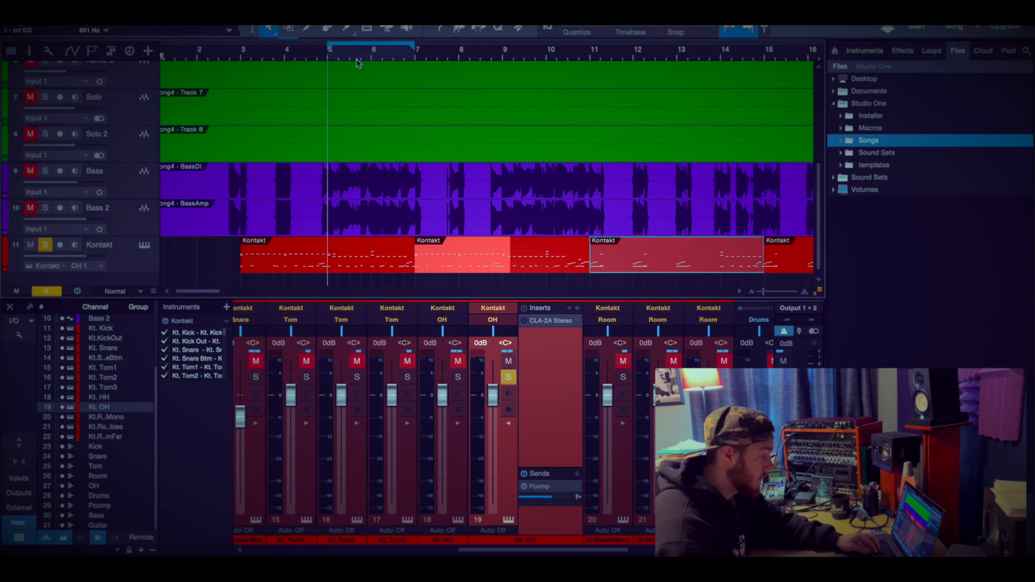
{"action": "scroll", "coordinate": [354, 59], "scroll_direction": "up", "scroll_amount": 3}
{"action": "scroll", "coordinate": [353, 55], "scroll_direction": "right", "scroll_amount": 1}
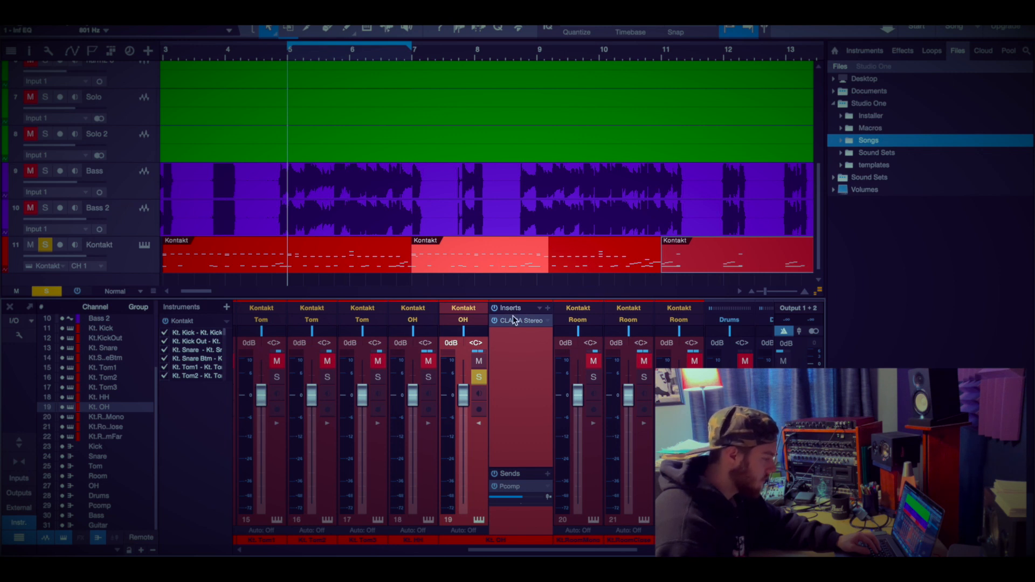
{"action": "left_click", "coordinate": [529, 324]}
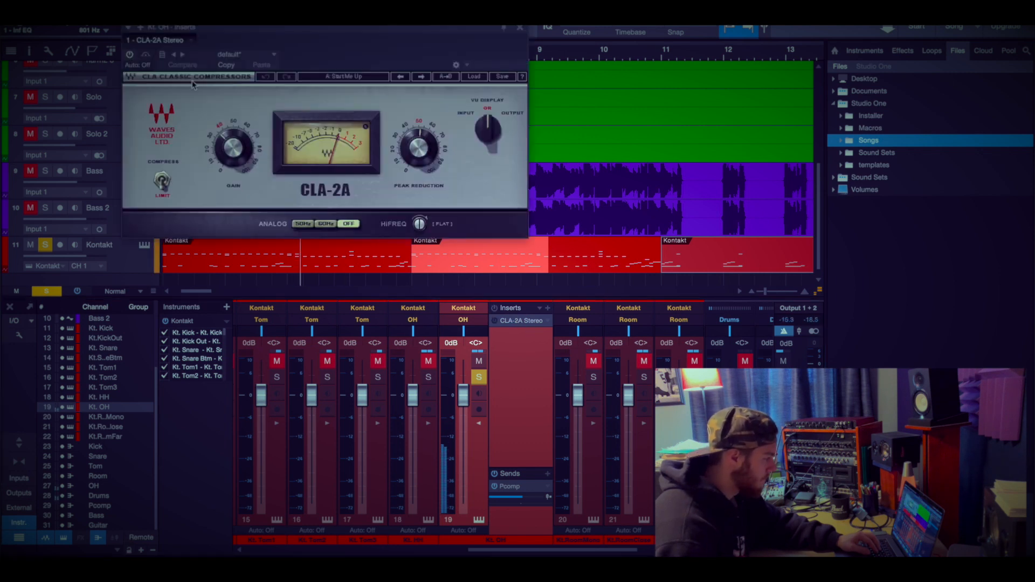
{"action": "left_click", "coordinate": [131, 57]}
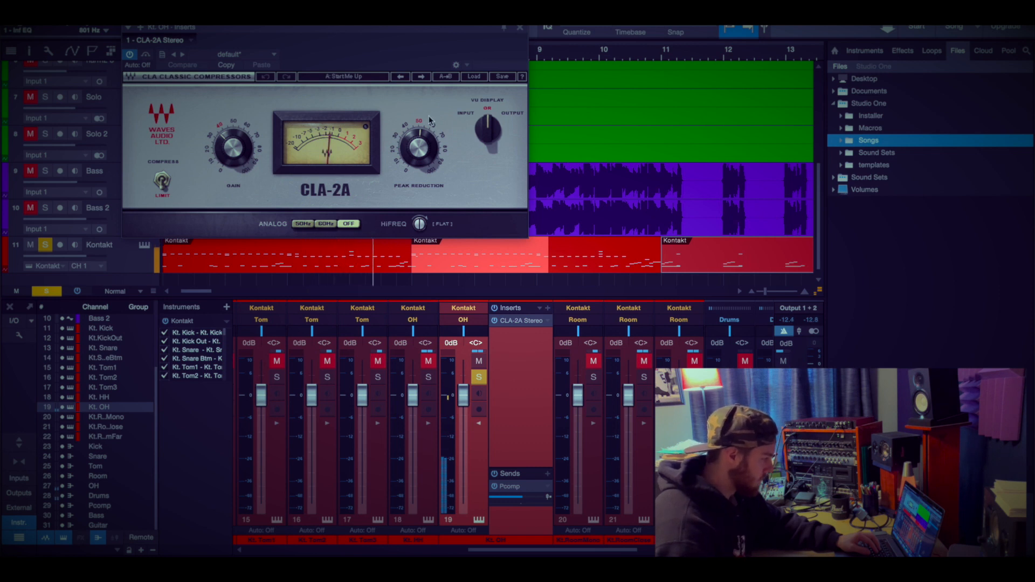
{"action": "left_click", "coordinate": [520, 27]}
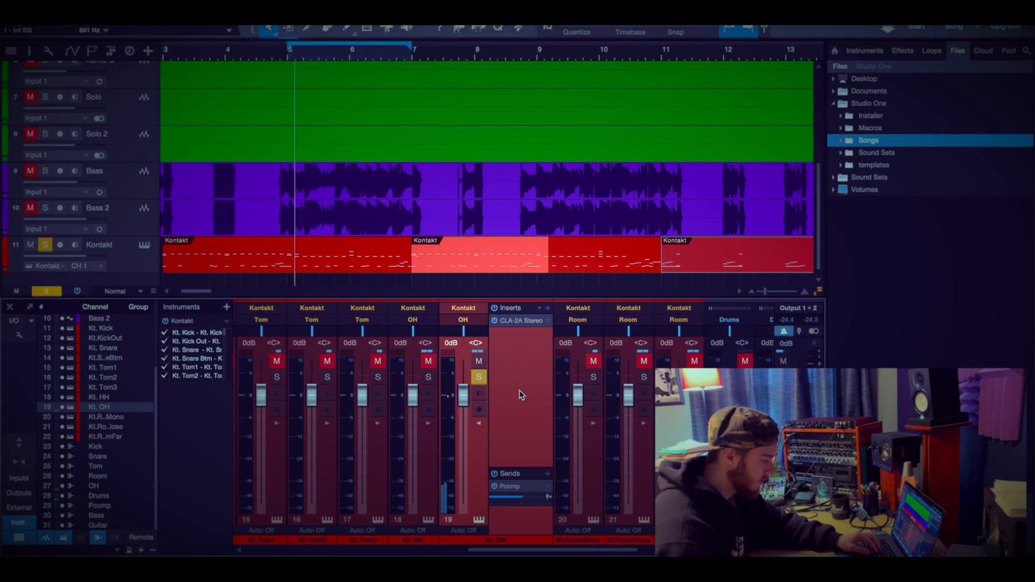
Add Infinity EQ after the CLA-2A on Kt. OH and create a high-pass band at about 241 Hz
{"action": "left_click", "coordinate": [548, 308]}
{"action": "double_click", "coordinate": [595, 252]}
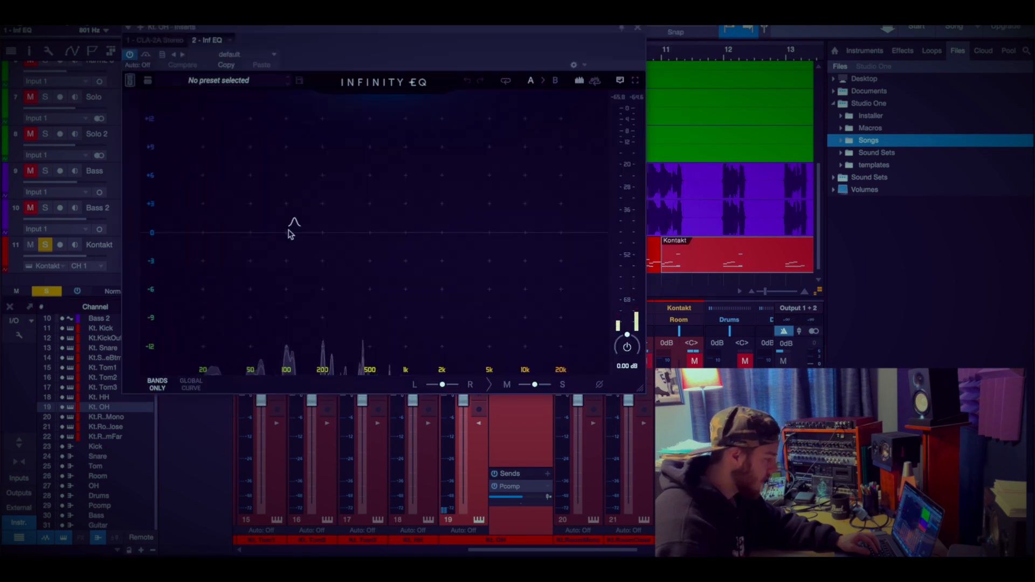
{"action": "left_click_drag", "start_coordinate": [290, 233], "coordinate": [332, 265]}
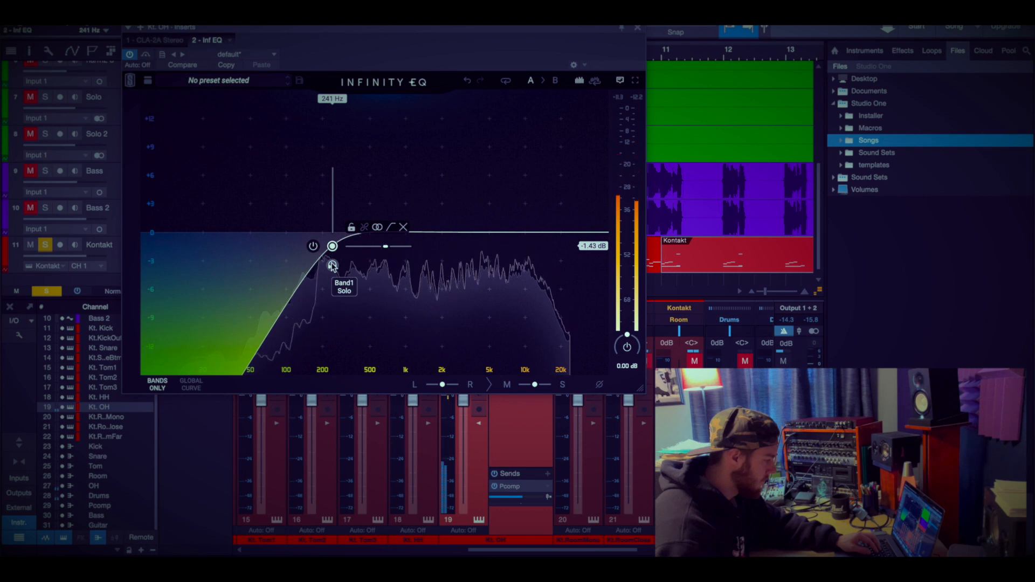
Add a second EQ band on Kt. OH cutting about 1.30 dB at 1.08 kHz, stop playback, and close the plug-in
{"action": "left_click", "coordinate": [435, 232]}
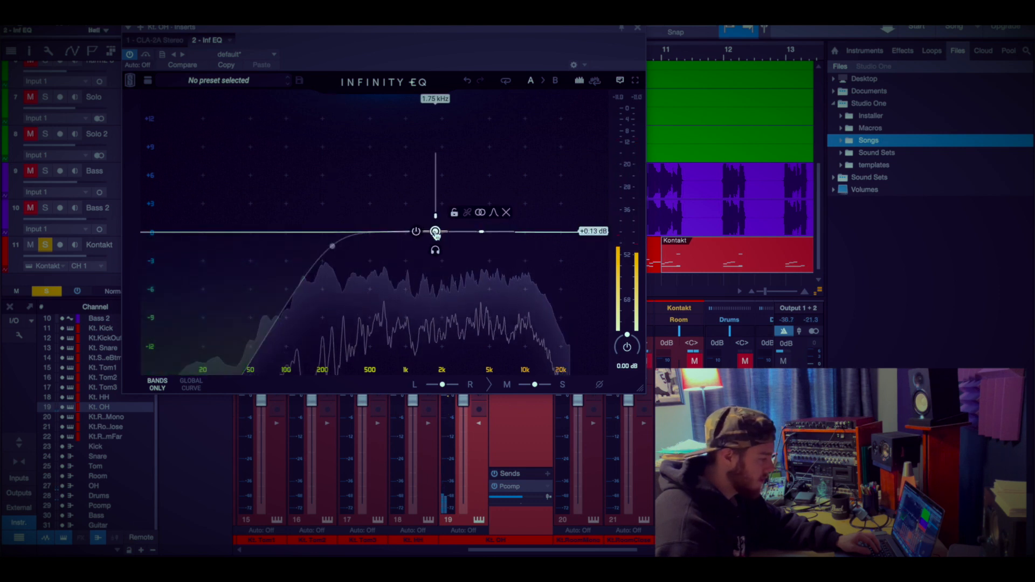
{"action": "left_click_drag", "start_coordinate": [435, 232], "coordinate": [406, 198]}
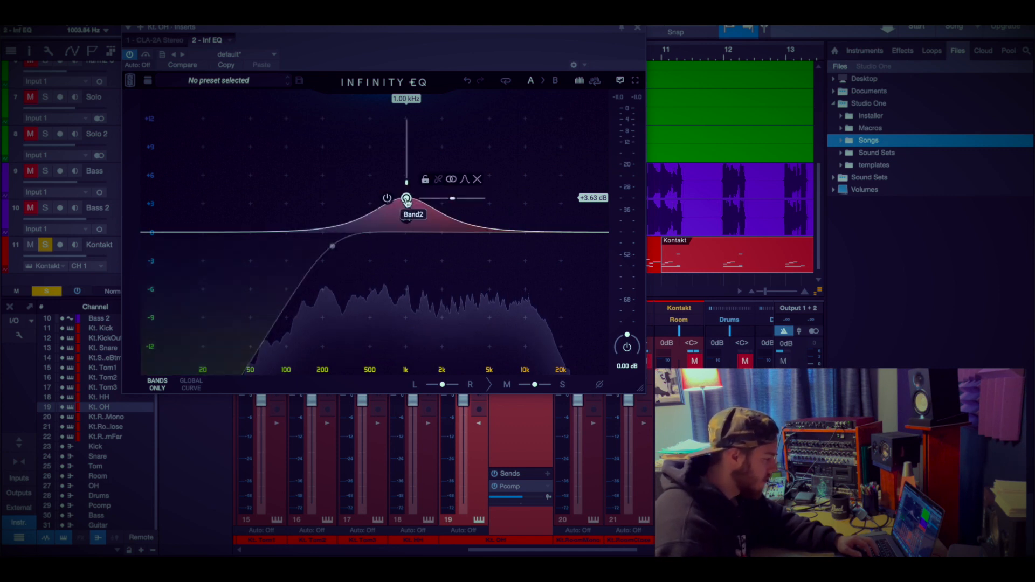
{"action": "left_click_drag", "start_coordinate": [406, 200], "coordinate": [409, 245]}
{"action": "key", "text": "space"}
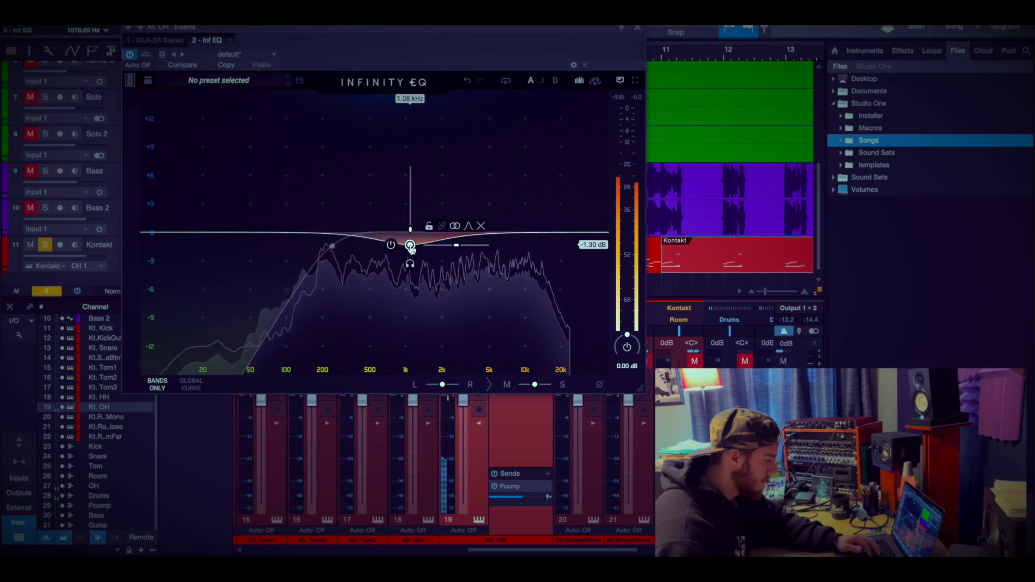
{"action": "left_click", "coordinate": [638, 30]}
Collapse the Kt. OH inserts, switch the solo from Kt. OH to the mono room channel, and move playback to bar 5
{"action": "left_click", "coordinate": [479, 424]}
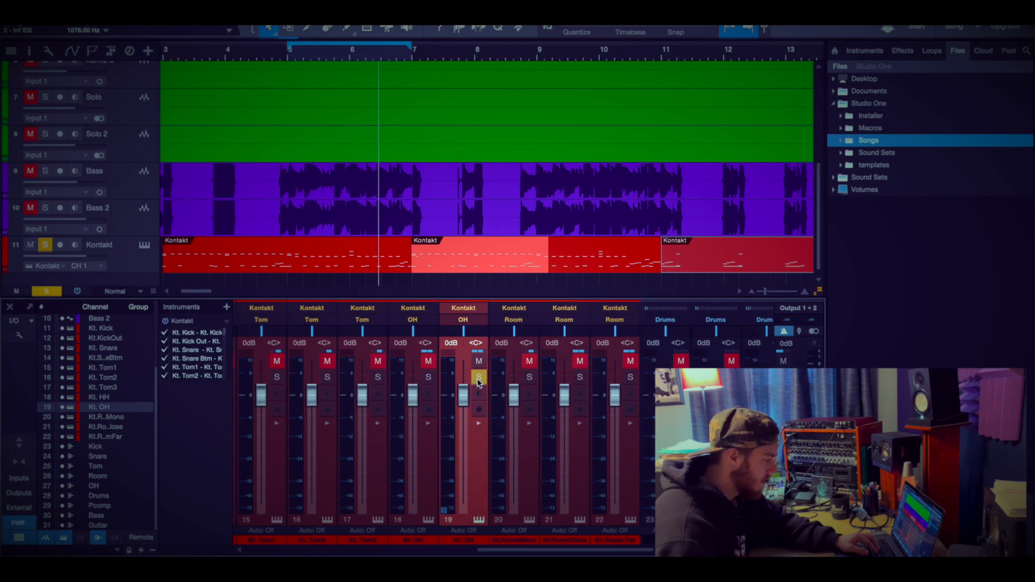
{"action": "left_click", "coordinate": [478, 378]}
{"action": "left_click", "coordinate": [530, 378]}
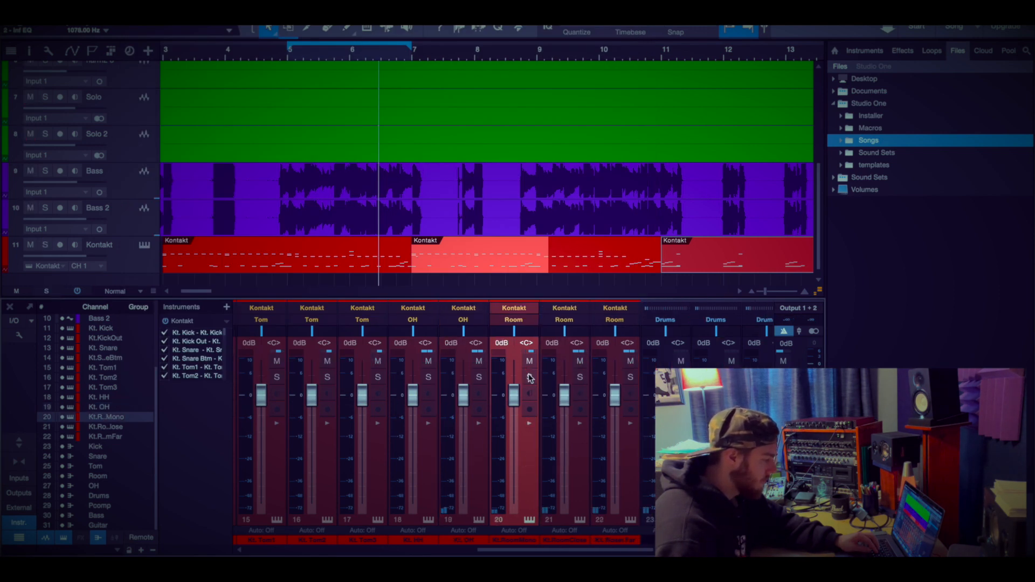
{"action": "left_click", "coordinate": [294, 52]}
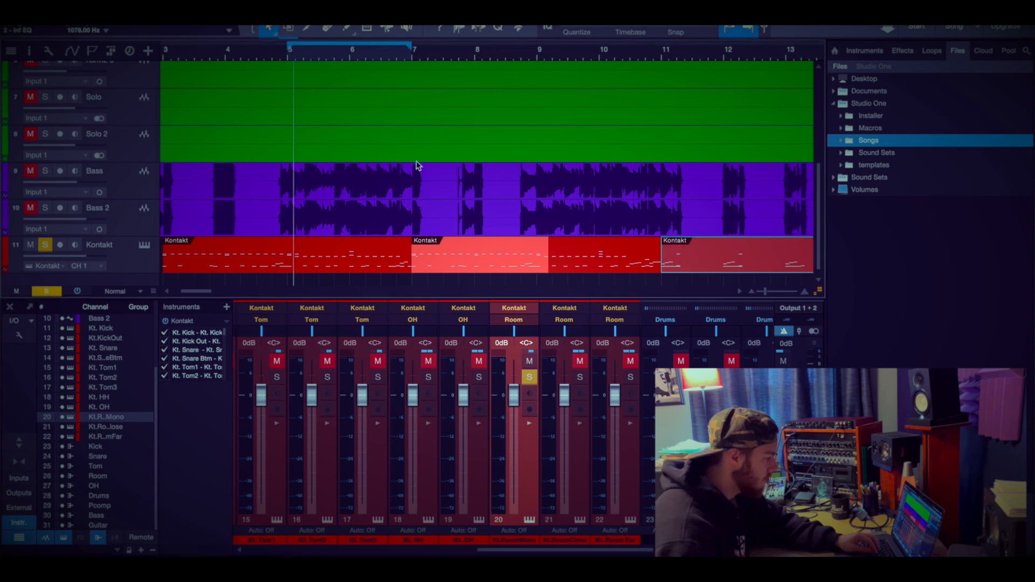
Check the mono room channel's inserts, collapse them, and switch the solo to Kt. Room Close
{"action": "left_click", "coordinate": [529, 423]}
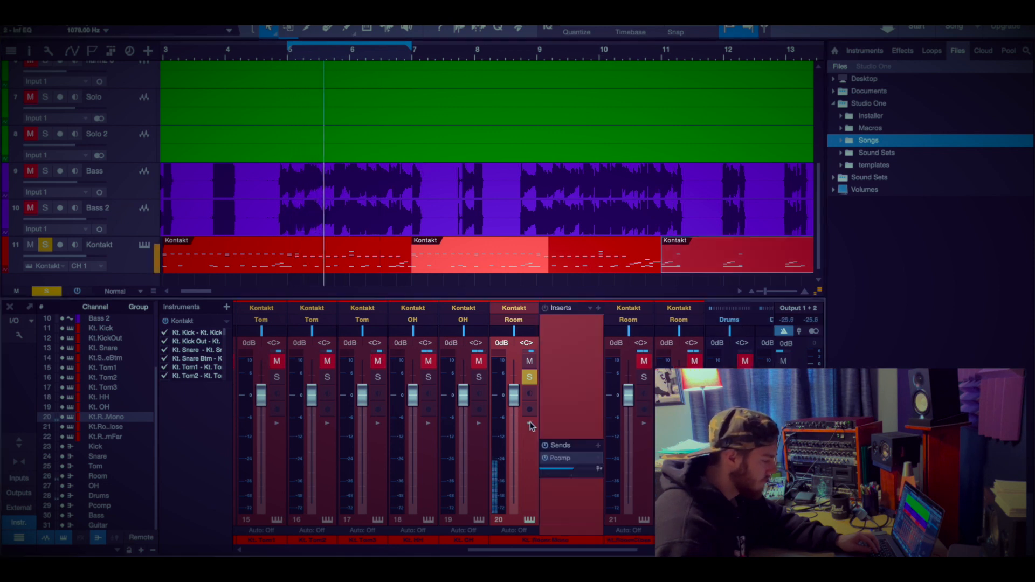
{"action": "left_click", "coordinate": [529, 424]}
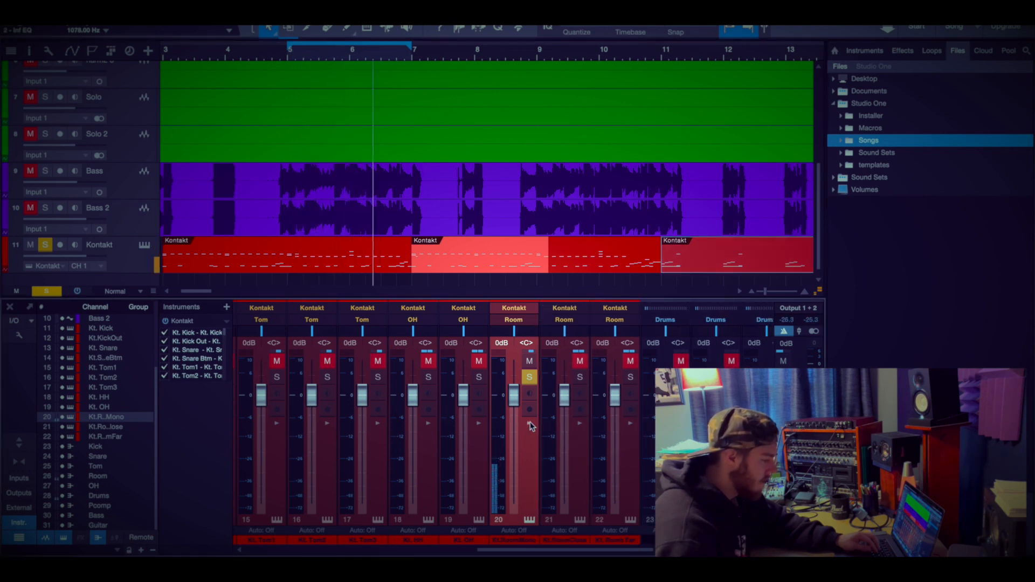
{"action": "left_click", "coordinate": [530, 377]}
{"action": "left_click", "coordinate": [580, 377]}
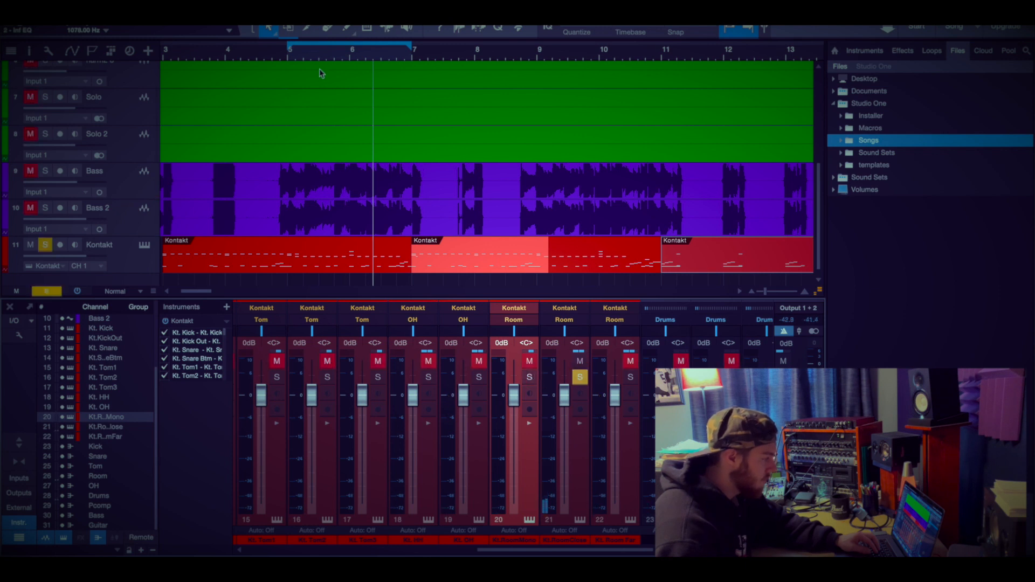
Expand the Kt. Room Close inserts, audition its Kramer PIE Stereo compressor, and close the plug-in
{"action": "left_click", "coordinate": [580, 424]}
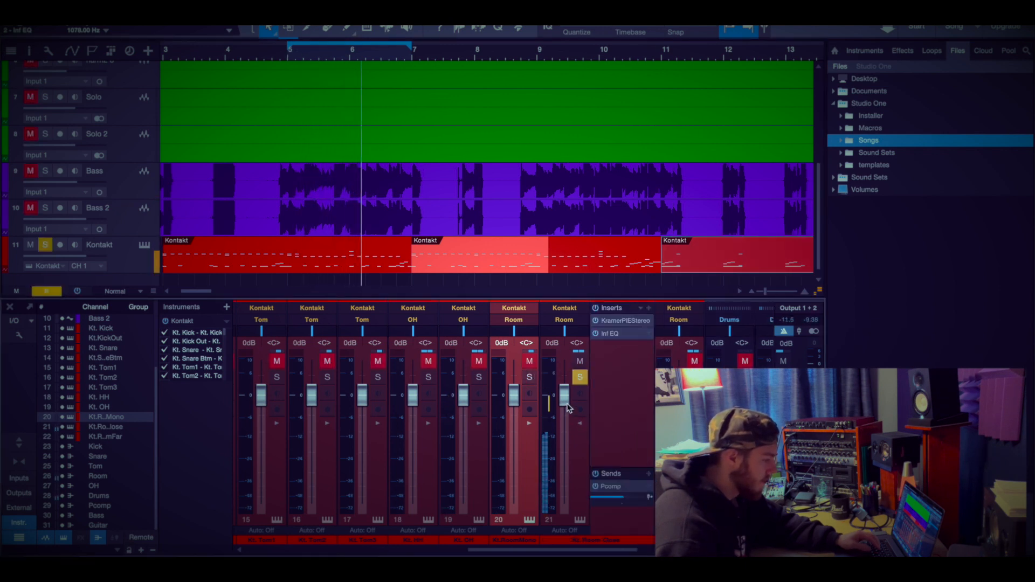
{"action": "left_click", "coordinate": [622, 322]}
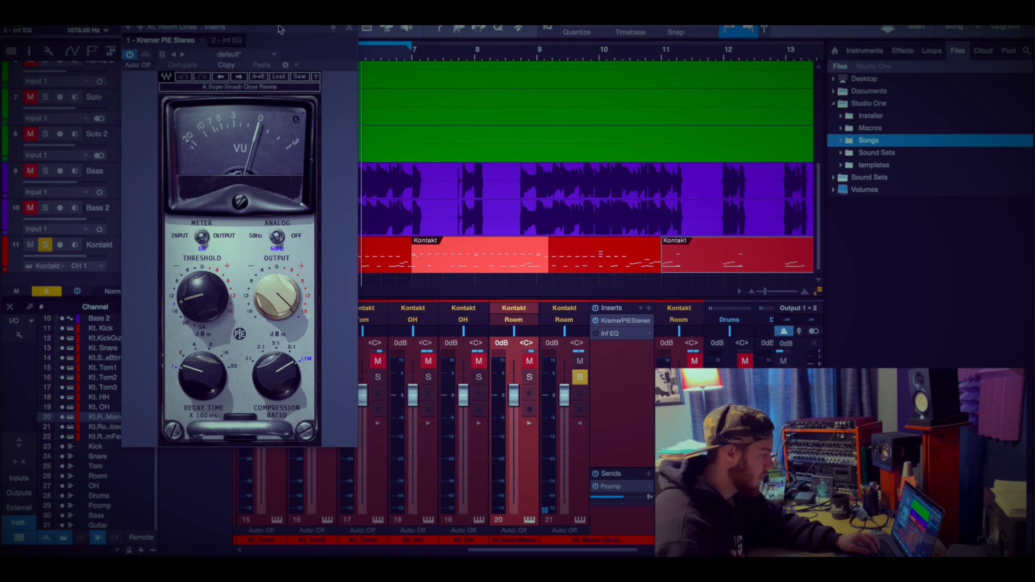
{"action": "left_click_drag", "start_coordinate": [280, 29], "coordinate": [265, 69]}
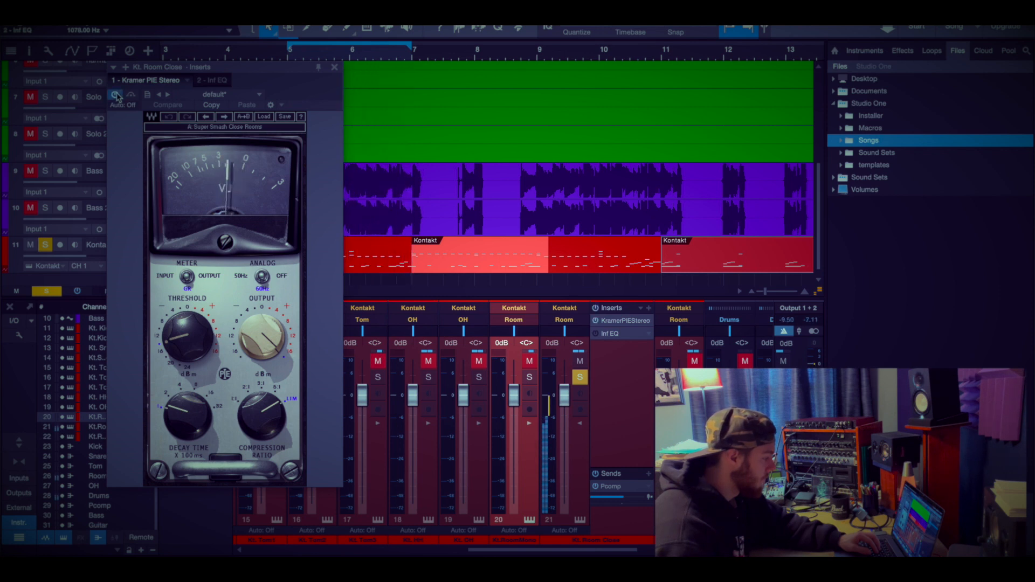
{"action": "left_click", "coordinate": [335, 69]}
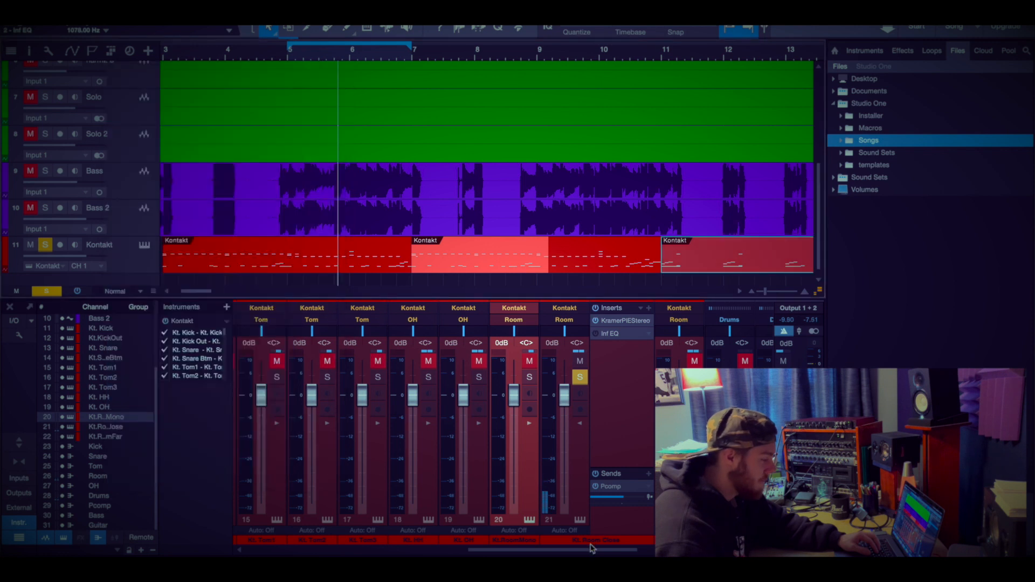
Enable Infinity EQ on Kt. Room Close, review its high-pass and high-shelf bands, and close the plug-in
{"action": "left_click_drag", "start_coordinate": [593, 551], "coordinate": [607, 551]}
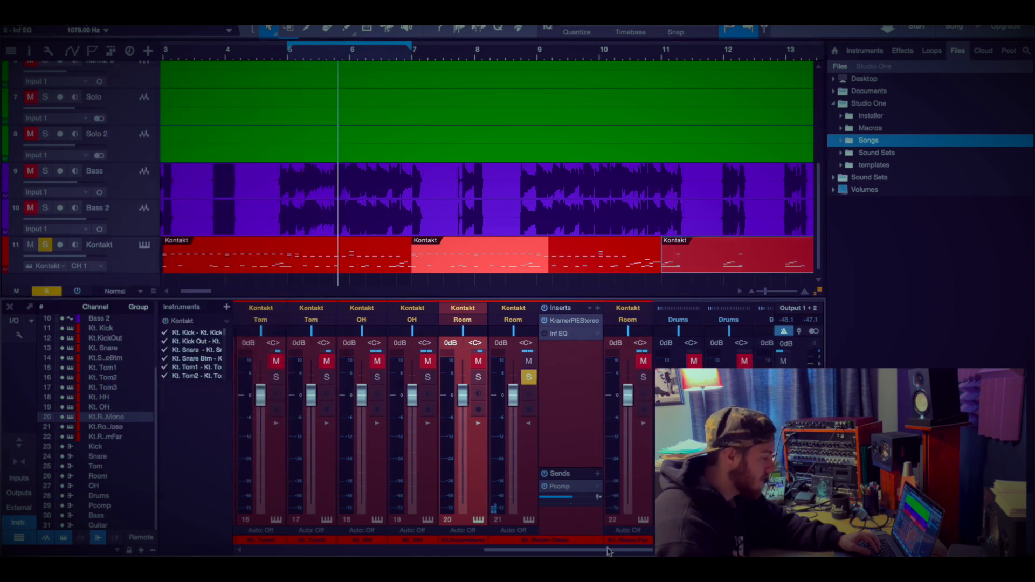
{"action": "left_click", "coordinate": [561, 334]}
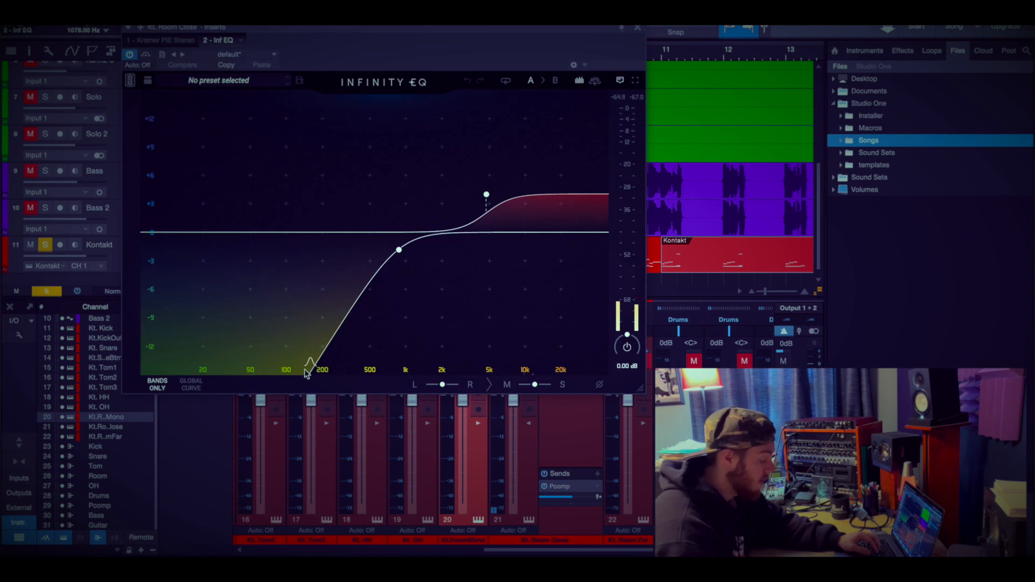
{"action": "left_click", "coordinate": [398, 249]}
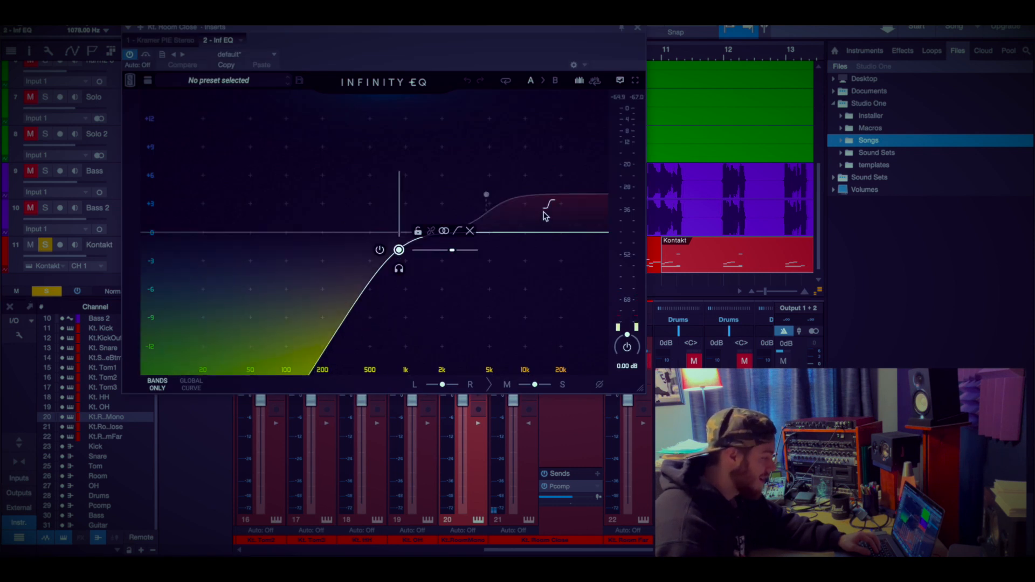
{"action": "left_click", "coordinate": [545, 217]}
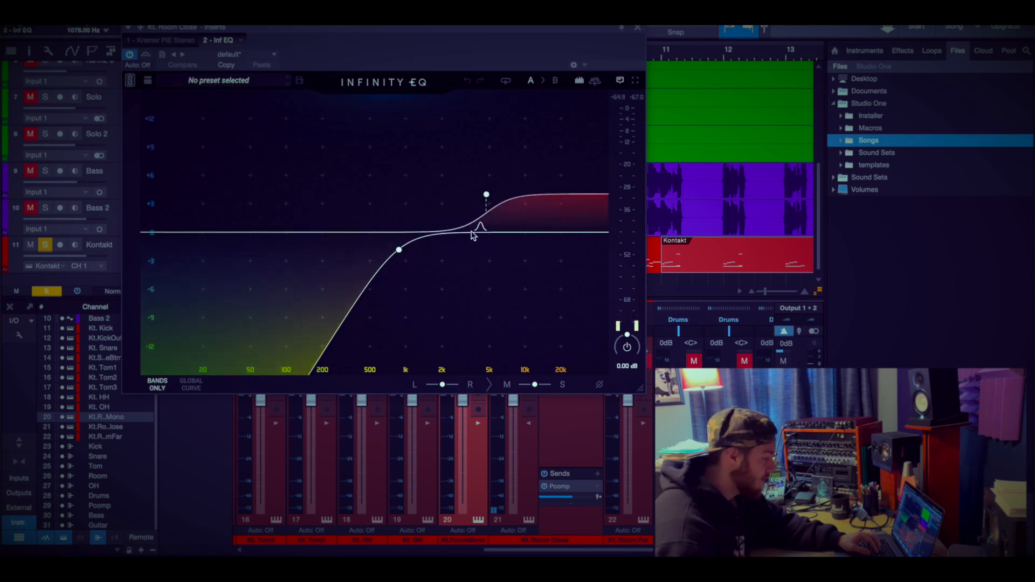
{"action": "left_click", "coordinate": [637, 30]}
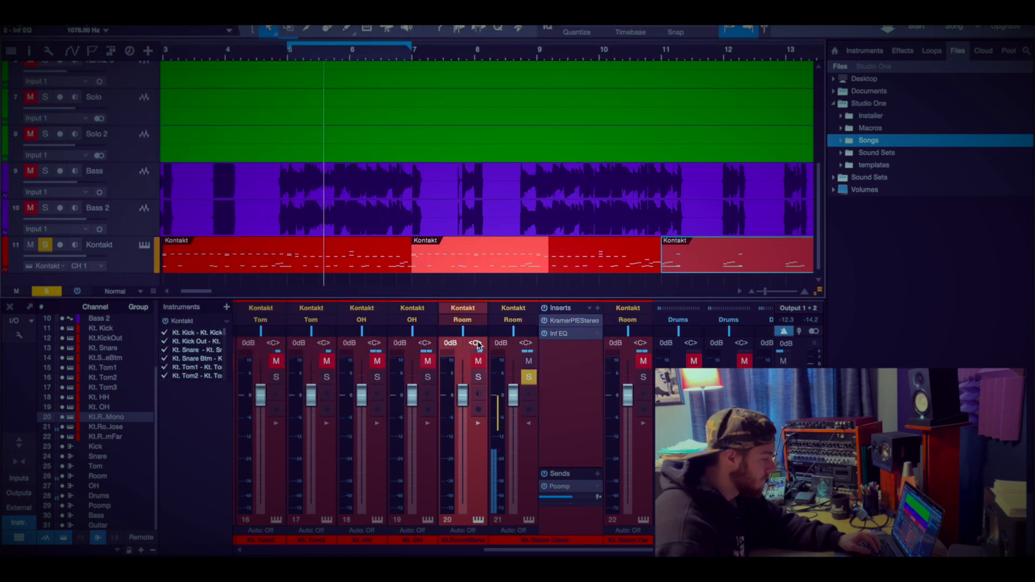
On Kt. Room Close's Infinity EQ, set the high-pass to about 317 Hz and the high shelf to +2.40 dB at 4.48 kHz
{"action": "left_click", "coordinate": [529, 423]}
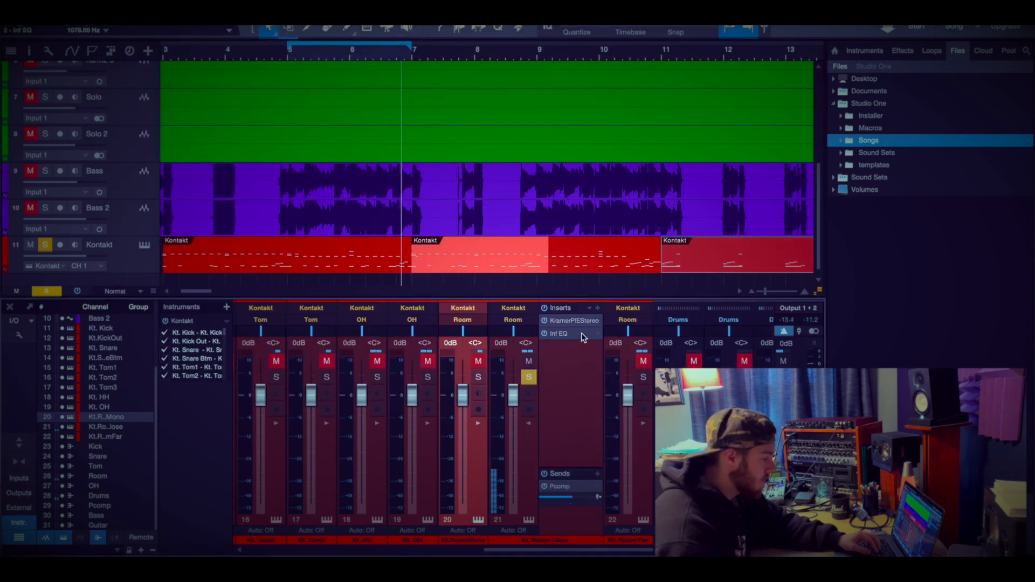
{"action": "left_click", "coordinate": [560, 334]}
{"action": "left_click", "coordinate": [398, 250]}
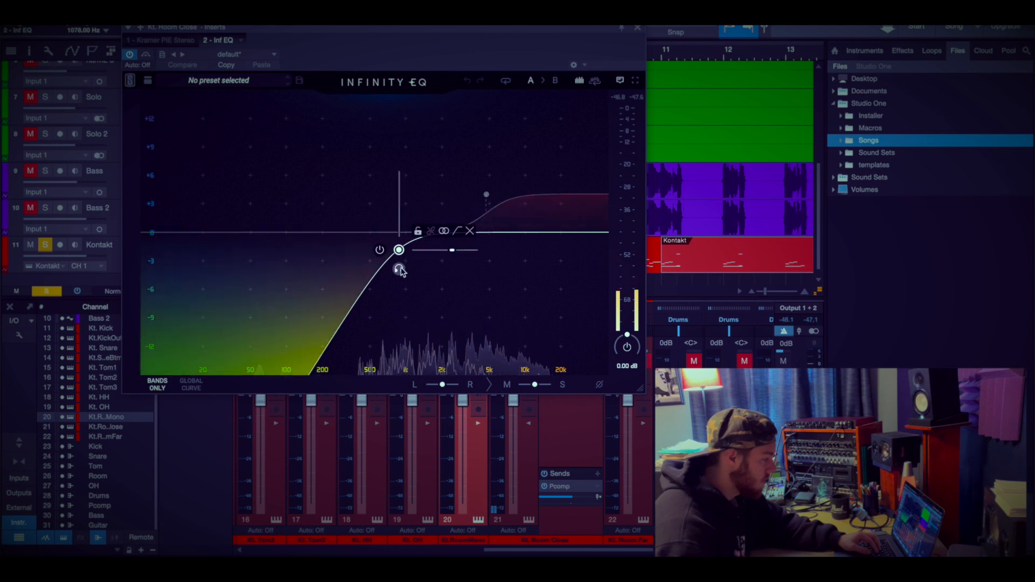
{"action": "left_click_drag", "start_coordinate": [400, 270], "coordinate": [346, 270]}
{"action": "left_click", "coordinate": [487, 195]}
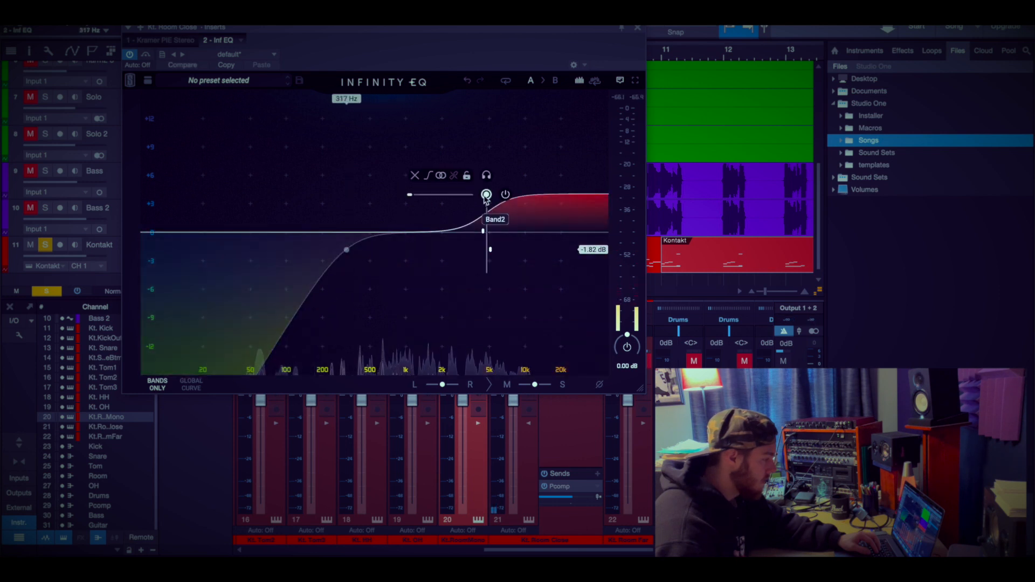
{"action": "left_click_drag", "start_coordinate": [486, 196], "coordinate": [486, 212]}
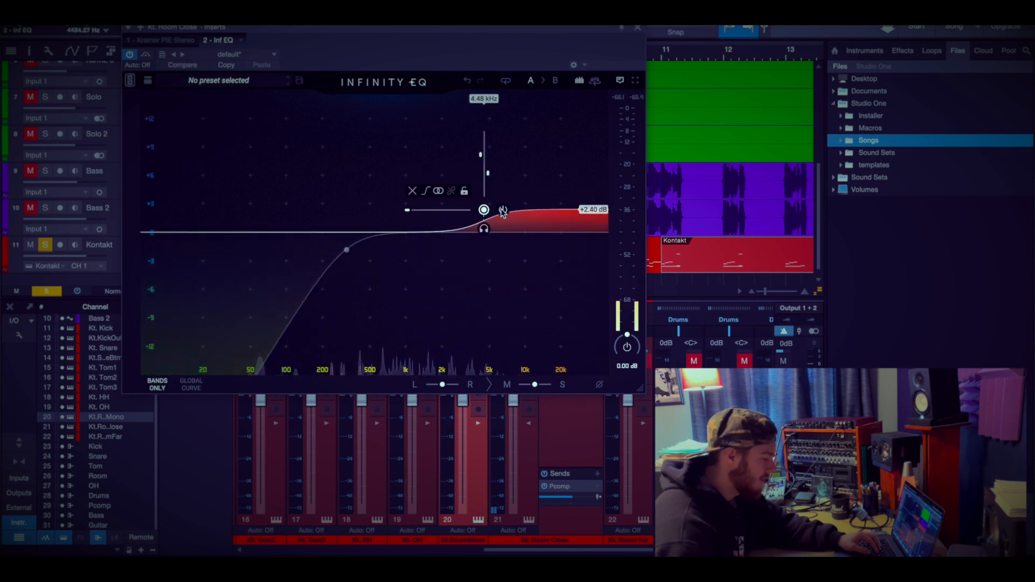
{"action": "left_click", "coordinate": [638, 28]}
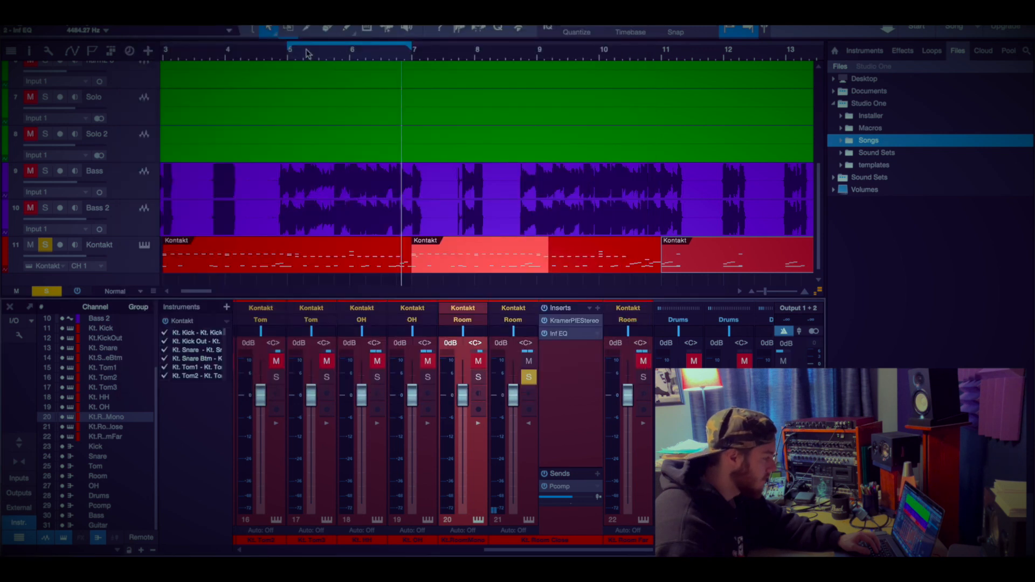
Refine Kt. Room Close's EQ during playback, lowering the high-pass to about 272 Hz and the high shelf to 4.38 kHz
{"action": "double_click", "coordinate": [575, 333]}
{"action": "left_click", "coordinate": [347, 269]}
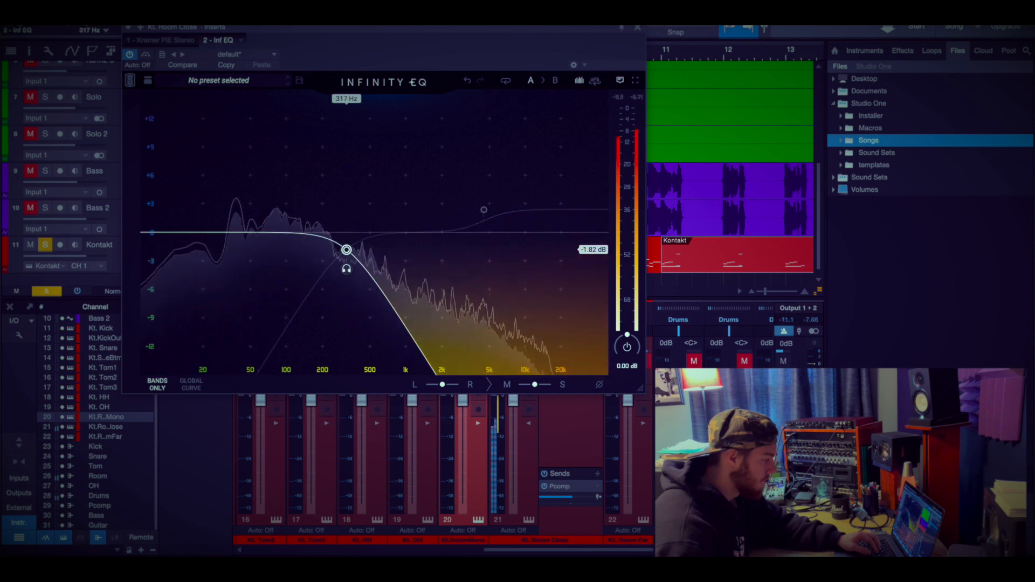
{"action": "left_click_drag", "start_coordinate": [346, 269], "coordinate": [338, 269]}
{"action": "mouse_move", "coordinate": [484, 211]}
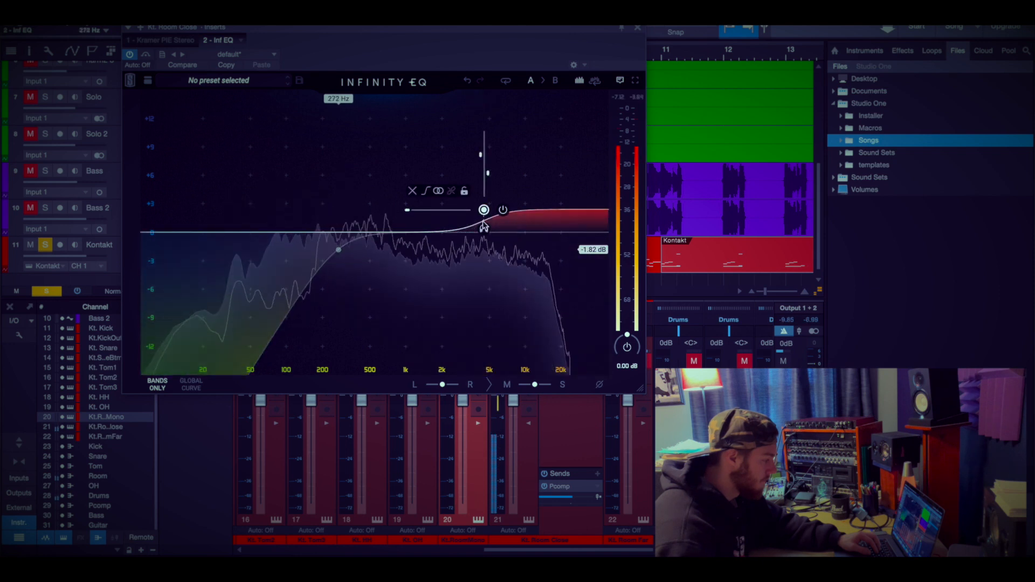
{"action": "left_click_drag", "start_coordinate": [484, 227], "coordinate": [483, 227]}
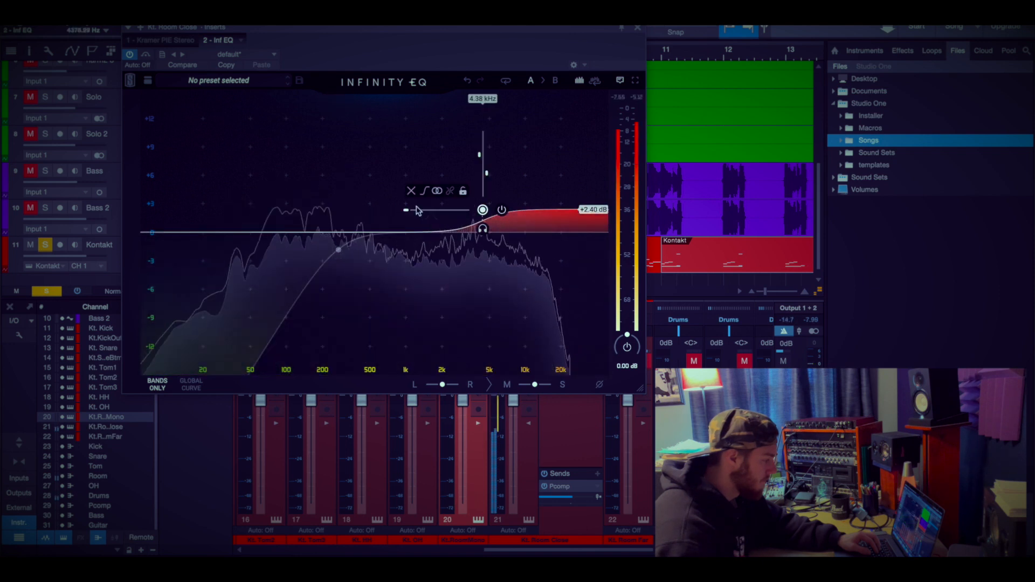
Add an EQ band on Kt. Room Close cutting about 2.01 dB at 1.33 kHz, and close the plug-in
{"action": "double_click", "coordinate": [393, 177]}
{"action": "left_click_drag", "start_coordinate": [393, 177], "coordinate": [421, 252]}
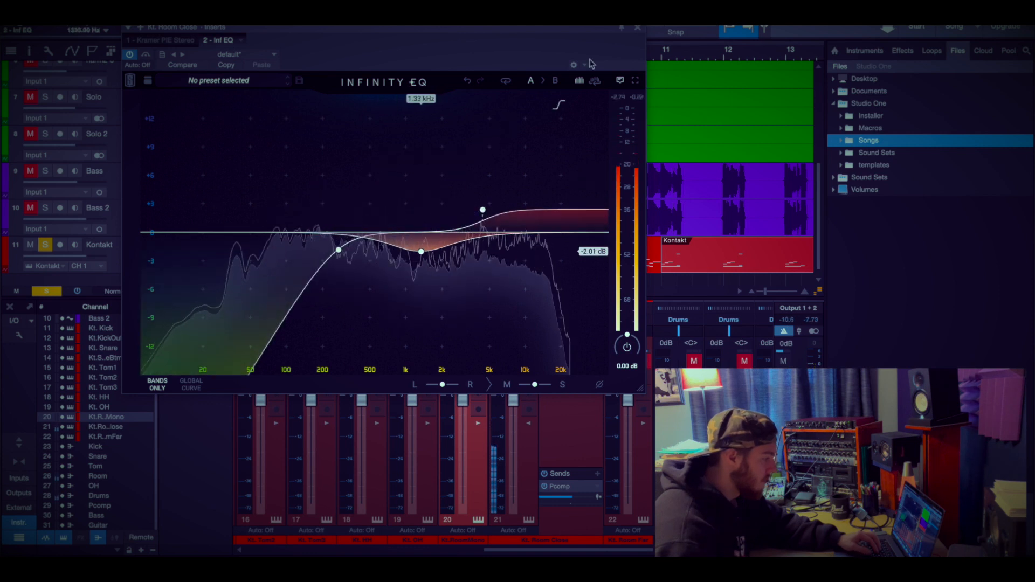
{"action": "mouse_move", "coordinate": [490, 215]}
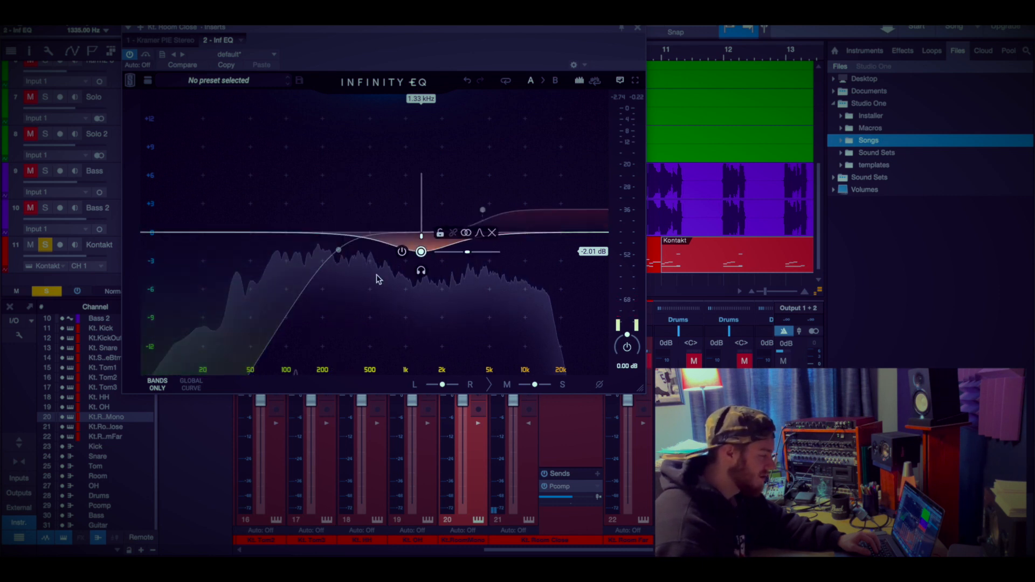
{"action": "left_click", "coordinate": [637, 27]}
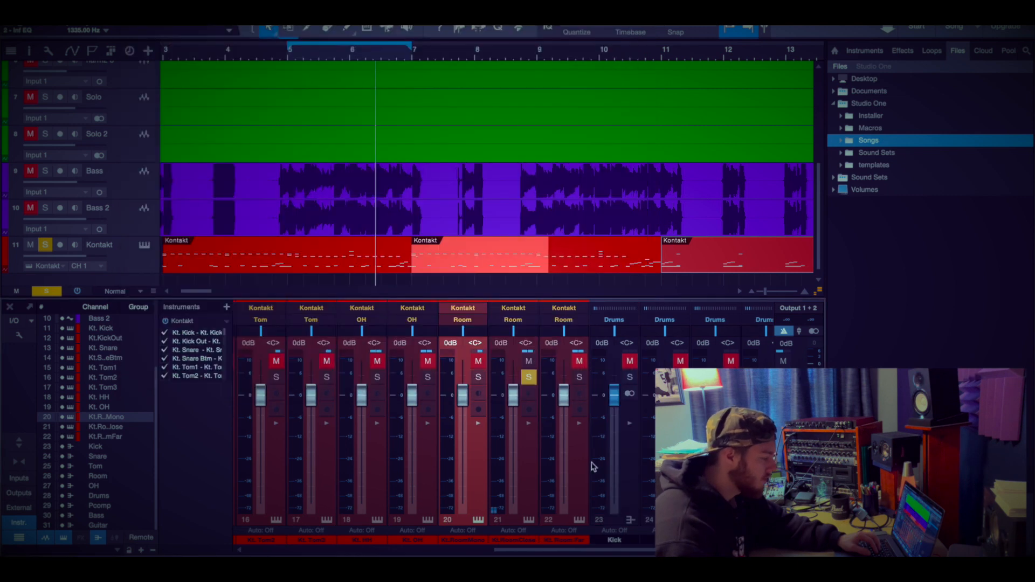
Select Kt. Room Far, switch the solo to it from Kt. Room Close, and start playback
{"action": "left_click", "coordinate": [569, 460]}
{"action": "left_click", "coordinate": [530, 379]}
{"action": "left_click", "coordinate": [580, 378]}
{"action": "key", "text": "space"}
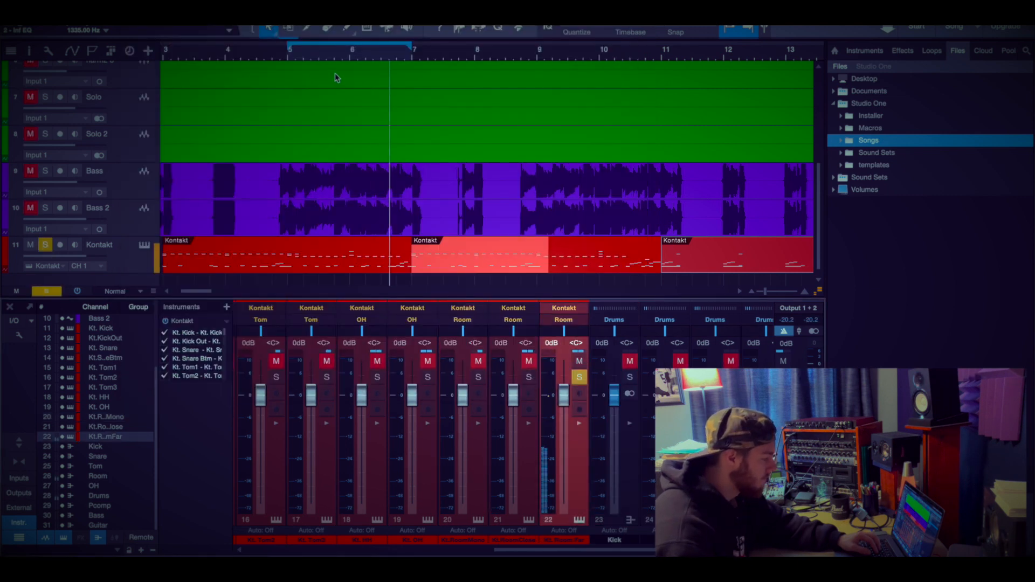
Review the CLA-76 Stereo compressor on Kt. Room Far, close it, and collapse the channel's inserts
{"action": "left_click", "coordinate": [579, 422]}
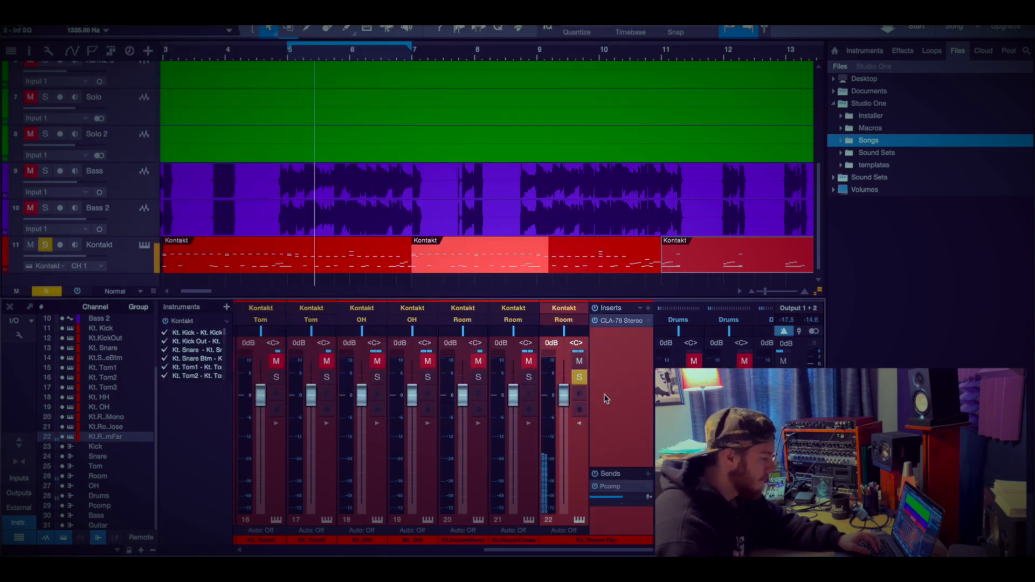
{"action": "left_click", "coordinate": [624, 321]}
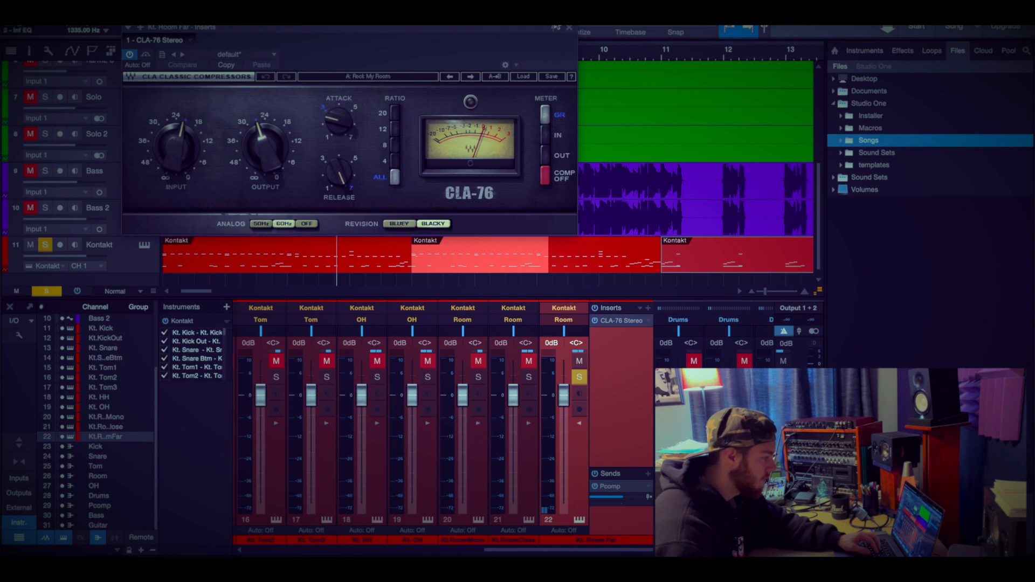
{"action": "left_click", "coordinate": [569, 28]}
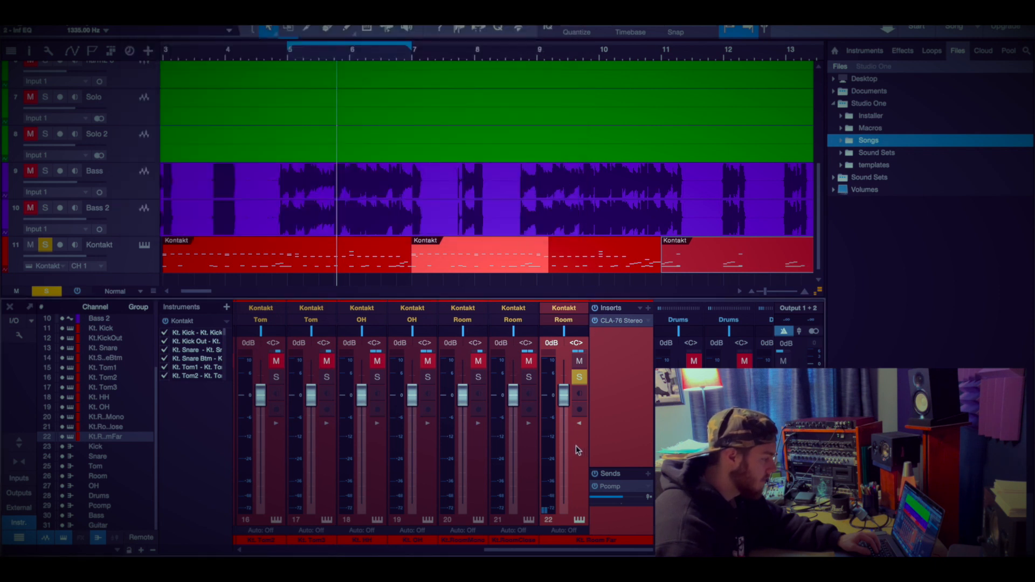
{"action": "left_click", "coordinate": [581, 424]}
Audition the mono, close and far room channels soloed together from bar 5, stop playback, and clear their solos
{"action": "left_click", "coordinate": [528, 376]}
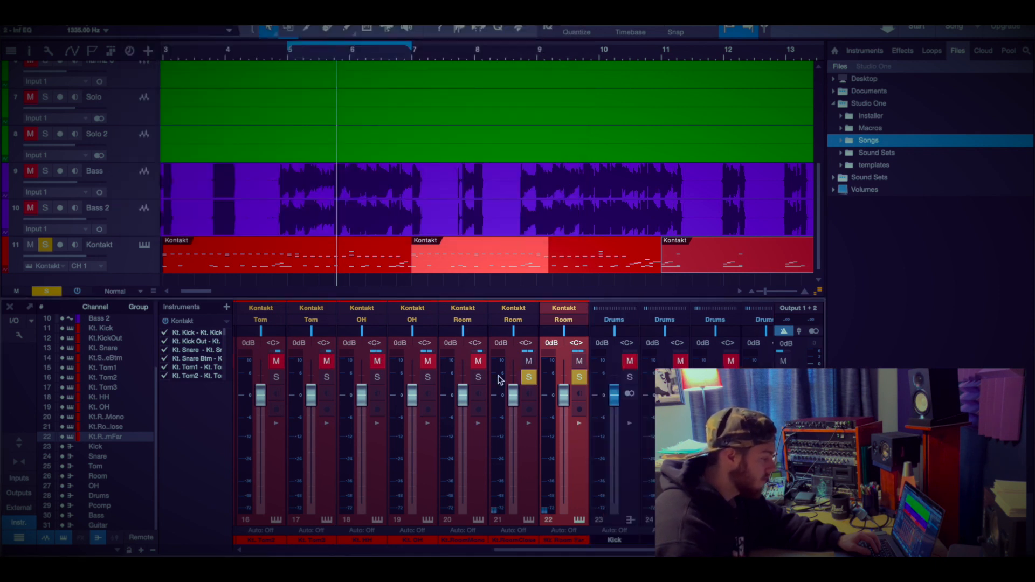
{"action": "left_click", "coordinate": [303, 57]}
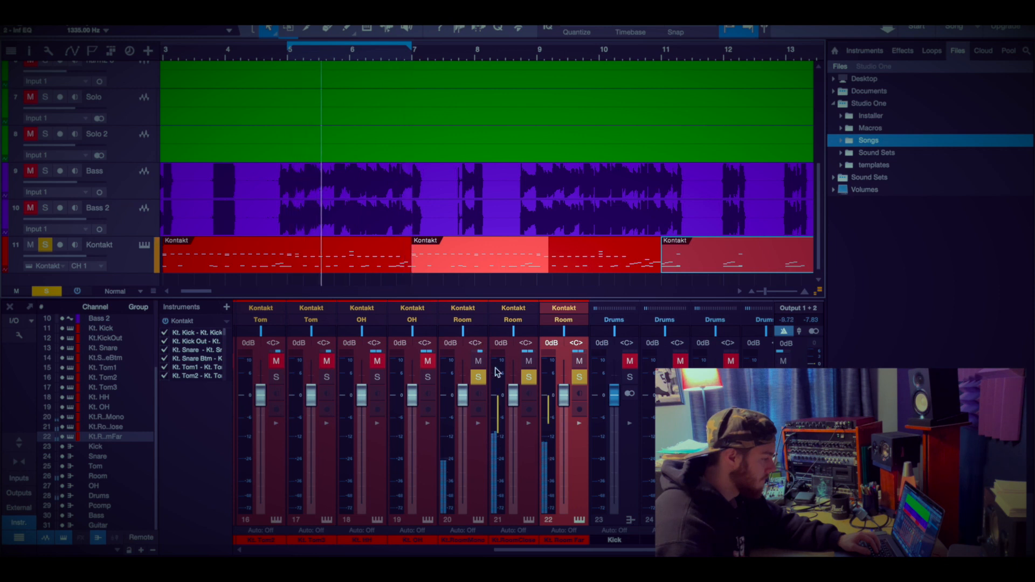
{"action": "key", "text": "space"}
{"action": "left_click_drag", "start_coordinate": [478, 377], "coordinate": [578, 377]}
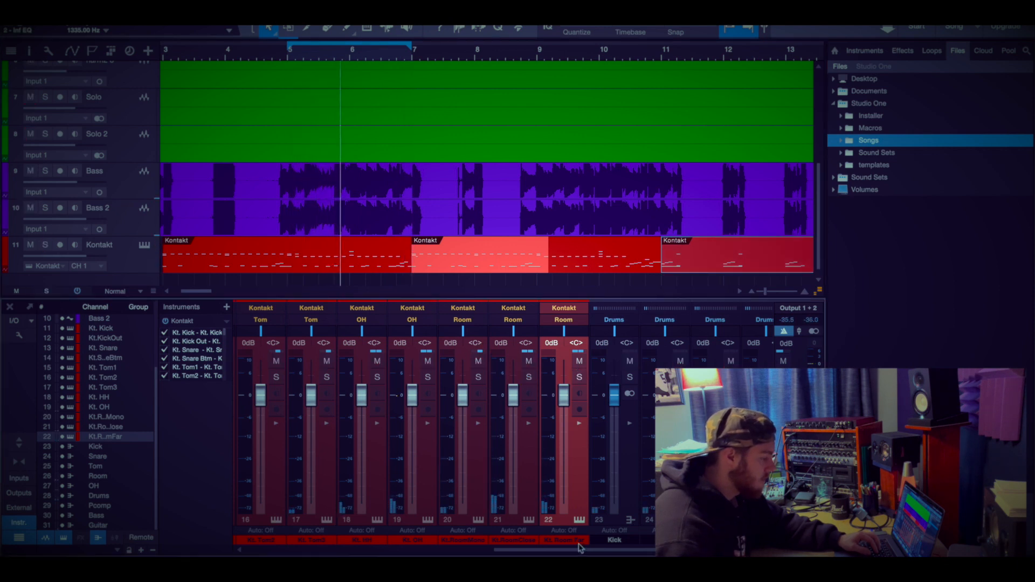
Solo the Kick bus and start playback to hear it alone
{"action": "left_click_drag", "start_coordinate": [592, 553], "coordinate": [634, 553]}
{"action": "left_click", "coordinate": [507, 376]}
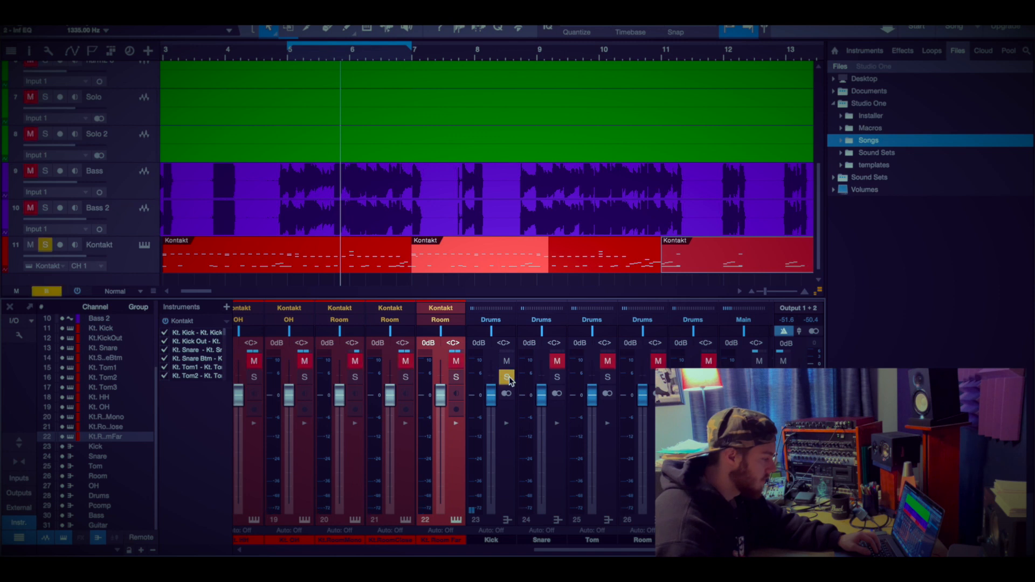
{"action": "key", "text": "space"}
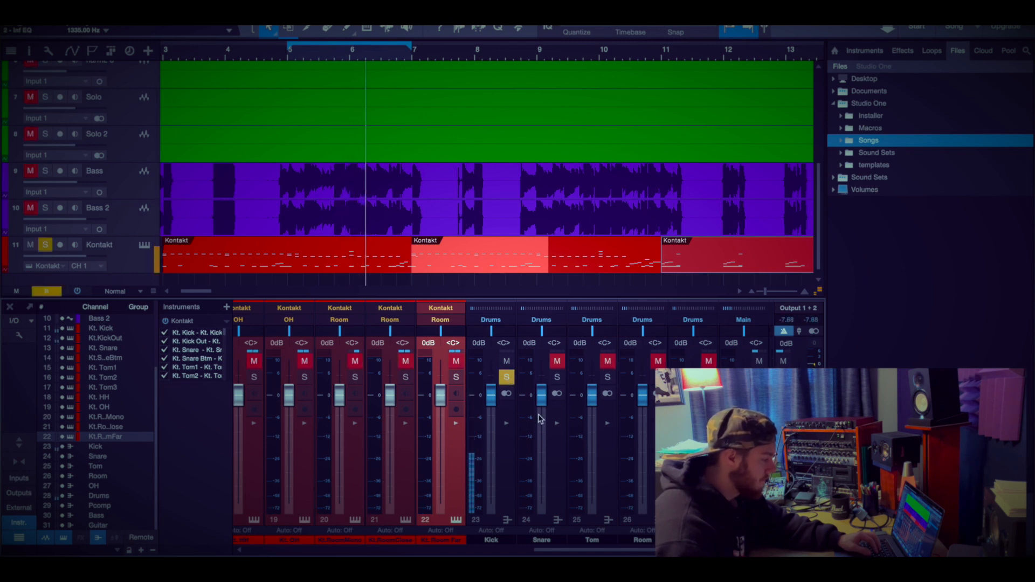
Return playback to bar 5, select the Kick bus, and expand its inserts and sends
{"action": "left_click_drag", "start_coordinate": [576, 552], "coordinate": [601, 553]}
{"action": "left_click", "coordinate": [296, 54]}
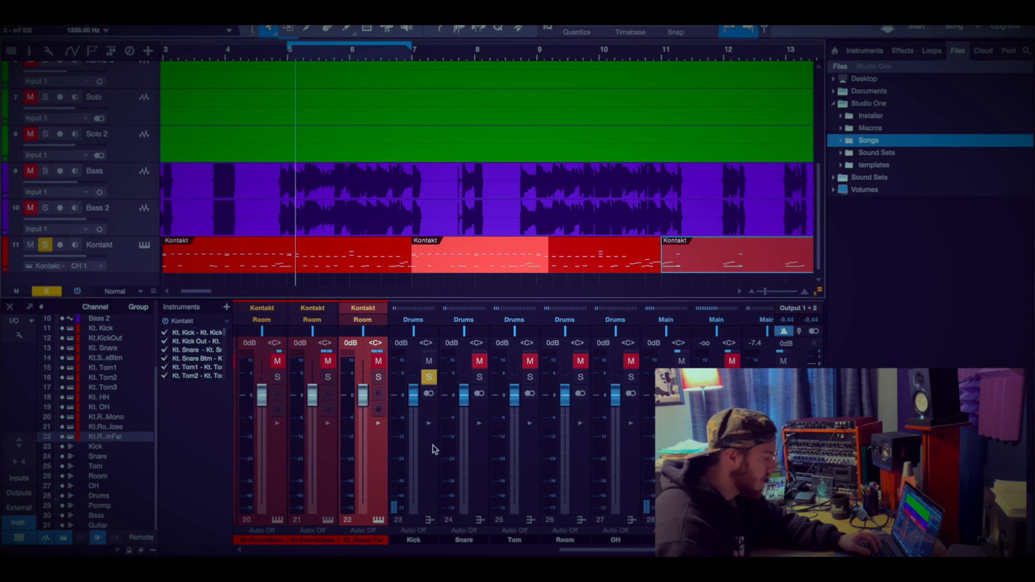
{"action": "left_click", "coordinate": [422, 448]}
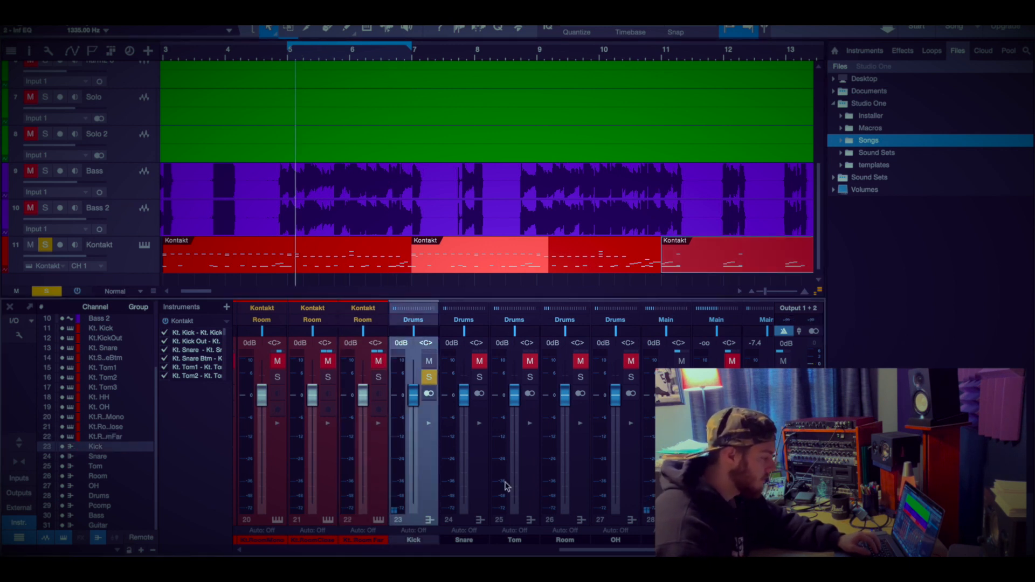
{"action": "left_click", "coordinate": [429, 422]}
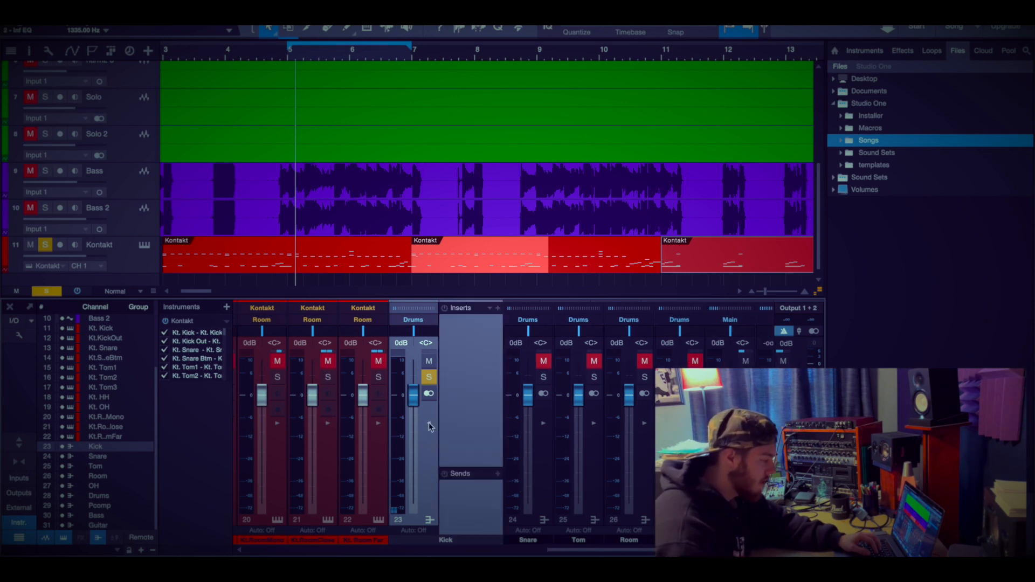
Collapse the Kick bus's inserts, then solo the Snare bus during playback and expand its inserts
{"action": "left_click", "coordinate": [428, 422]}
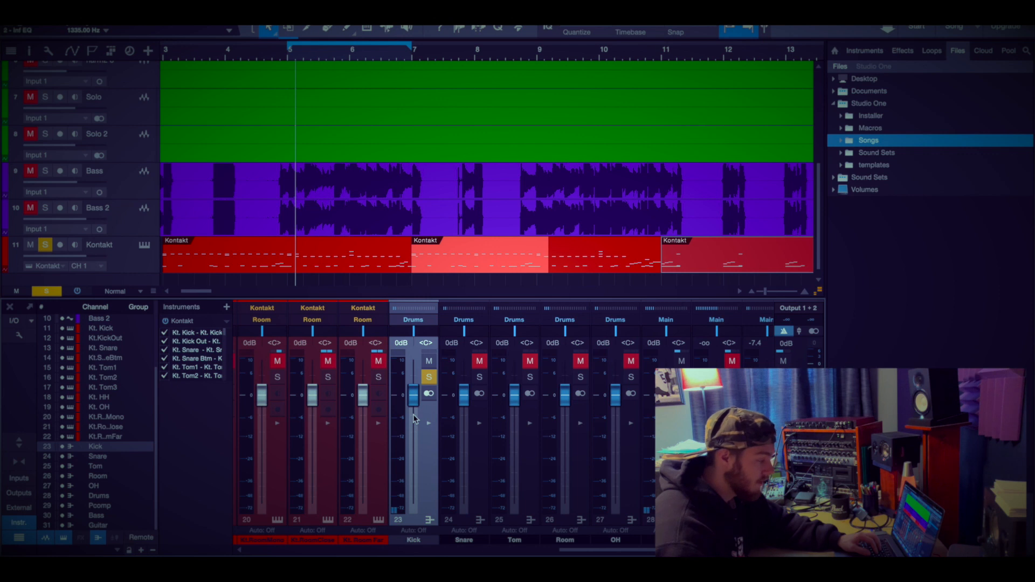
{"action": "left_click", "coordinate": [458, 385]}
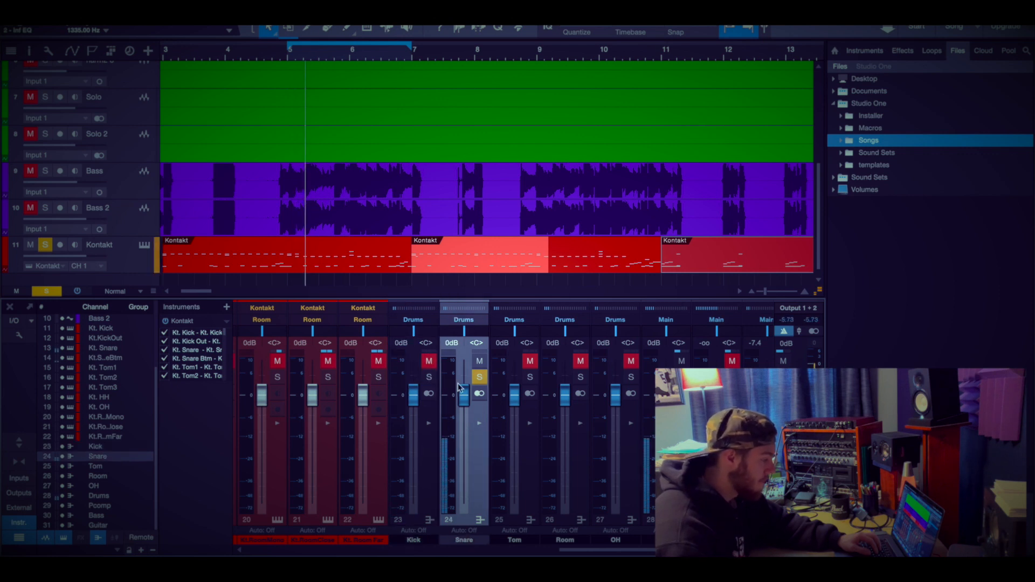
{"action": "left_click", "coordinate": [479, 423]}
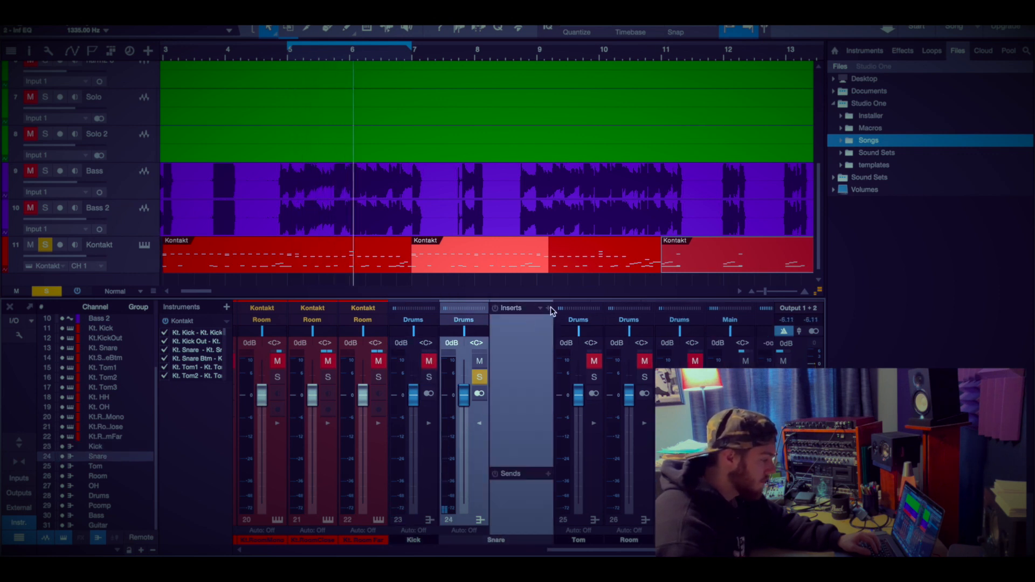
Insert Inf EQ on the Snare bus and add a high-pass filter at about 95.5 Hz
{"action": "left_click", "coordinate": [549, 308]}
{"action": "left_click", "coordinate": [587, 252]}
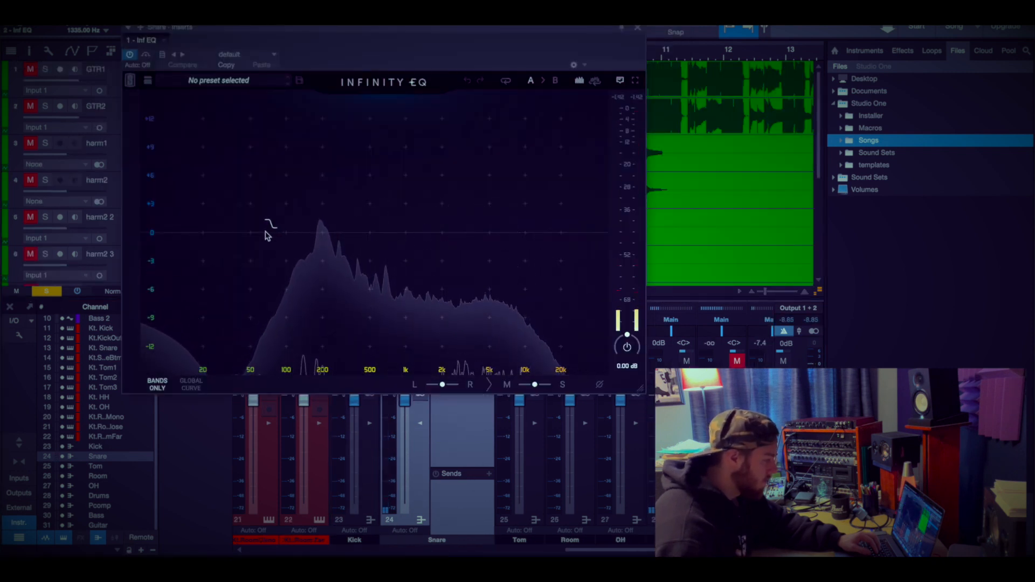
{"action": "left_click", "coordinate": [259, 241]}
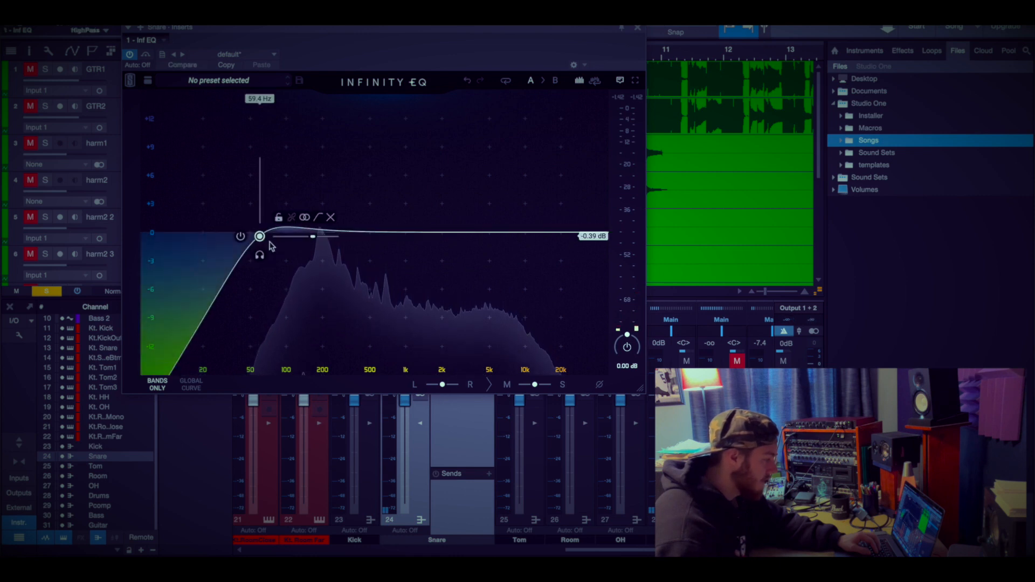
{"action": "left_click_drag", "start_coordinate": [260, 245], "coordinate": [284, 276]}
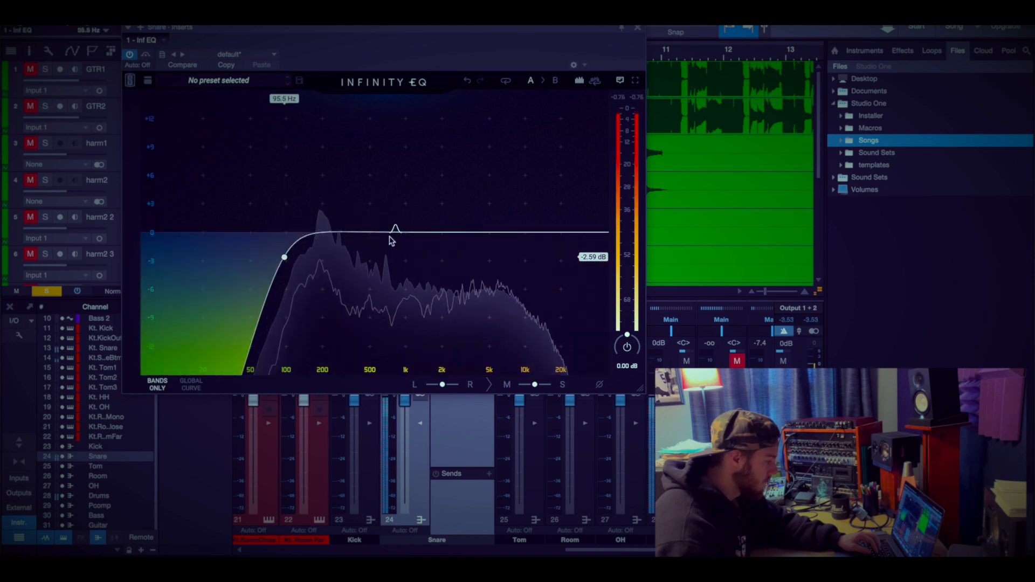
Add narrow Inf EQ cuts of about 1.9 dB at 177 Hz and 3.2 dB at 275 Hz to the snare, and close the EQ
{"action": "left_click_drag", "start_coordinate": [393, 232], "coordinate": [317, 163]}
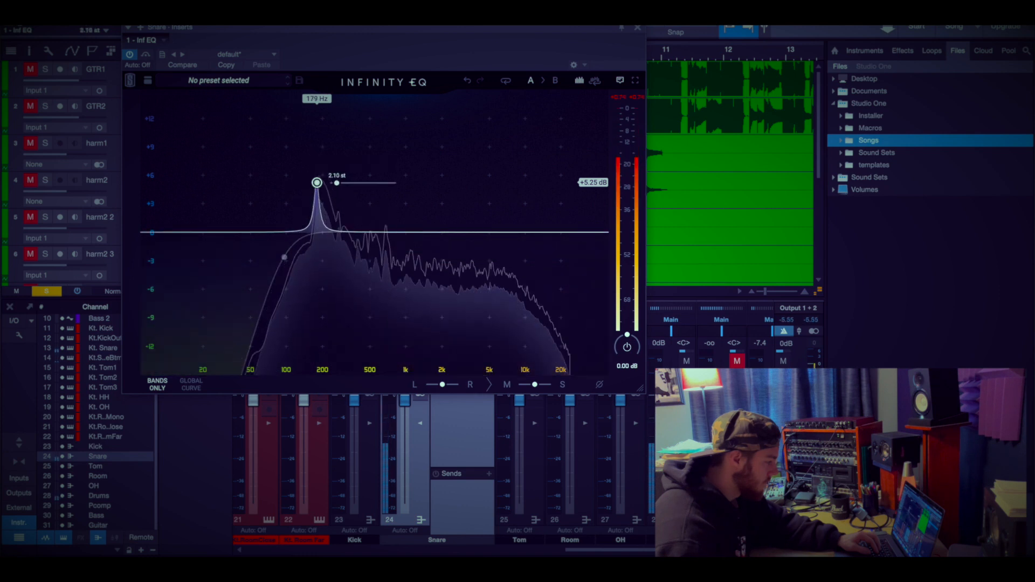
{"action": "left_click", "coordinate": [317, 163]}
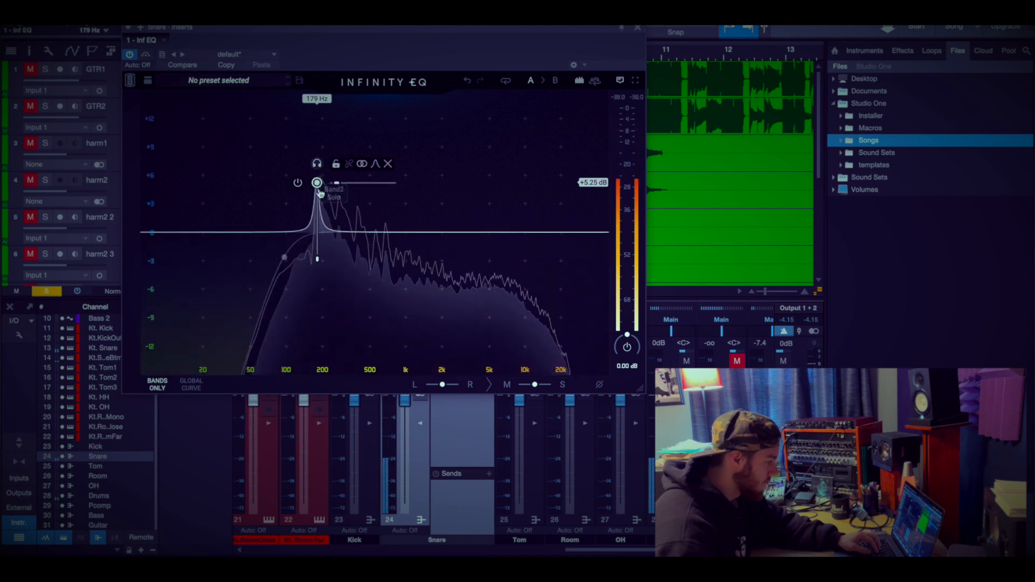
{"action": "left_click_drag", "start_coordinate": [318, 189], "coordinate": [316, 248]}
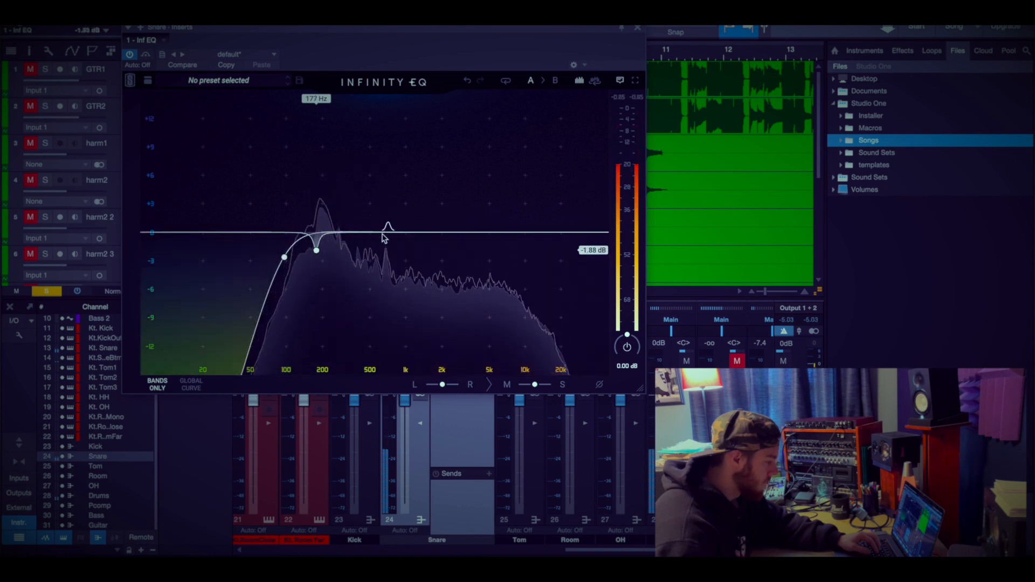
{"action": "left_click_drag", "start_coordinate": [383, 235], "coordinate": [339, 263]}
{"action": "left_click", "coordinate": [339, 167]}
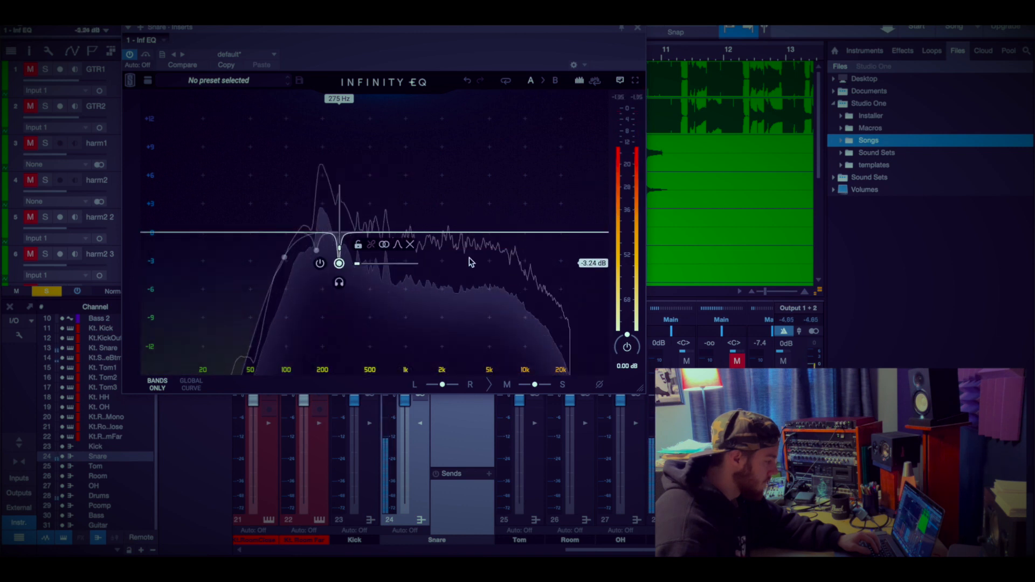
{"action": "left_click", "coordinate": [637, 27]}
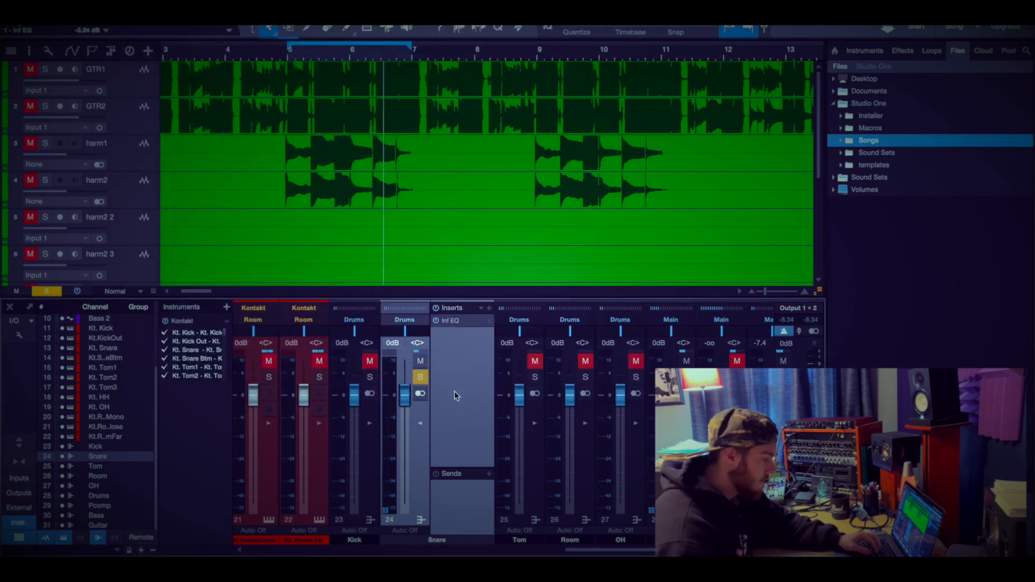
Insert the Waves SSLGChannel Stereo after Inf EQ on the Snare bus and start playback
{"action": "left_click", "coordinate": [490, 309]}
{"action": "left_click", "coordinate": [506, 241]}
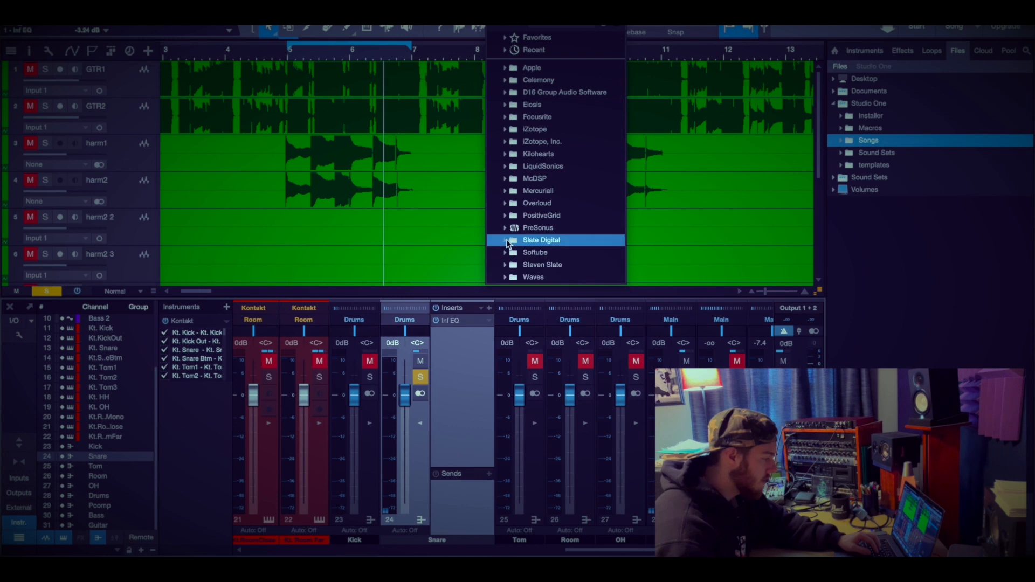
{"action": "left_click", "coordinate": [504, 278]}
{"action": "scroll", "coordinate": [530, 269], "scroll_direction": "down", "scroll_amount": 20}
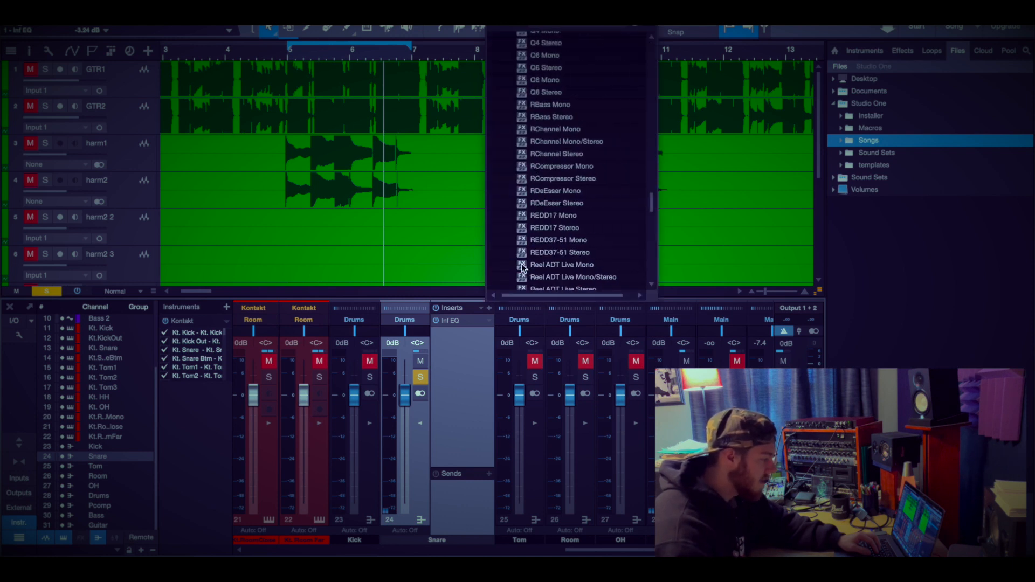
{"action": "scroll", "coordinate": [548, 144], "scroll_direction": "up", "scroll_amount": 6}
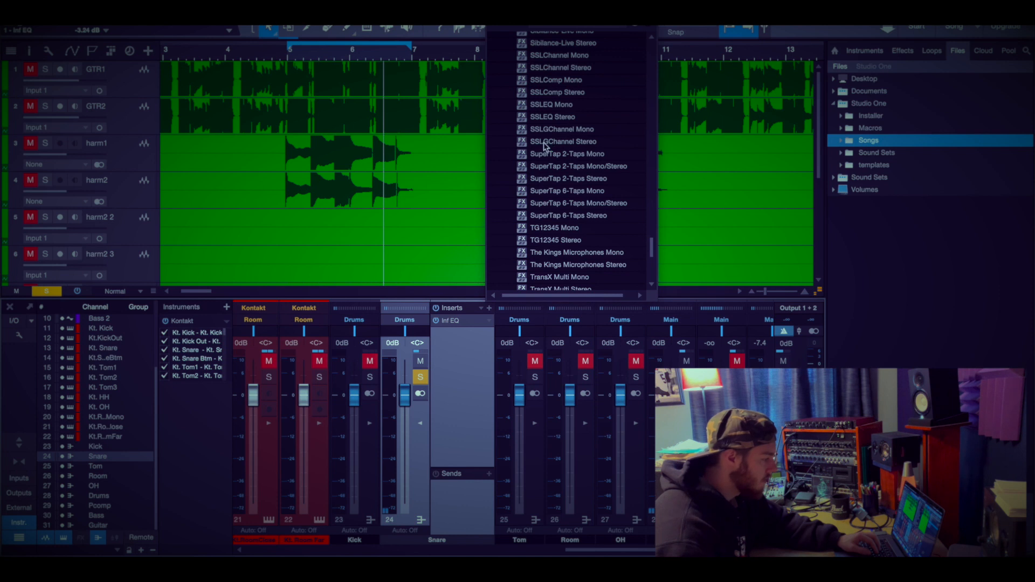
{"action": "left_click", "coordinate": [543, 143]}
{"action": "left_click_drag", "start_coordinate": [306, 57], "coordinate": [318, 68]}
{"action": "key", "text": "space"}
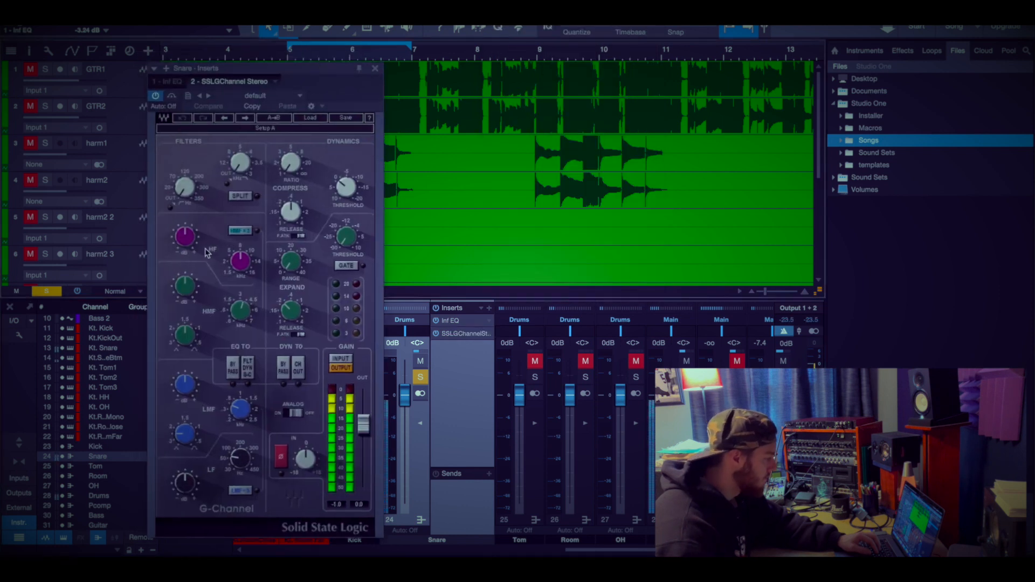
Boost the snare's HF band by about 1.5 dB and its HMF band by about 1.8 dB at 2.53 kHz
{"action": "mouse_move", "coordinate": [192, 242]}
{"action": "left_mouse_down"}
{"action": "mouse_move", "coordinate": [192, 232]}
{"action": "mouse_move", "coordinate": [186, 242]}
{"action": "left_mouse_up"}
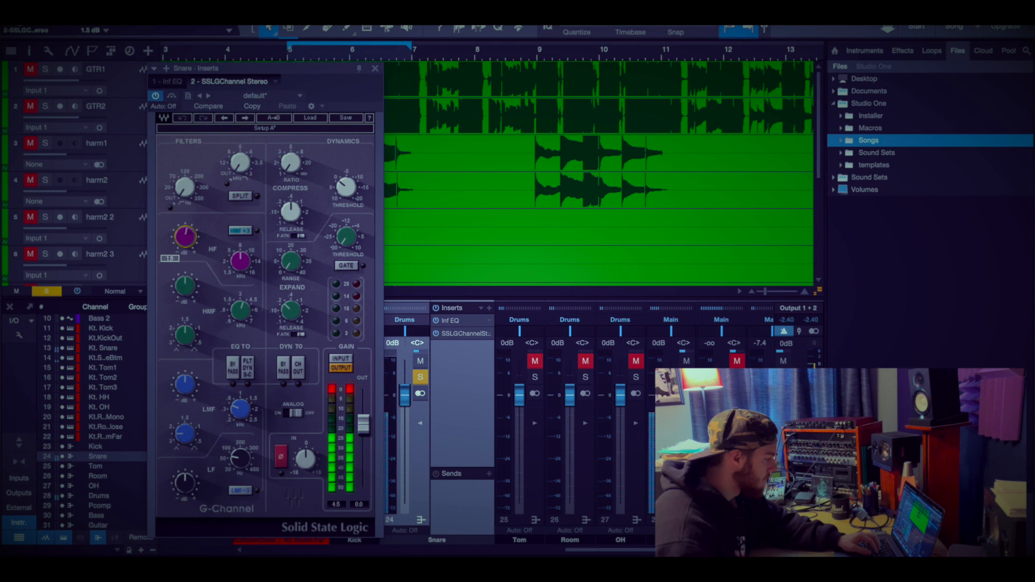
{"action": "left_click_drag", "start_coordinate": [190, 291], "coordinate": [190, 281]}
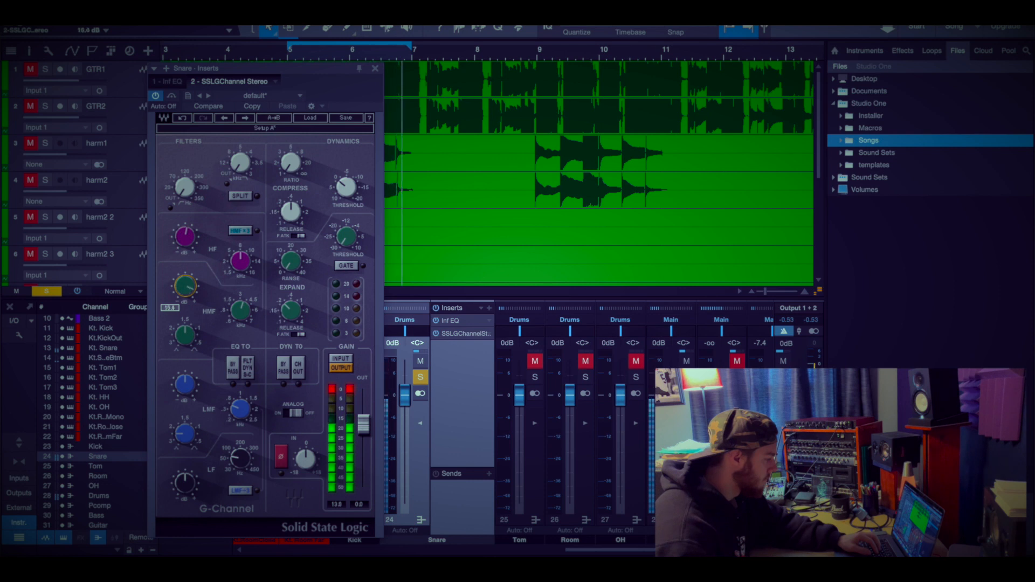
{"action": "left_click_drag", "start_coordinate": [240, 311], "coordinate": [240, 305]}
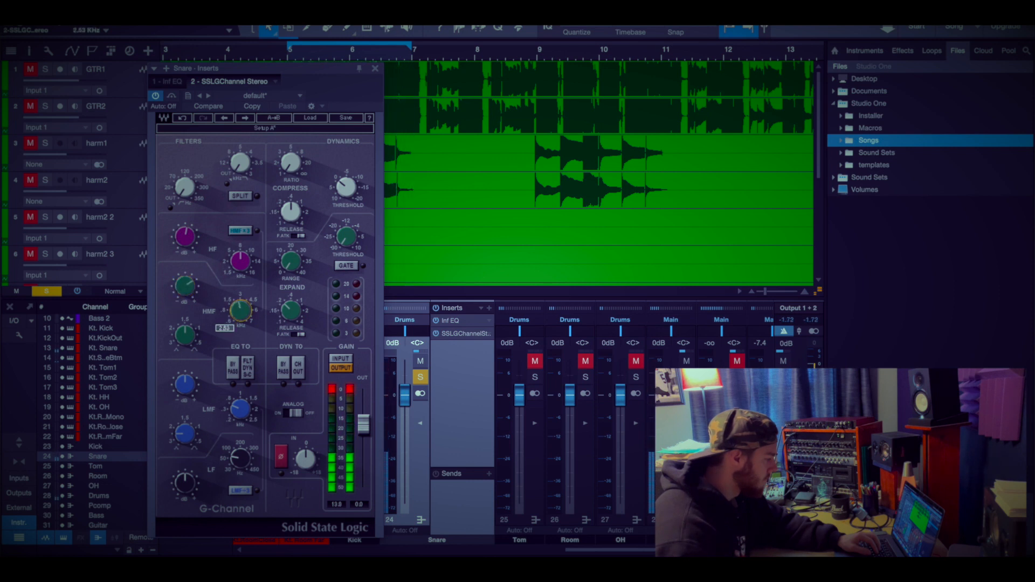
{"action": "left_click_drag", "start_coordinate": [183, 284], "coordinate": [183, 281]}
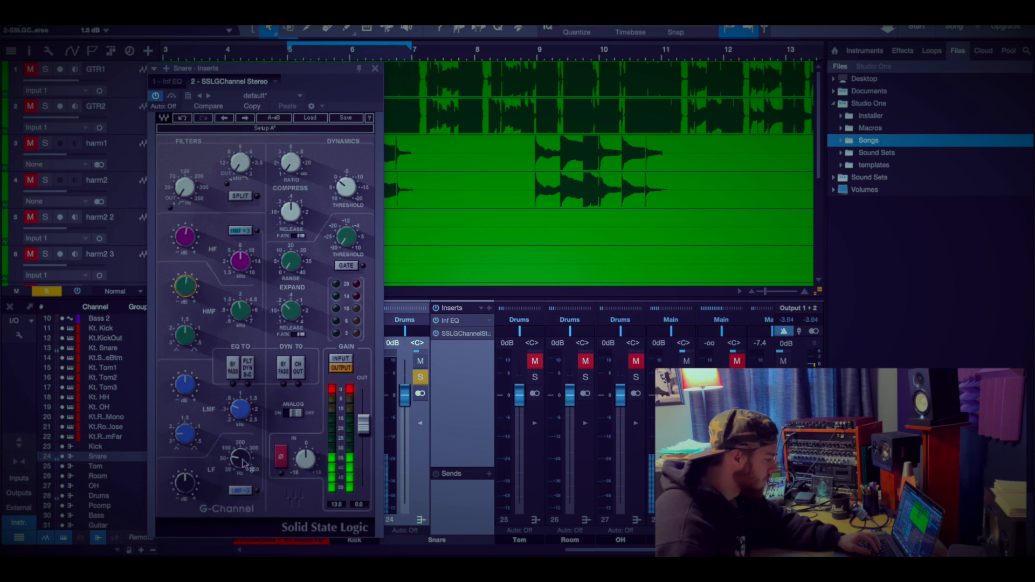
Set the snare's LF band to about 273 Hz with a boost of about 1.3 dB, and close the channel strip
{"action": "left_click_drag", "start_coordinate": [247, 465], "coordinate": [247, 450]}
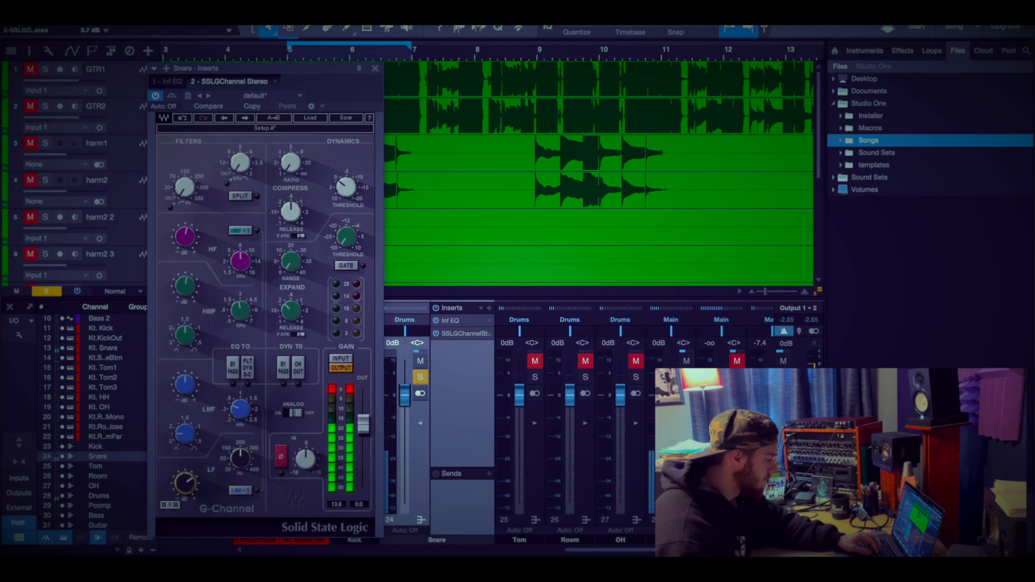
{"action": "left_click_drag", "start_coordinate": [247, 450], "coordinate": [247, 449]}
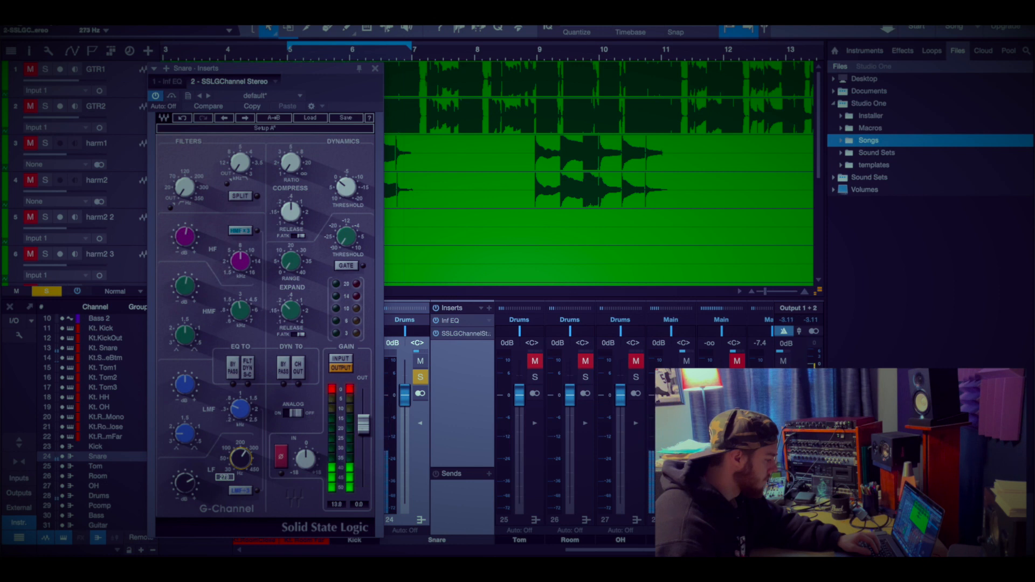
{"action": "left_click_drag", "start_coordinate": [184, 482], "coordinate": [184, 480]}
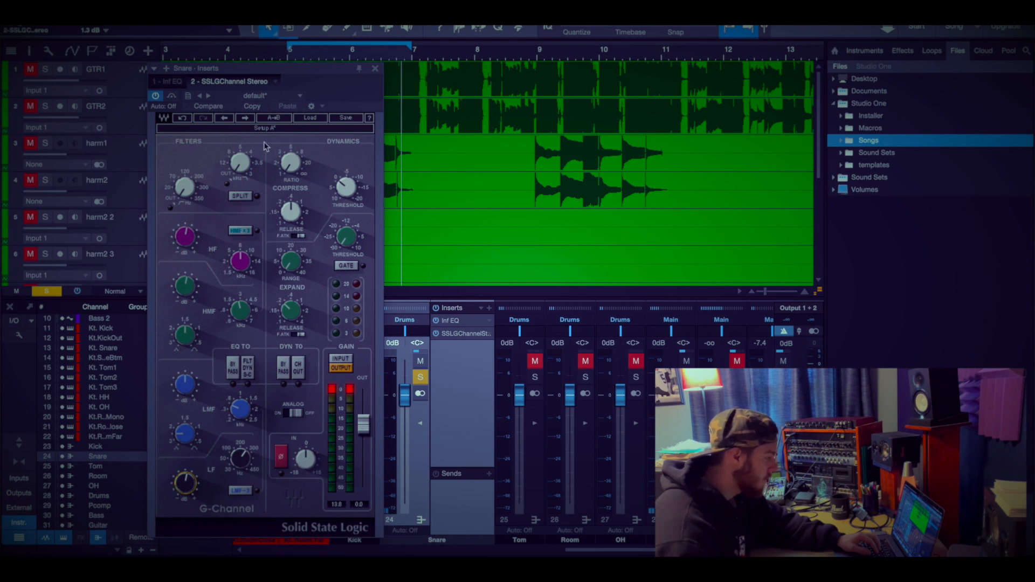
{"action": "left_click", "coordinate": [376, 69]}
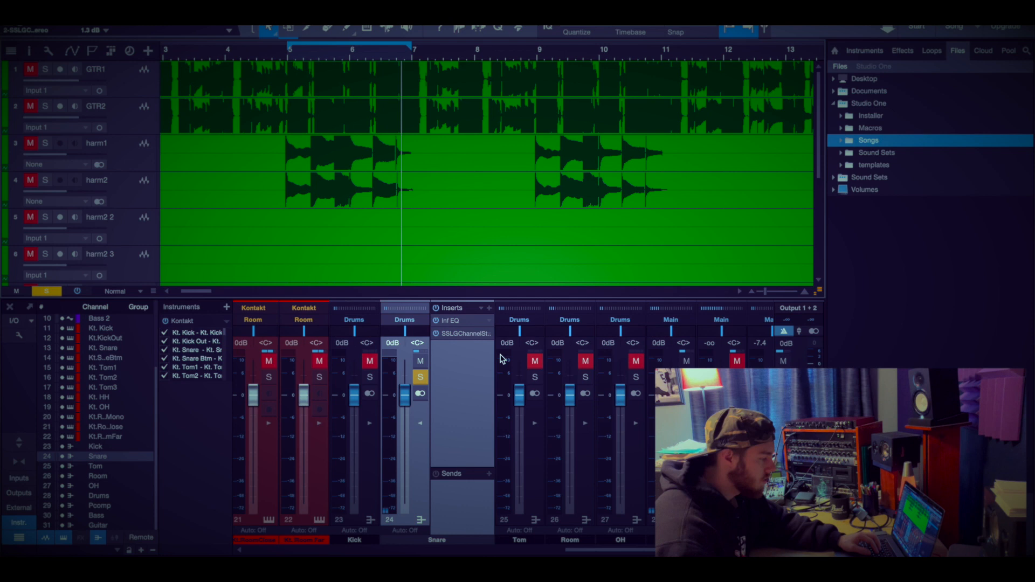
Collapse the Snare bus's inserts, switch the solo to the Tom bus, and loop the tom fill just before bar 11
{"action": "left_click", "coordinate": [421, 424]}
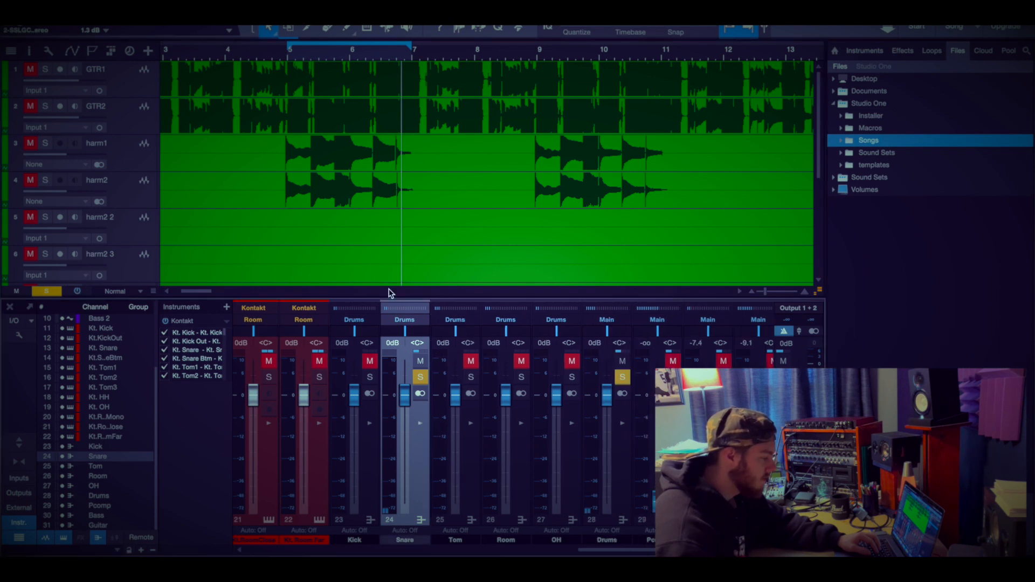
{"action": "left_click", "coordinate": [423, 378]}
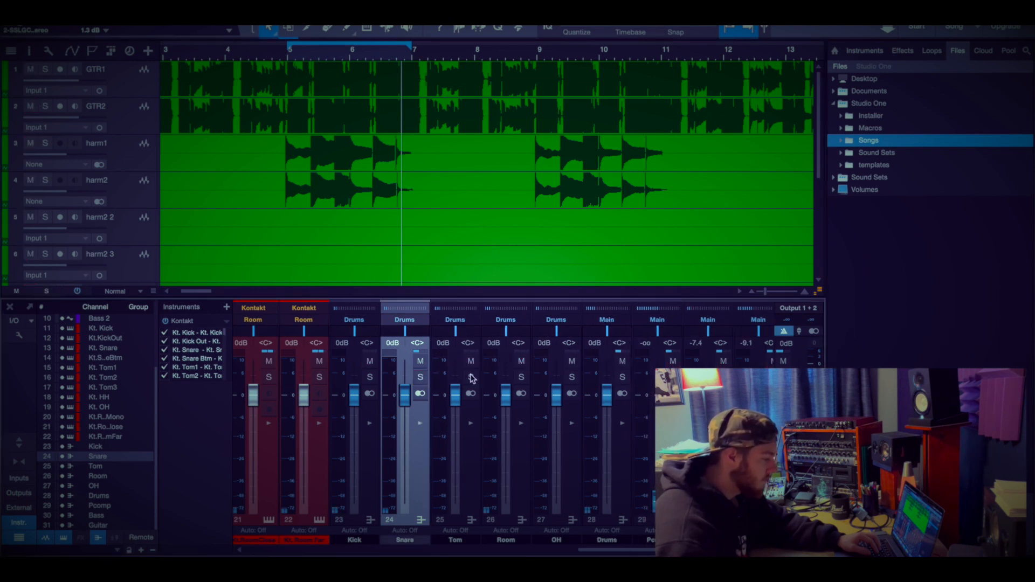
{"action": "left_click", "coordinate": [470, 377]}
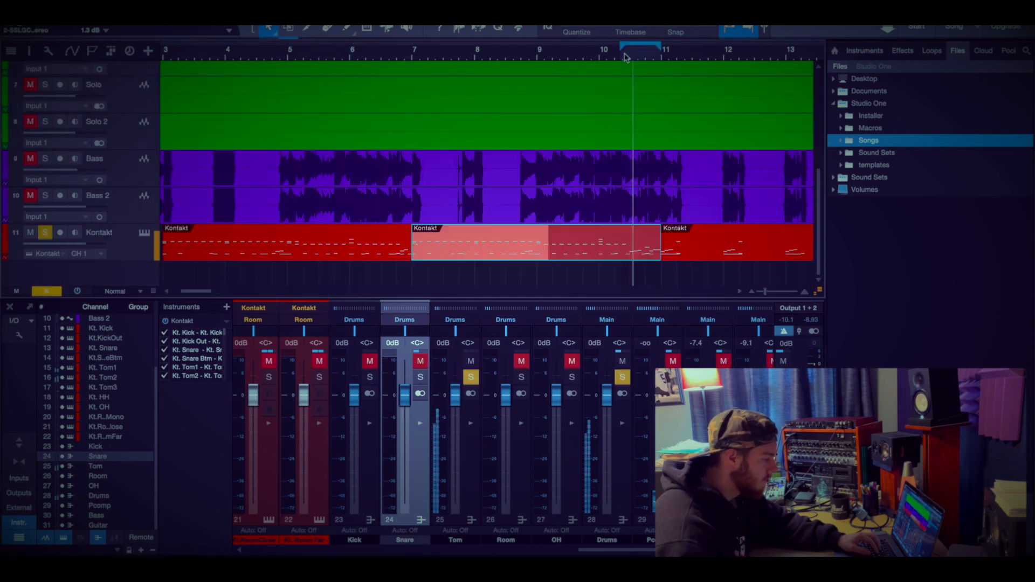
Expand the Tom bus's inserts and insert Slate Digital's Inf EQ on it
{"action": "left_click", "coordinate": [470, 423]}
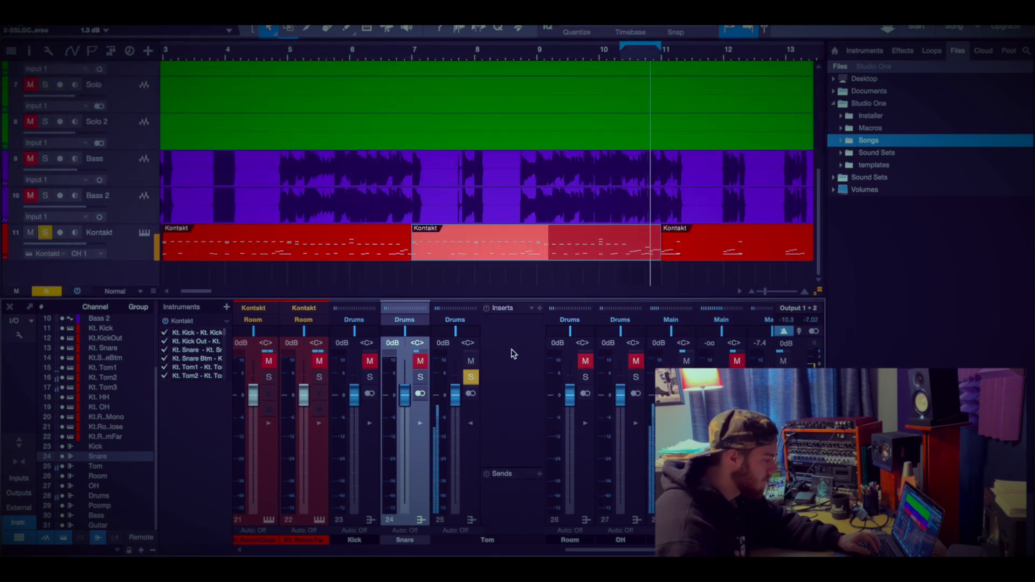
{"action": "left_click", "coordinate": [539, 308]}
{"action": "scroll", "coordinate": [595, 253], "scroll_direction": "down", "scroll_amount": 3}
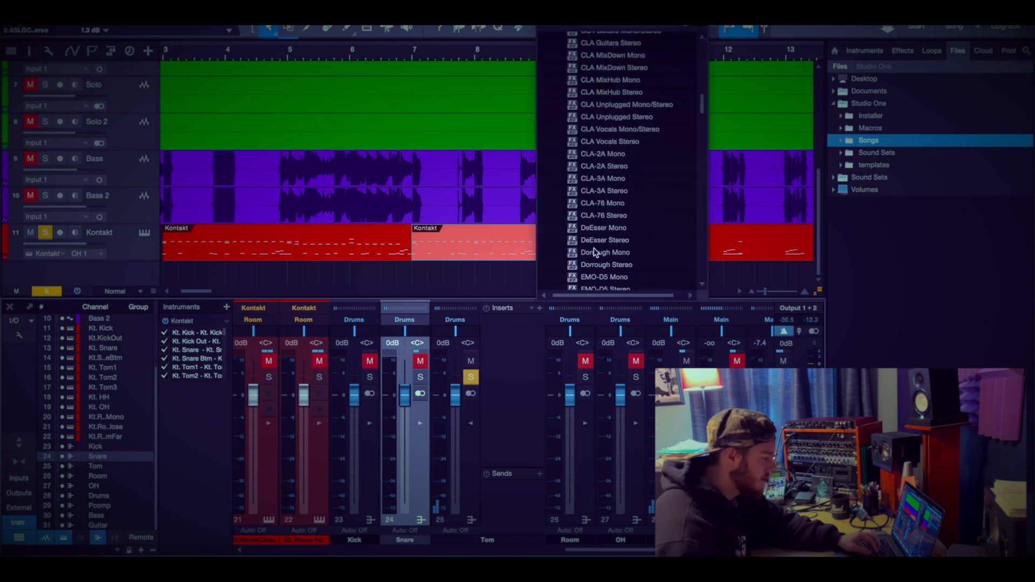
{"action": "scroll", "coordinate": [595, 253], "scroll_direction": "up", "scroll_amount": 10}
{"action": "left_click", "coordinate": [558, 277]}
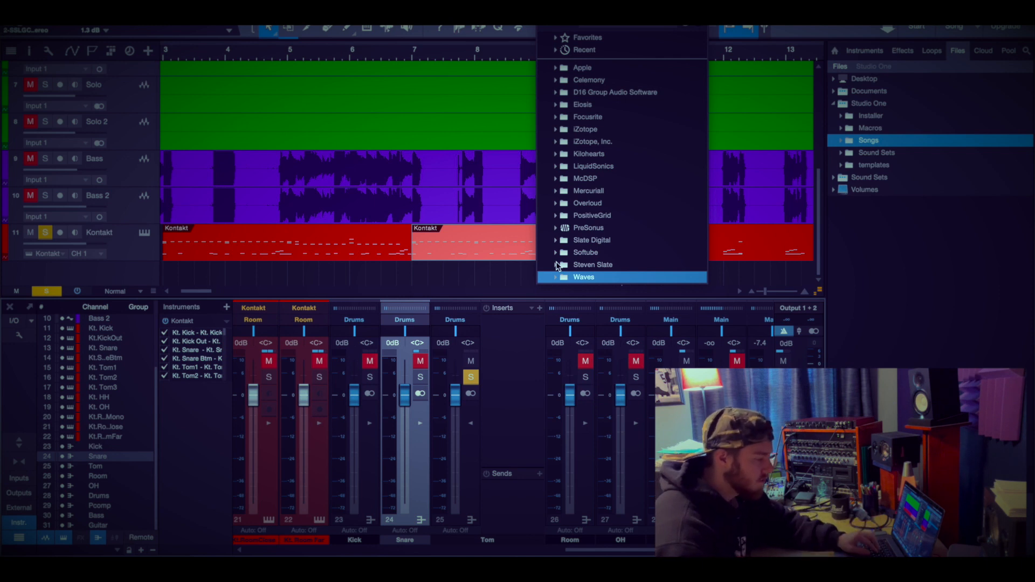
{"action": "left_click", "coordinate": [556, 241]}
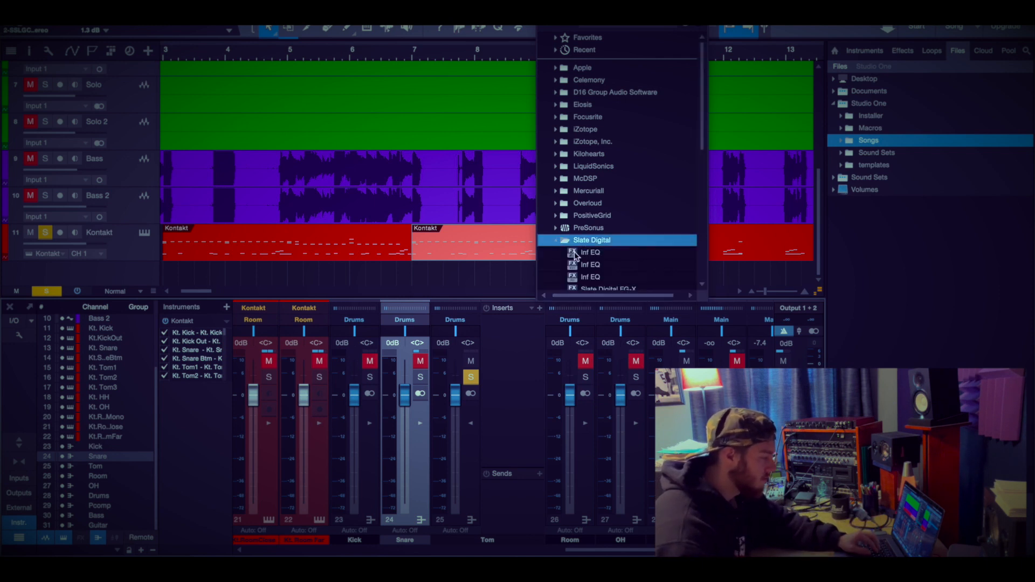
{"action": "left_click", "coordinate": [599, 255]}
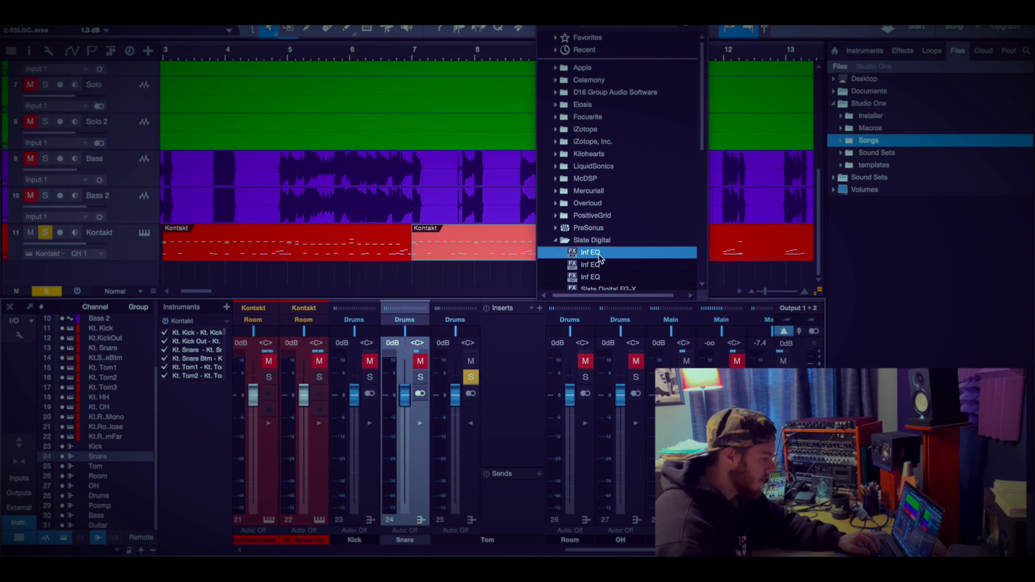
{"action": "left_click", "coordinate": [598, 253]}
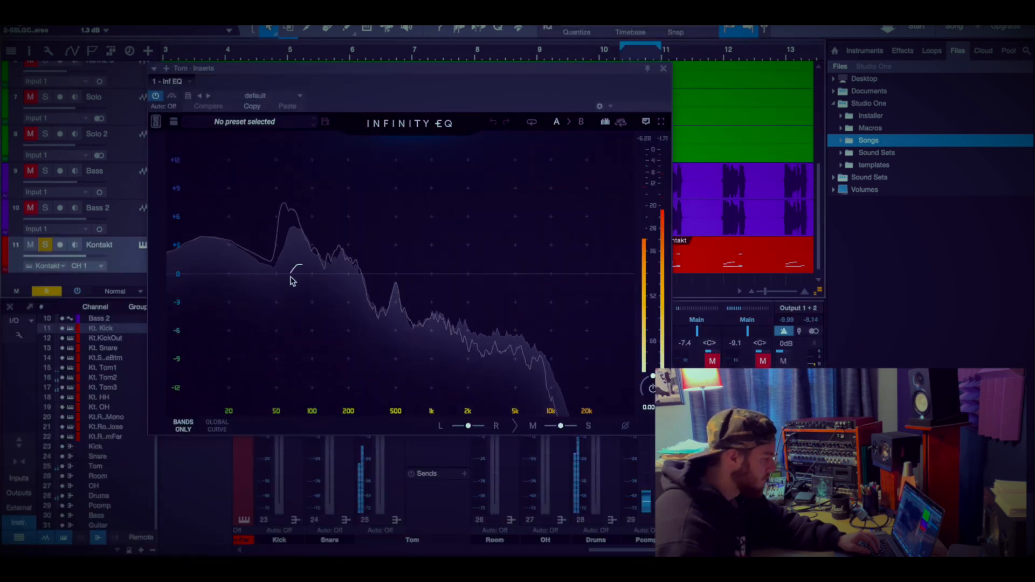
Add a high-pass filter just above 50 Hz and a bell cut of about 3.6 dB at 442 Hz to the Tom bus's EQ
{"action": "left_click", "coordinate": [283, 264]}
{"action": "left_click_drag", "start_coordinate": [291, 277], "coordinate": [291, 301]}
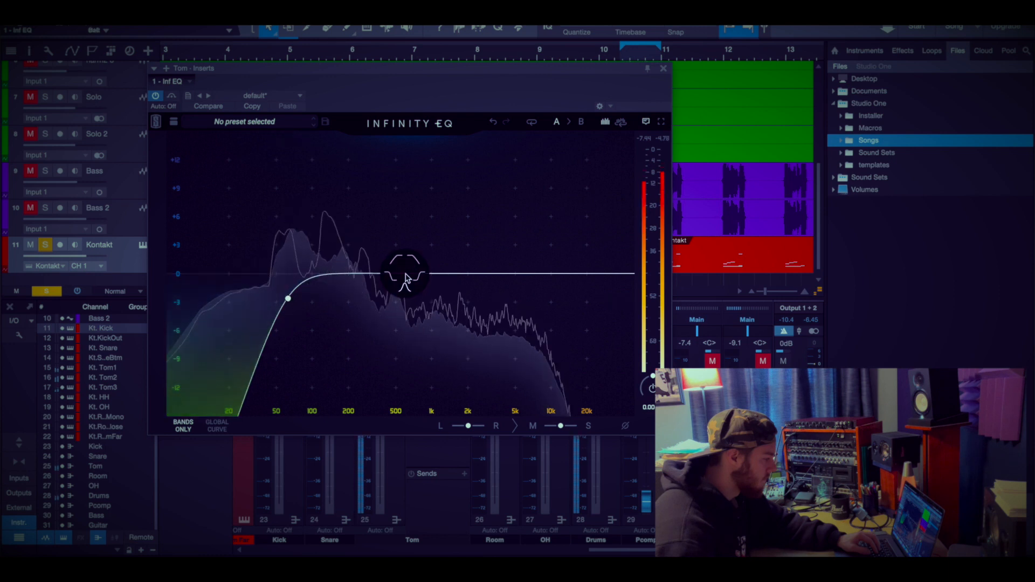
{"action": "left_click", "coordinate": [405, 274]}
{"action": "left_click_drag", "start_coordinate": [404, 273], "coordinate": [389, 308]}
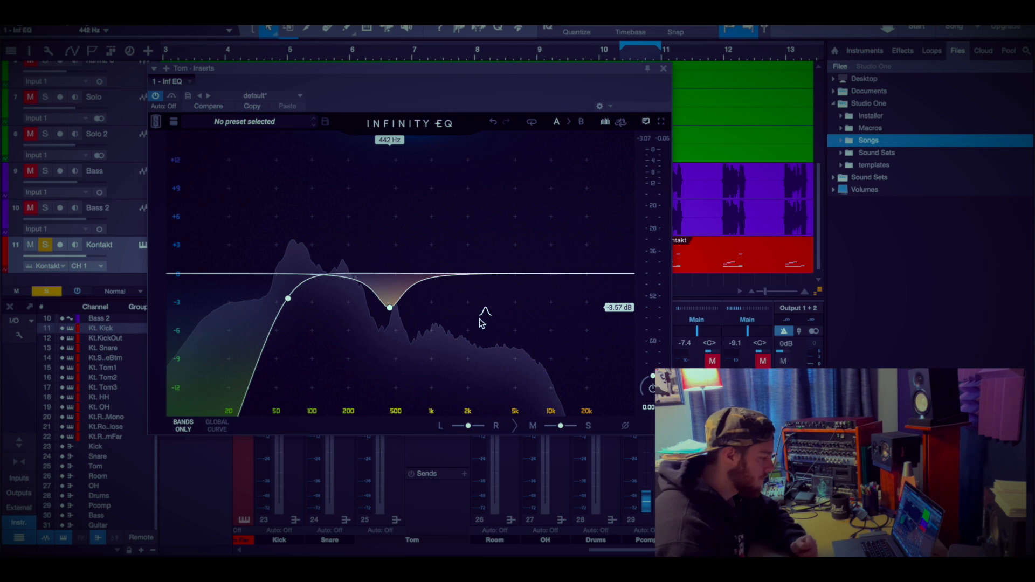
{"action": "mouse_move", "coordinate": [392, 321]}
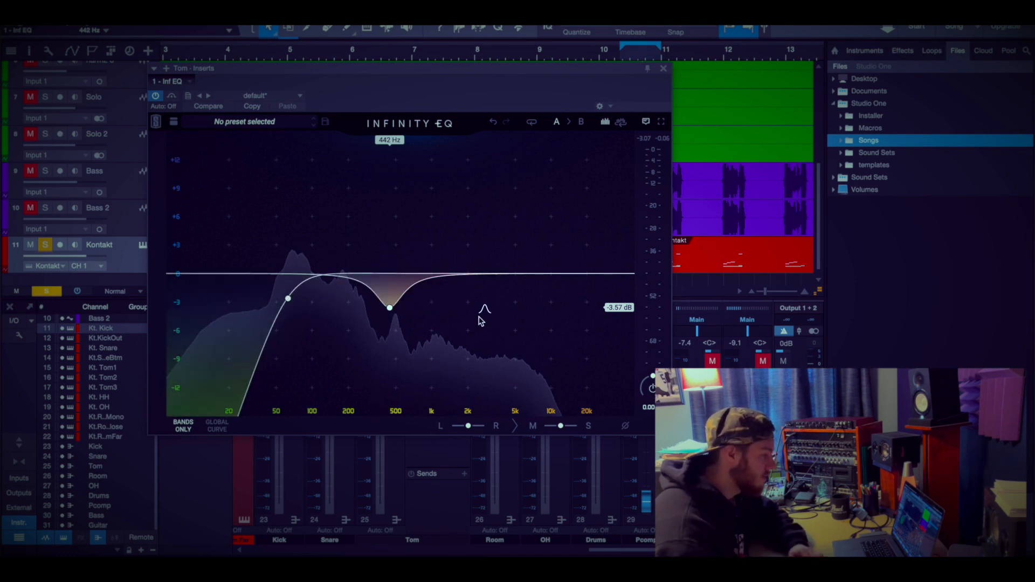
Close the Tom bus's EQ and reorder the mixer so the OH bus sits before the Room bus
{"action": "left_click", "coordinate": [663, 68]}
{"action": "left_click", "coordinate": [544, 464]}
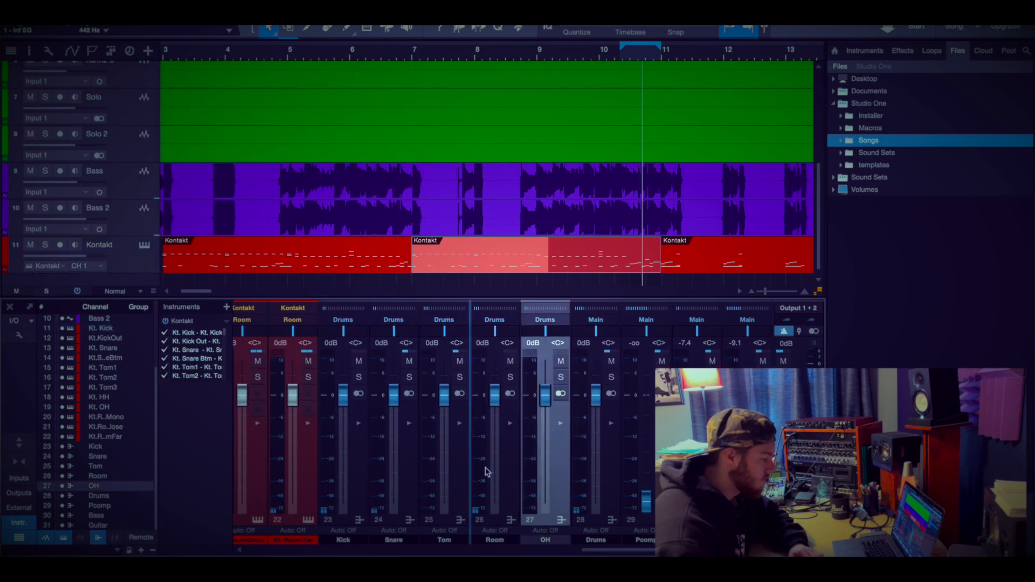
{"action": "left_click", "coordinate": [484, 467]}
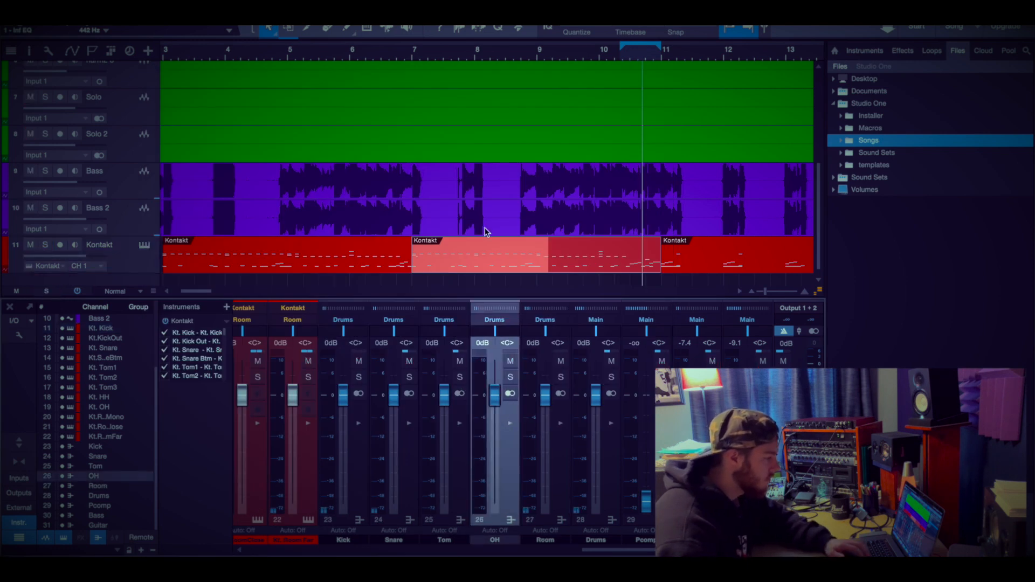
Solo the OH bus and move the loop to run from just before bar 8 to just past bar 9
{"action": "left_click", "coordinate": [623, 55]}
{"action": "scroll", "coordinate": [647, 50], "scroll_direction": "up", "scroll_amount": 5}
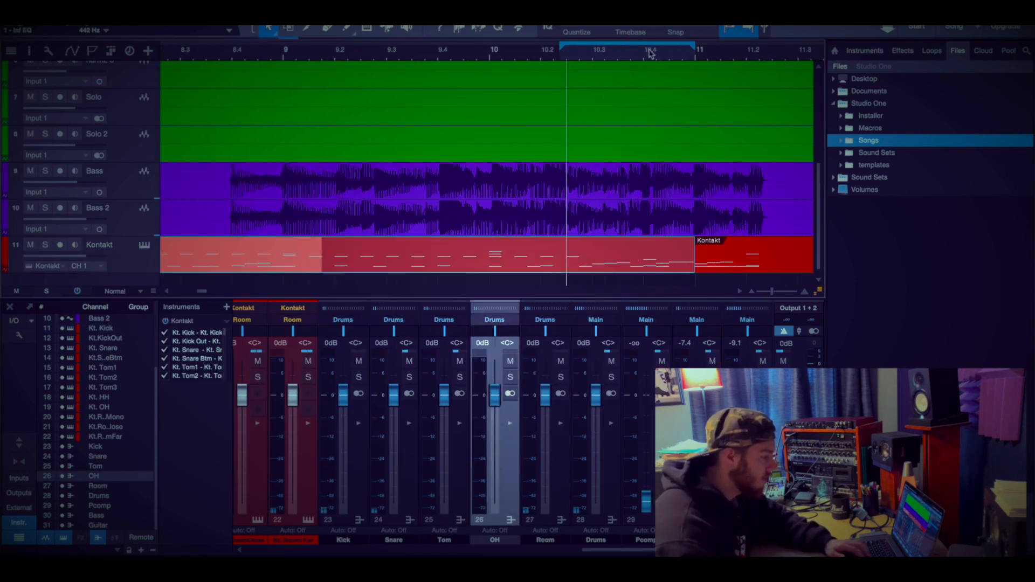
{"action": "left_click_drag", "start_coordinate": [650, 52], "coordinate": [562, 75]}
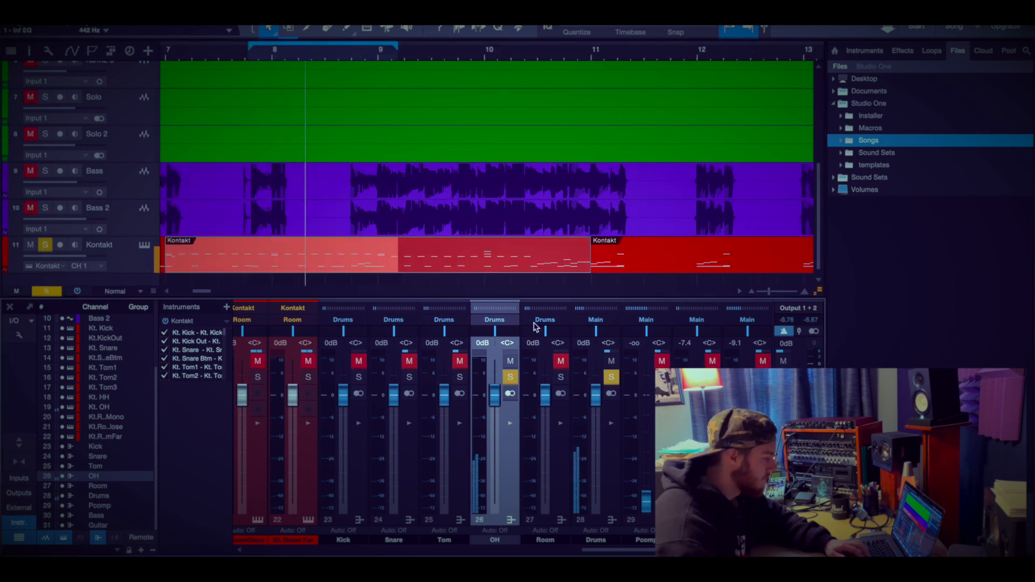
Expand the OH bus's inserts, insert Slate Digital's Inf EQ on it, and start playback
{"action": "left_click", "coordinate": [510, 423]}
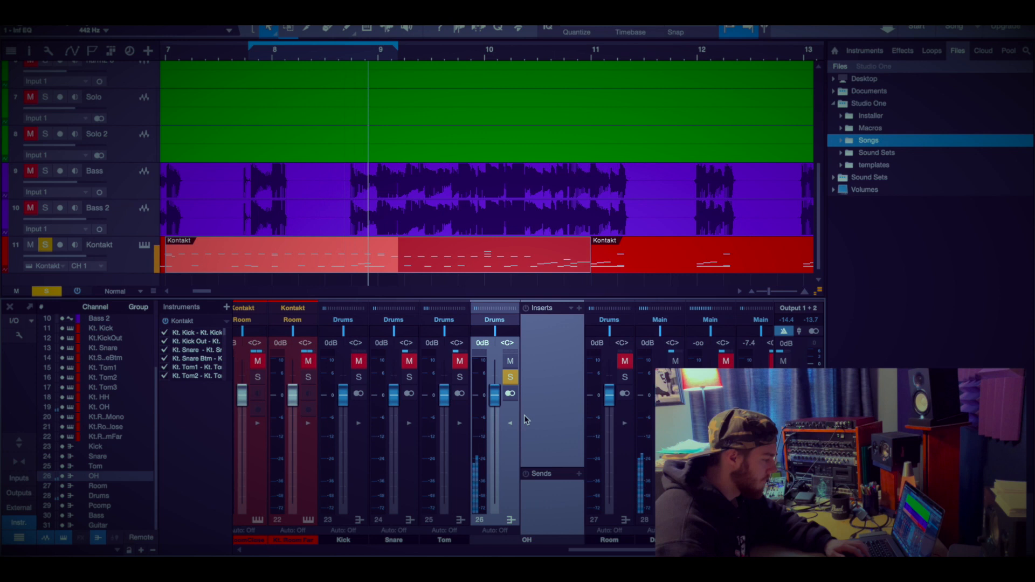
{"action": "left_click", "coordinate": [579, 308]}
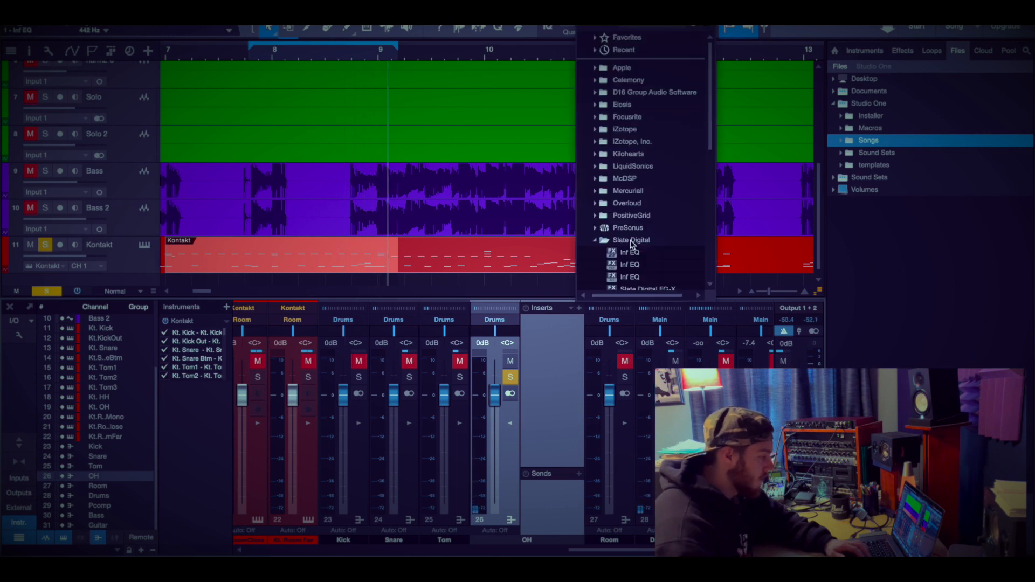
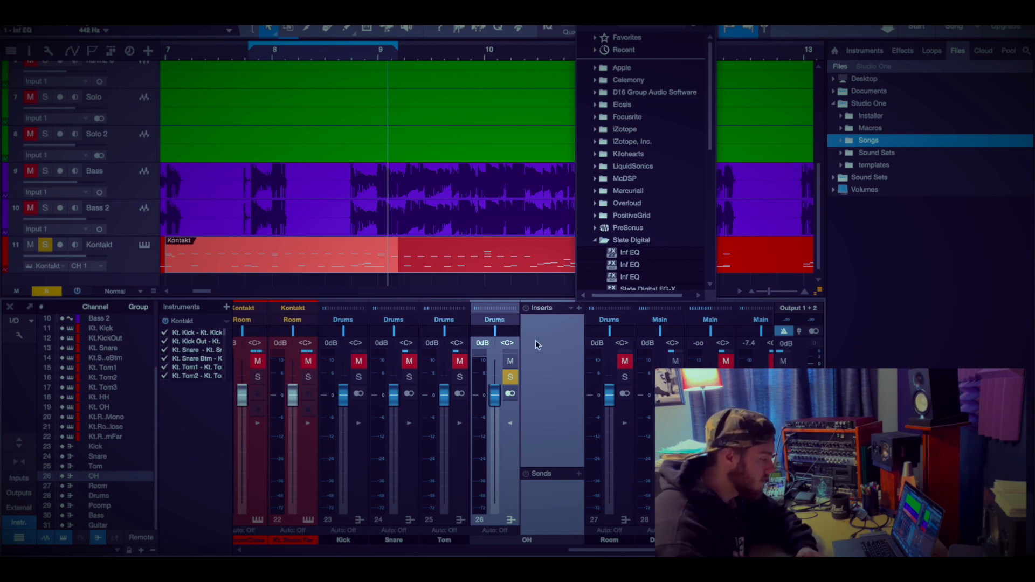
{"action": "left_click", "coordinate": [633, 256]}
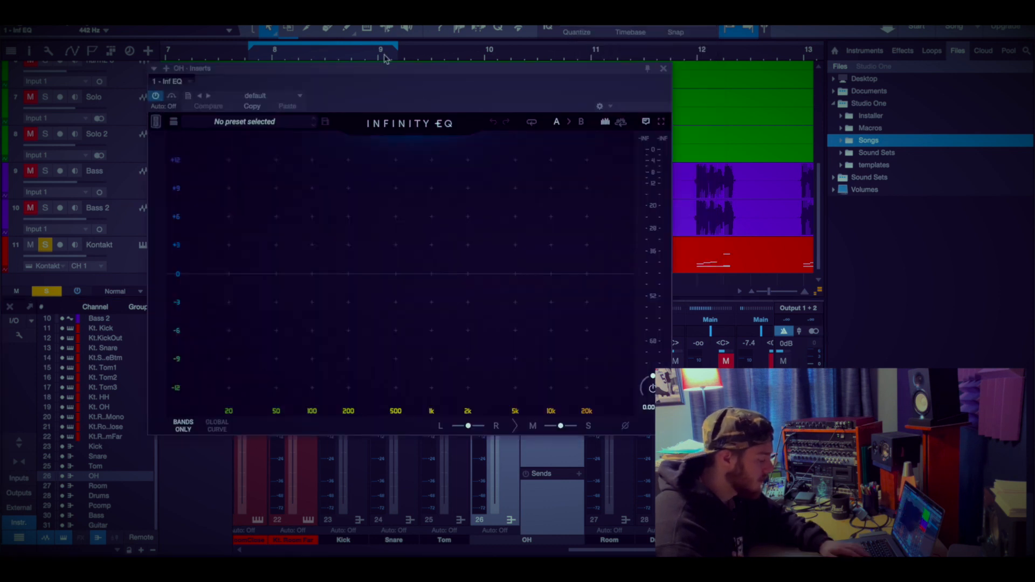
{"action": "key", "text": "space"}
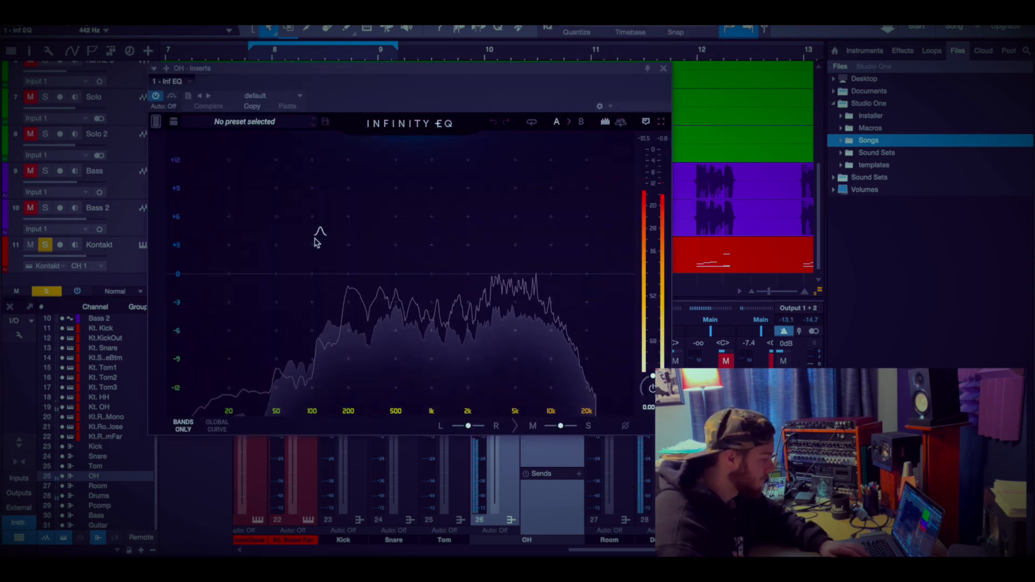
Add a wide bell cut of about 2.9 dB at 299 Hz and a high-pass filter at 233 Hz to the OH bus's EQ
{"action": "left_click", "coordinate": [369, 272]}
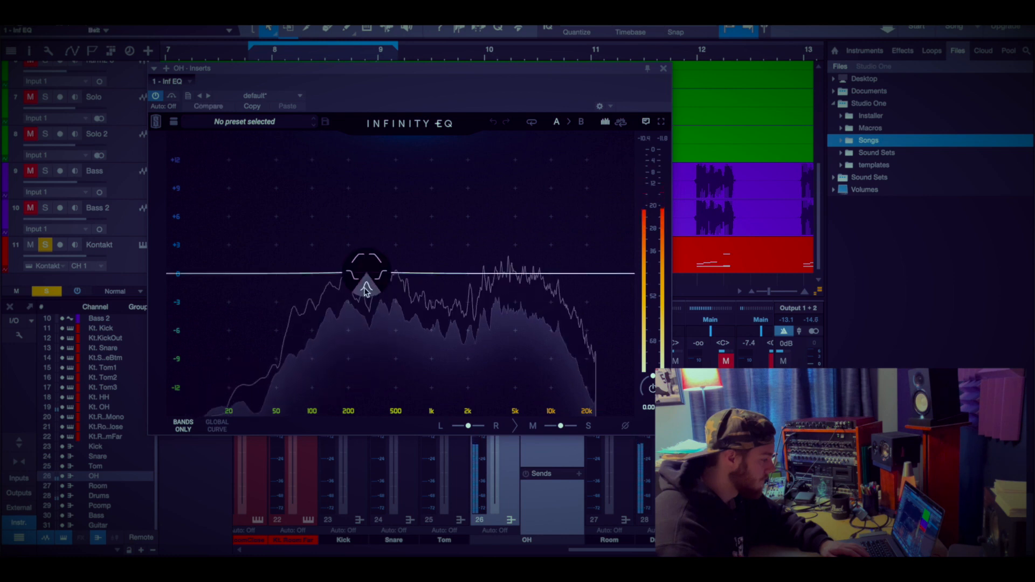
{"action": "left_click_drag", "start_coordinate": [364, 273], "coordinate": [369, 301]}
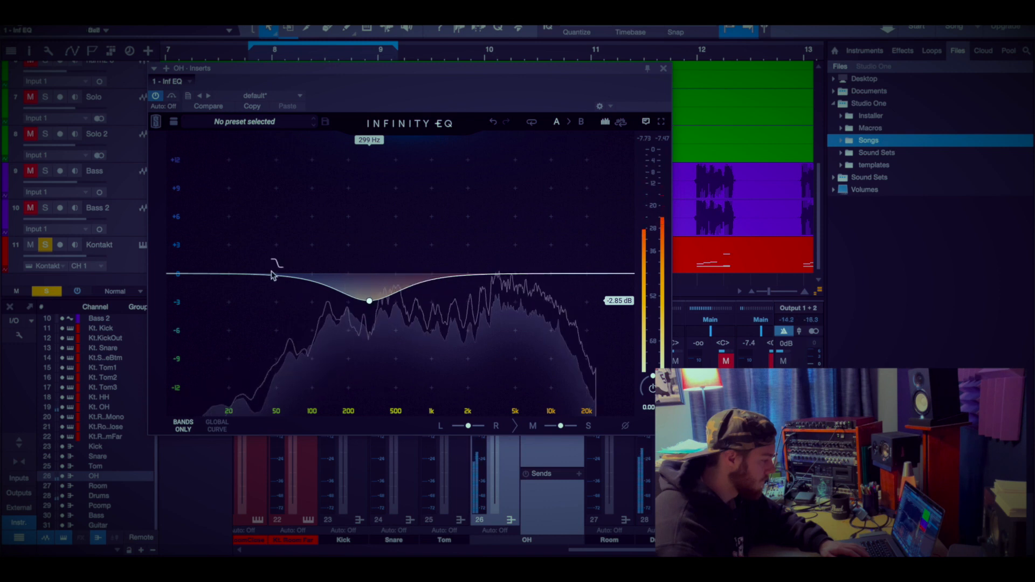
{"action": "left_click_drag", "start_coordinate": [272, 275], "coordinate": [345, 302]}
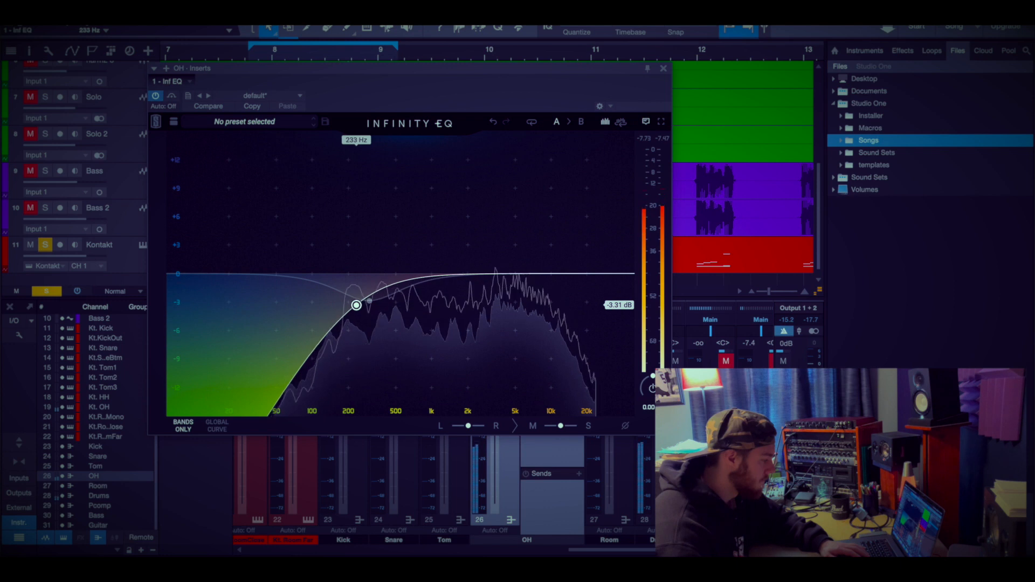
Add narrow cuts near 3 kHz and of about 2.2 dB at 10.3 kHz to the OH bus's EQ, and close it
{"action": "left_click", "coordinate": [484, 274]}
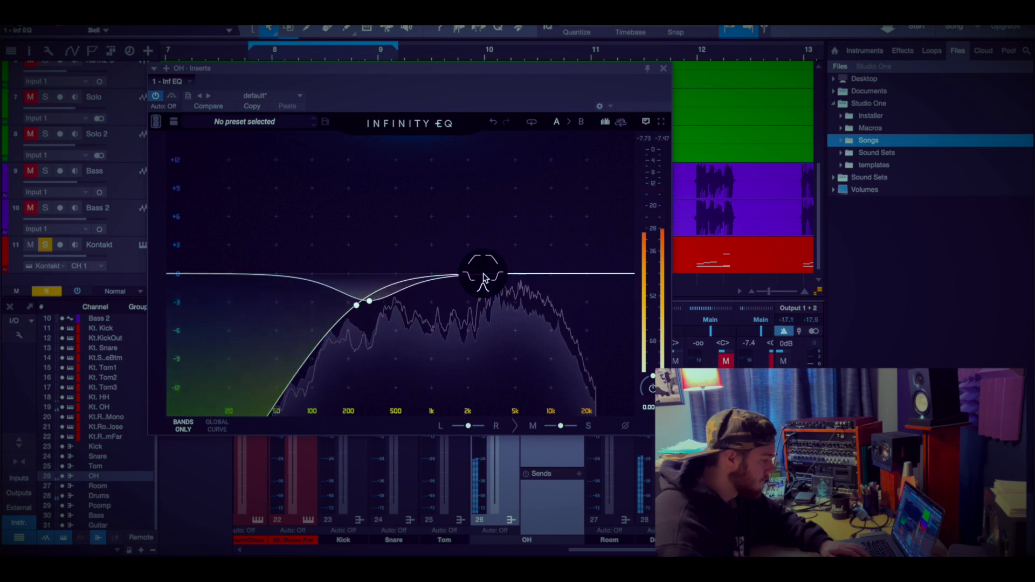
{"action": "left_click_drag", "start_coordinate": [483, 274], "coordinate": [492, 190]}
{"action": "left_click_drag", "start_coordinate": [492, 209], "coordinate": [552, 294]}
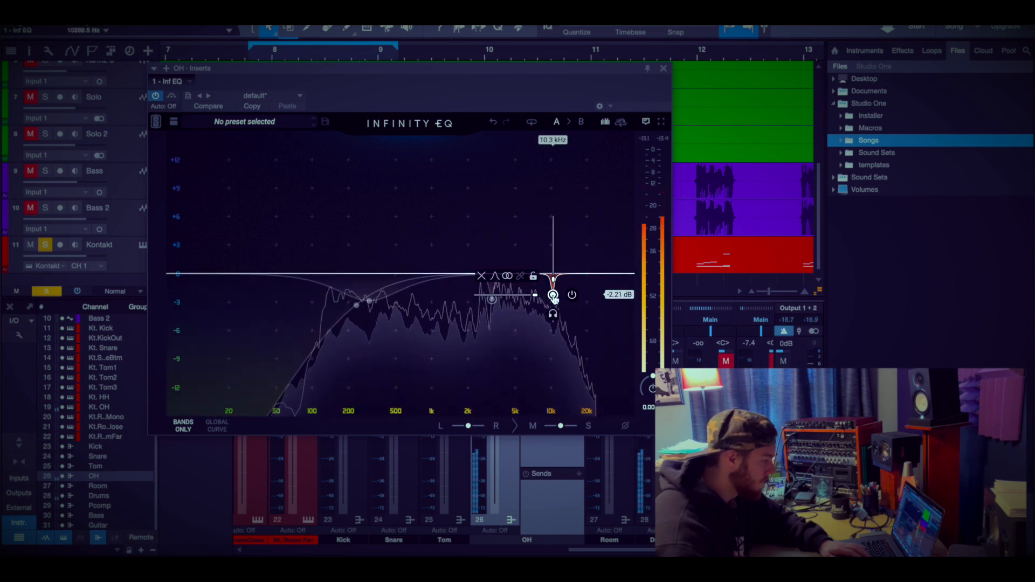
{"action": "left_click", "coordinate": [663, 69]}
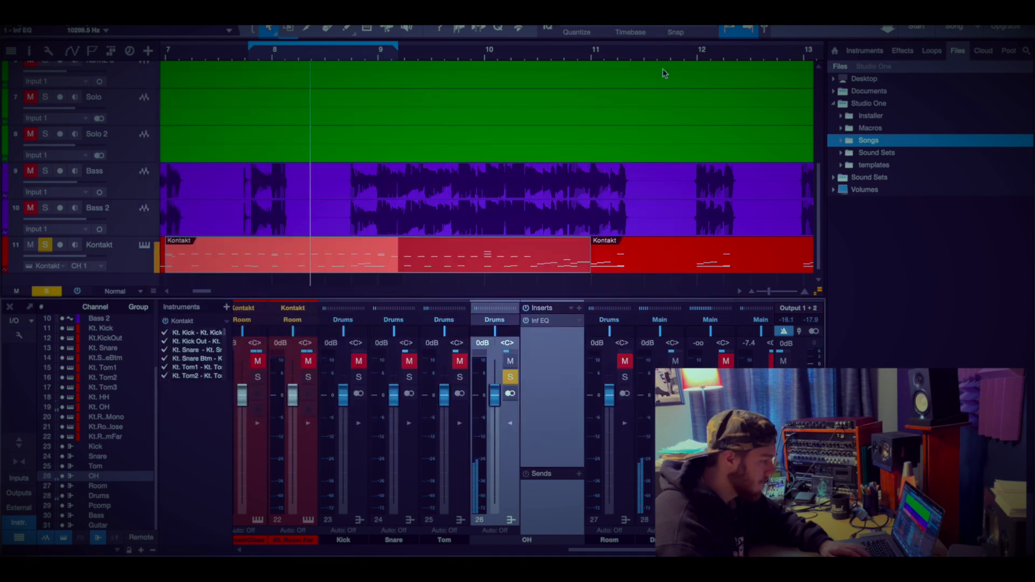
Reopen the OH bus's EQ and review its high-pass filter and narrow high-frequency cuts
{"action": "left_click", "coordinate": [554, 322]}
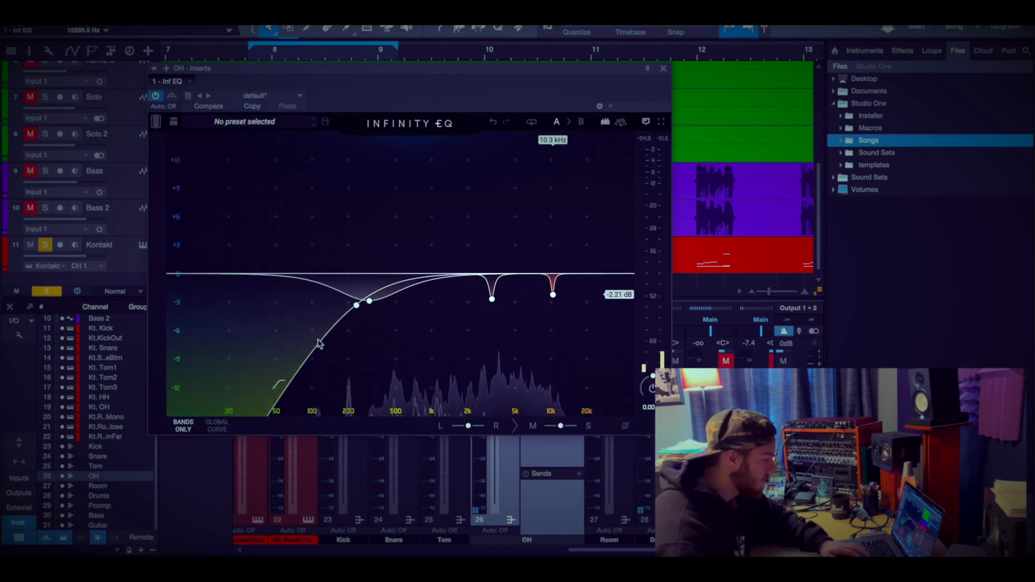
{"action": "left_click", "coordinate": [356, 305]}
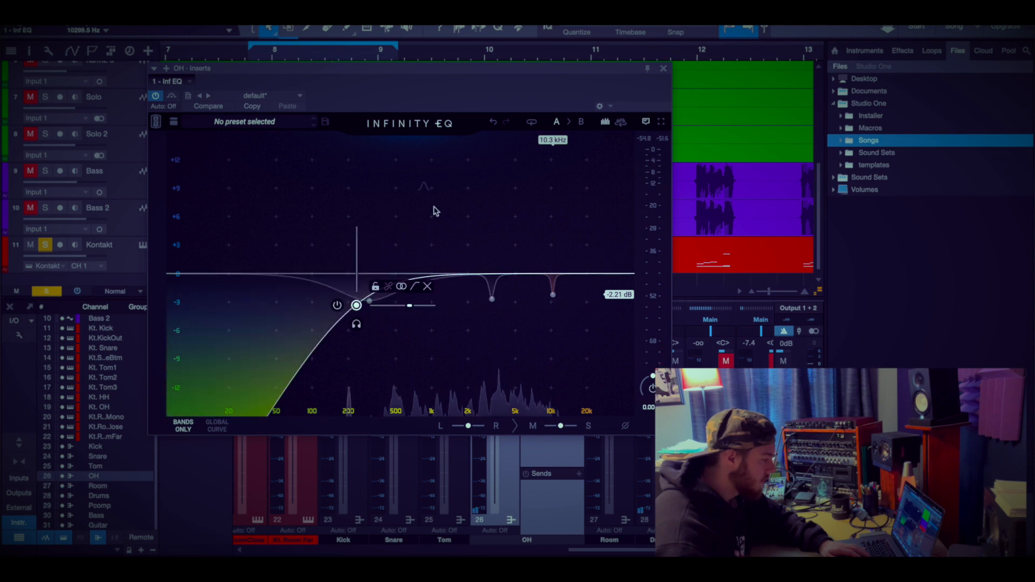
{"action": "left_click", "coordinate": [468, 177]}
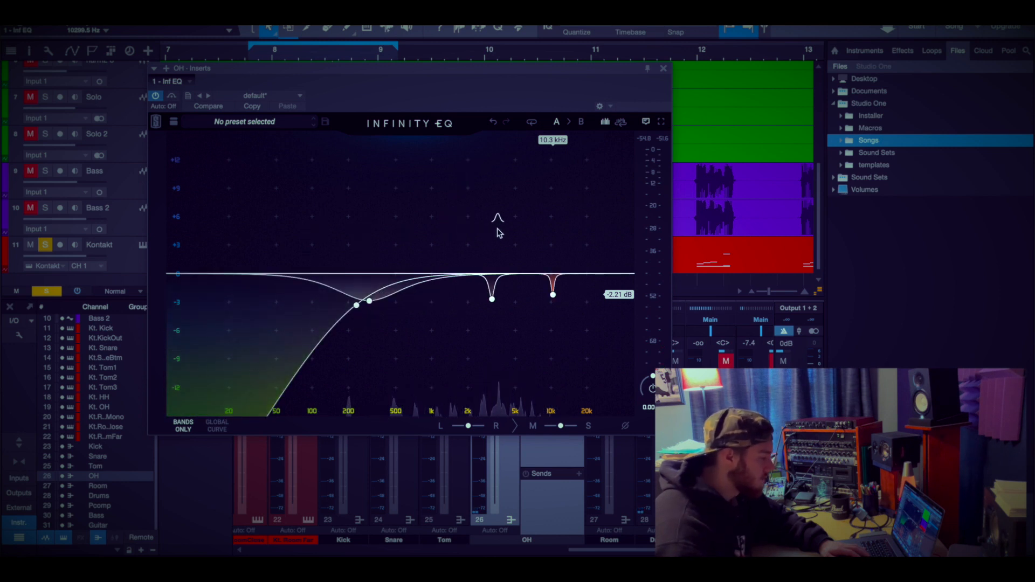
{"action": "left_click", "coordinate": [491, 299]}
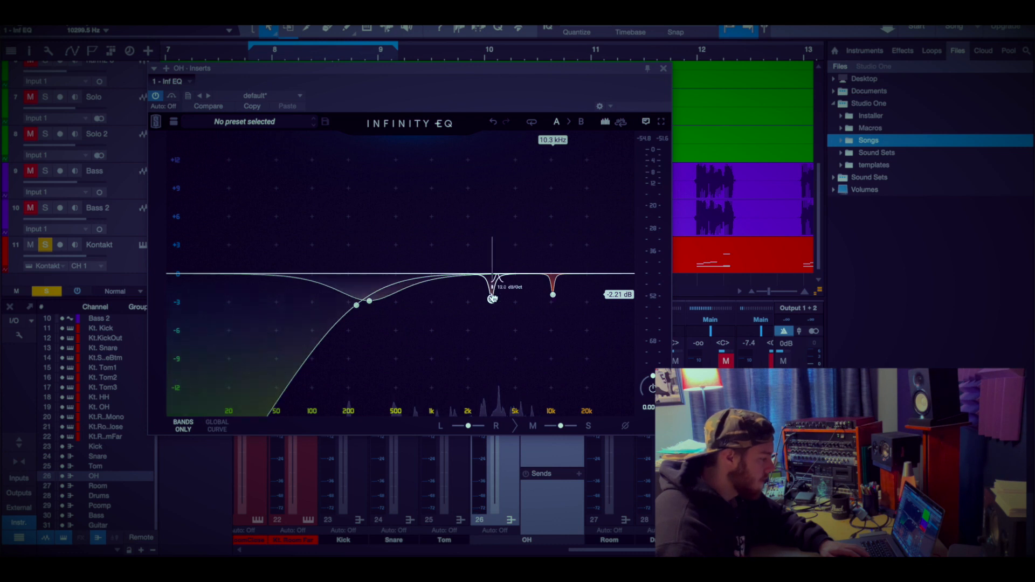
{"action": "left_click", "coordinate": [506, 195]}
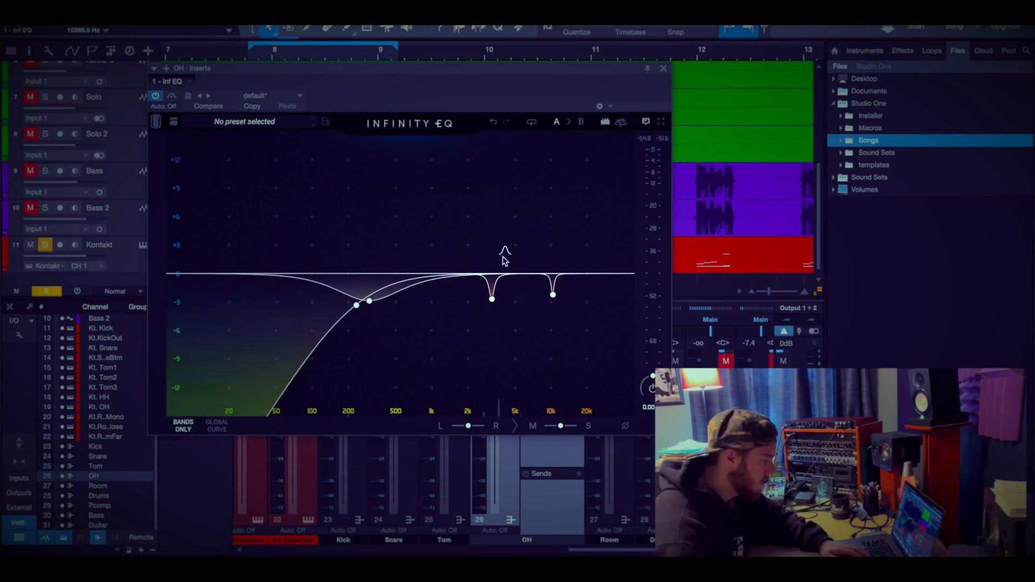
{"action": "left_click_drag", "start_coordinate": [653, 66], "coordinate": [634, 63]}
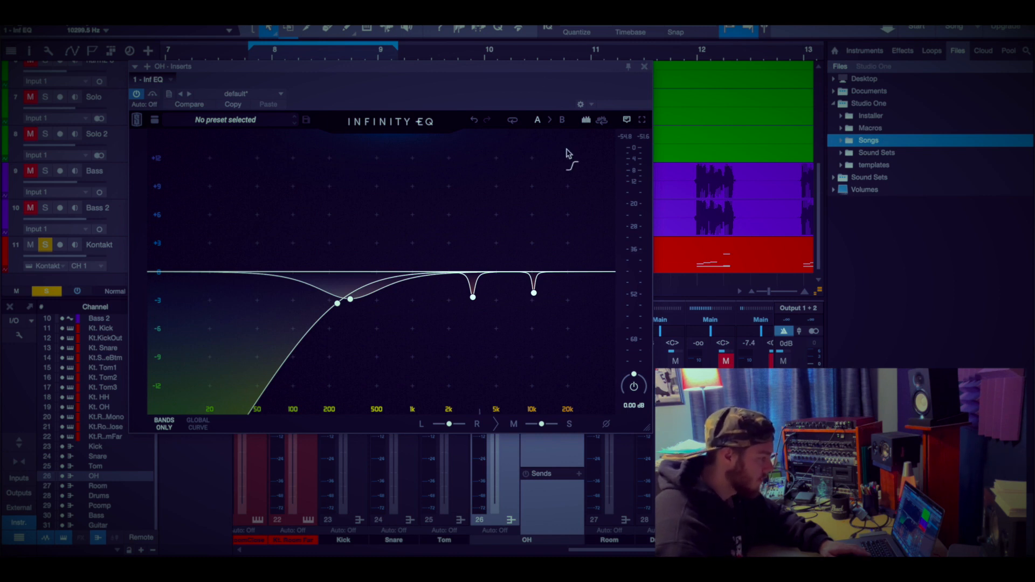
Close the OH bus's EQ and switch to the Room bus, soloing it, looping from bar 7 and expanding its inserts
{"action": "left_click", "coordinate": [644, 67]}
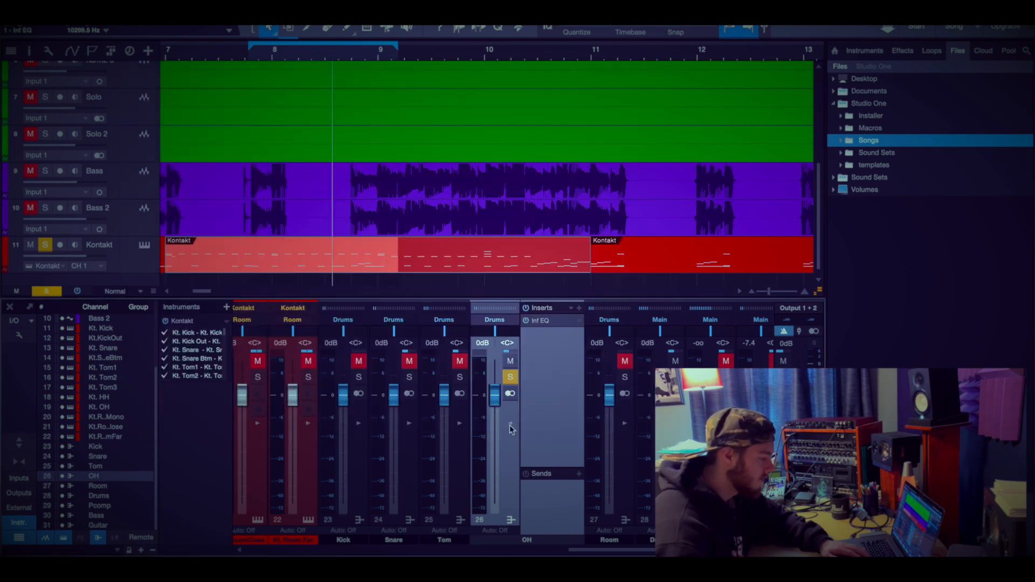
{"action": "left_click", "coordinate": [509, 424]}
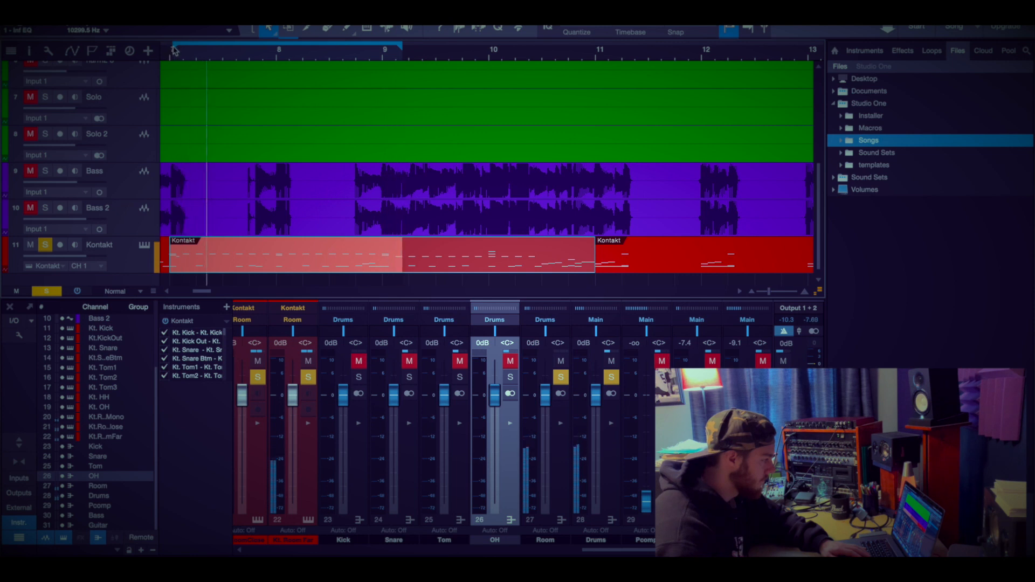
{"action": "left_click", "coordinate": [561, 423]}
Insert Slate Digital's Inf EQ on the Room bus and reposition its window
{"action": "left_click", "coordinate": [630, 310]}
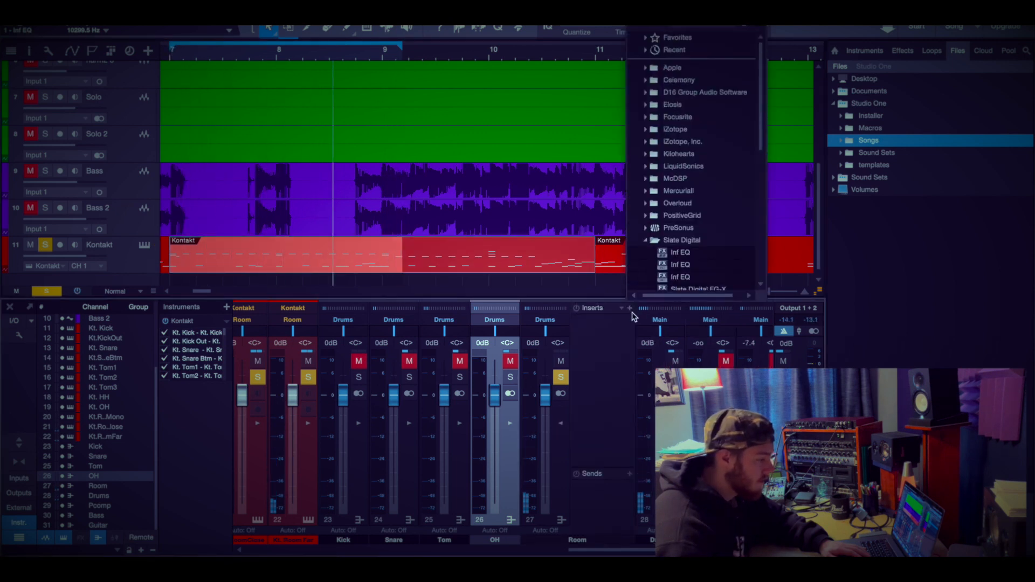
{"action": "scroll", "coordinate": [682, 252], "scroll_direction": "down", "scroll_amount": 1}
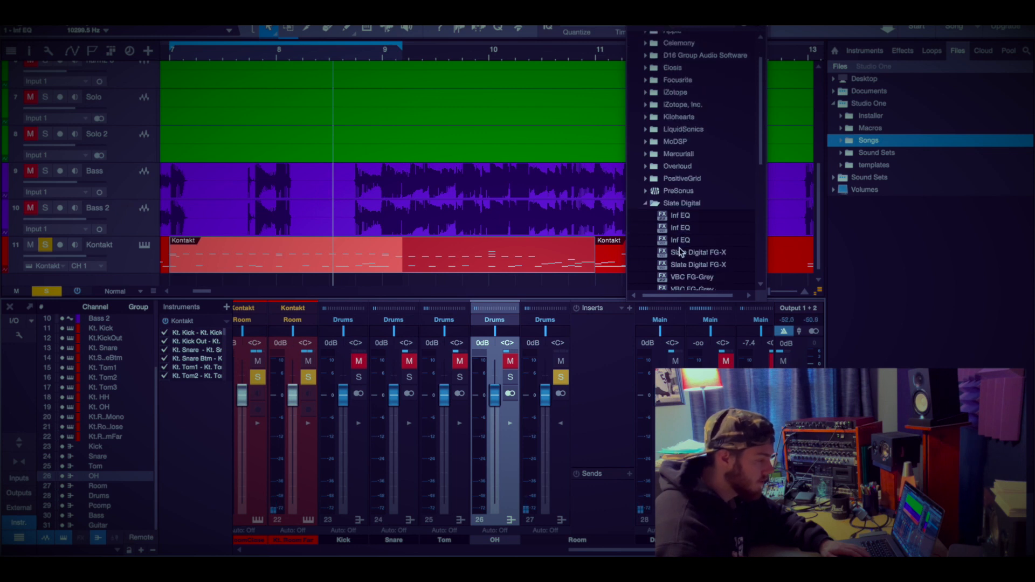
{"action": "left_click", "coordinate": [692, 215]}
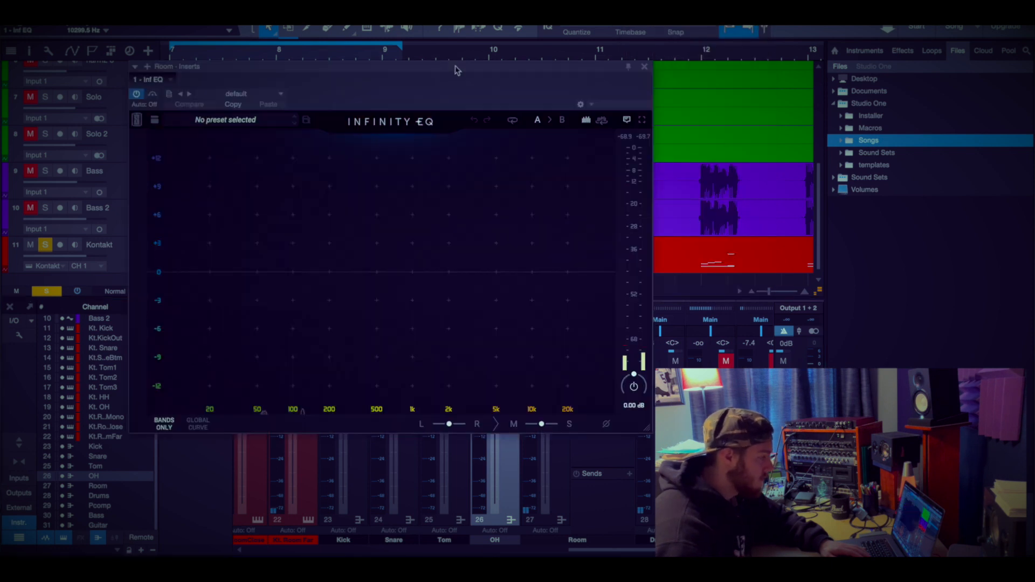
{"action": "left_click_drag", "start_coordinate": [456, 70], "coordinate": [478, 45]}
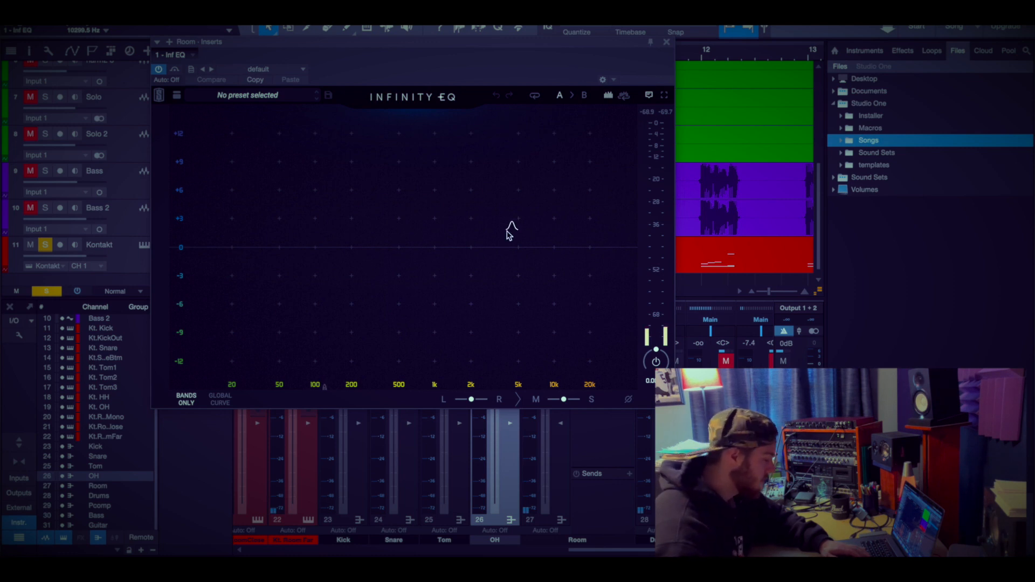
Add a high-pass filter to the Room bus's EQ and set it to about 35.6 Hz during playback
{"action": "left_click", "coordinate": [321, 250]}
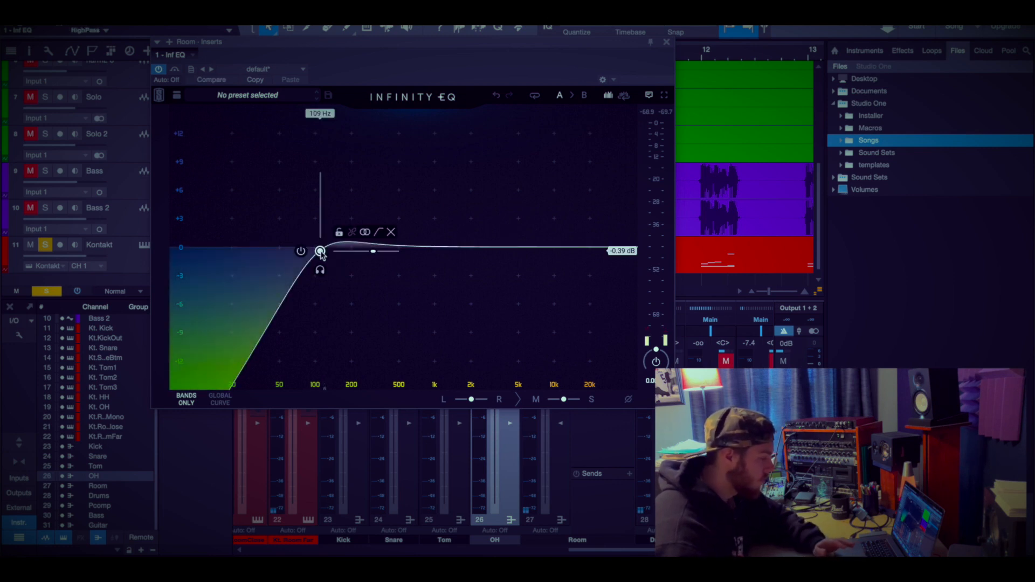
{"action": "left_click_drag", "start_coordinate": [320, 250], "coordinate": [324, 267]}
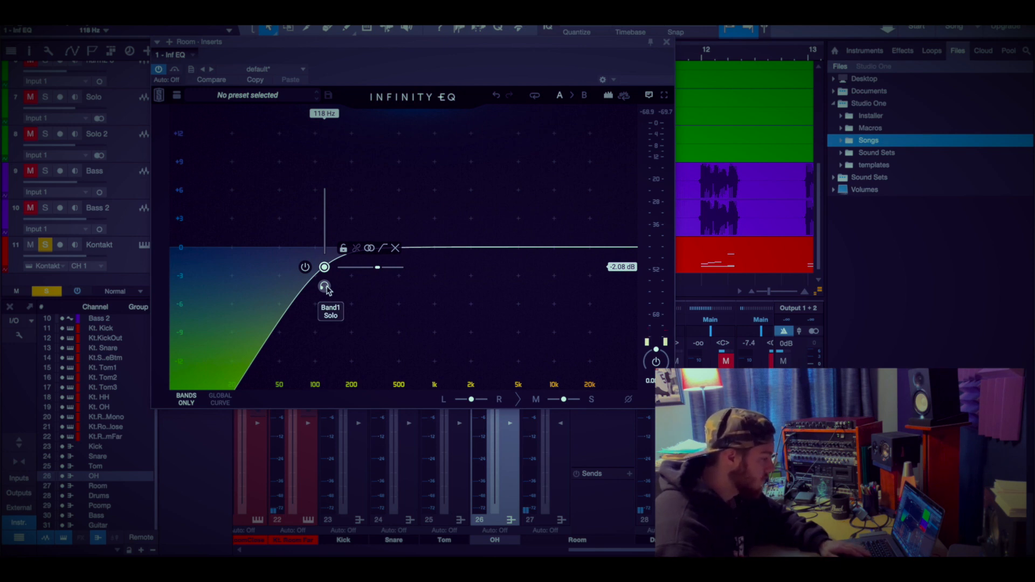
{"action": "key", "text": "space"}
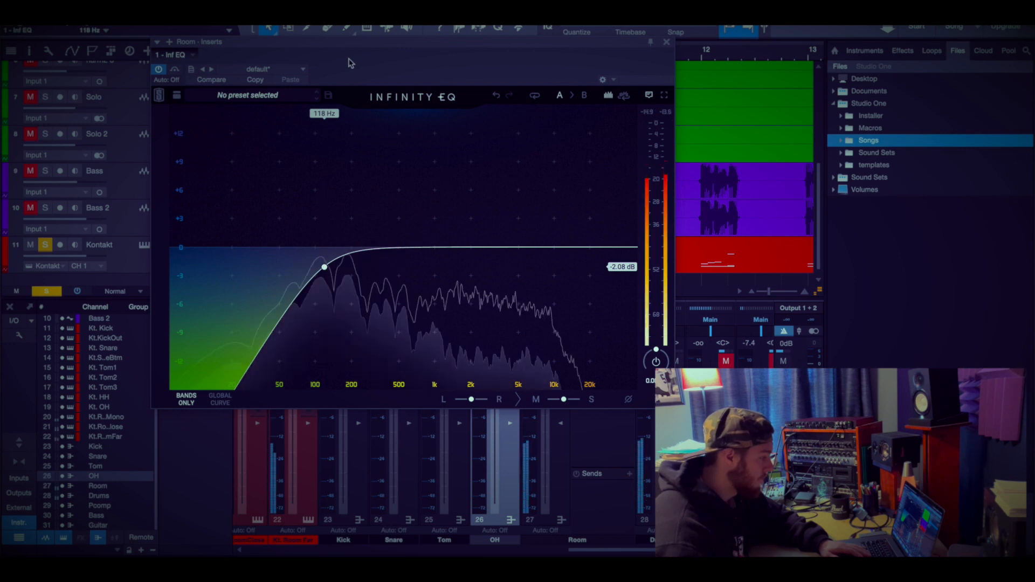
{"action": "left_click_drag", "start_coordinate": [325, 287], "coordinate": [262, 287]}
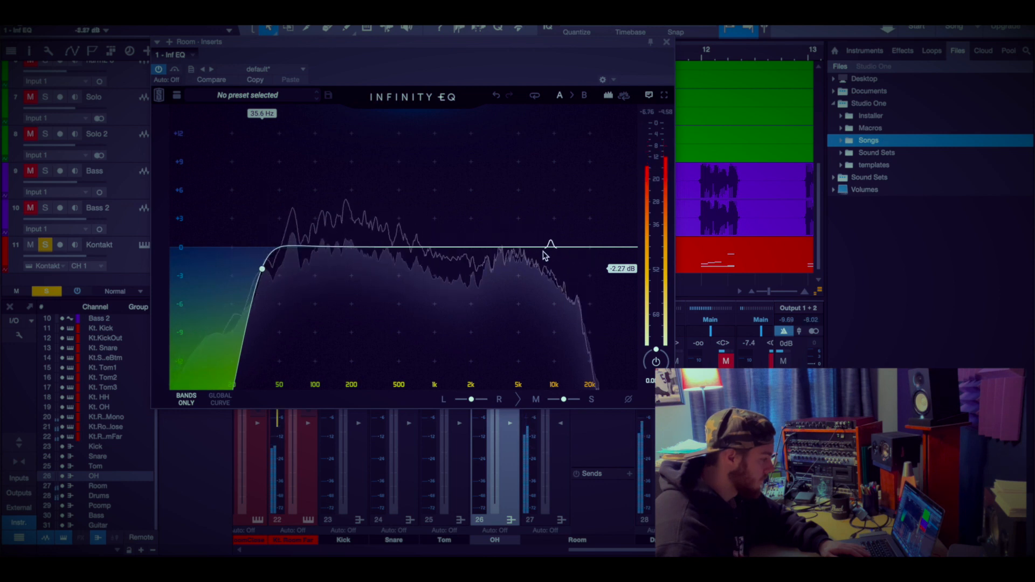
Add narrow cuts of about 2.7 dB at 2.42 kHz, 4.4 dB at 5.75 kHz and 2.1 dB at 14 kHz to the Room bus's EQ
{"action": "left_click_drag", "start_coordinate": [513, 252], "coordinate": [473, 264]}
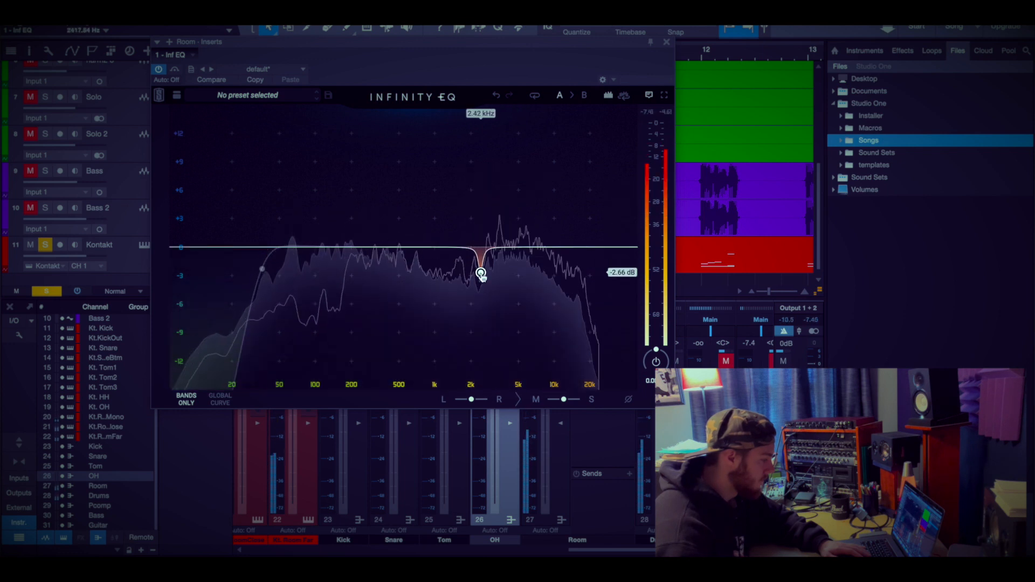
{"action": "left_click", "coordinate": [511, 186]}
{"action": "left_click_drag", "start_coordinate": [510, 166], "coordinate": [524, 166]}
{"action": "left_click_drag", "start_coordinate": [525, 186], "coordinate": [525, 288]}
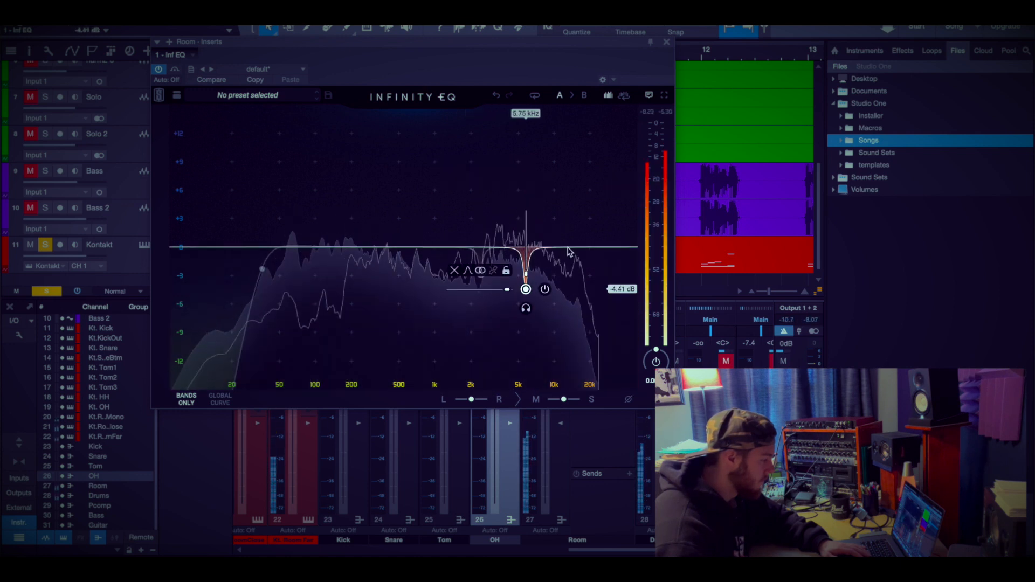
{"action": "mouse_move", "coordinate": [569, 249]}
{"action": "left_click_drag", "start_coordinate": [569, 249], "coordinate": [572, 269]}
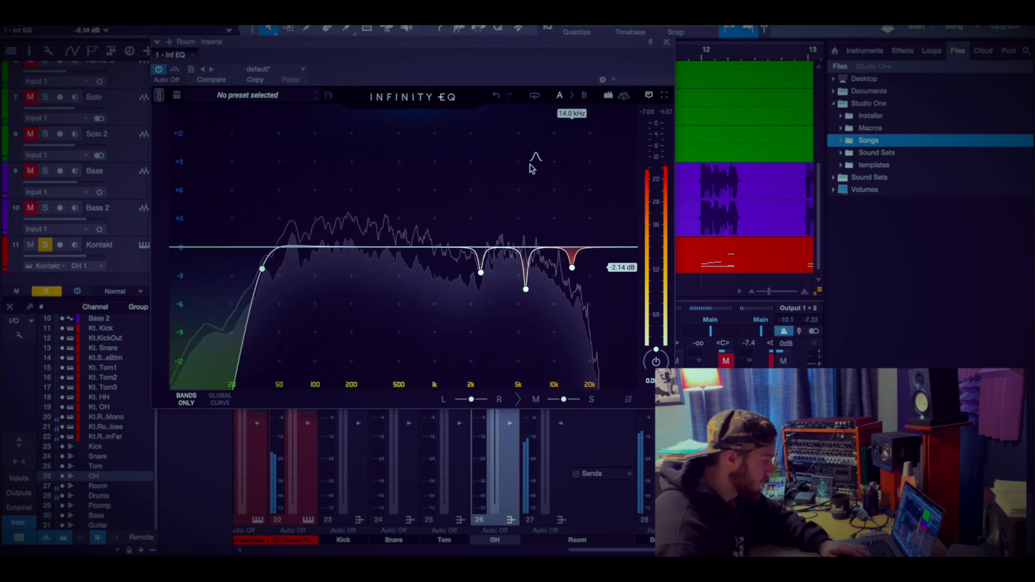
Add a broad cut of about 0.7 dB at 407 Hz to the Room bus's EQ and close it
{"action": "left_click_drag", "start_coordinate": [411, 241], "coordinate": [388, 254]}
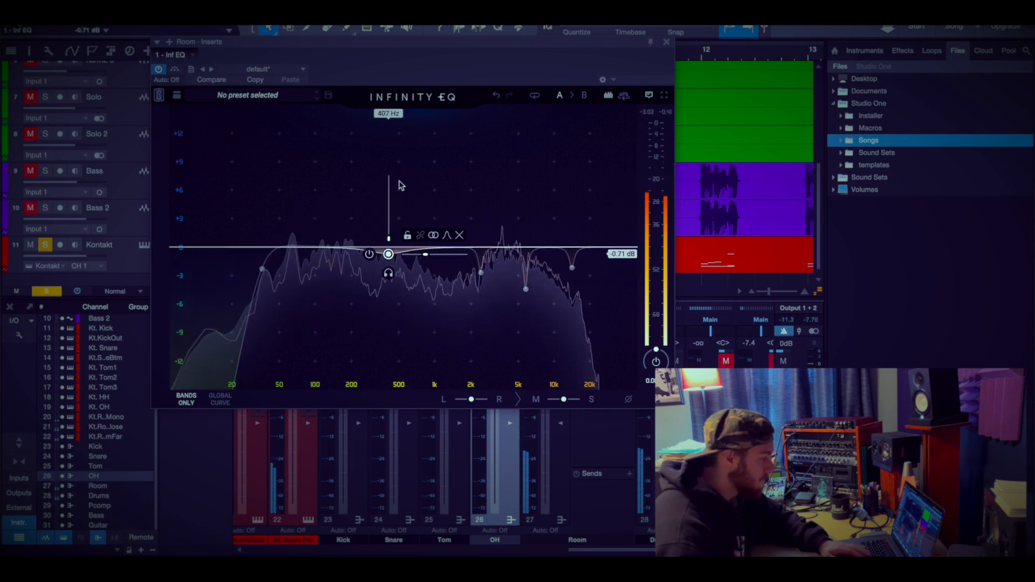
{"action": "mouse_move", "coordinate": [261, 268]}
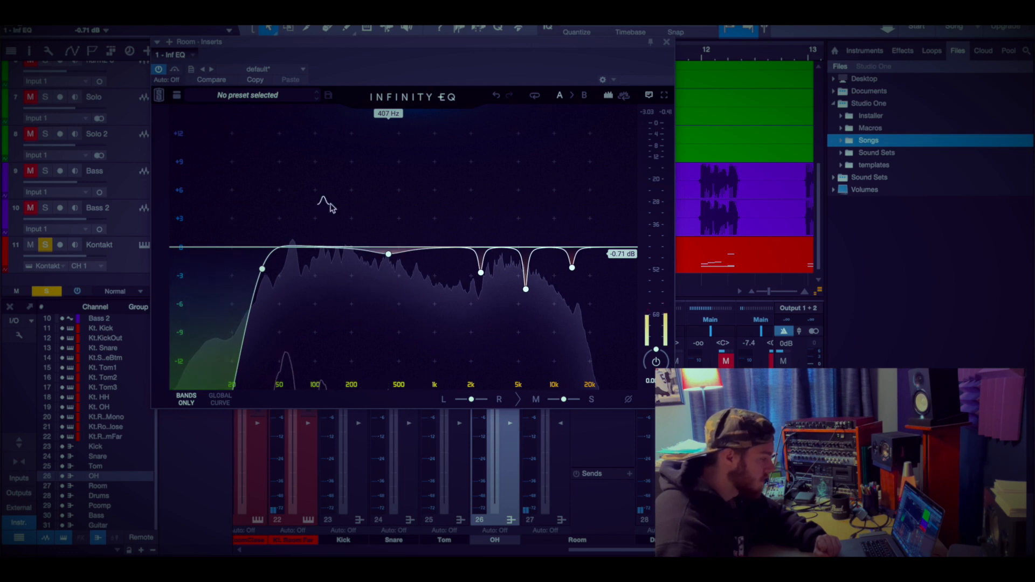
{"action": "mouse_move", "coordinate": [480, 272]}
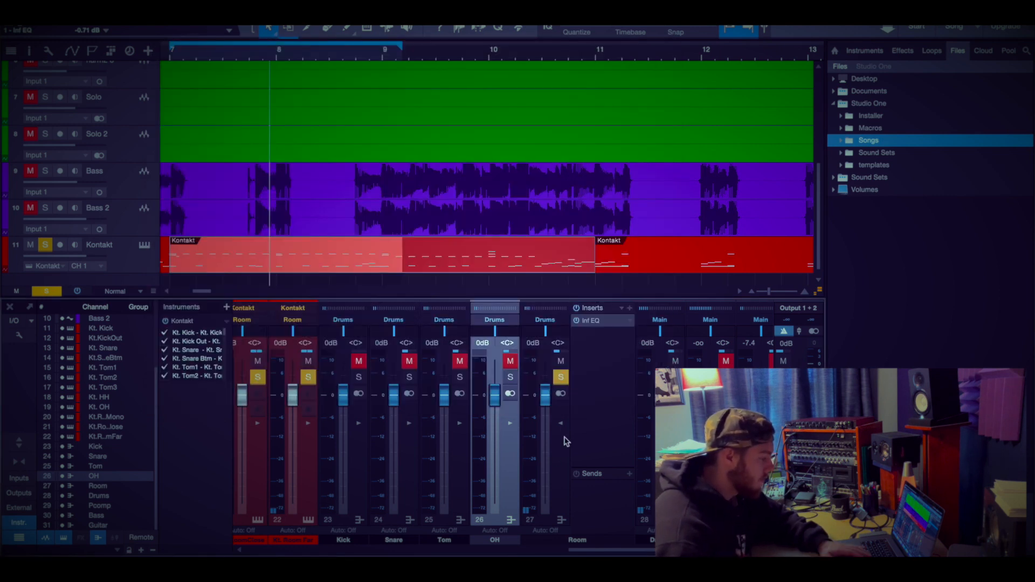
Collapse the Room bus's inserts and bring the OH bus back in by unmuting and soloing it
{"action": "left_click", "coordinate": [561, 424]}
{"action": "left_click", "coordinate": [512, 361]}
{"action": "left_click", "coordinate": [509, 377]}
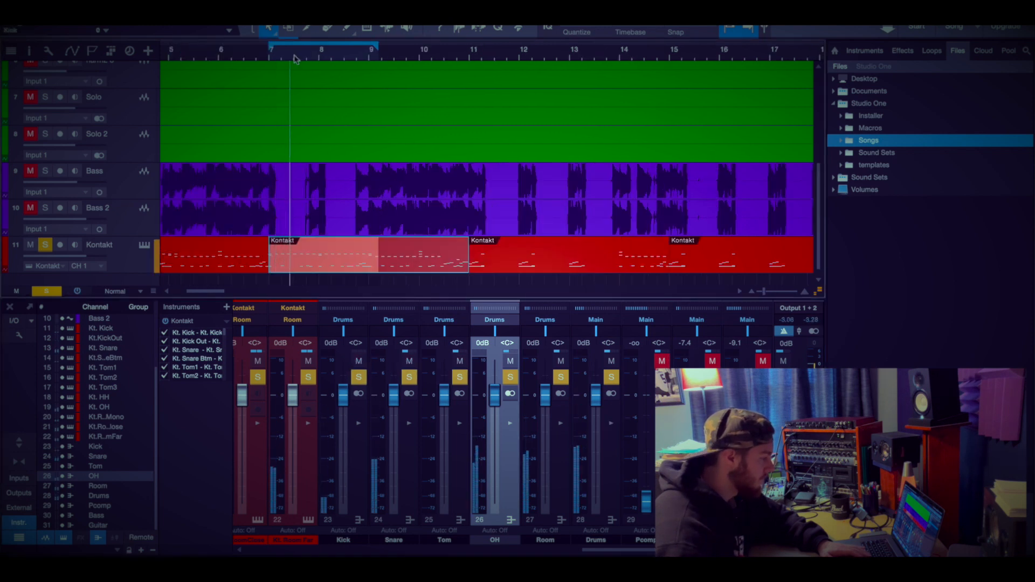
Shorten the loop range so it ends at bar 9
{"action": "scroll", "coordinate": [340, 58], "scroll_direction": "up", "scroll_amount": 3}
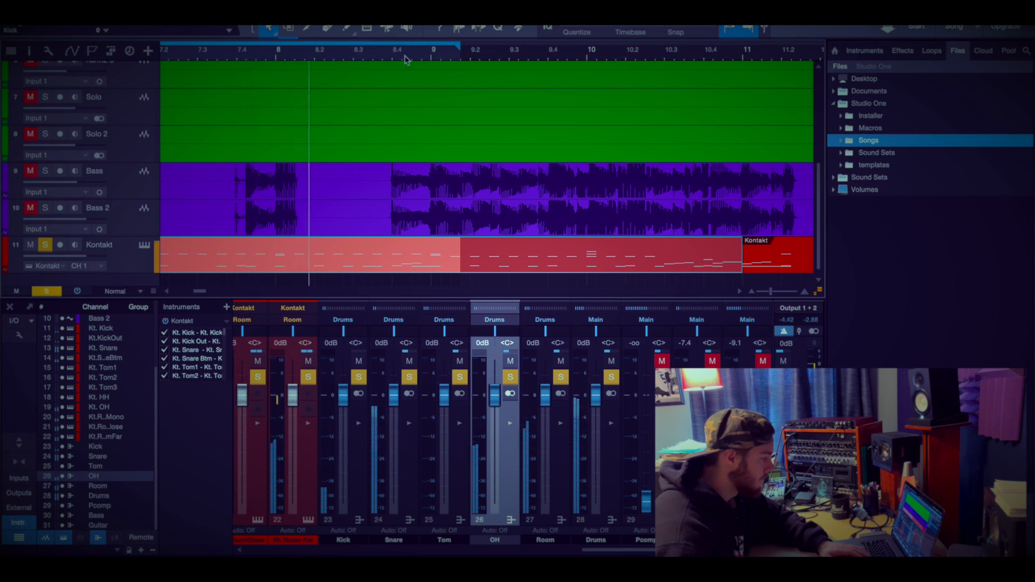
{"action": "left_click_drag", "start_coordinate": [458, 50], "coordinate": [432, 49]}
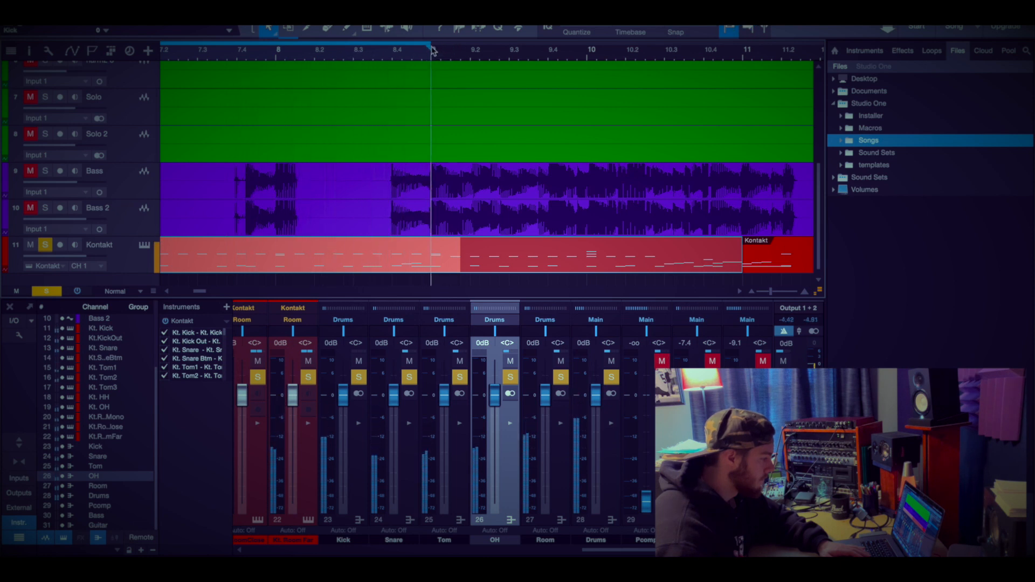
{"action": "scroll", "coordinate": [400, 54], "scroll_direction": "down", "scroll_amount": 2}
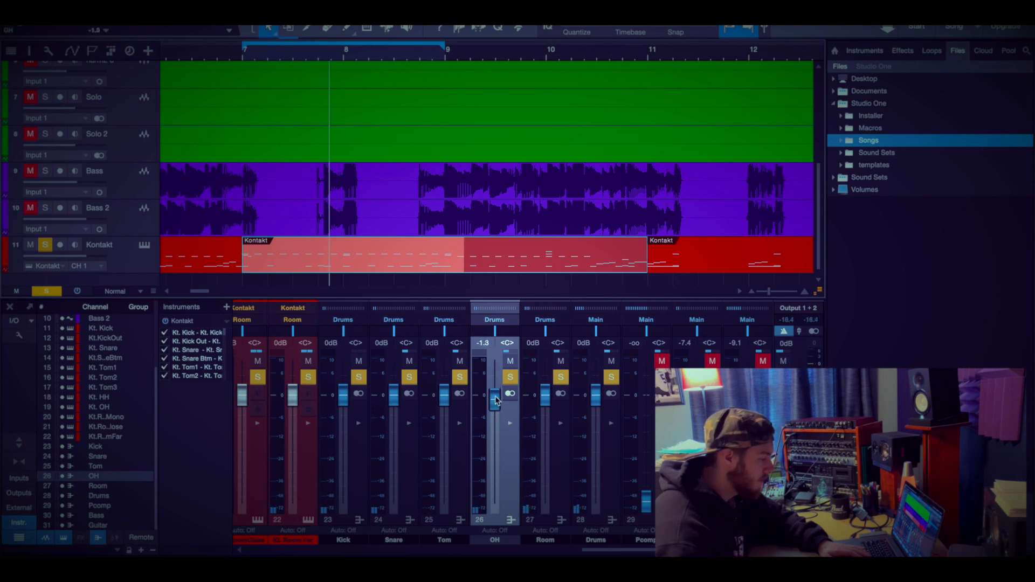
Balance the OH and Room buses during playback from bar 7, setting OH to -4.5 dB and Room to -2.1 dB
{"action": "left_click_drag", "start_coordinate": [546, 397], "coordinate": [545, 501]}
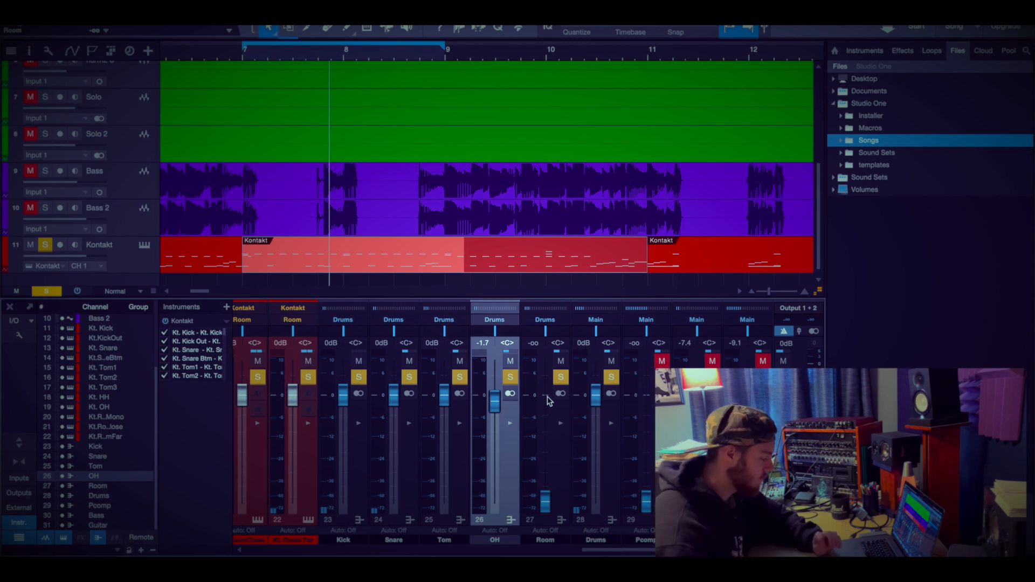
{"action": "left_click", "coordinate": [246, 56]}
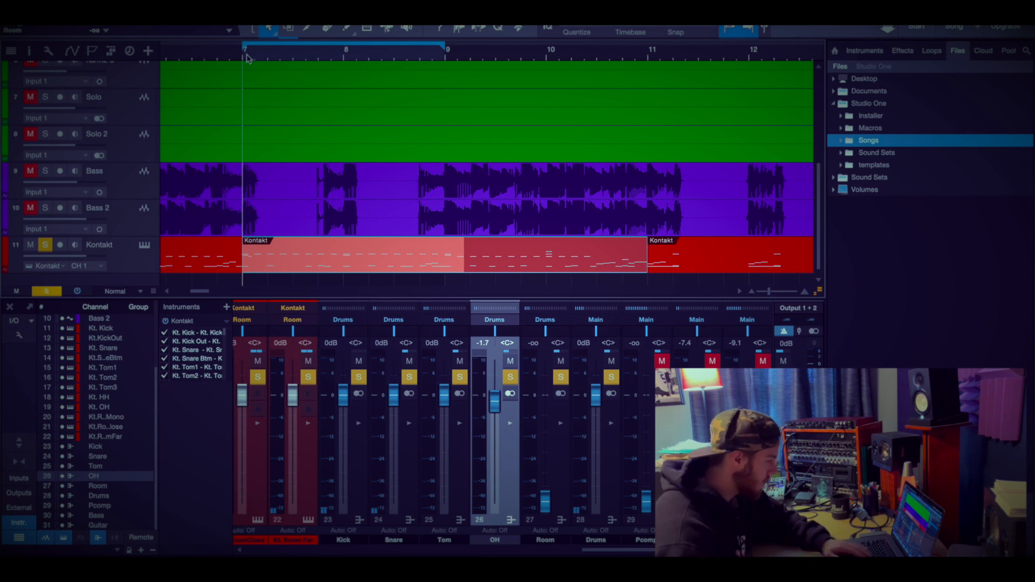
{"action": "key", "text": "space"}
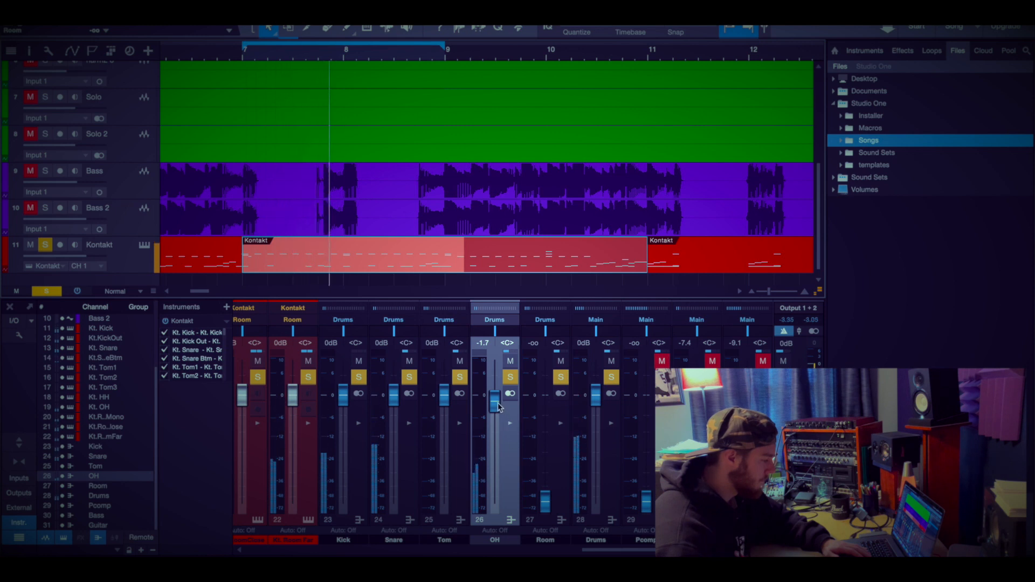
{"action": "mouse_move", "coordinate": [497, 404]}
{"action": "left_mouse_down"}
{"action": "mouse_move", "coordinate": [497, 432]}
{"action": "mouse_move", "coordinate": [495, 414]}
{"action": "left_mouse_up"}
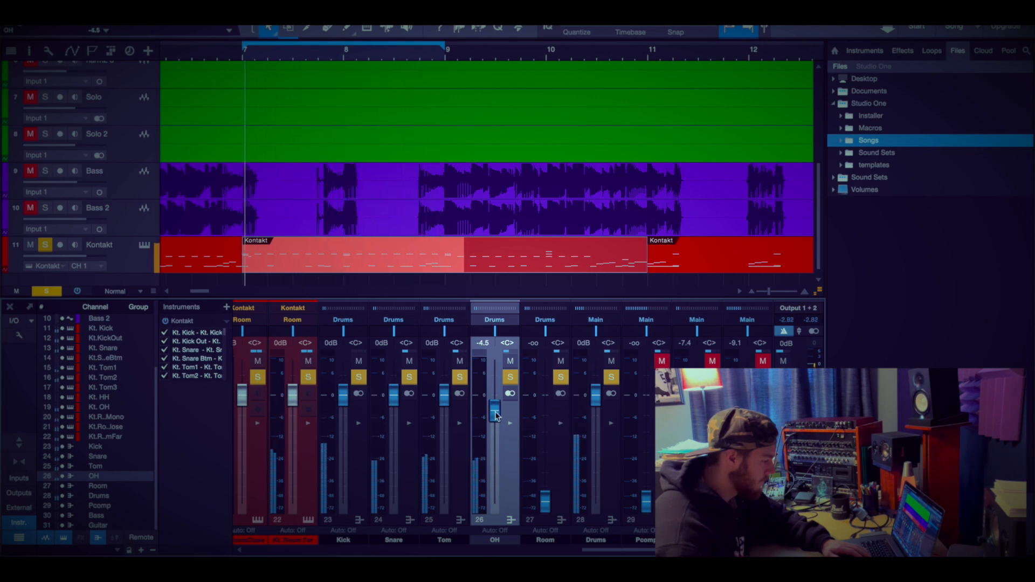
{"action": "left_click_drag", "start_coordinate": [546, 501], "coordinate": [548, 400]}
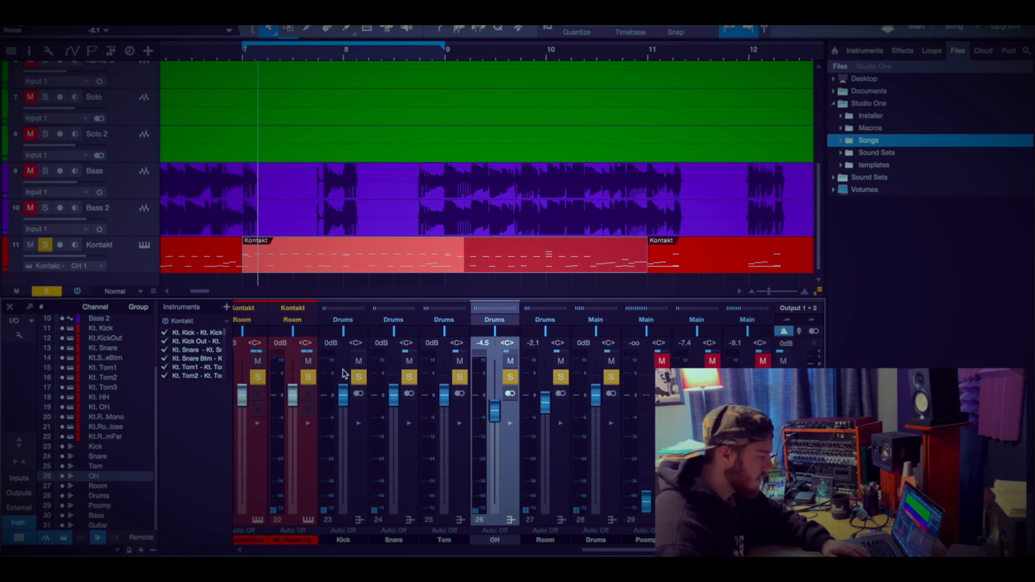
Go through the individual drum buses, select the Drums bus and expand its inserts
{"action": "left_click", "coordinate": [462, 469]}
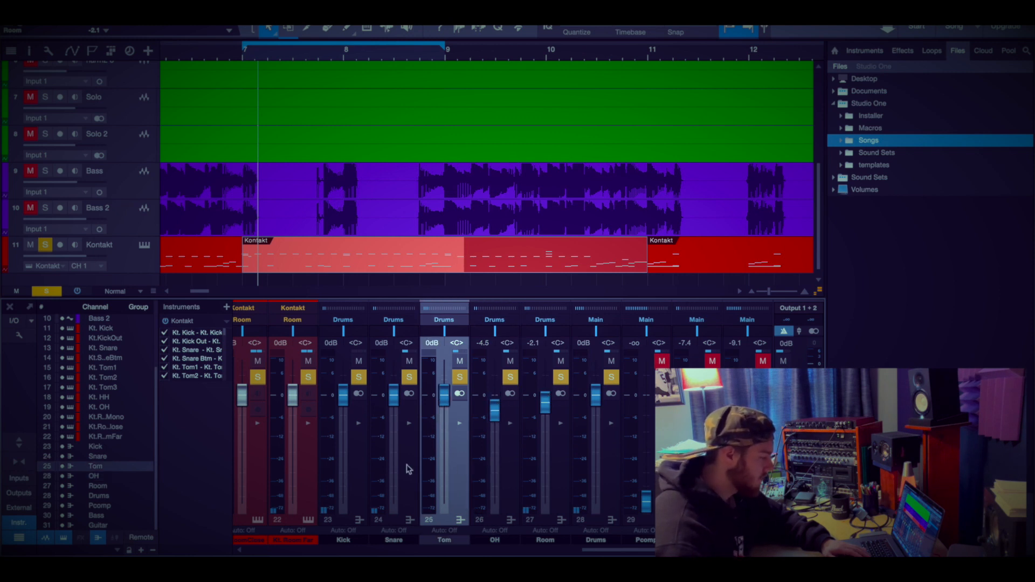
{"action": "left_click", "coordinate": [405, 465]}
{"action": "left_click", "coordinate": [362, 467]}
{"action": "left_click", "coordinate": [401, 469]}
{"action": "left_click", "coordinate": [440, 466]}
{"action": "left_click", "coordinate": [490, 464]}
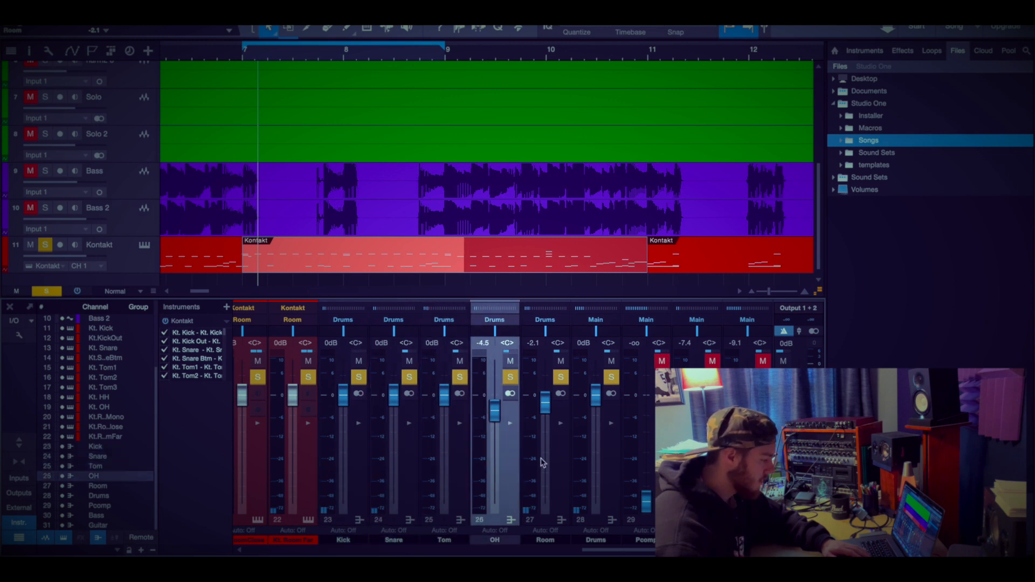
{"action": "left_click", "coordinate": [542, 462]}
{"action": "left_click", "coordinate": [607, 469]}
{"action": "left_click", "coordinate": [610, 424]}
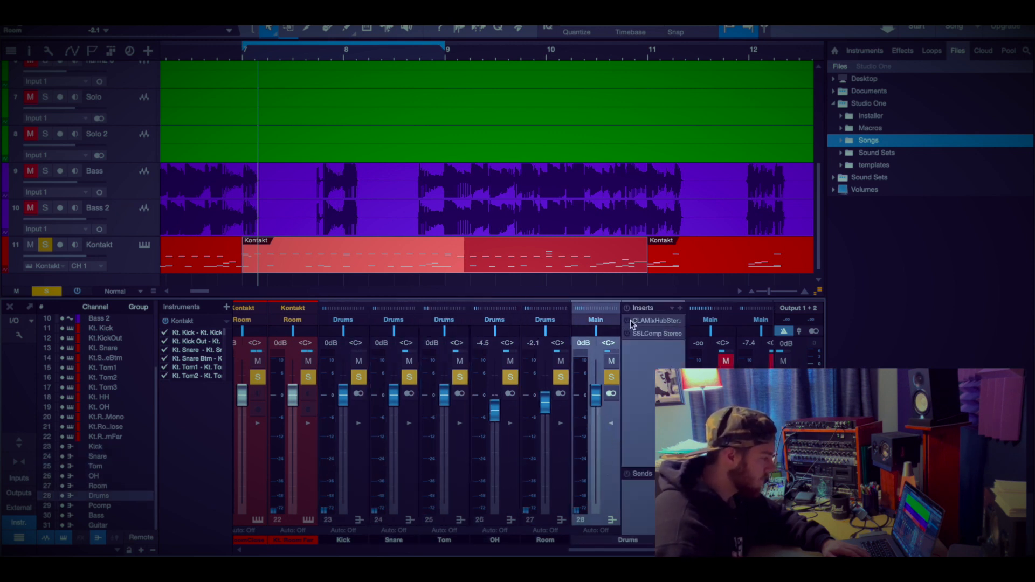
Open and enable the Drums bus's CLA MixHub during playback, boosting its HF by about 2.8 dB and HMF by 1.3 dB
{"action": "left_click", "coordinate": [244, 55]}
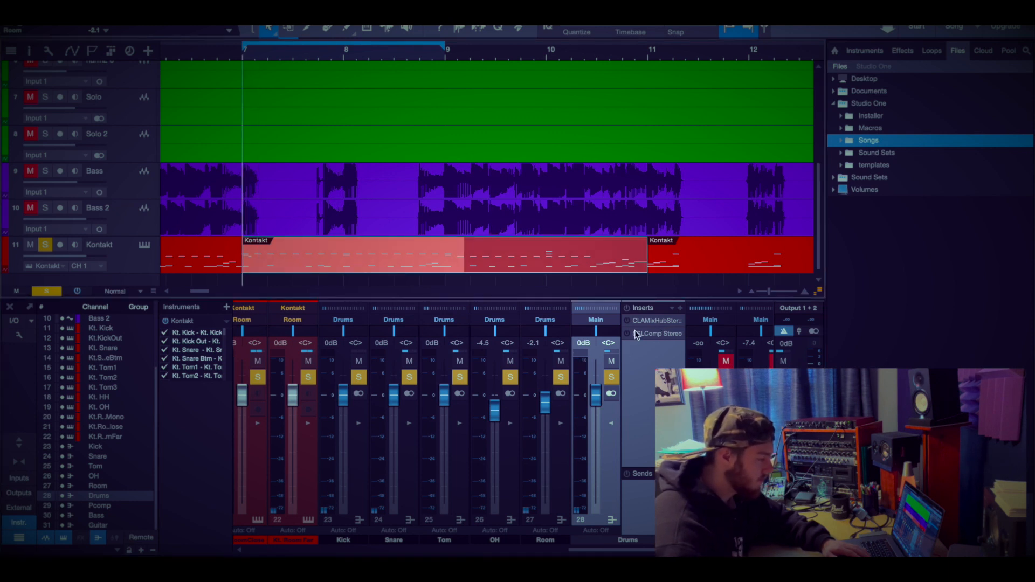
{"action": "key", "text": "space"}
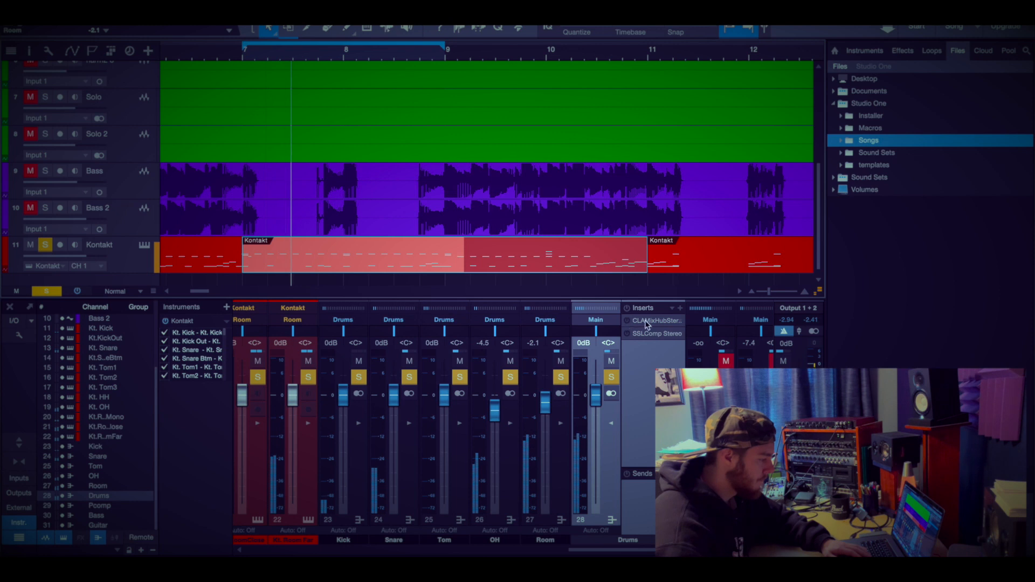
{"action": "left_click", "coordinate": [655, 320]}
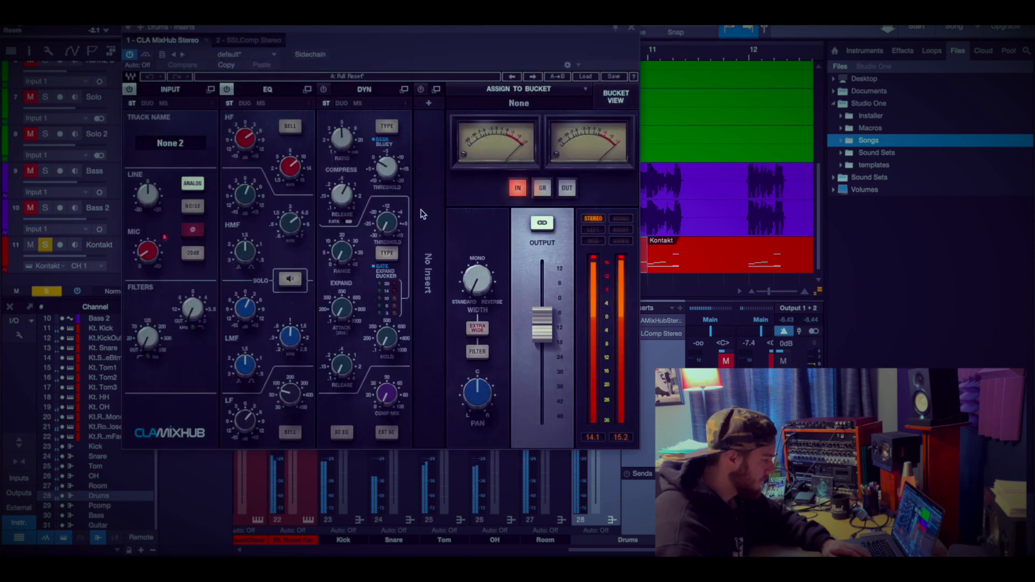
{"action": "left_click_drag", "start_coordinate": [245, 138], "coordinate": [251, 123]}
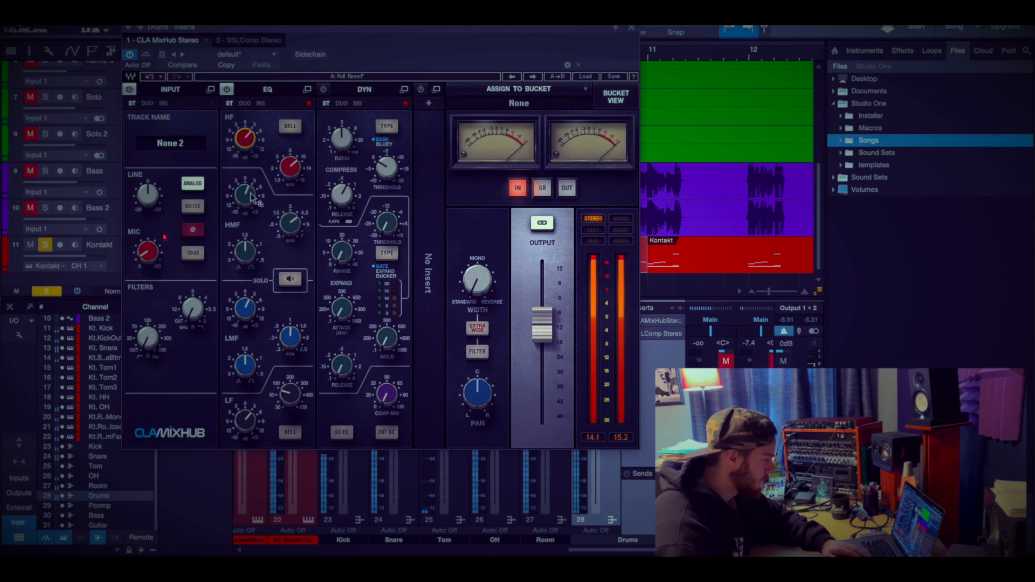
{"action": "left_click_drag", "start_coordinate": [252, 197], "coordinate": [252, 190]}
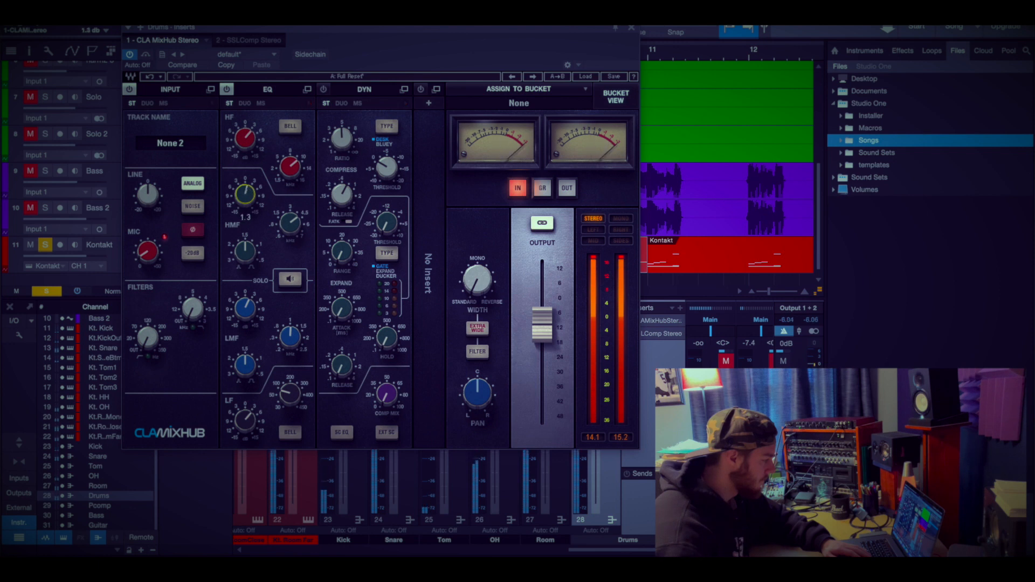
Set the MixHub's LMF gain to 0.1 dB, mic gain to 7.6 and LF gain to about 2.5 dB, and stop playback
{"action": "left_click_drag", "start_coordinate": [245, 308], "coordinate": [244, 321]}
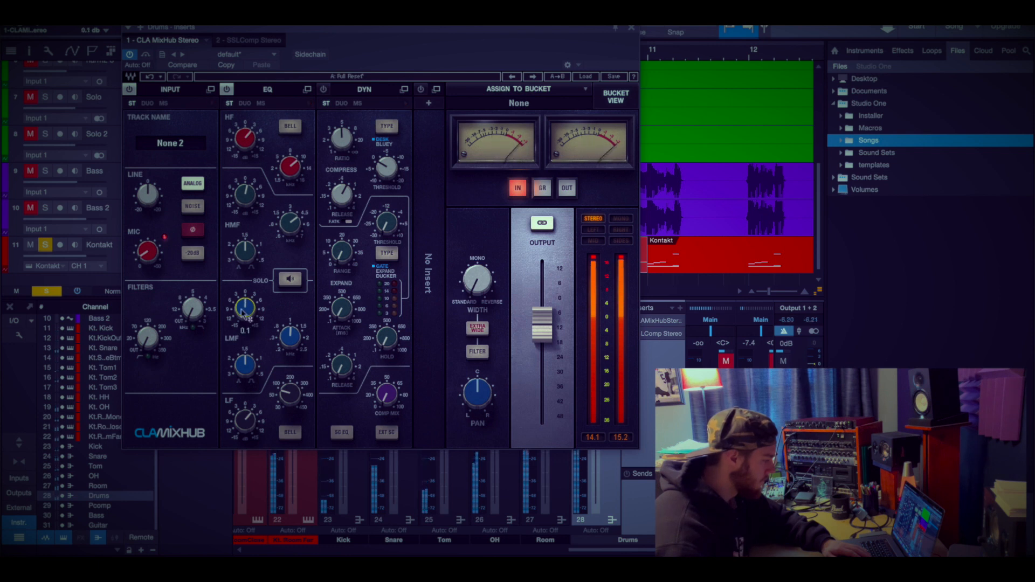
{"action": "left_click_drag", "start_coordinate": [147, 252], "coordinate": [148, 250]}
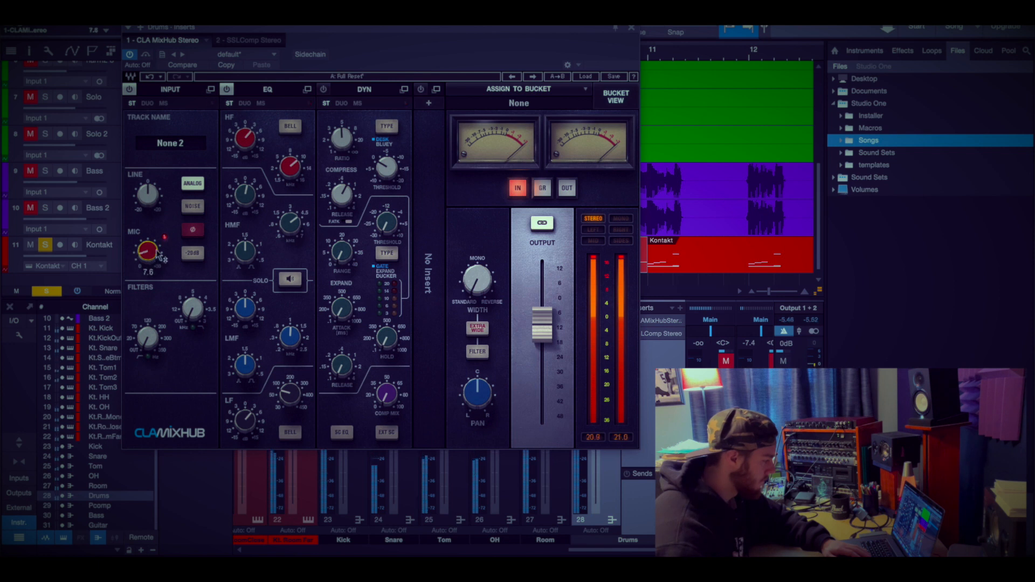
{"action": "left_click_drag", "start_coordinate": [245, 419], "coordinate": [245, 415]}
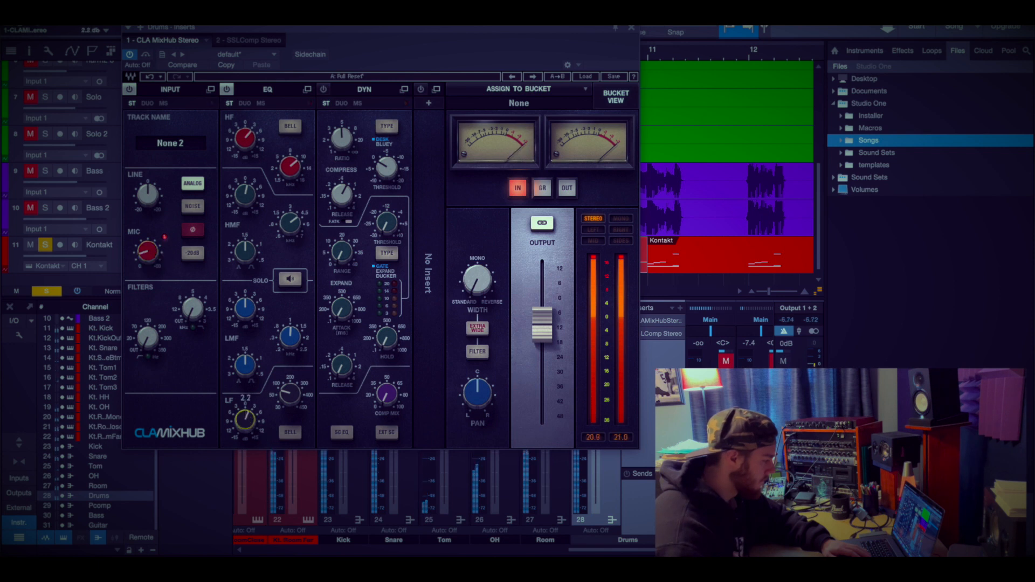
{"action": "key", "text": "space"}
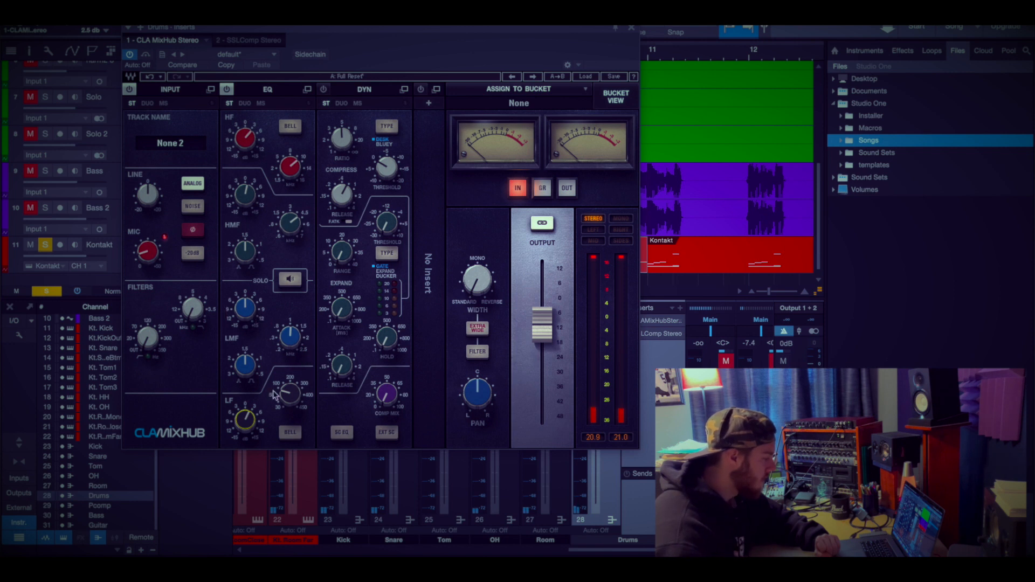
Check the MixHub's LF frequency, LF gain and mic gain settings, and move its window aside before closing it
{"action": "left_click", "coordinate": [289, 394]}
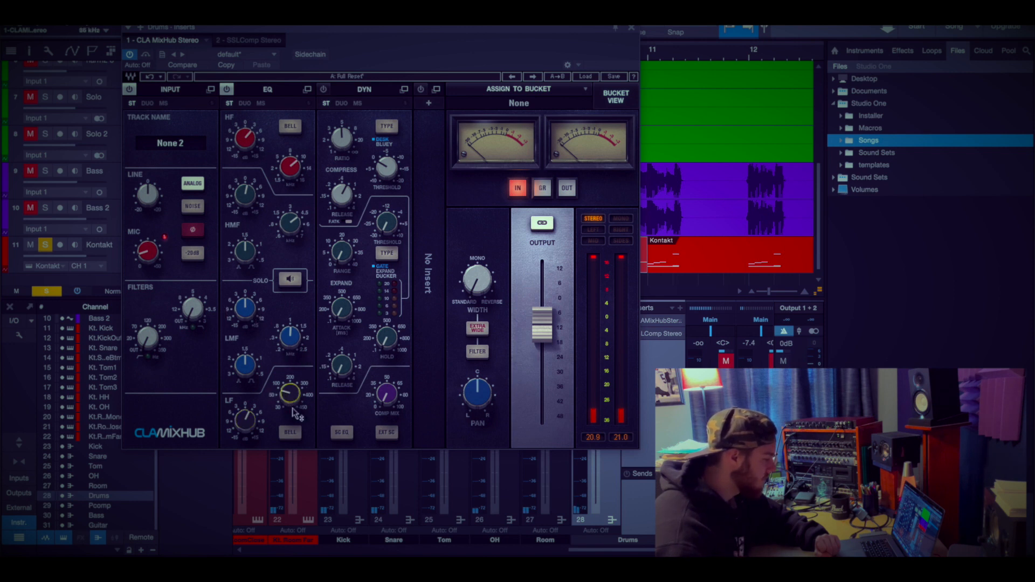
{"action": "left_click", "coordinate": [245, 420]}
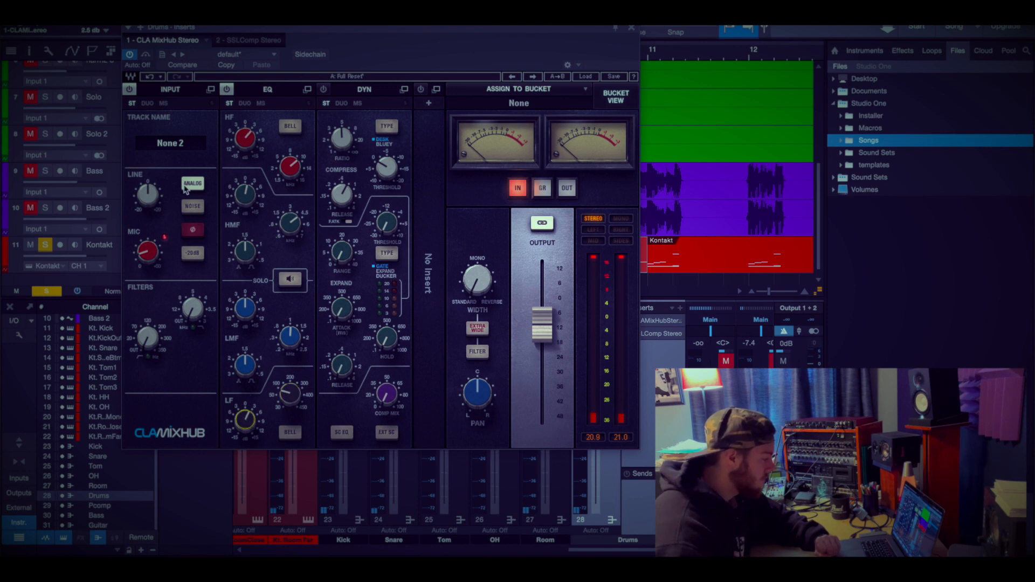
{"action": "left_click", "coordinate": [155, 256]}
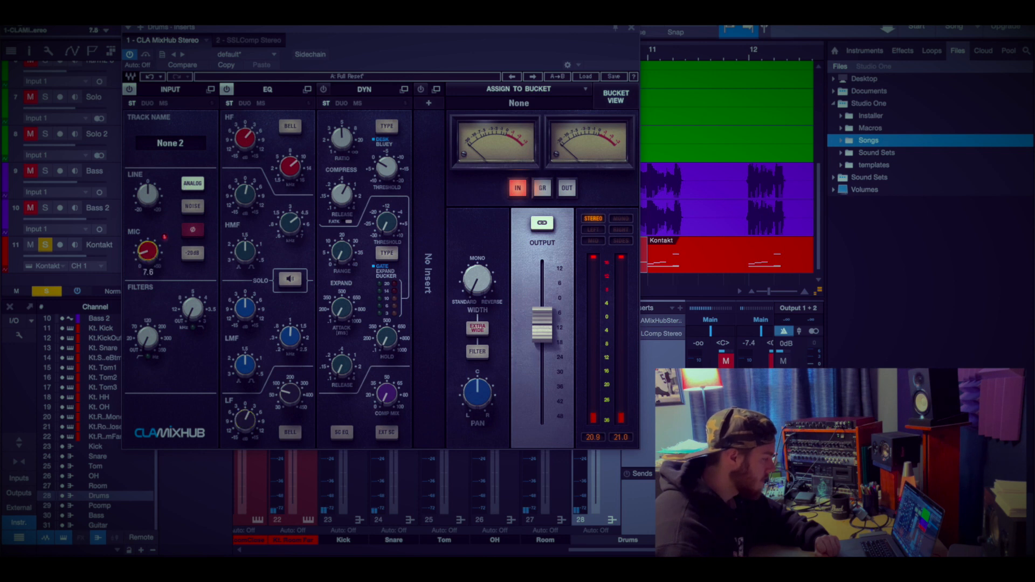
{"action": "left_click_drag", "start_coordinate": [537, 31], "coordinate": [477, 28]}
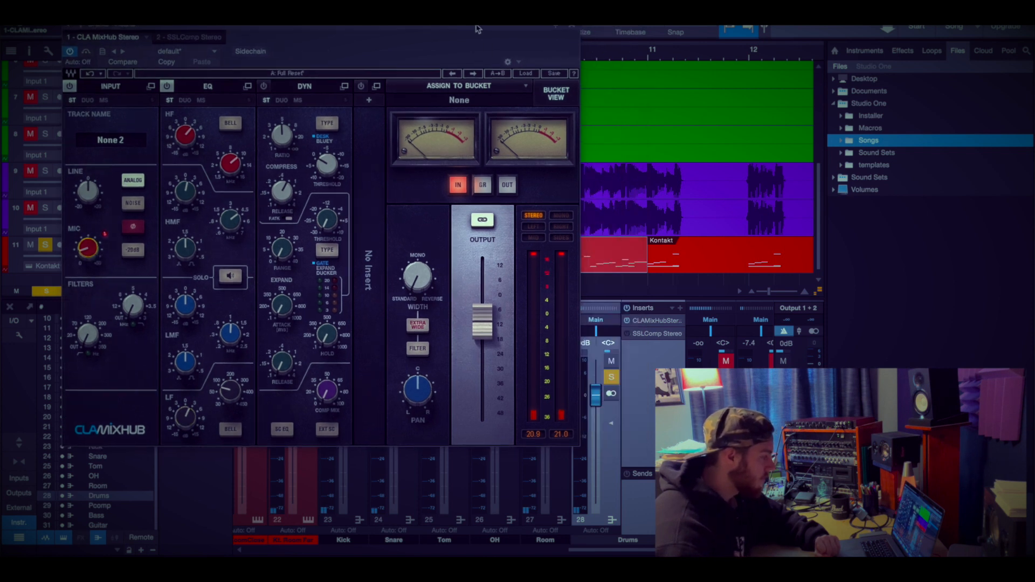
{"action": "left_click", "coordinate": [573, 29]}
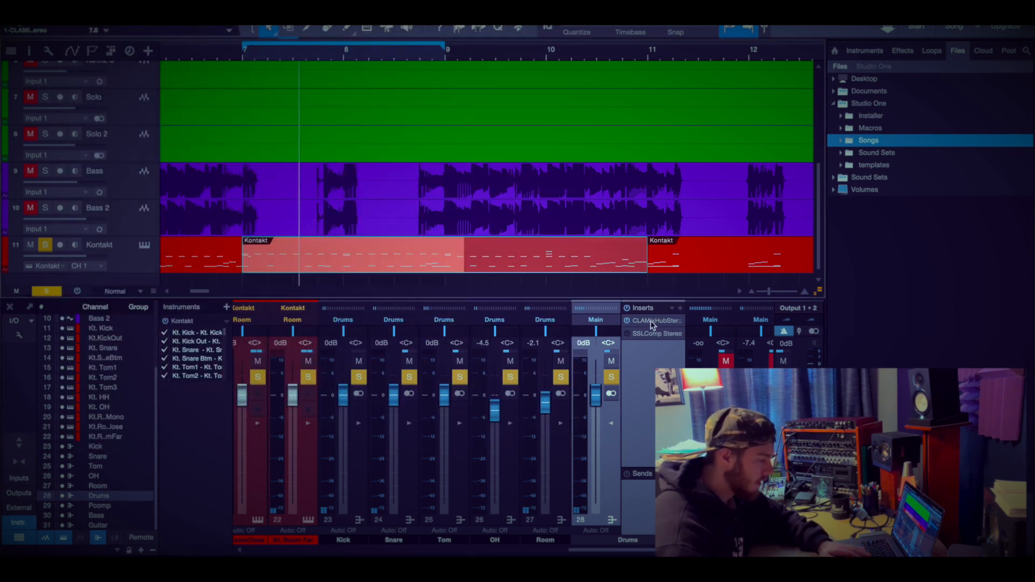
Reopen the Drums bus's MixHub during playback from bar 7, lower its output to about -13 dB and close it
{"action": "left_click", "coordinate": [275, 53]}
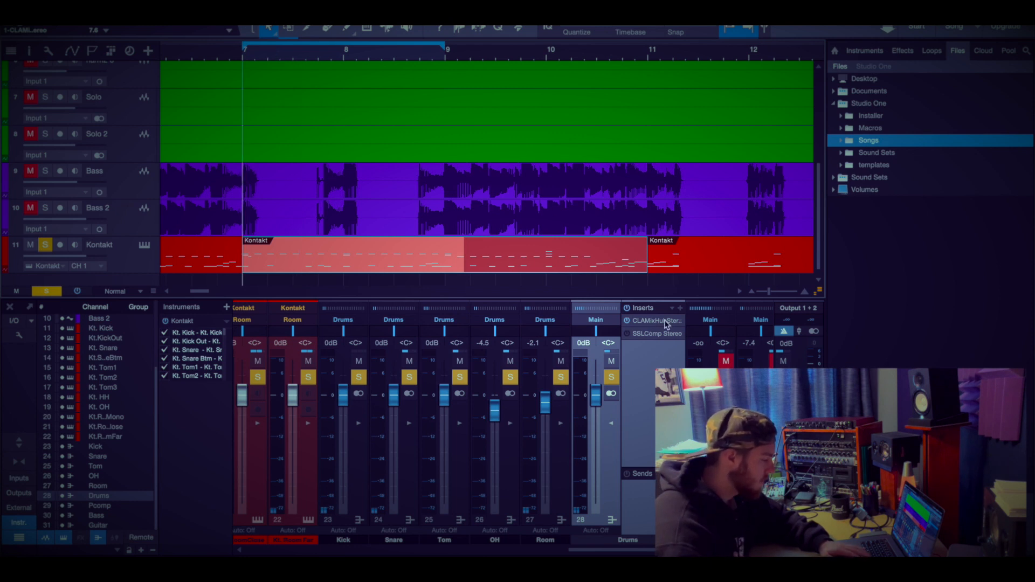
{"action": "key", "text": "space"}
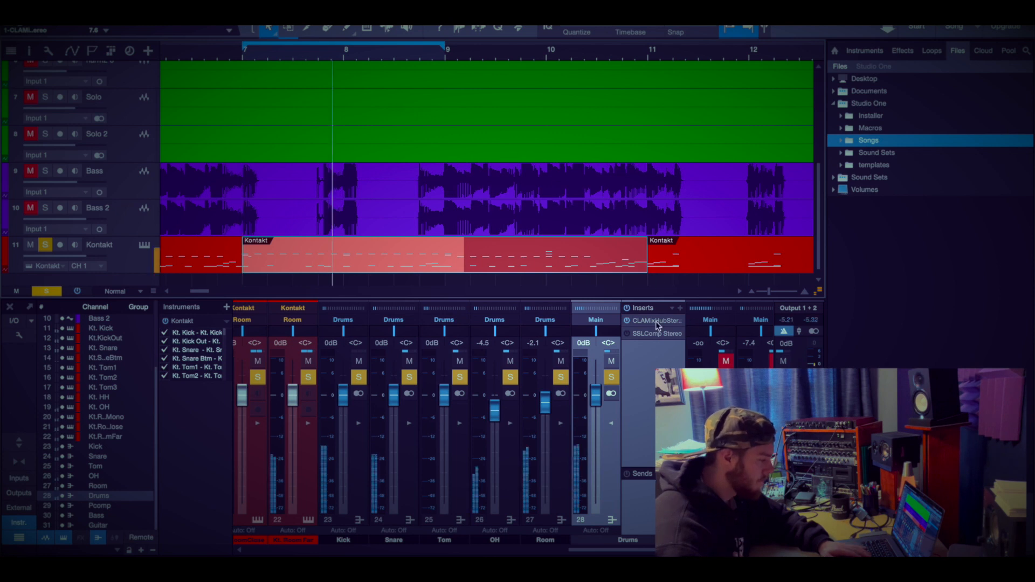
{"action": "left_click", "coordinate": [655, 321]}
{"action": "left_click_drag", "start_coordinate": [481, 302], "coordinate": [482, 328]}
{"action": "left_click_drag", "start_coordinate": [476, 29], "coordinate": [431, 27]}
{"action": "left_click", "coordinate": [526, 22]}
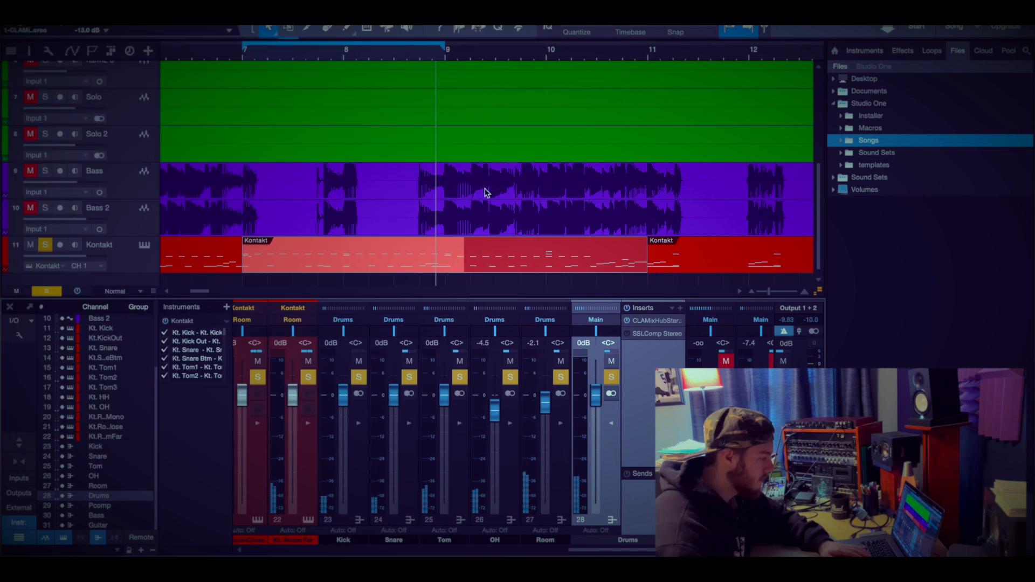
Open and enable the Drums bus's SSLComp Stereo compressor and adjust its make-up gain during playback
{"action": "left_click", "coordinate": [257, 56]}
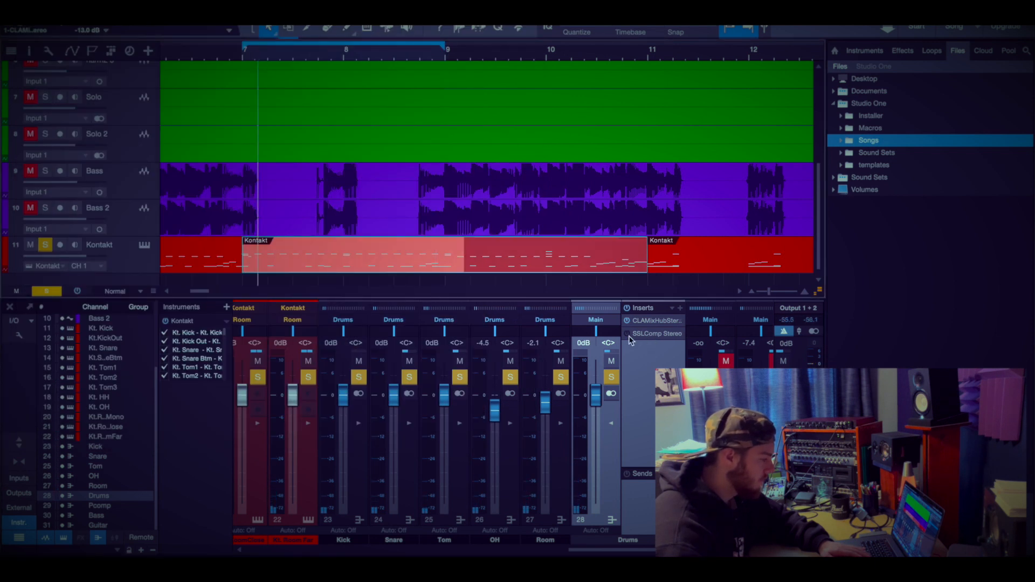
{"action": "left_click", "coordinate": [654, 334]}
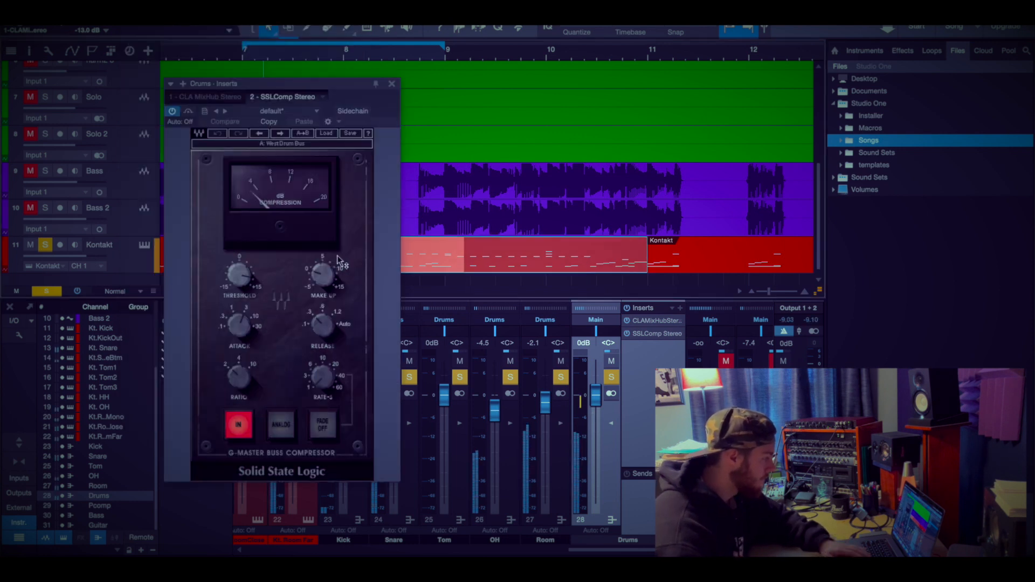
{"action": "mouse_move", "coordinate": [244, 271]}
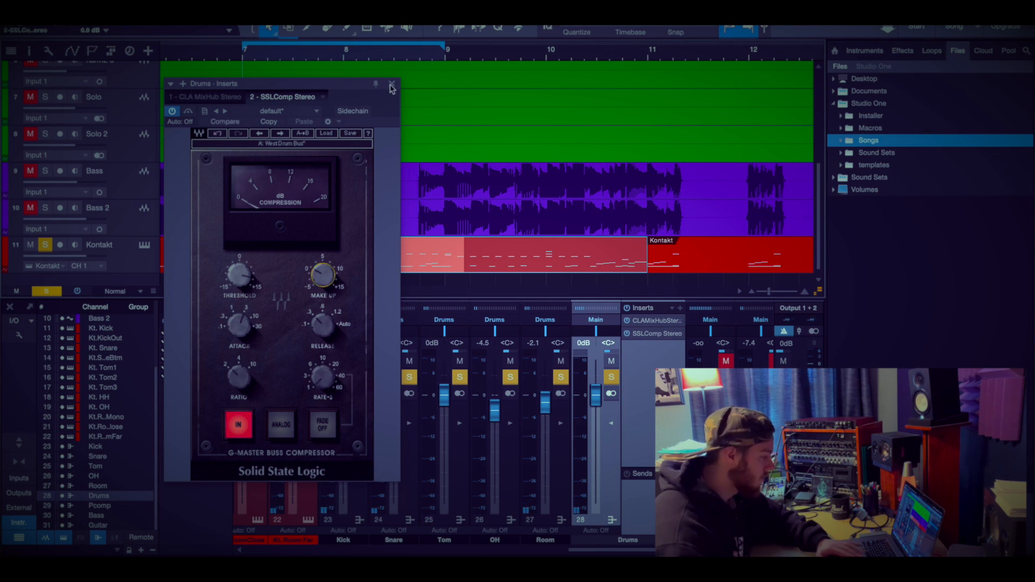
Close the Drums bus's compressor and play the drums from bar 7 with all processing active
{"action": "left_click", "coordinate": [392, 85]}
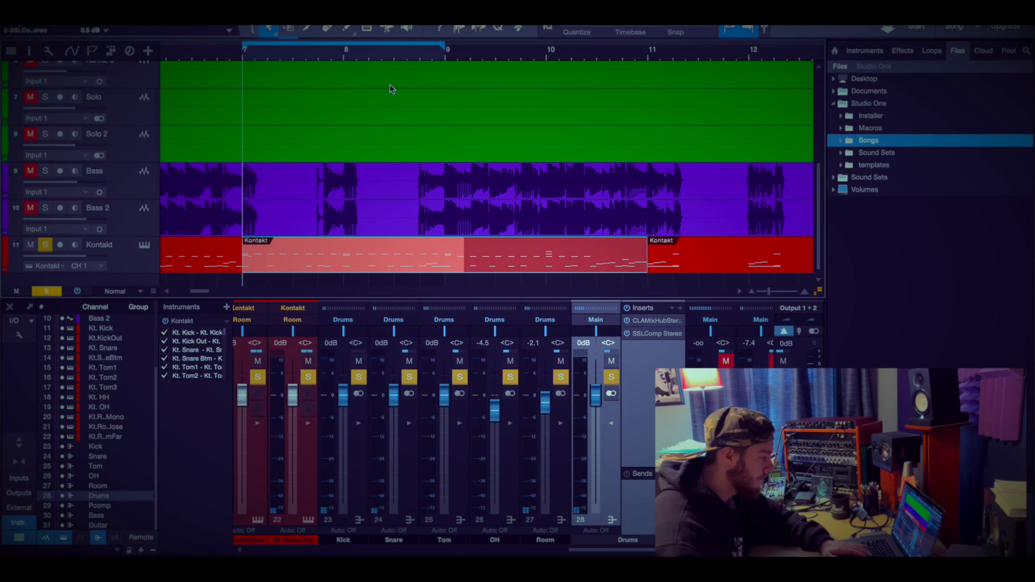
{"action": "key", "text": "space"}
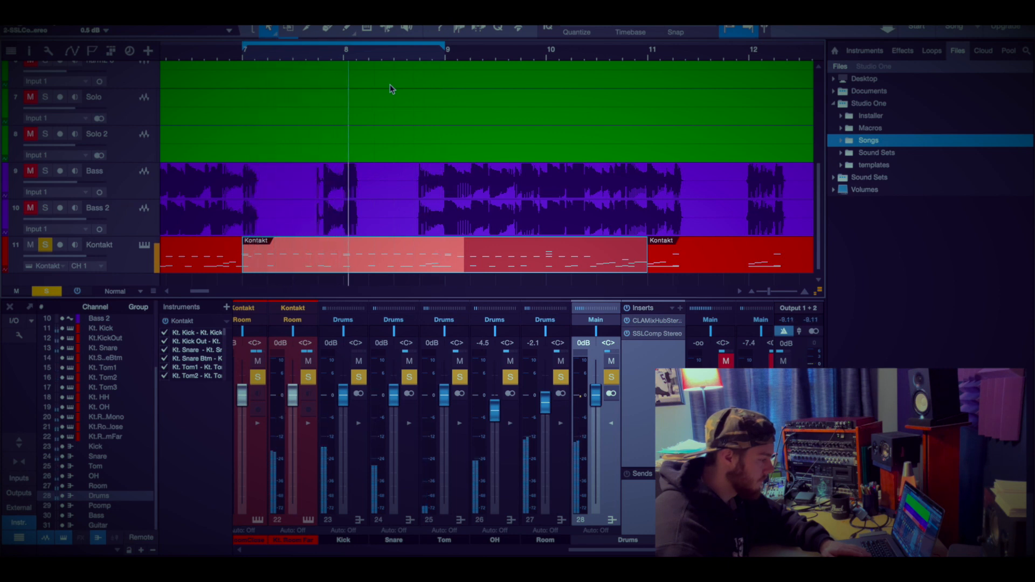
{"action": "key", "text": "space"}
Bypass all insert effects, listen to the unprocessed drums from bar 7, and re-enable the effects
{"action": "left_click", "coordinate": [79, 292]}
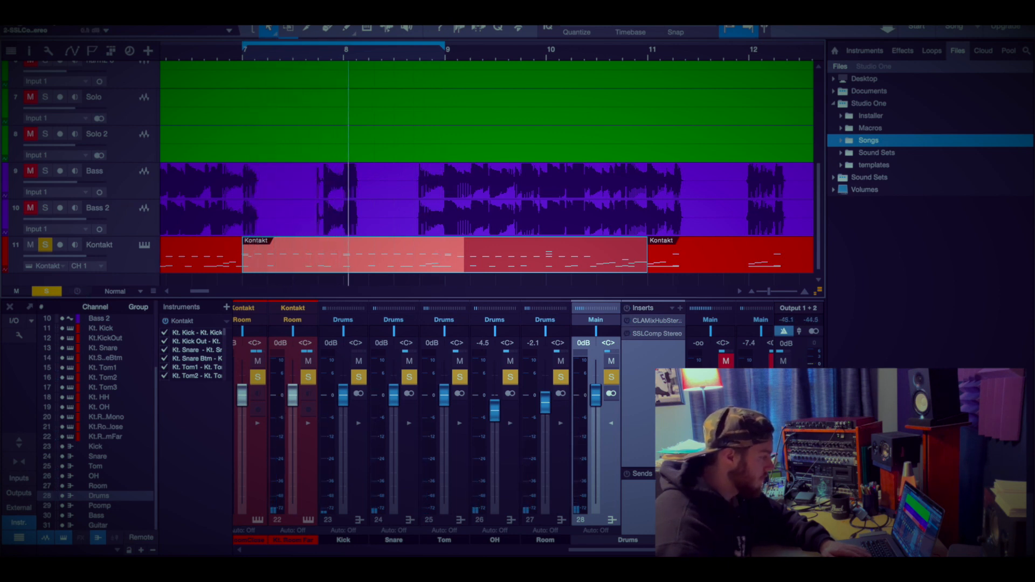
{"action": "left_click", "coordinate": [244, 54]}
{"action": "key", "text": "space"}
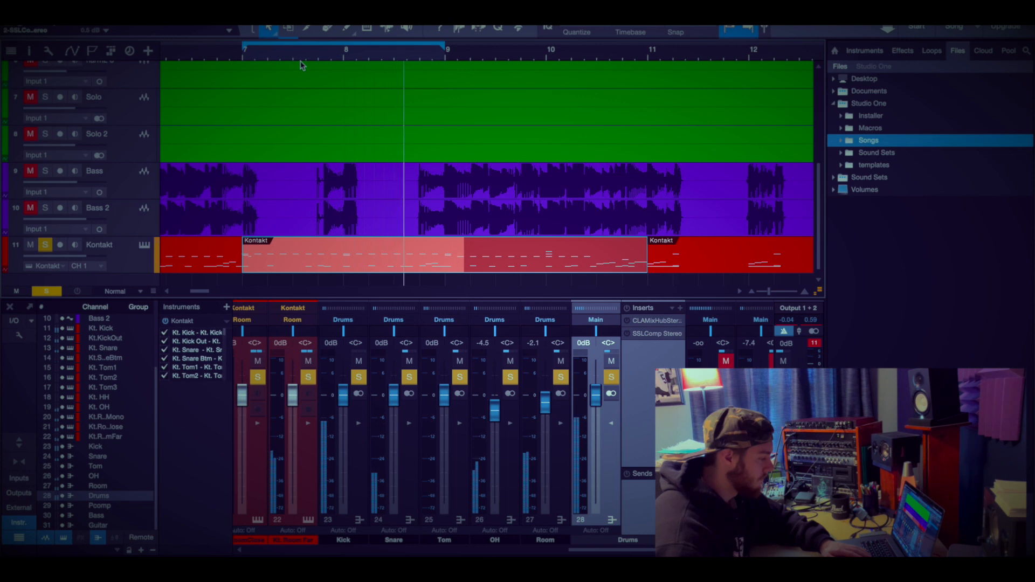
{"action": "key", "text": "space"}
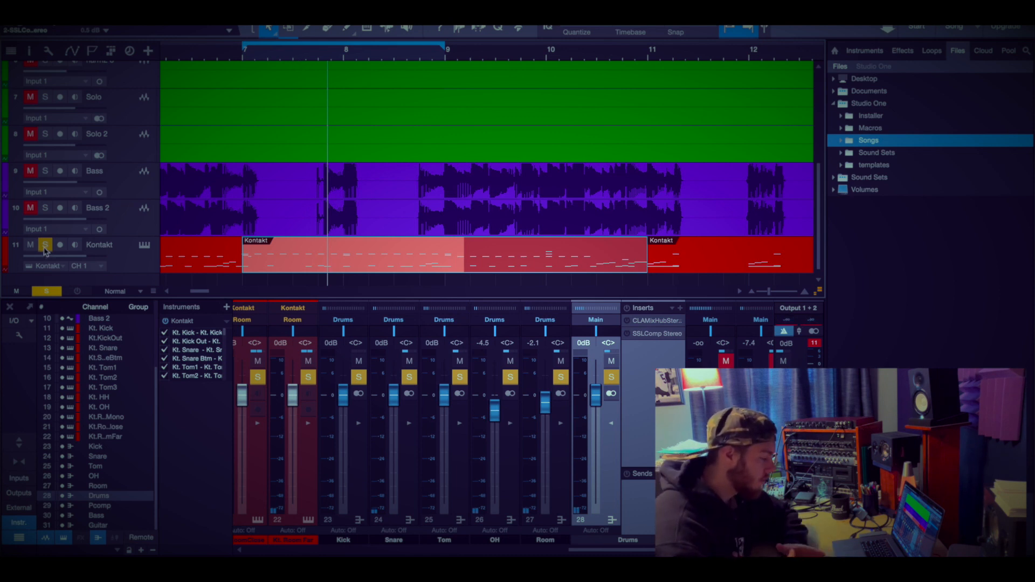
{"action": "left_click", "coordinate": [83, 293]}
{"action": "left_click_drag", "start_coordinate": [327, 53], "coordinate": [297, 52]}
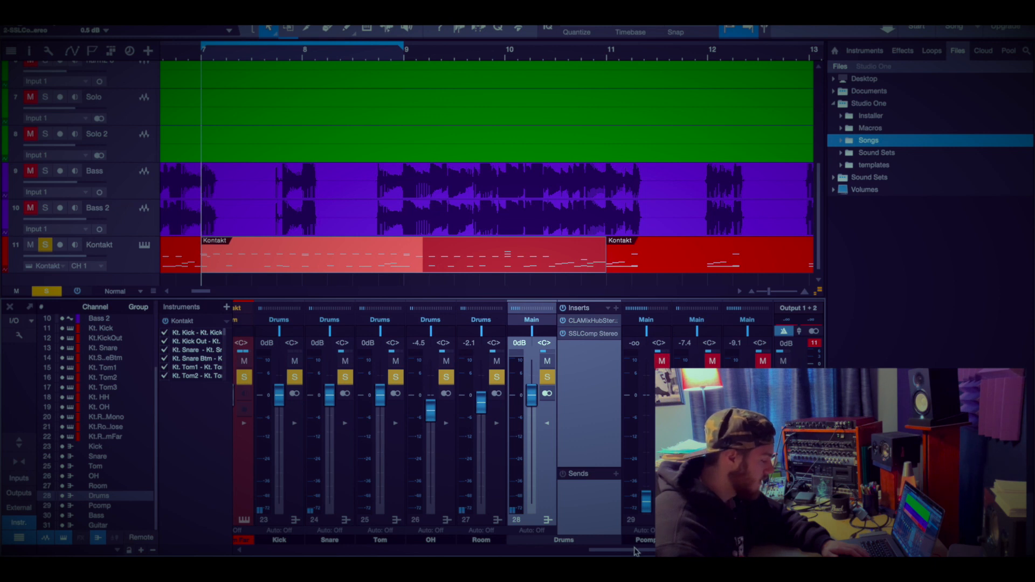
Expand the first Kontakt Kick channel to check its inserts and Pcomp send, and collapse it again
{"action": "left_click_drag", "start_coordinate": [635, 552], "coordinate": [419, 546]}
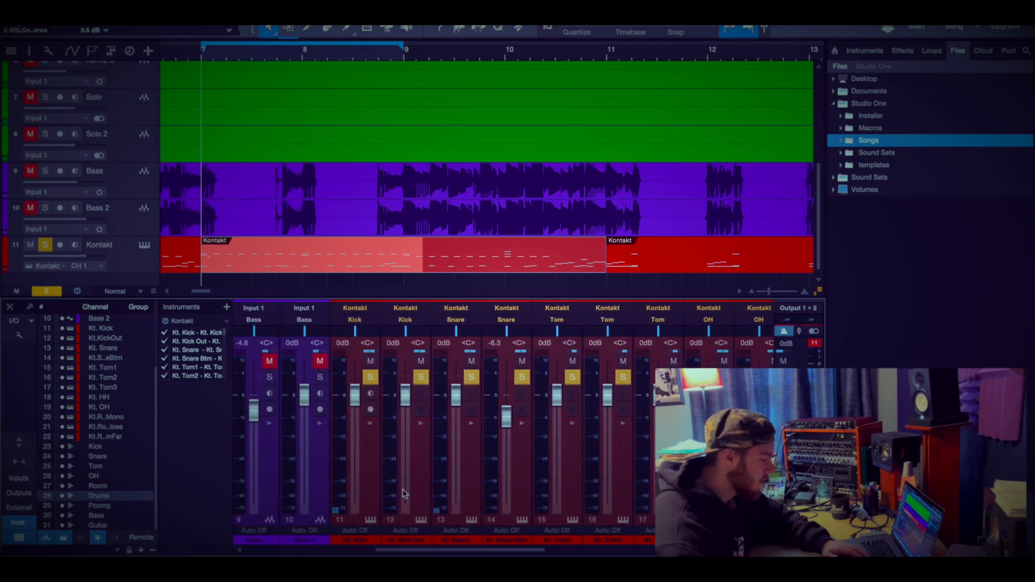
{"action": "left_click", "coordinate": [370, 424]}
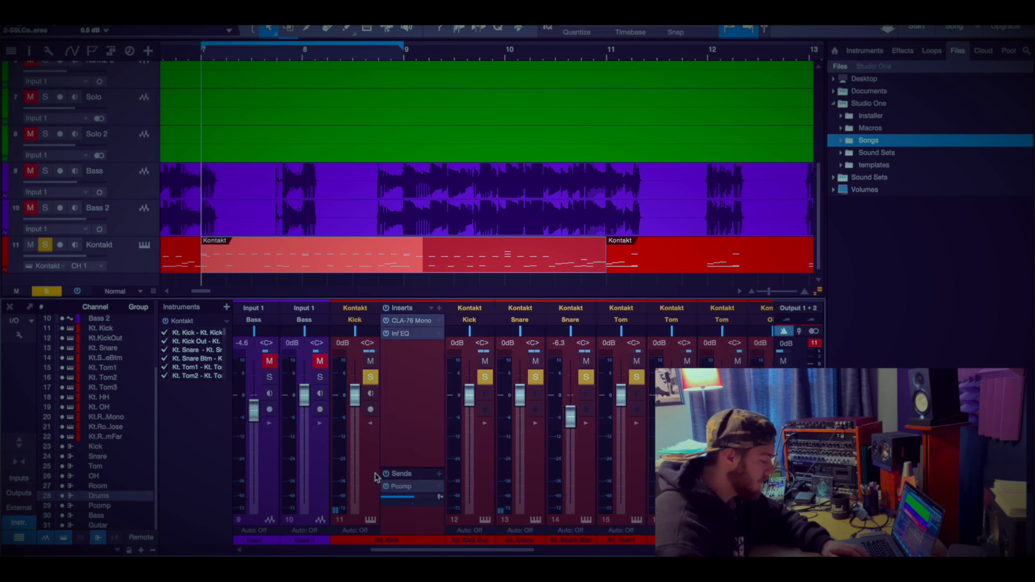
{"action": "left_click", "coordinate": [370, 426]}
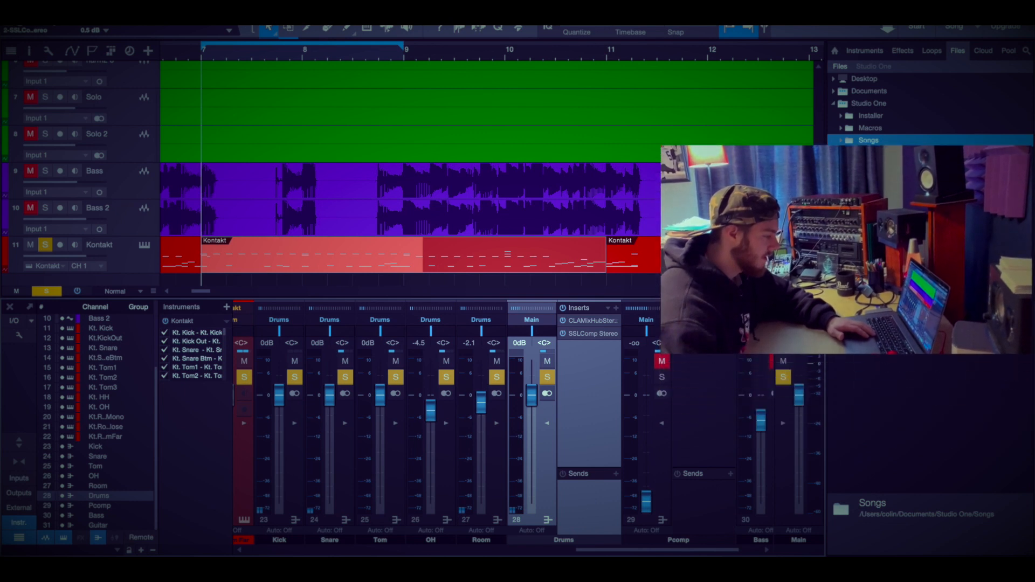
Open the Pcomp bus's SSLComp Stereo compressor and isolate the bus by unsoloing the Drums bus while keeping Pcomp soloed
{"action": "left_click", "coordinate": [710, 322]}
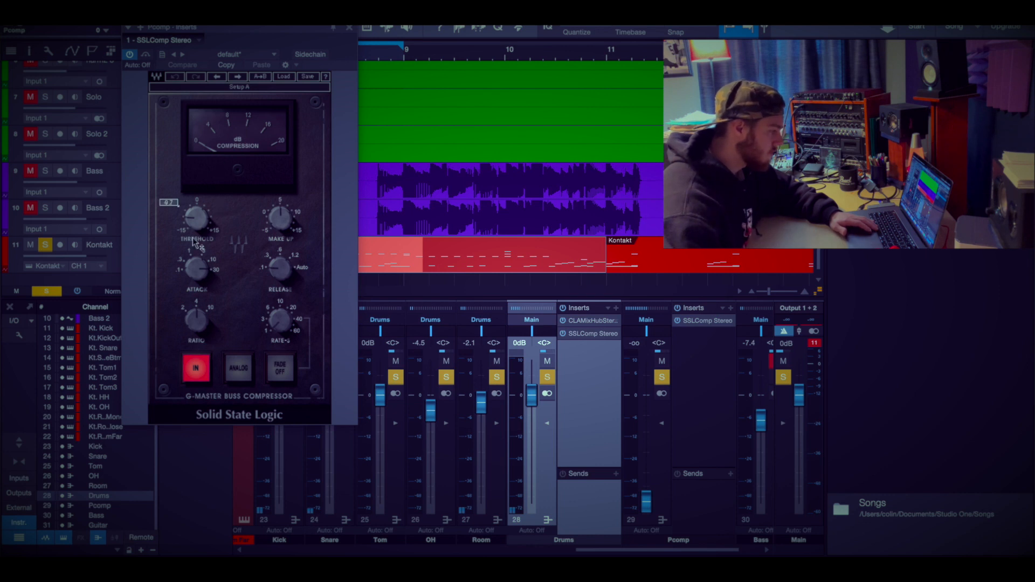
{"action": "left_click_drag", "start_coordinate": [276, 29], "coordinate": [298, 80]}
{"action": "left_click", "coordinate": [547, 377]}
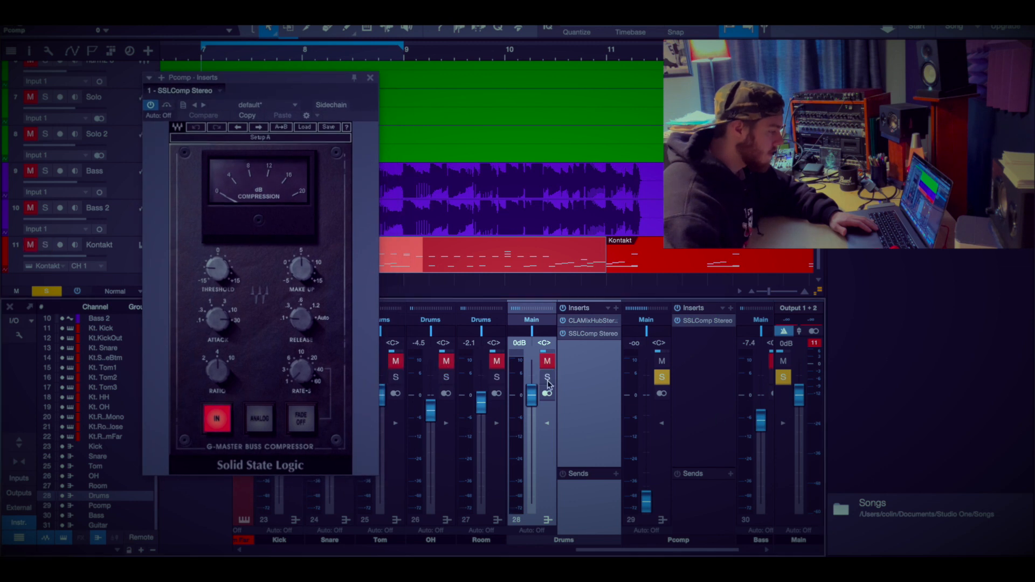
{"action": "left_click", "coordinate": [661, 379]}
{"action": "left_click", "coordinate": [661, 378]}
Raise the Pcomp fader to -2.1 dB and set its compressor's threshold to about -11 dB during playback
{"action": "left_click_drag", "start_coordinate": [646, 501], "coordinate": [647, 402]}
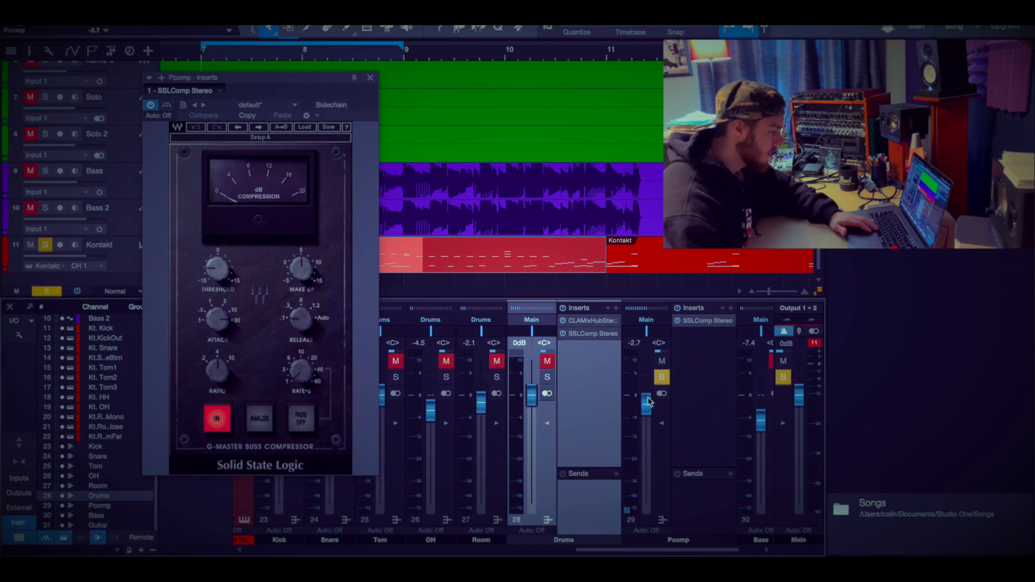
{"action": "left_click_drag", "start_coordinate": [647, 440], "coordinate": [647, 408]}
{"action": "key", "text": "space"}
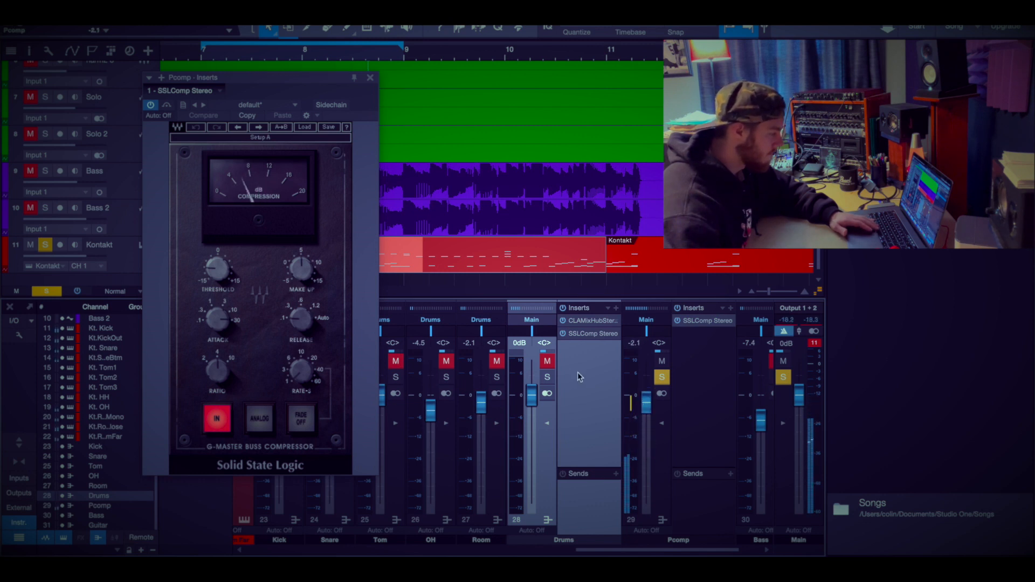
{"action": "left_click_drag", "start_coordinate": [219, 269], "coordinate": [218, 264]}
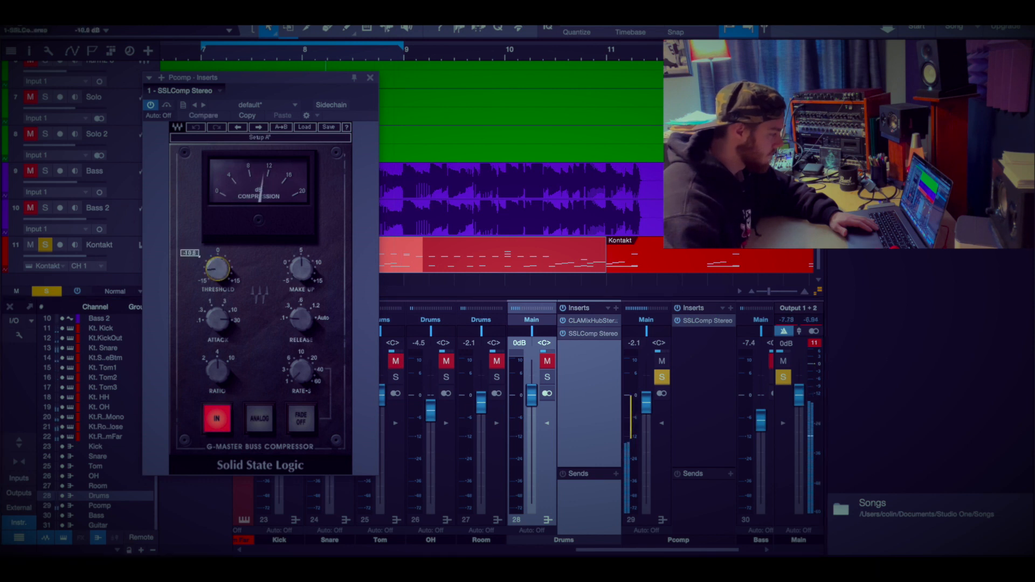
{"action": "left_click_drag", "start_coordinate": [218, 269], "coordinate": [218, 263]}
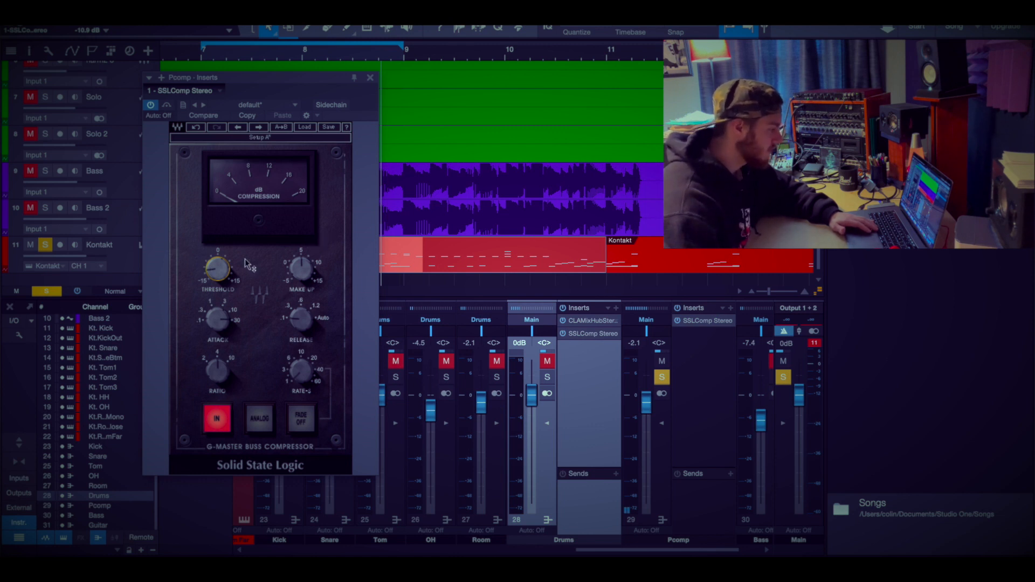
{"action": "mouse_move", "coordinate": [245, 258]}
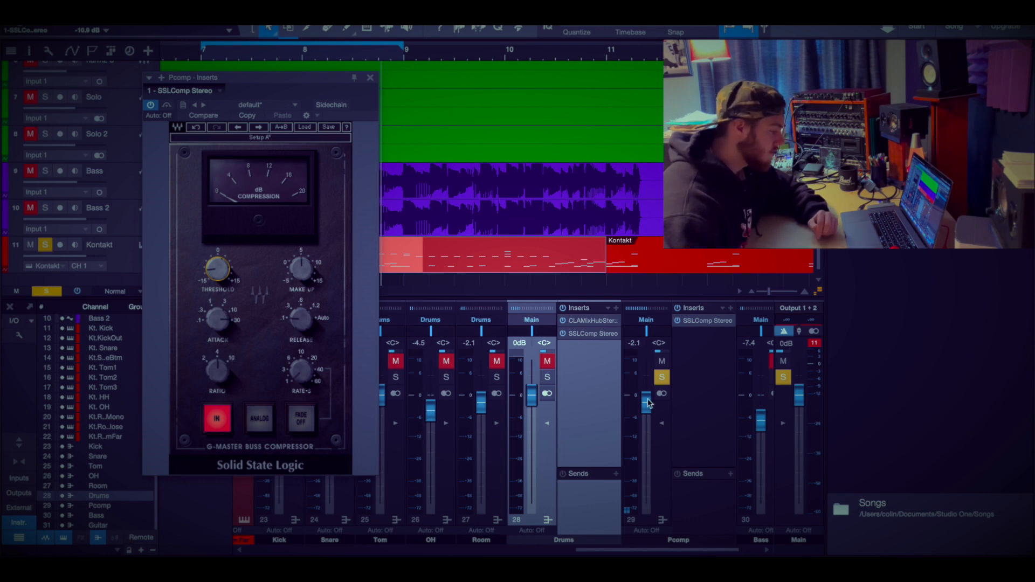
Re-solo the Drums bus, close the compressor, and blend Pcomp in from silence to -4.3 dB during playback
{"action": "left_click_drag", "start_coordinate": [648, 403], "coordinate": [662, 533]}
{"action": "left_click", "coordinate": [547, 377]}
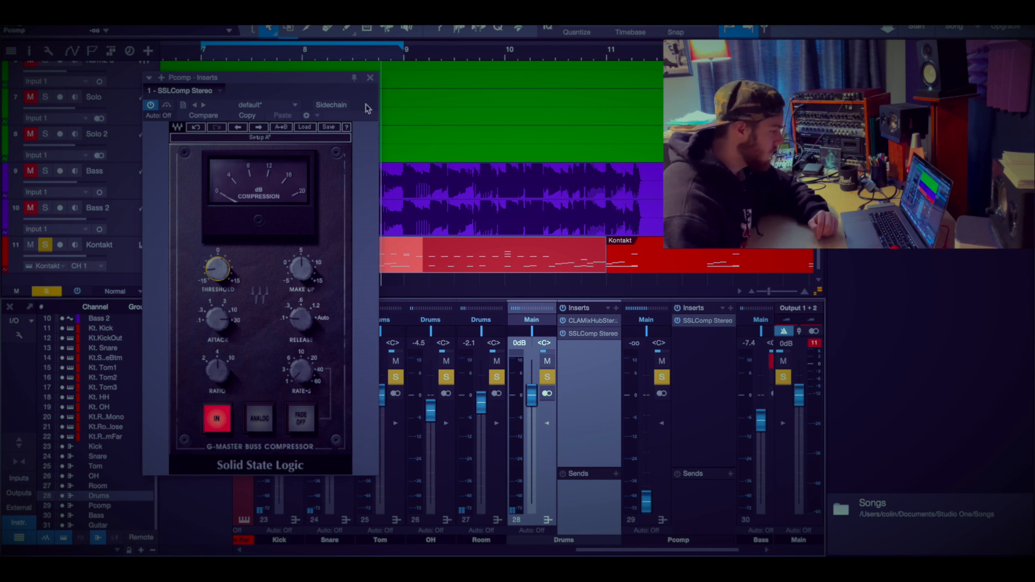
{"action": "left_click", "coordinate": [370, 78]}
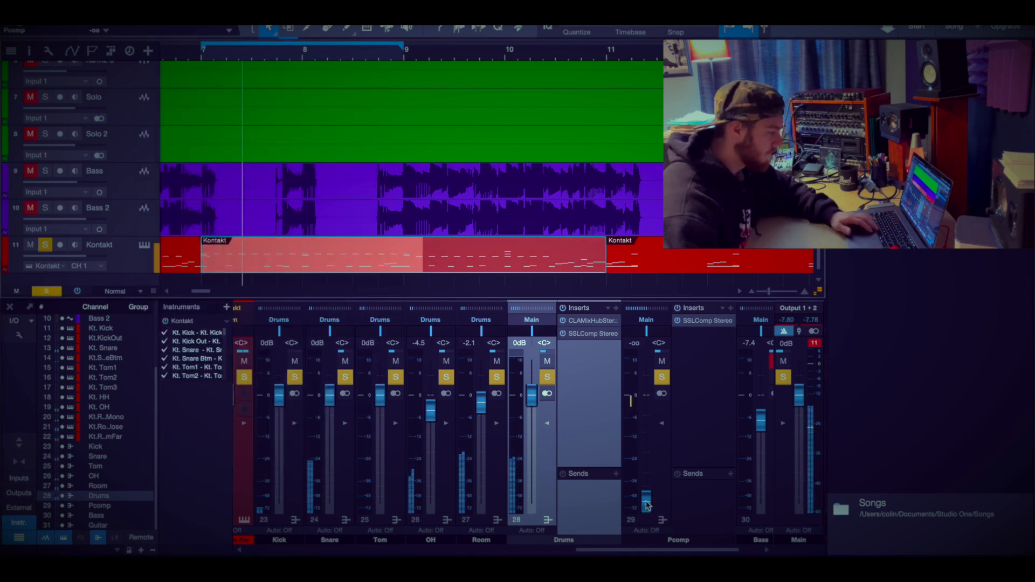
{"action": "left_click_drag", "start_coordinate": [646, 503], "coordinate": [646, 417]}
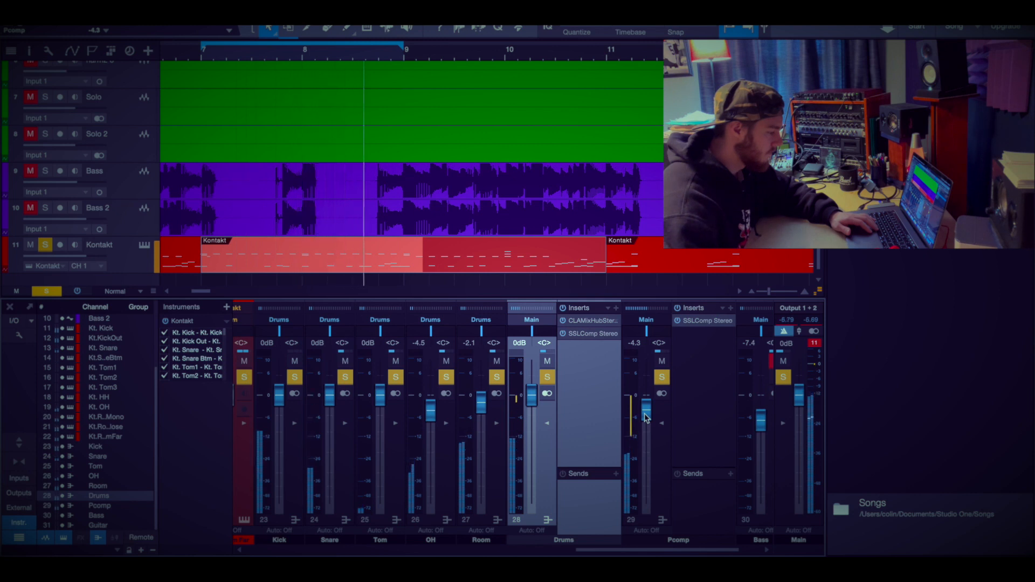
Collapse the Drums and Pcomp channels, and unmute and solo the Bass bus
{"action": "left_click", "coordinate": [547, 423]}
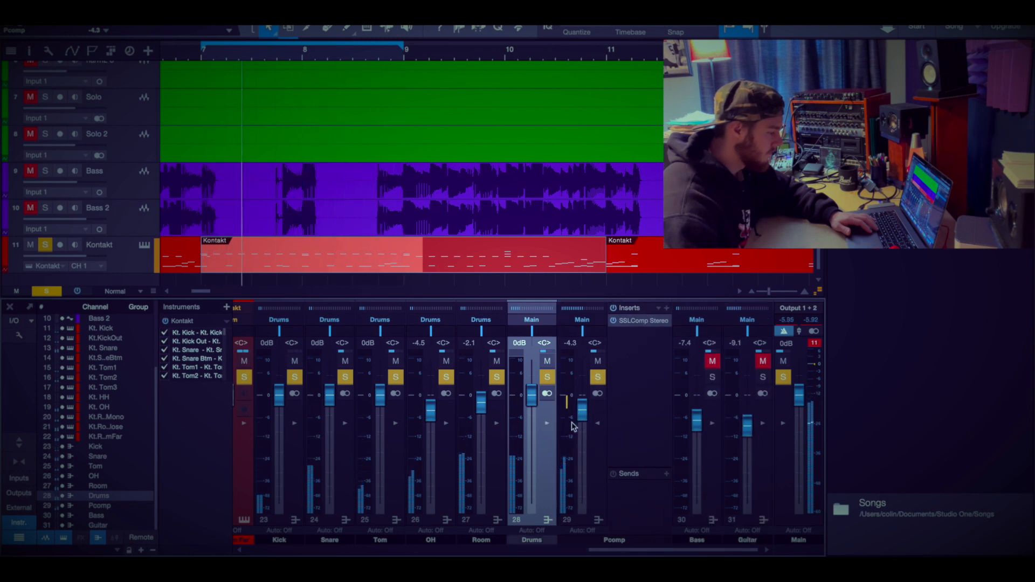
{"action": "left_click", "coordinate": [596, 423]}
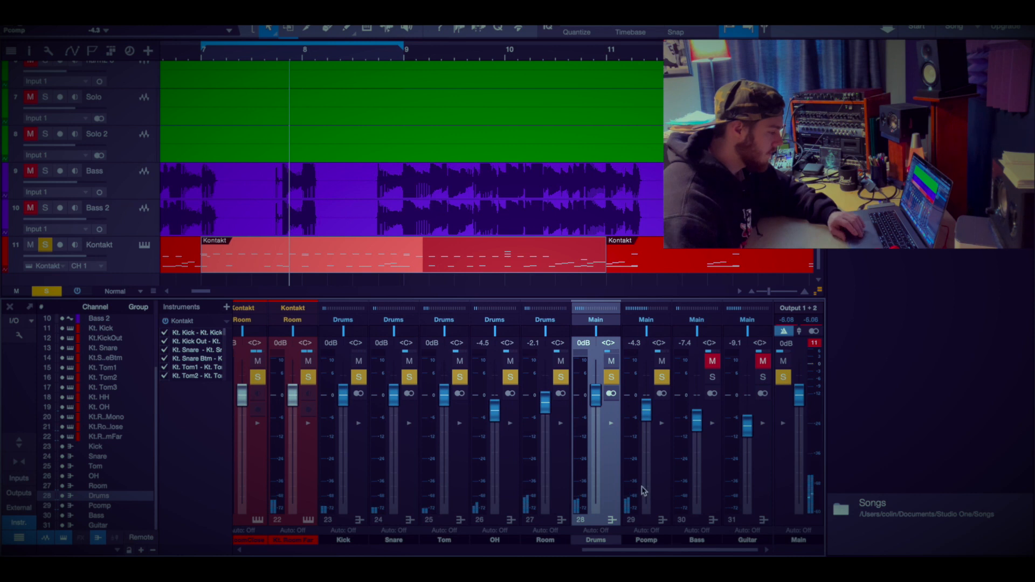
{"action": "left_click", "coordinate": [686, 483]}
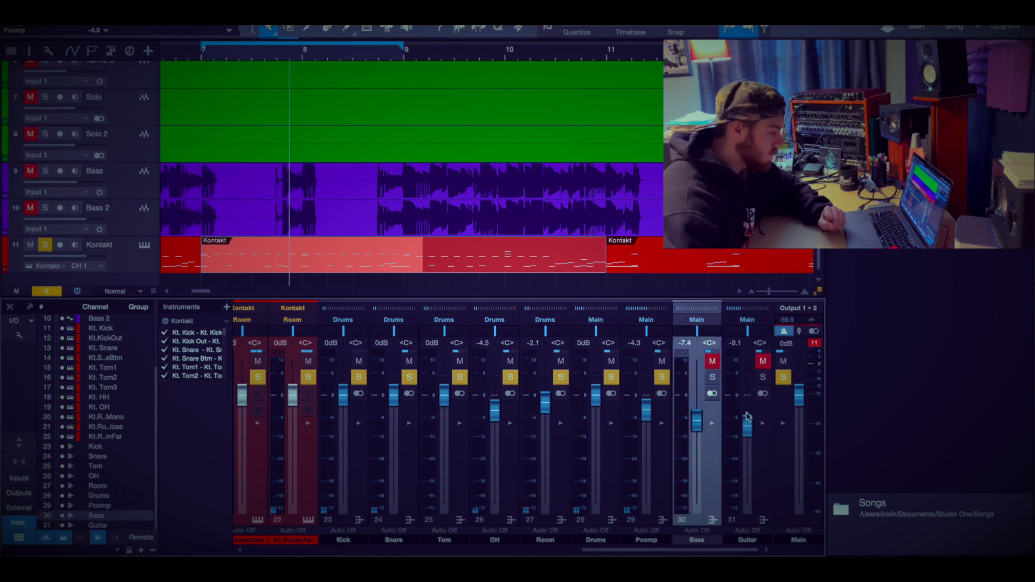
{"action": "left_click", "coordinate": [713, 361]}
{"action": "left_click", "coordinate": [712, 376]}
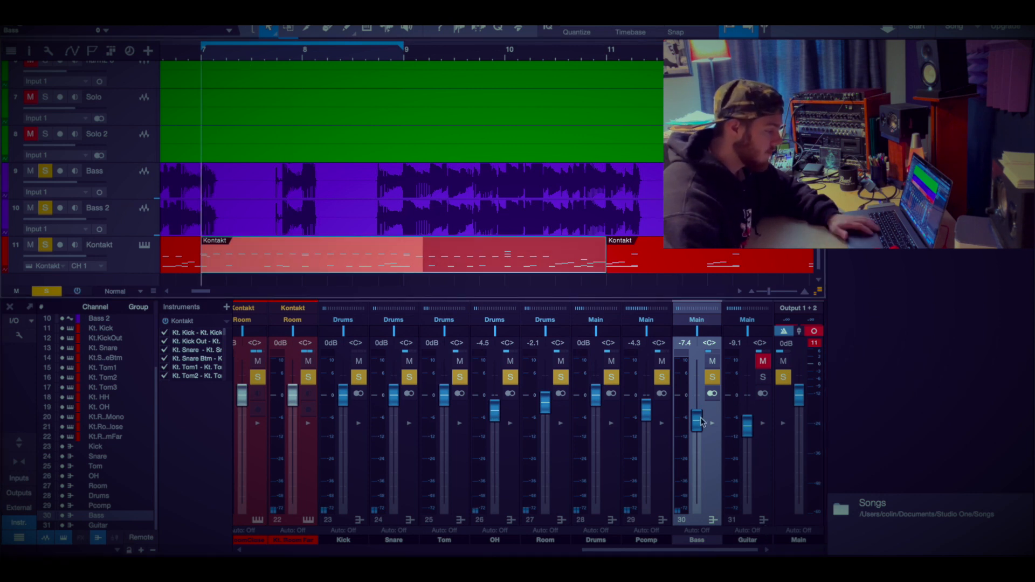
Move the playback loop to bars 9 to 11 and balance the Bass bus fader at -6.7 dB against the drums
{"action": "left_click_drag", "start_coordinate": [698, 421], "coordinate": [699, 525]}
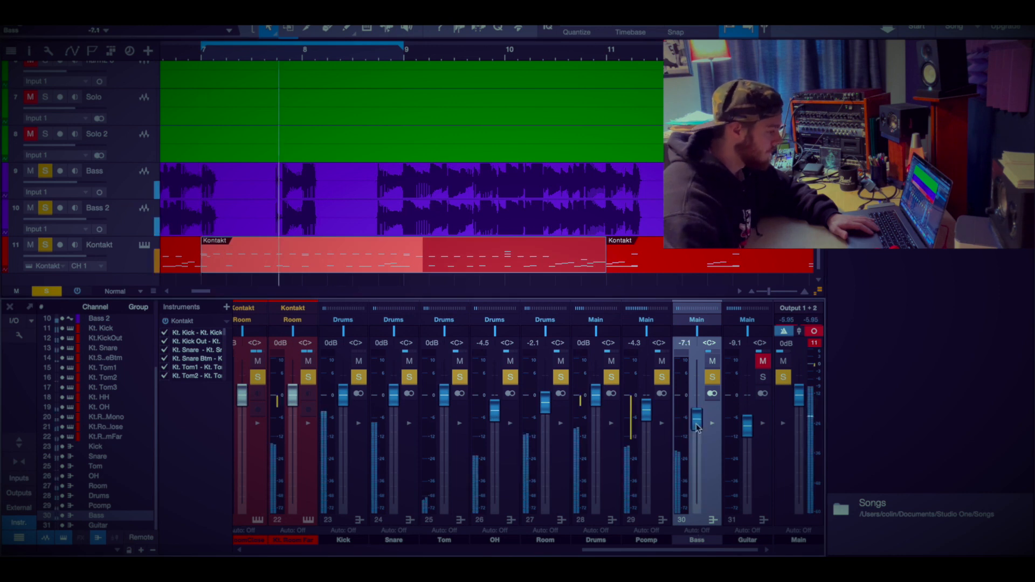
{"action": "left_click_drag", "start_coordinate": [406, 48], "coordinate": [607, 53]}
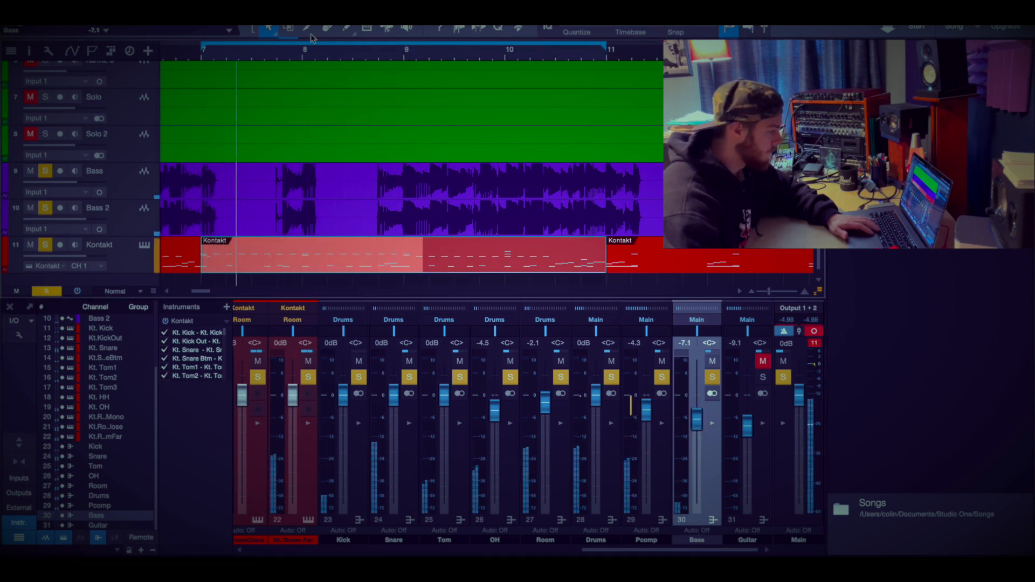
{"action": "left_click_drag", "start_coordinate": [205, 49], "coordinate": [405, 50]}
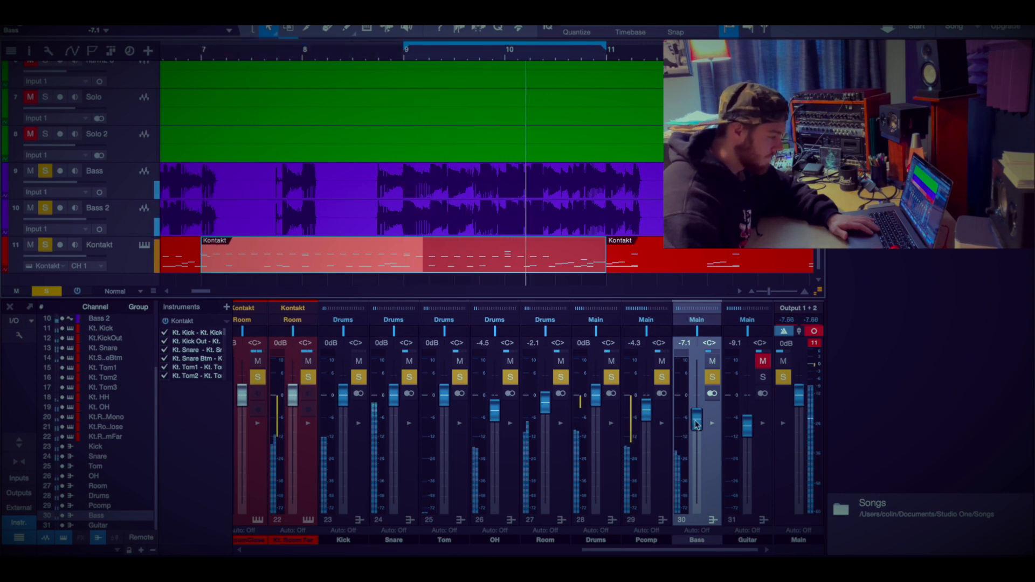
{"action": "left_click_drag", "start_coordinate": [696, 425], "coordinate": [696, 423]}
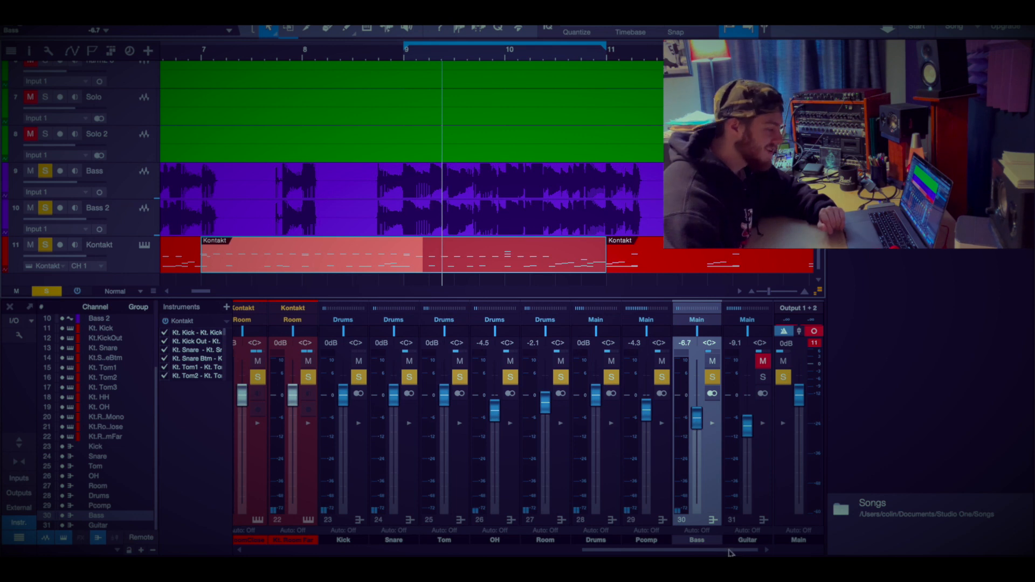
Play from bar 10, unmute and solo the Guitar bus, and set its fader to -11.7 dB
{"action": "left_click", "coordinate": [764, 507]}
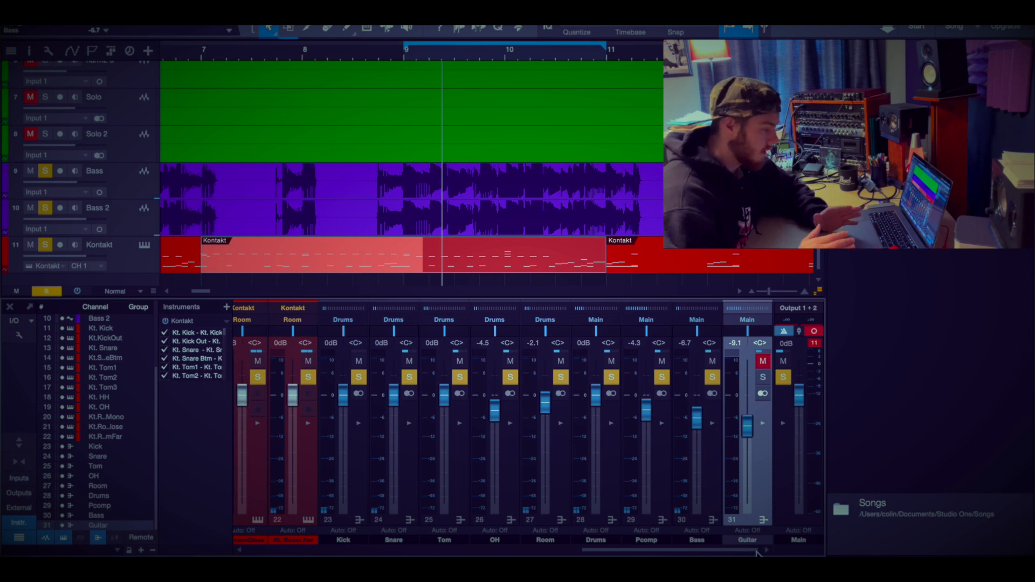
{"action": "key", "text": "Up"}
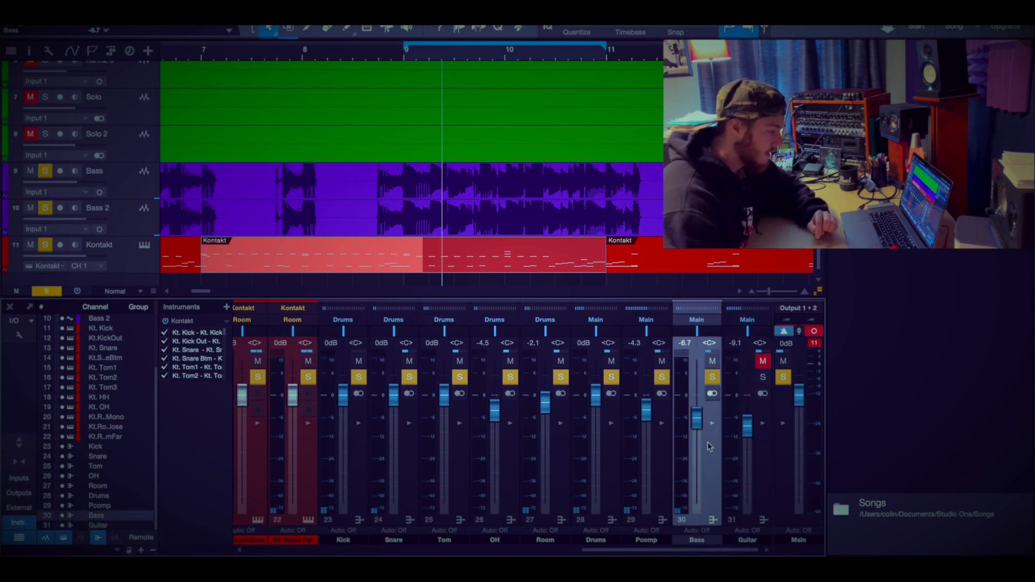
{"action": "left_click", "coordinate": [506, 52]}
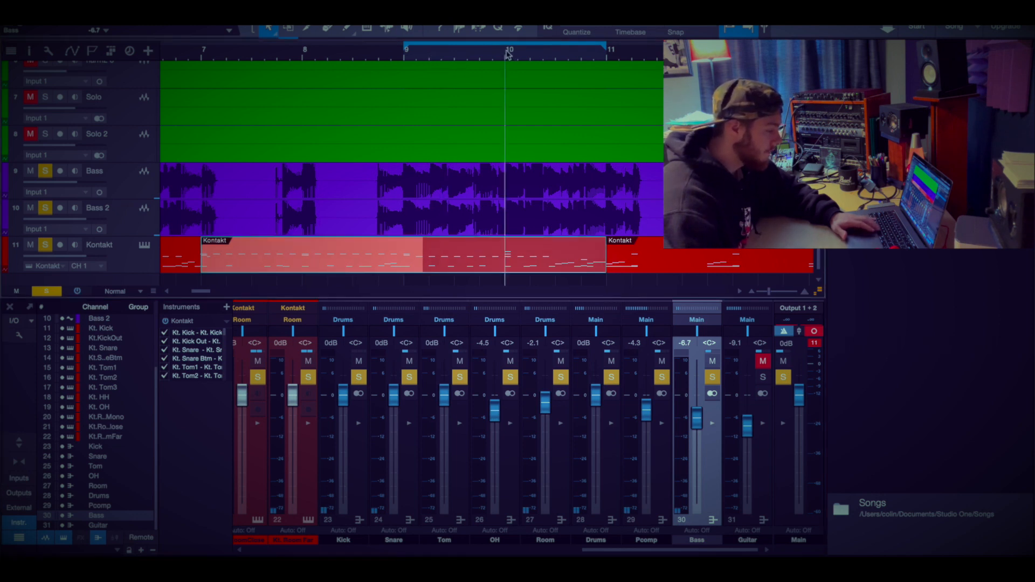
{"action": "key", "text": "space"}
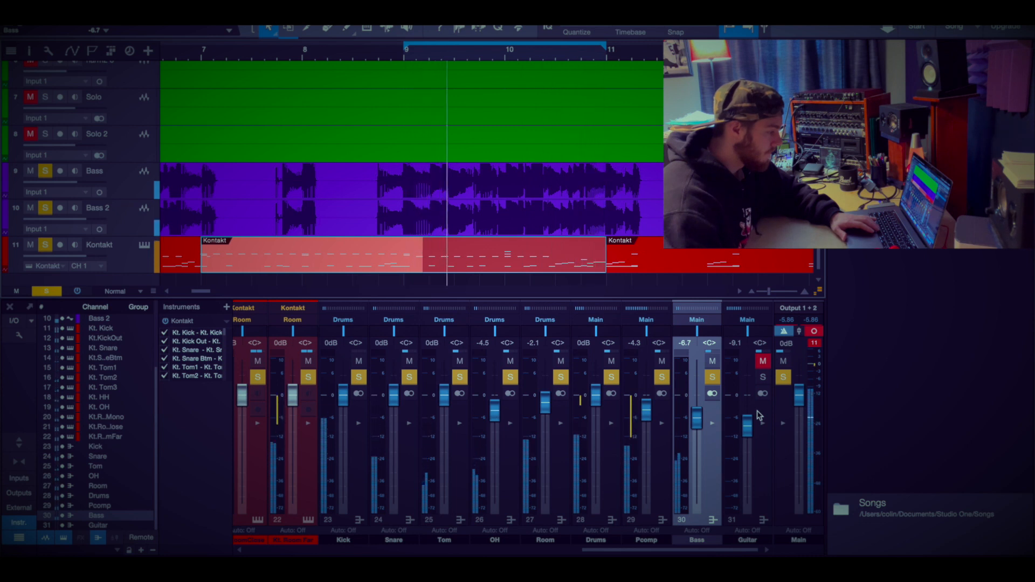
{"action": "mouse_move", "coordinate": [749, 427]}
{"action": "left_mouse_down"}
{"action": "mouse_move", "coordinate": [751, 534]}
{"action": "mouse_move", "coordinate": [748, 435]}
{"action": "left_mouse_up"}
{"action": "left_click", "coordinate": [763, 360]}
{"action": "left_click", "coordinate": [762, 377]}
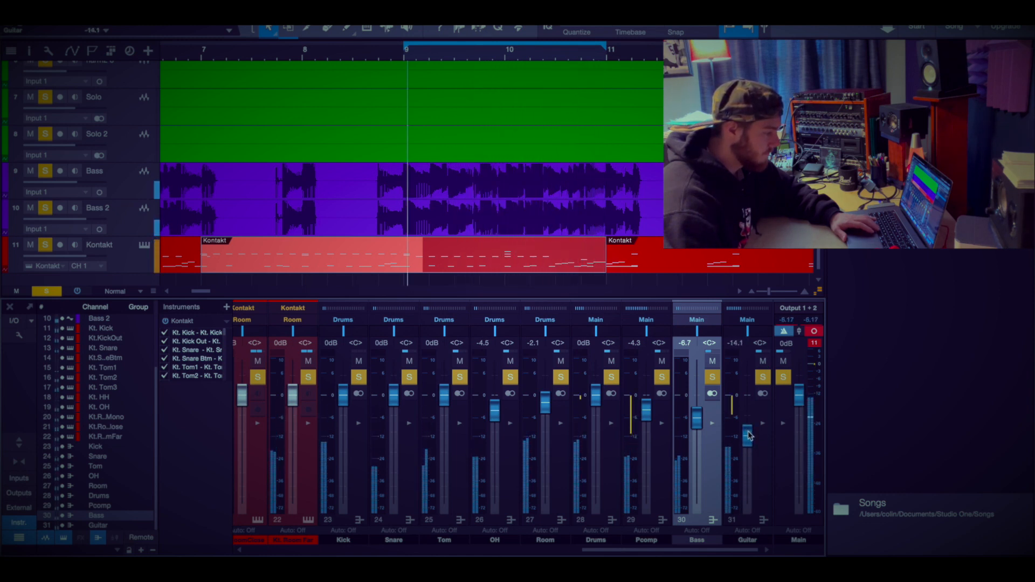
{"action": "scroll", "coordinate": [748, 436], "scroll_direction": "up", "scroll_amount": 2}
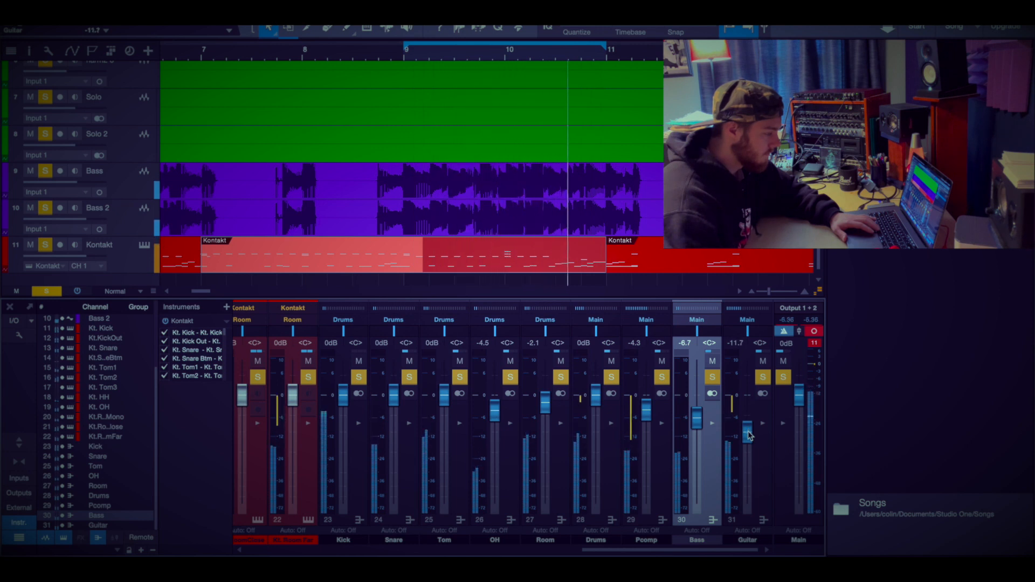
{"action": "left_click", "coordinate": [748, 433]}
Stop playback and expand the Guitar bus channel to show its inserts
{"action": "left_click", "coordinate": [710, 500]}
{"action": "left_click", "coordinate": [669, 498]}
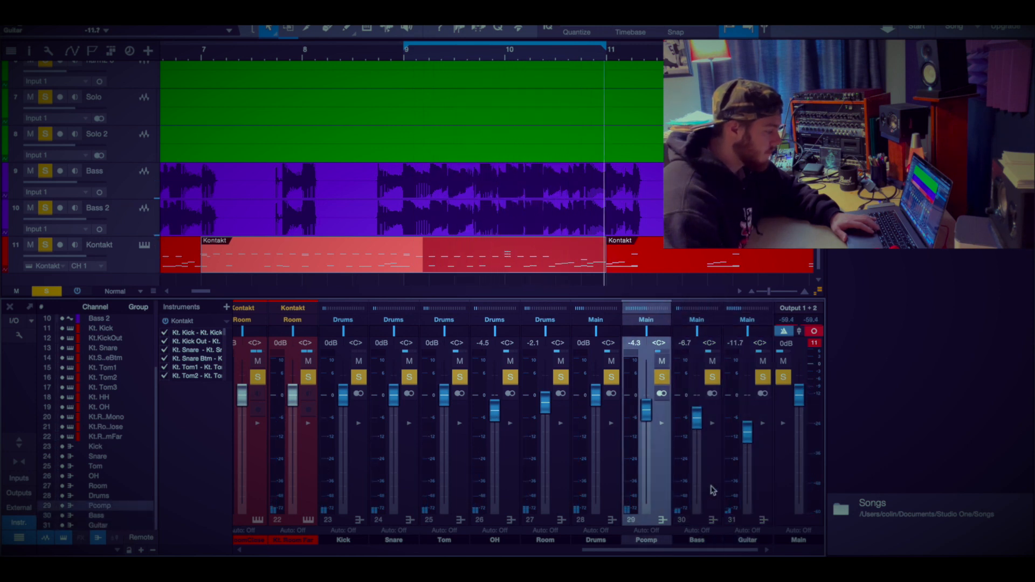
{"action": "left_click", "coordinate": [713, 489]}
{"action": "left_click", "coordinate": [748, 499]}
{"action": "double_click", "coordinate": [748, 499]}
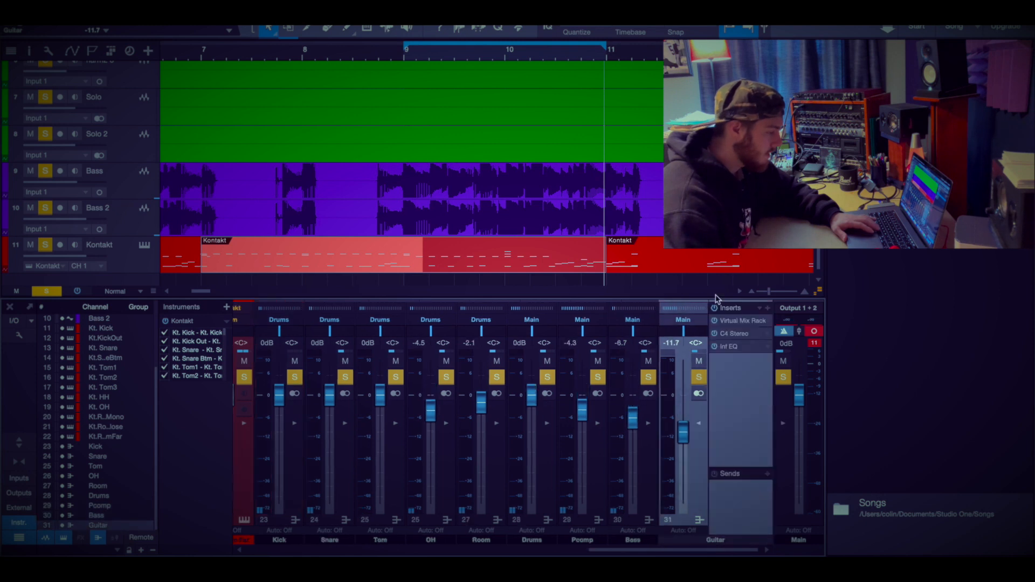
Collapse the Guitar bus channel and move the playback position to the start of bar 9
{"action": "double_click", "coordinate": [762, 455]}
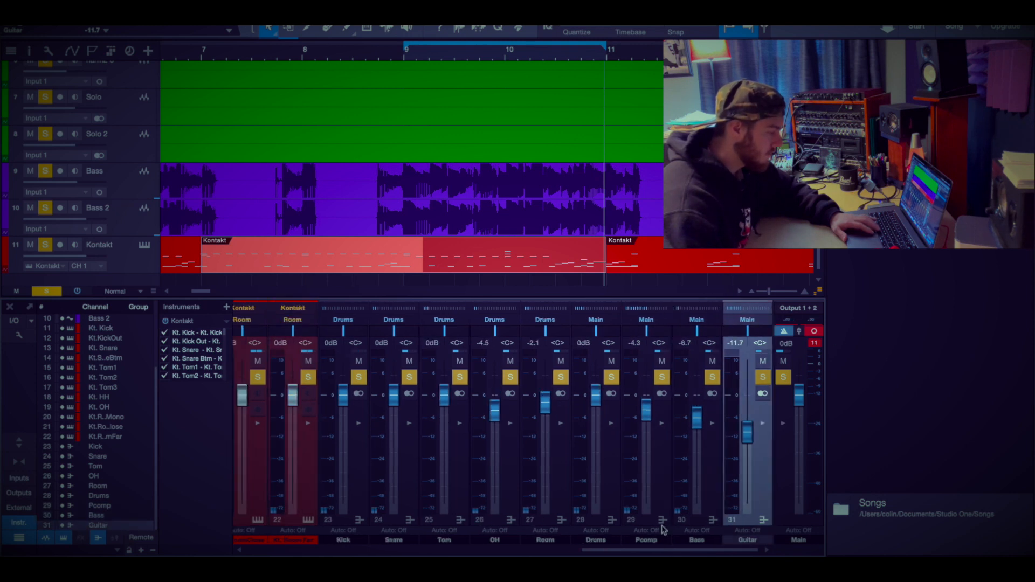
{"action": "left_click", "coordinate": [408, 57]}
{"action": "left_click", "coordinate": [505, 57]}
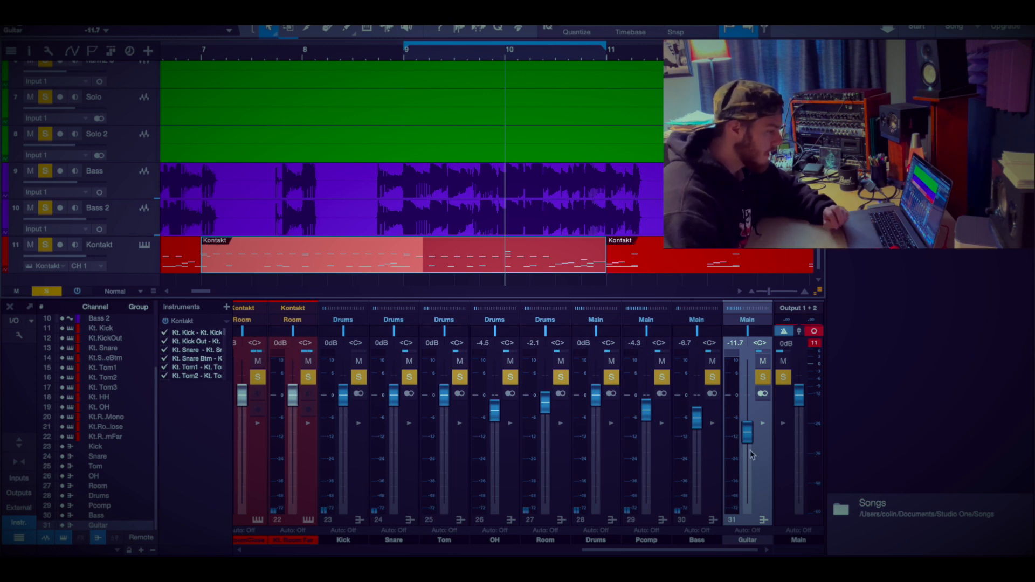
{"action": "left_click", "coordinate": [412, 56]}
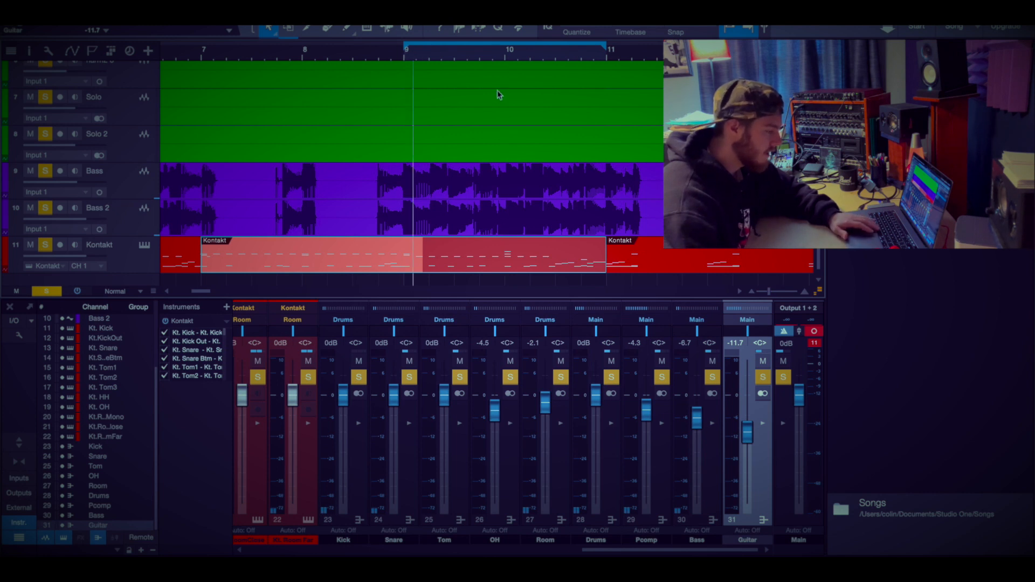
Play the mix and set the Guitar bus fader to -10.0 dB and the Bass bus fader to -5.8 dB
{"action": "key", "text": "space"}
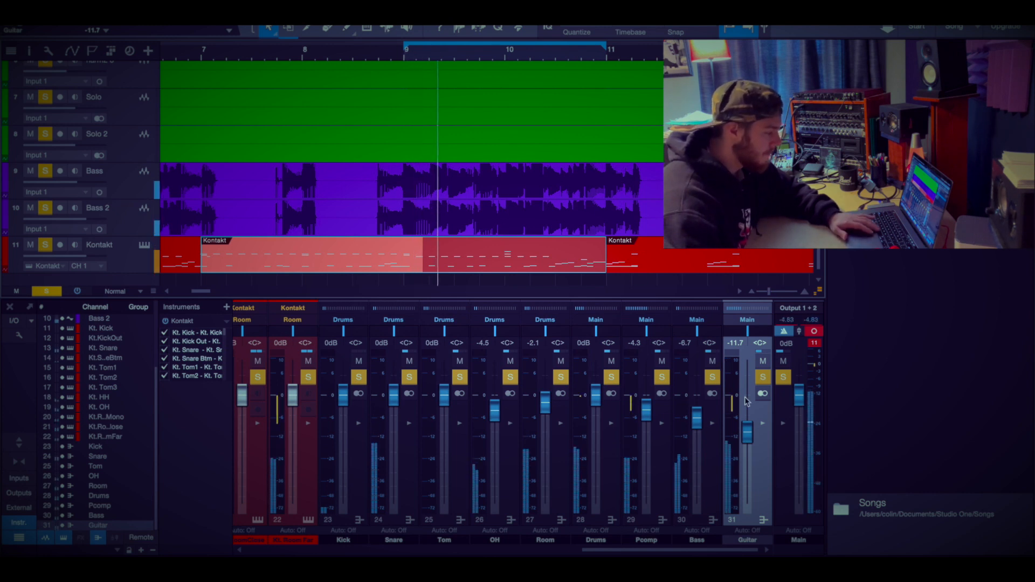
{"action": "left_click_drag", "start_coordinate": [751, 436], "coordinate": [751, 437]}
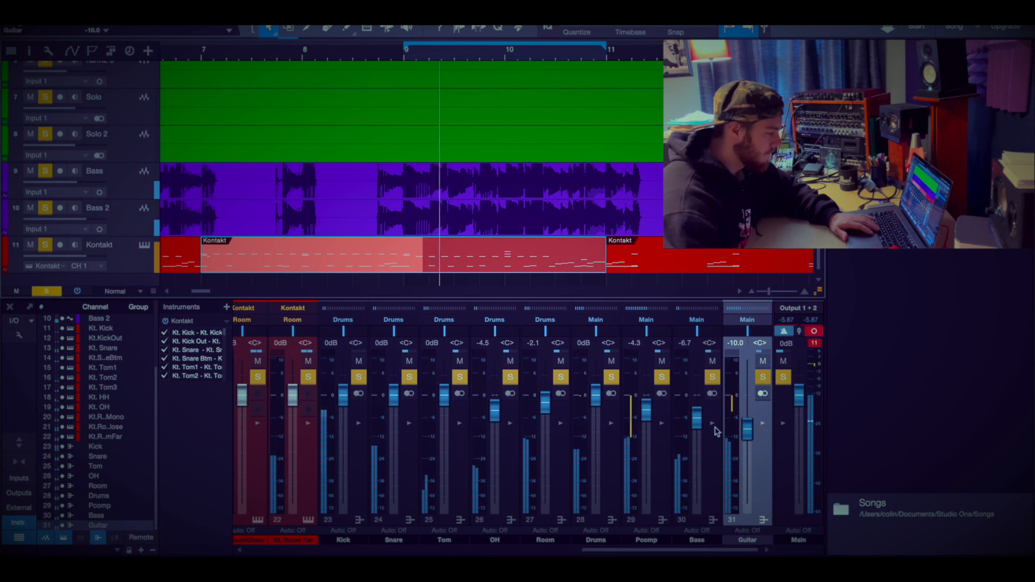
{"action": "left_click_drag", "start_coordinate": [697, 418], "coordinate": [703, 426]}
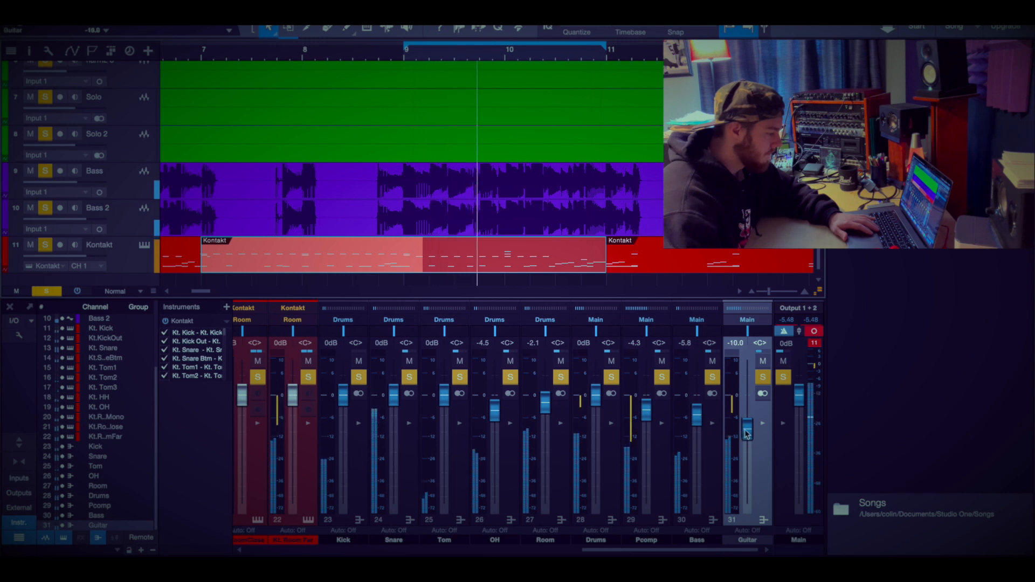
Extend the playback loop to start at bar 7, then reset the Main output's clip indicator and audition the full mix
{"action": "left_click_drag", "start_coordinate": [406, 50], "coordinate": [203, 58]}
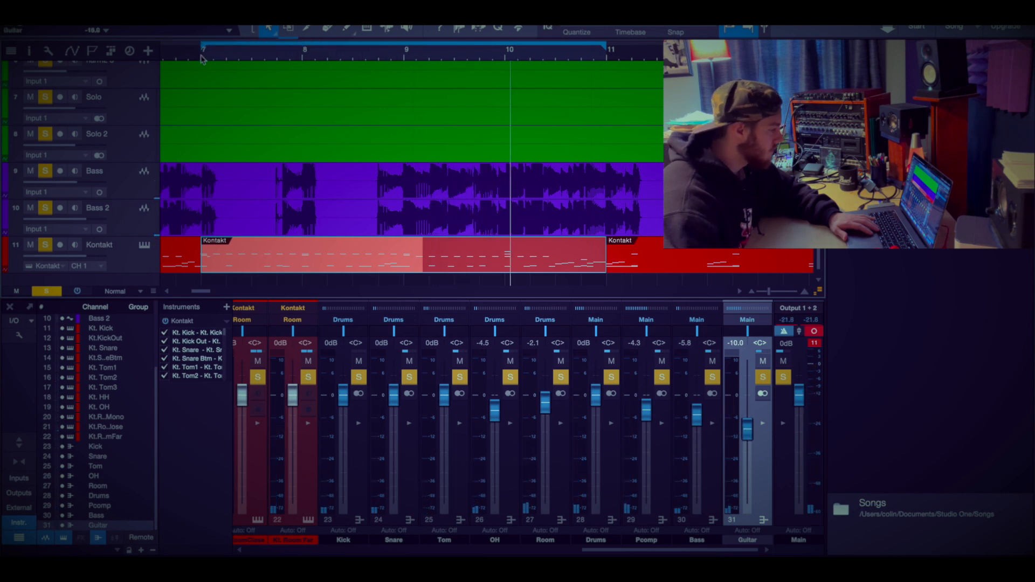
{"action": "left_click", "coordinate": [816, 332]}
{"action": "key", "text": "space"}
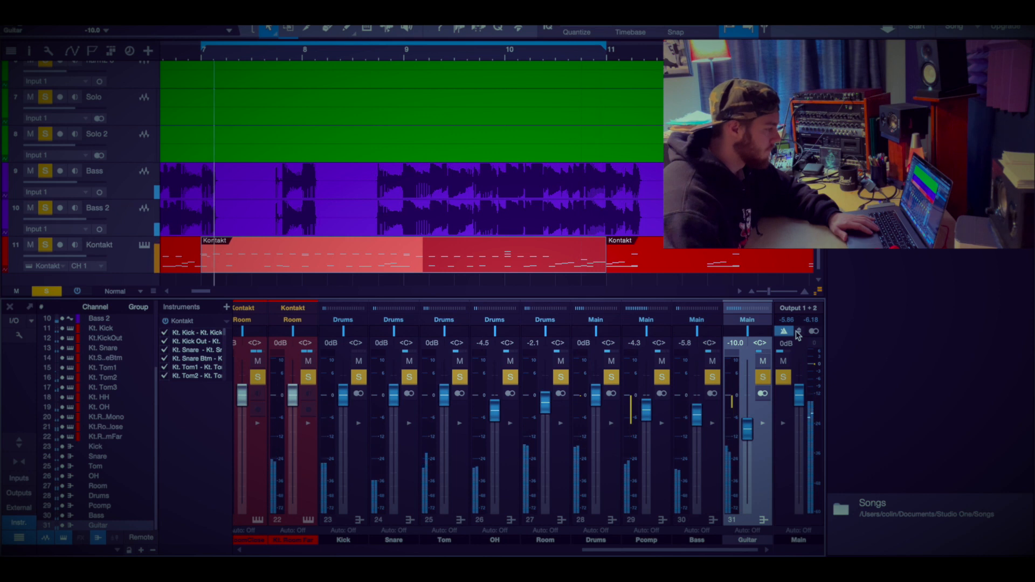
{"action": "key", "text": "space"}
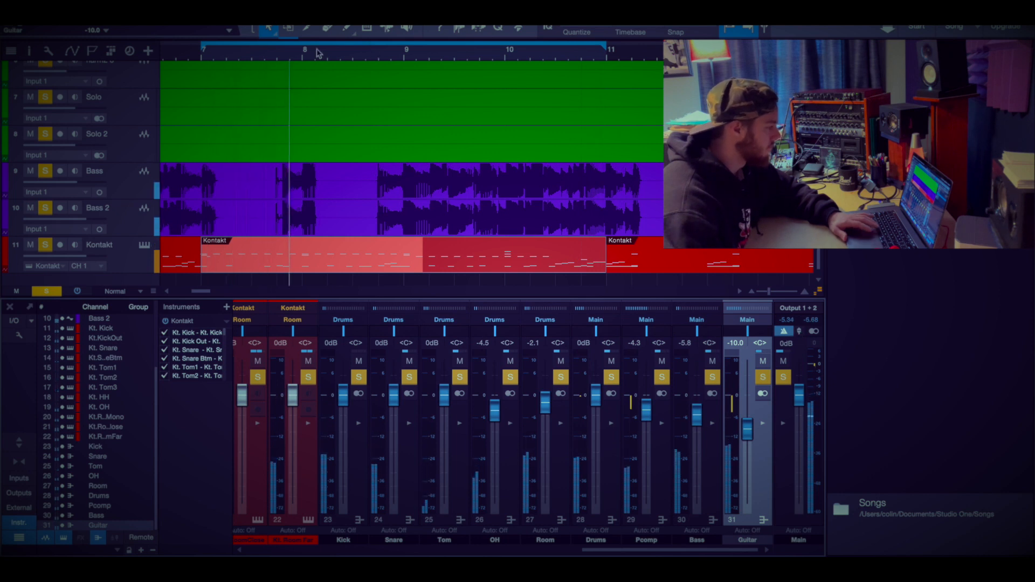
{"action": "left_click", "coordinate": [98, 5]}
{"action": "left_click", "coordinate": [107, 104]}
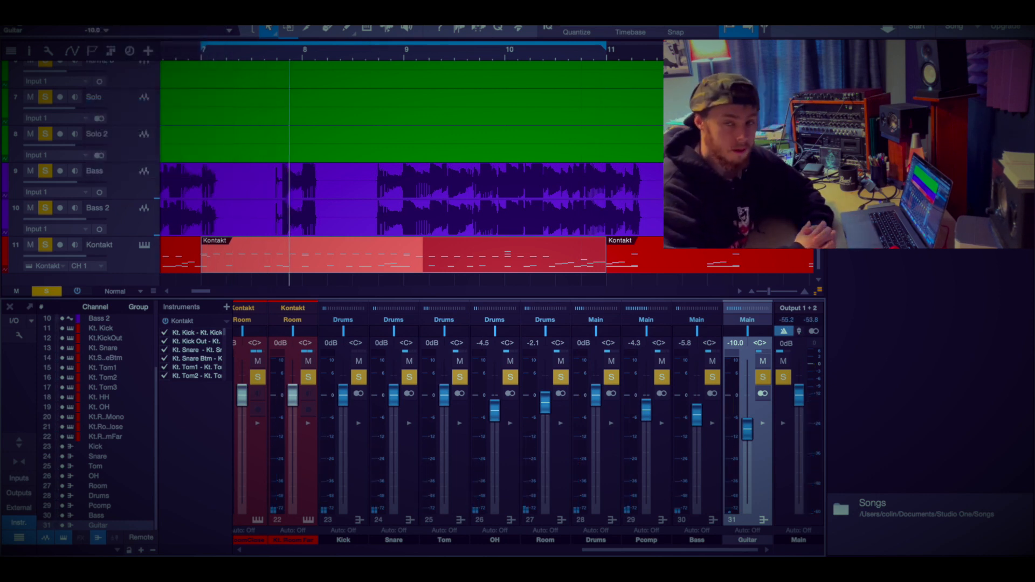